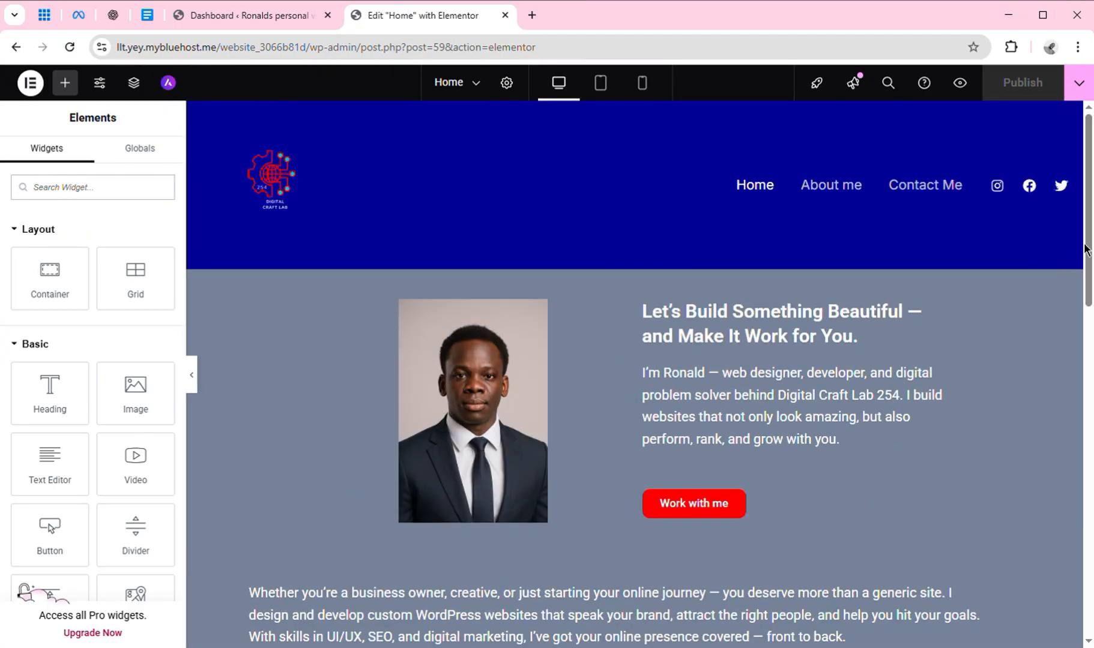
# Save the current Home page design as a template named 'Home Page', then close the Library.
pyautogui.moveTo(1088, 255); pyautogui.dragTo(1079, 207)
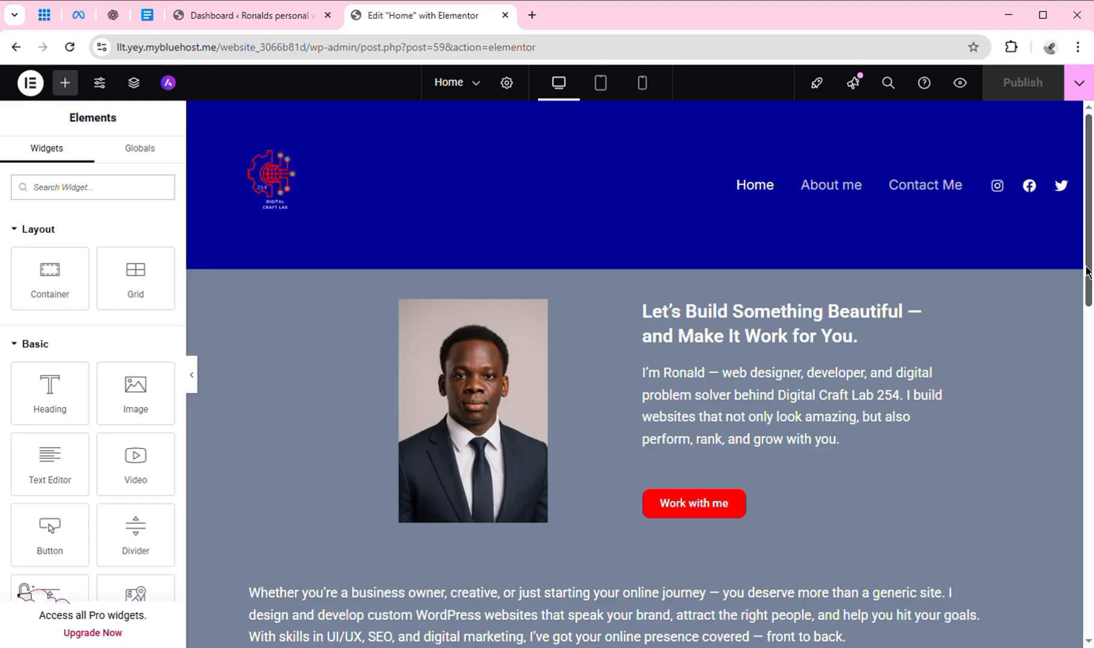
pyautogui.moveTo(1087, 272)
pyautogui.mouseDown()
pyautogui.moveTo(1083, 600)
pyautogui.moveTo(1084, 252)
pyautogui.mouseUp()
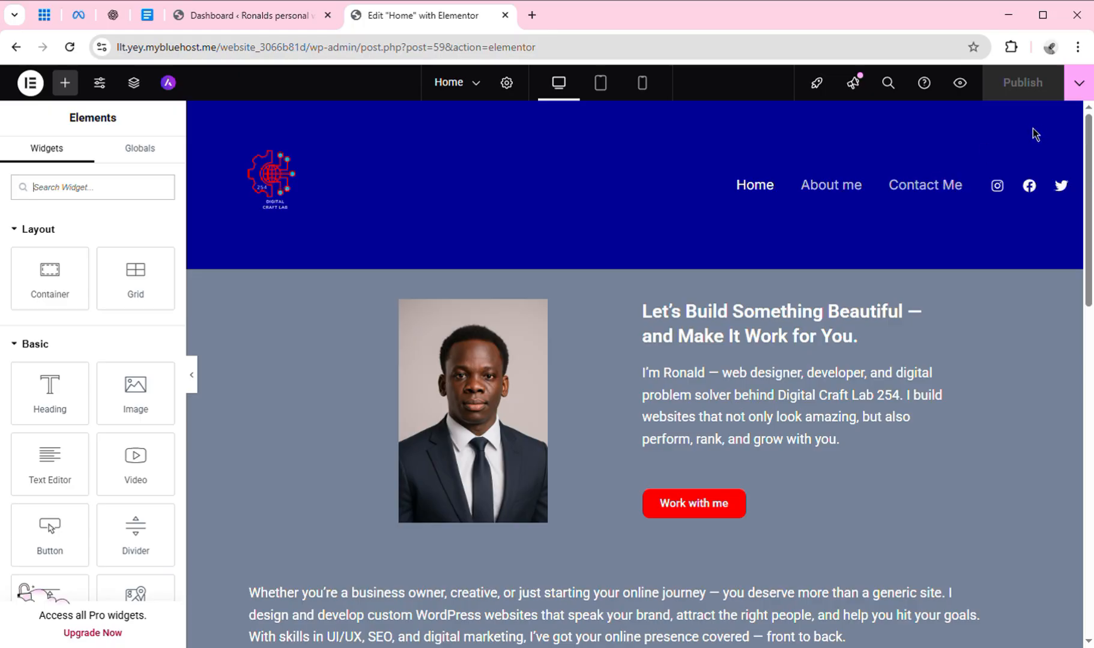
pyautogui.click(1081, 80)
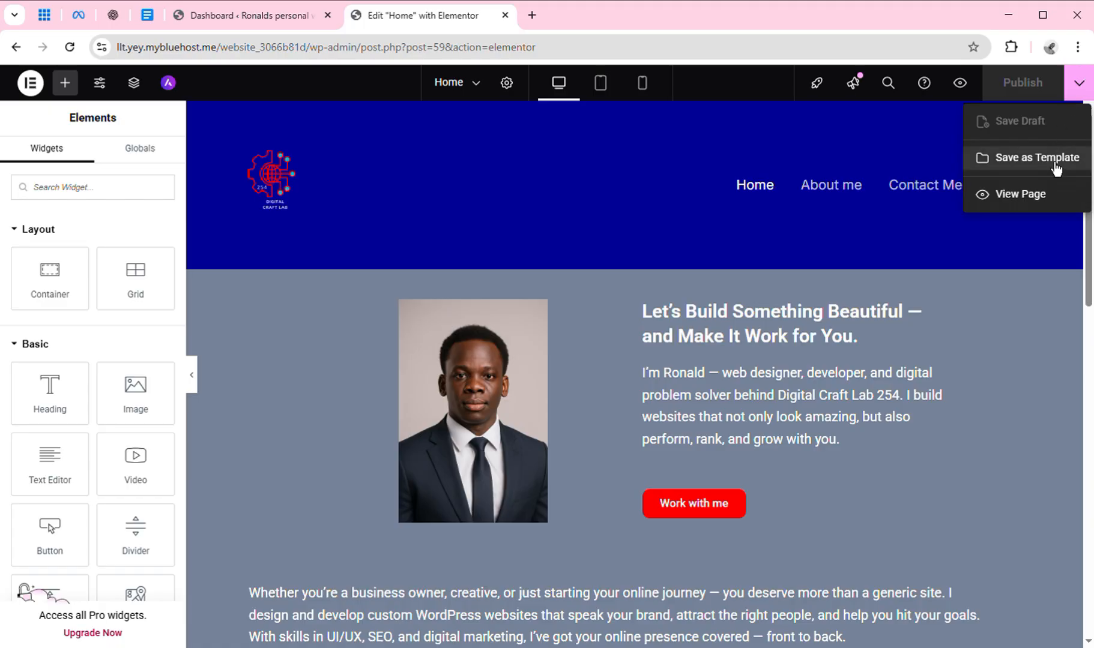
pyautogui.click(1048, 168)
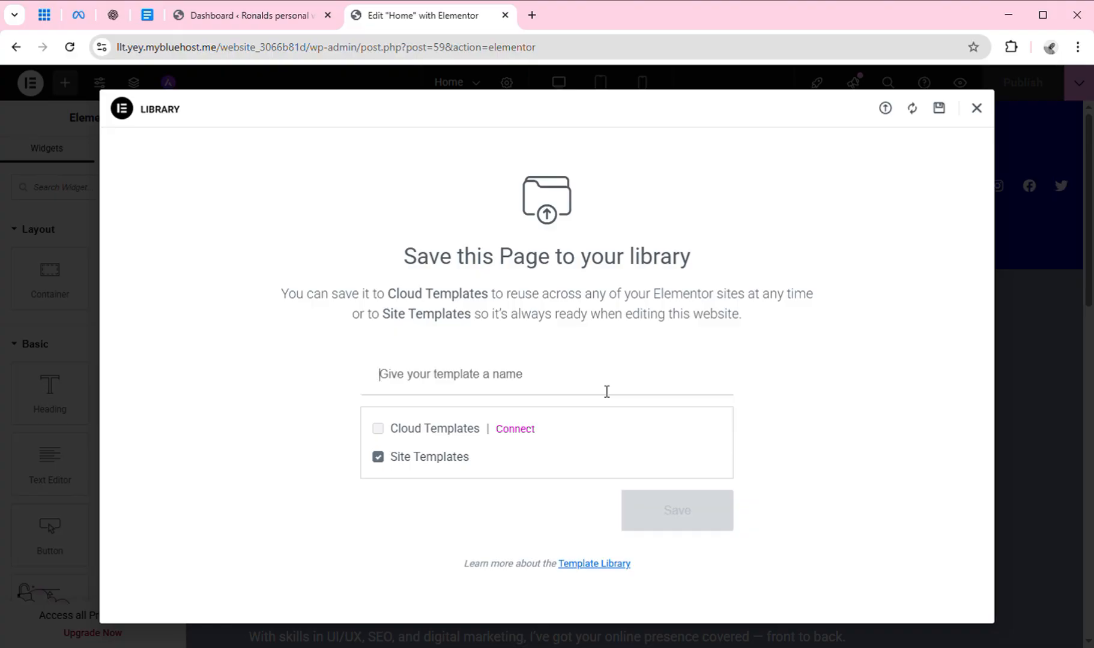
pyautogui.write('Home ')
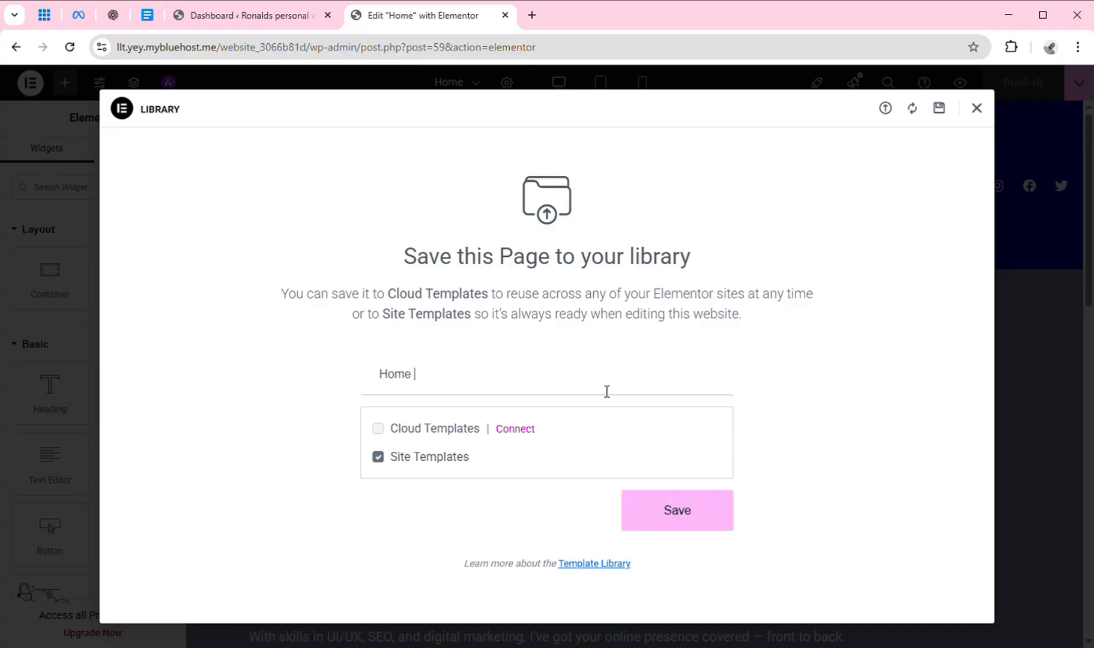
pyautogui.write('Page')
pyautogui.click(685, 526)
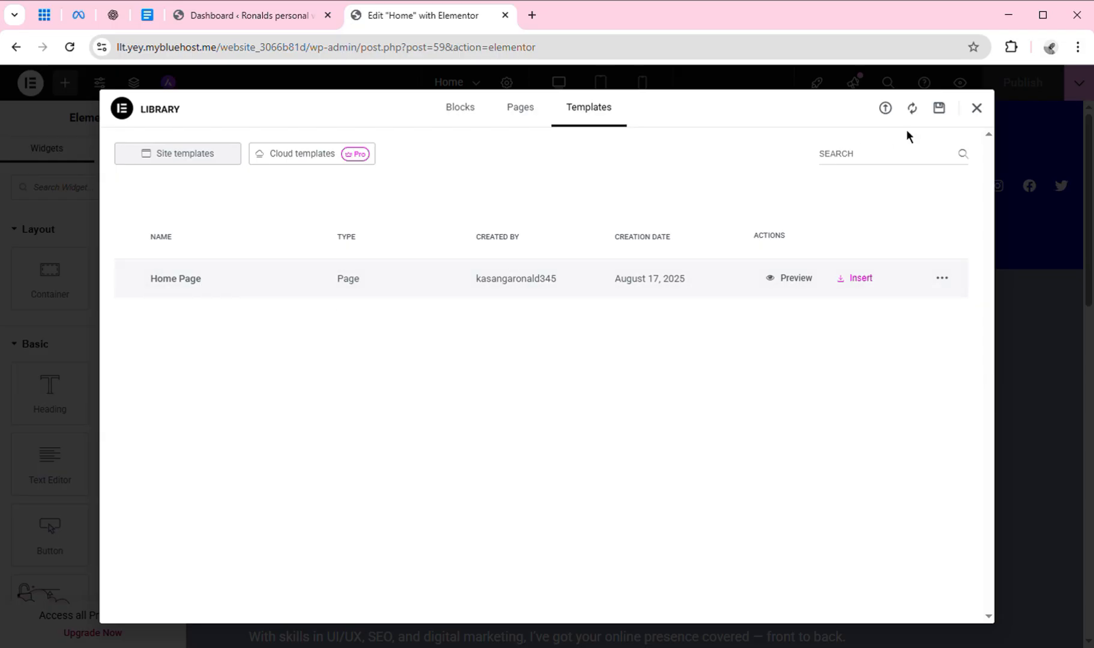
pyautogui.click(985, 119)
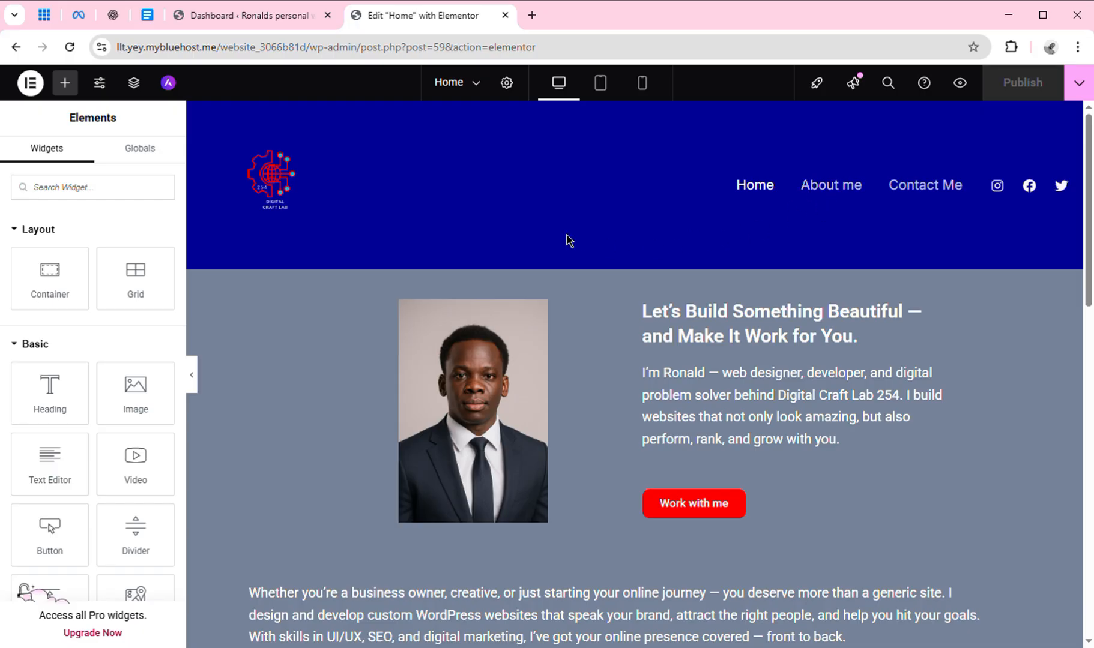
# Switch the Elementor editor to the About me page, then go back to the WordPress Dashboard tab.
pyautogui.click(481, 93)
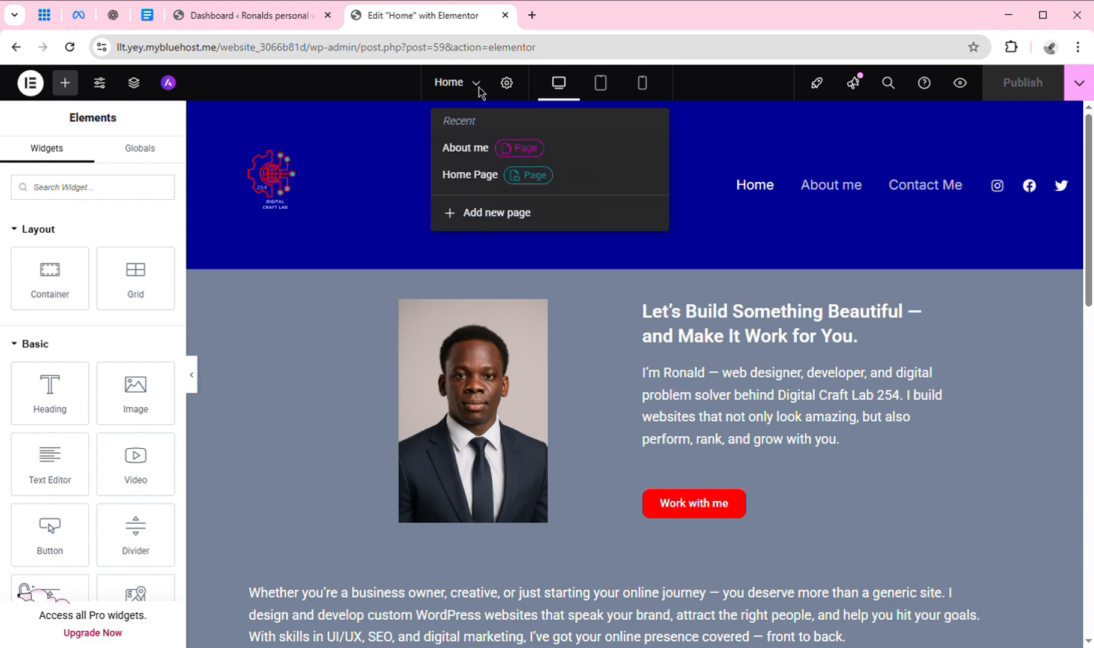
pyautogui.click(477, 157)
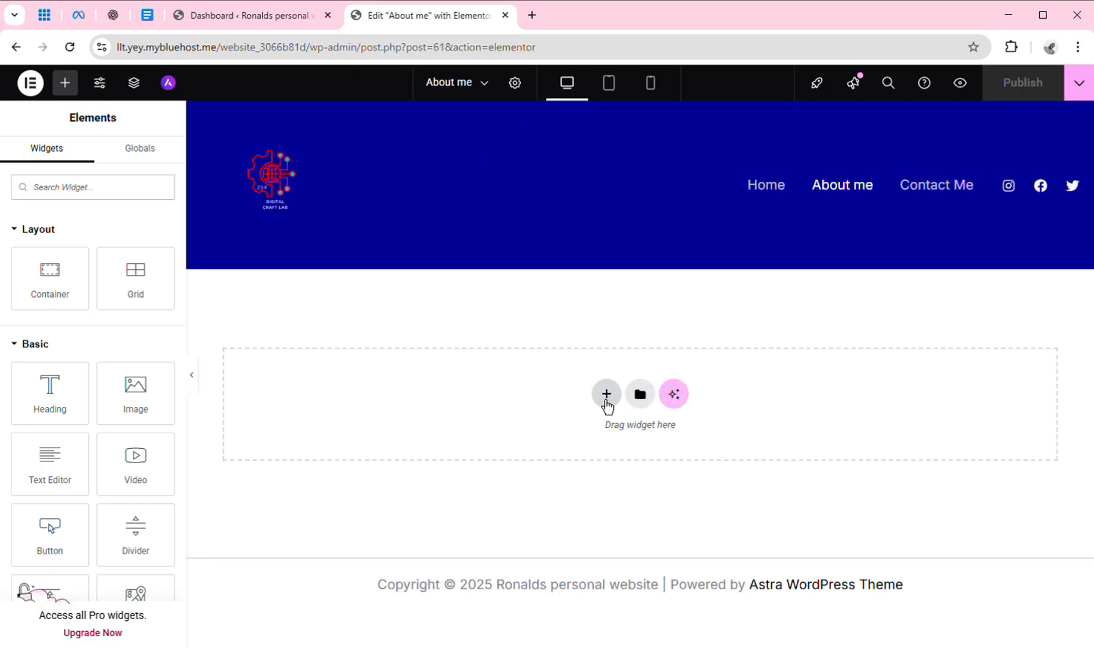
pyautogui.click(266, 15)
# Visit the live site and scroll its homepage showing the 'Your Idea Matters!' hero.
pyautogui.moveTo(117, 95)
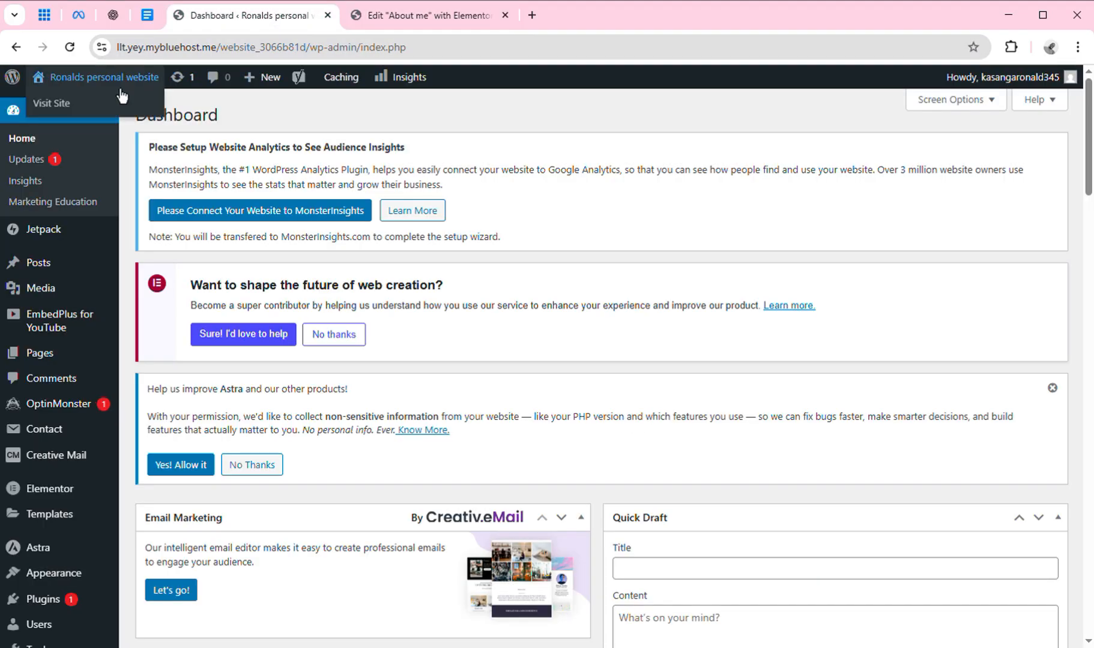
pyautogui.click(53, 105)
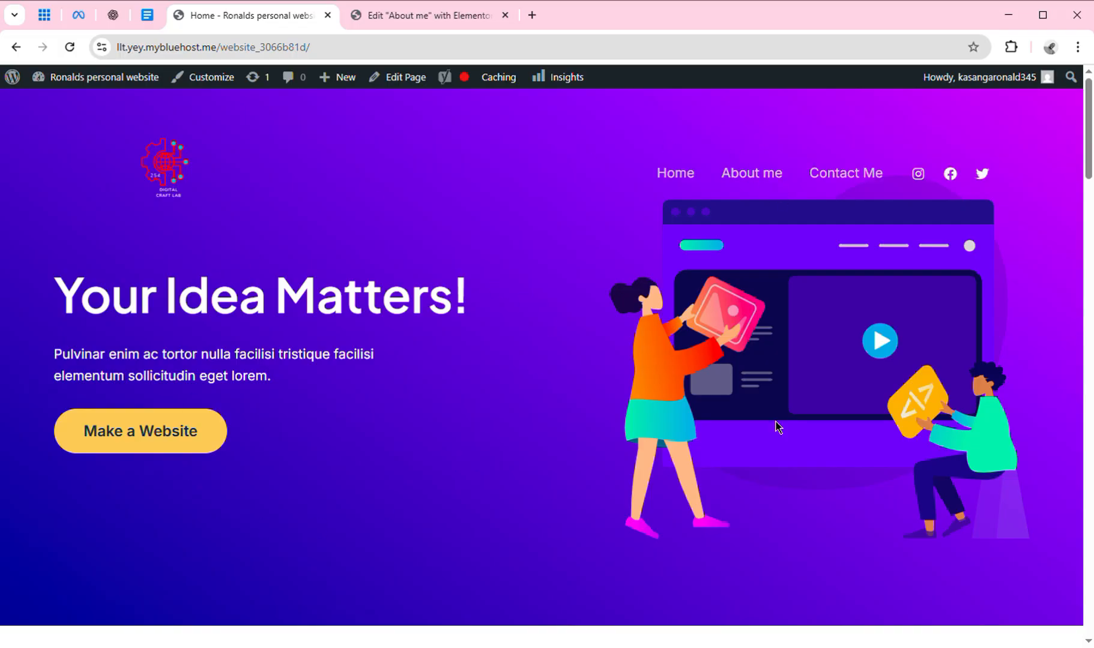
pyautogui.moveTo(1090, 161); pyautogui.dragTo(1091, 133)
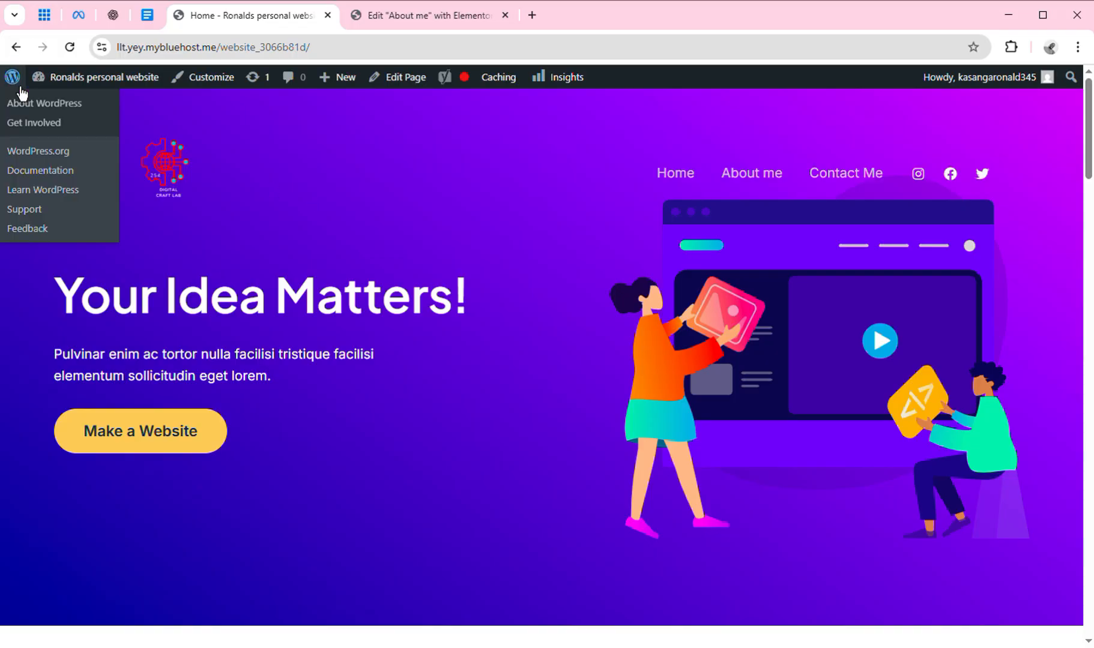
# Open the About WordPress page for version 6.8.2 and scroll through its feature notes.
pyautogui.click(22, 95)
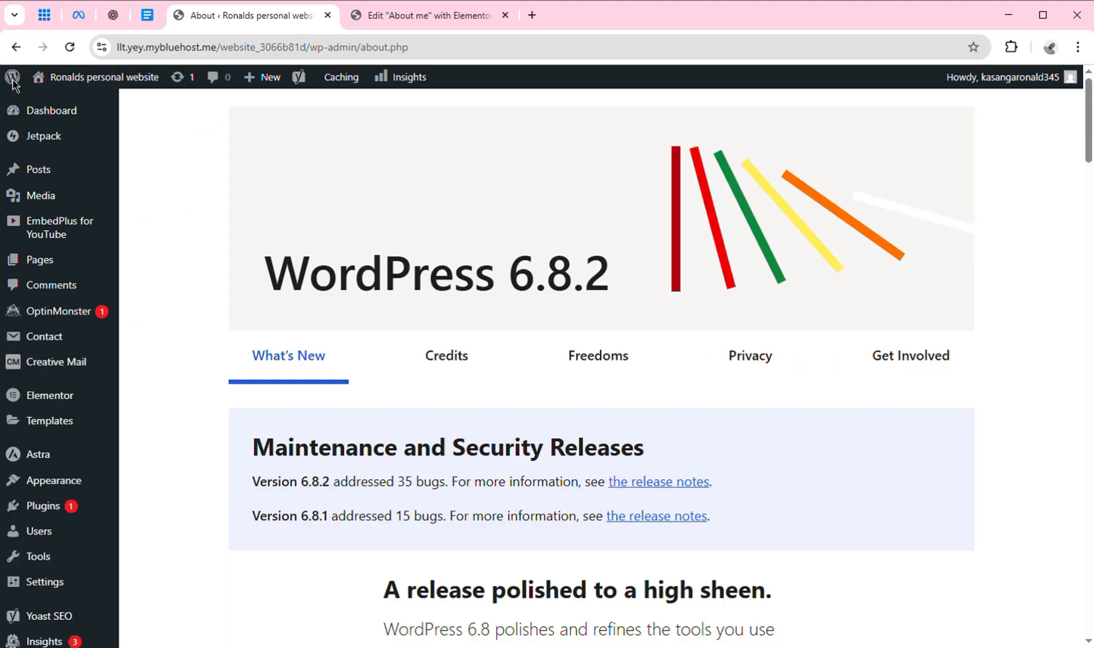
pyautogui.moveTo(49, 439)
pyautogui.moveTo(1089, 158); pyautogui.dragTo(1092, 326)
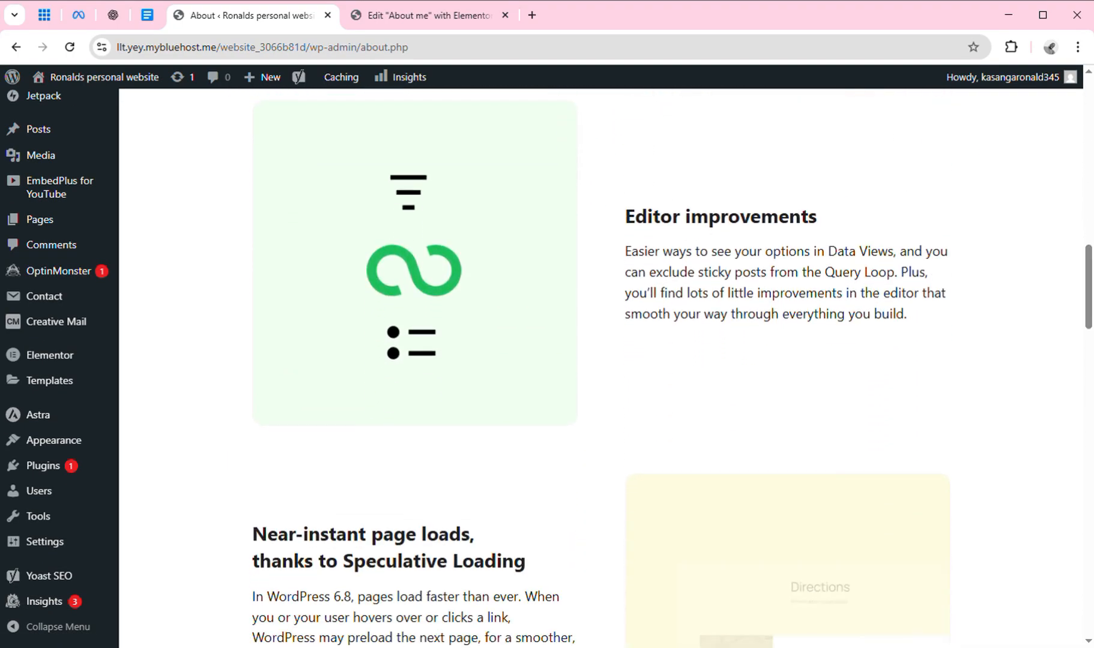
pyautogui.moveTo(82, 430)
pyautogui.moveTo(64, 557)
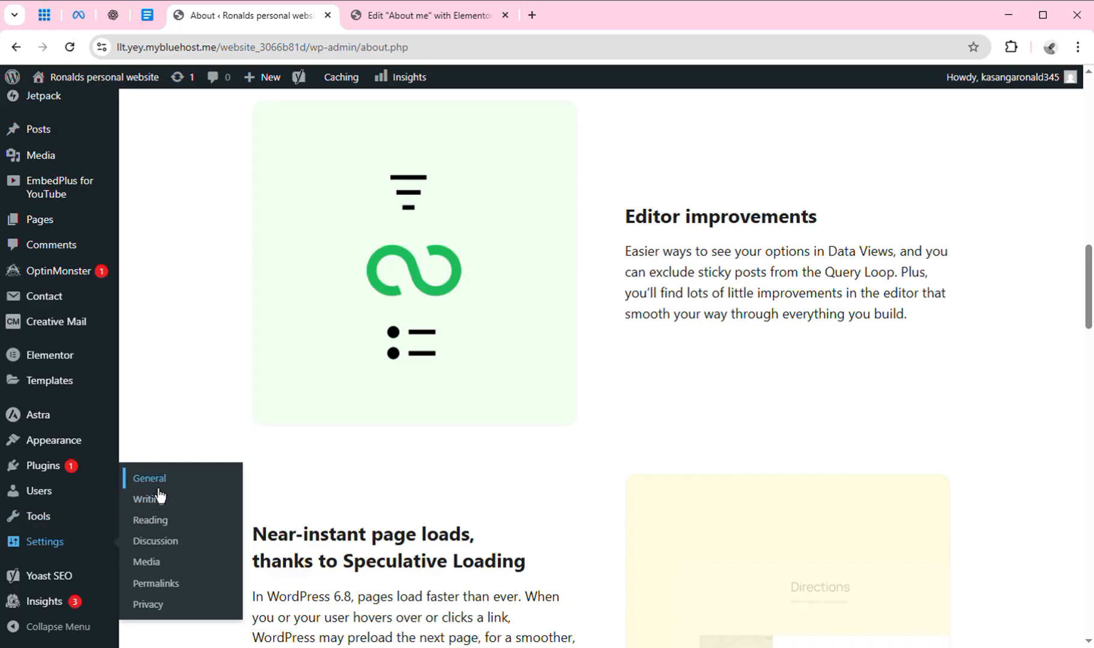
# In Reading settings, keep 'A static page' with Homepage set to Home and save the changes.
pyautogui.click(167, 532)
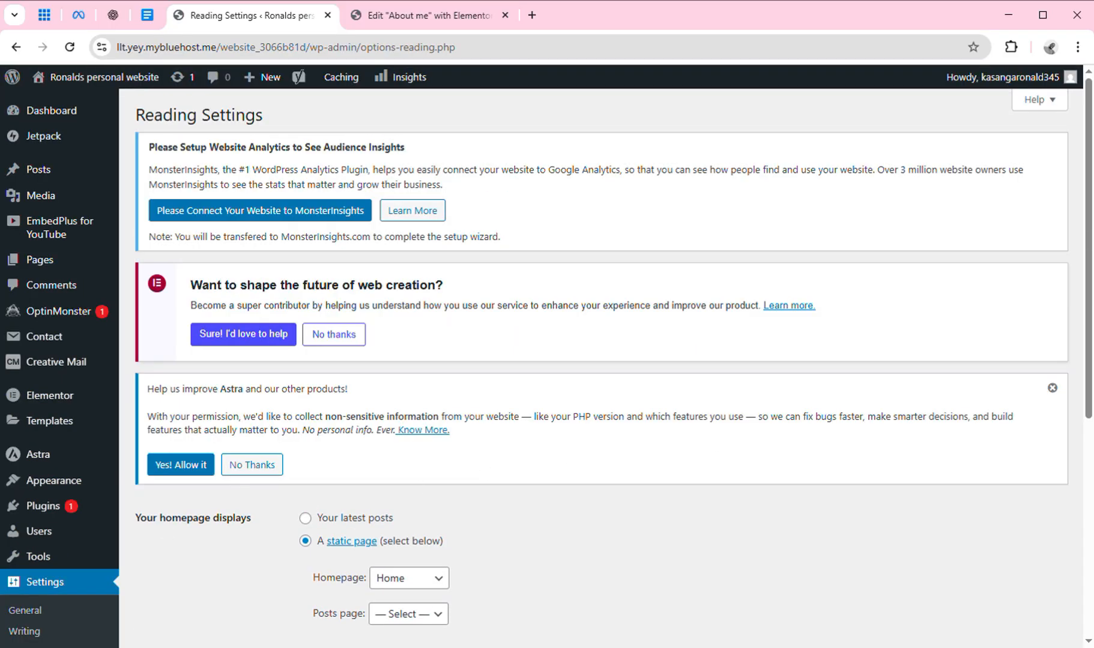
pyautogui.moveTo(1088, 366); pyautogui.dragTo(1088, 470)
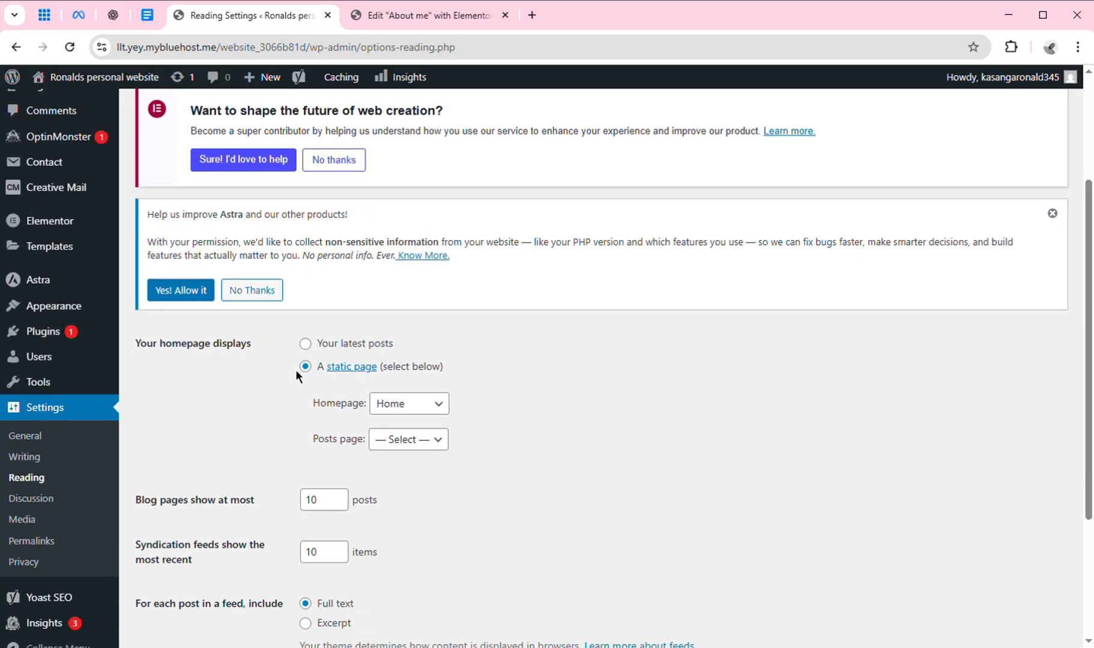
pyautogui.click(448, 413)
pyautogui.click(556, 466)
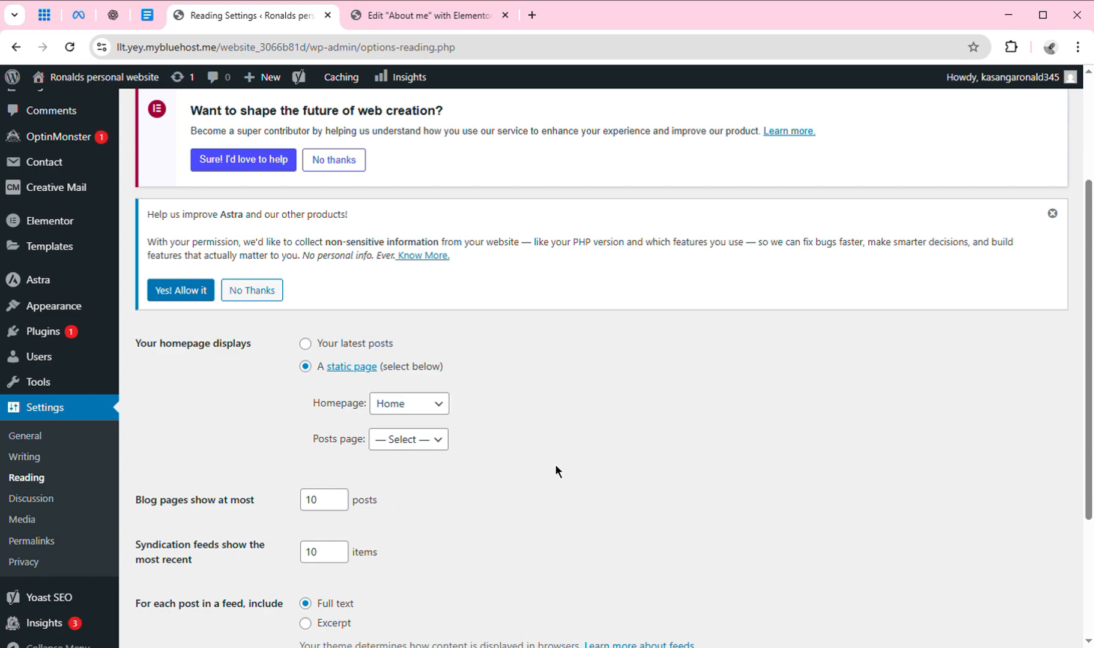
pyautogui.click(445, 414)
pyautogui.moveTo(68, 312)
pyautogui.click(447, 451)
pyautogui.scroll(-3, 1089, 441)
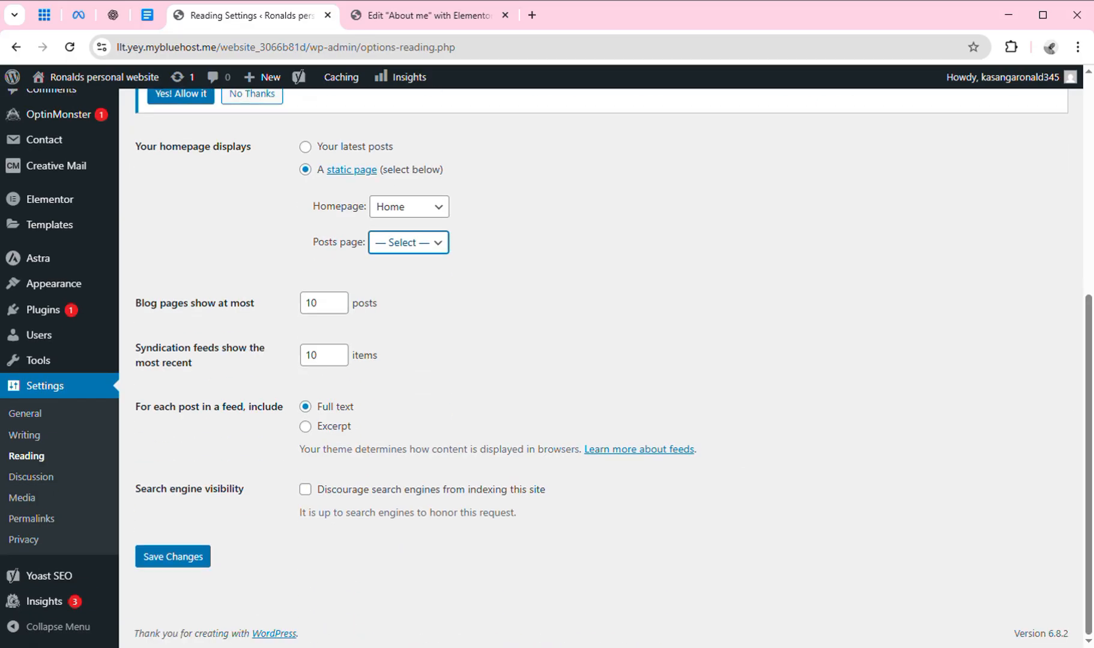
pyautogui.click(174, 568)
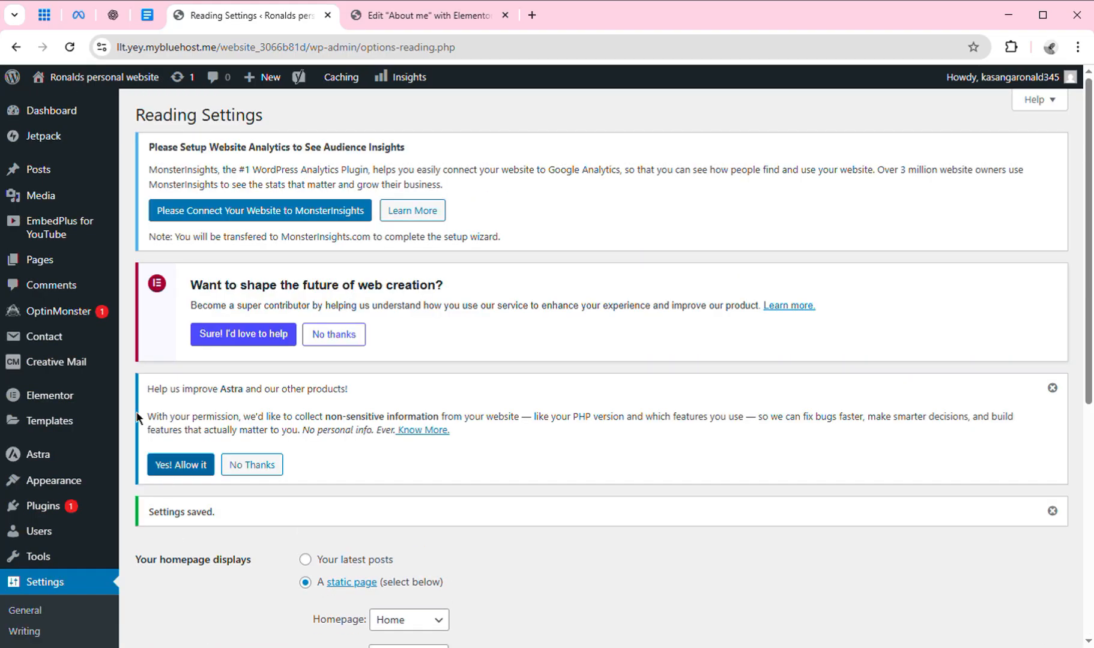
# Visit the live site, check the new Home design, then open the still-blank About me page.
pyautogui.moveTo(97, 78)
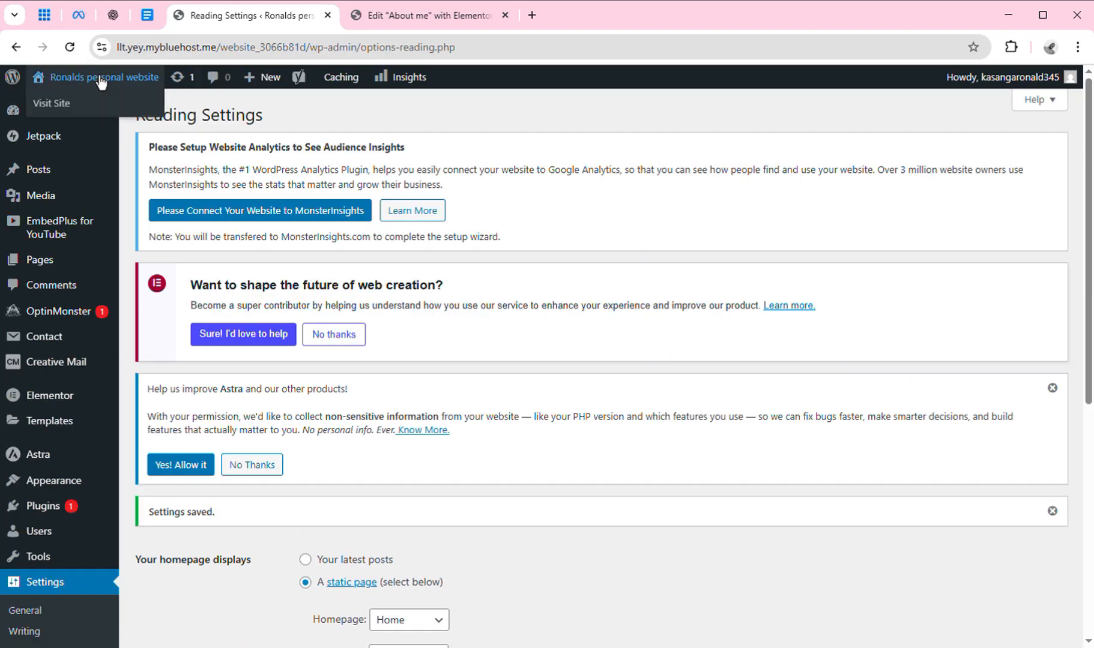
pyautogui.click(68, 112)
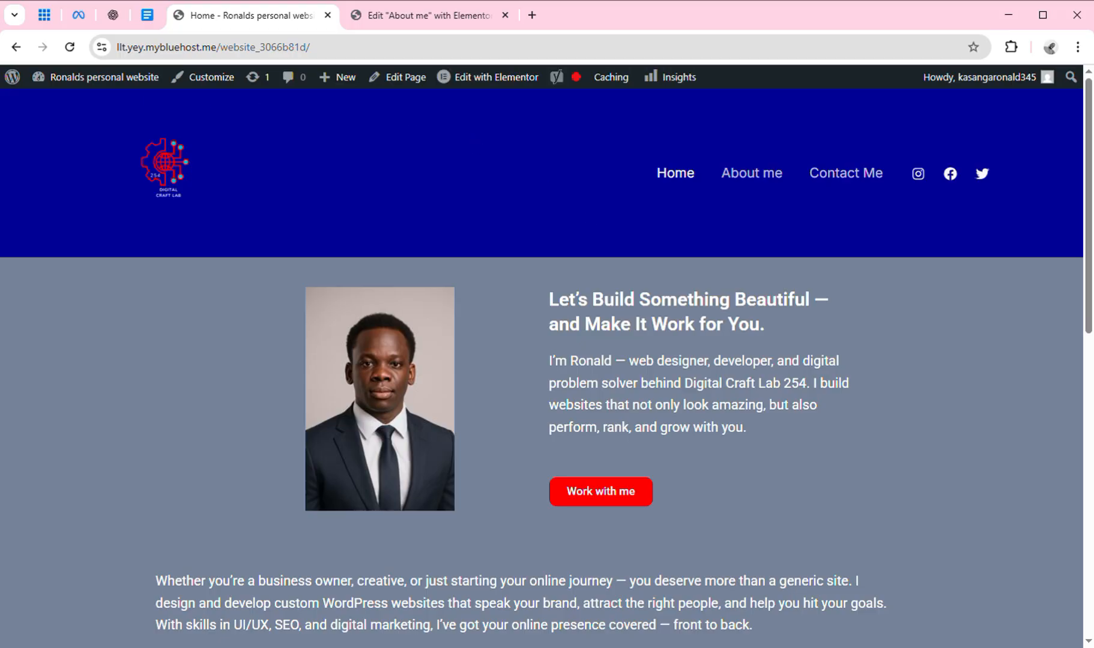
pyautogui.moveTo(1088, 168)
pyautogui.mouseDown()
pyautogui.moveTo(1074, 310)
pyautogui.moveTo(1078, 643)
pyautogui.moveTo(1085, 210)
pyautogui.moveTo(1070, 471)
pyautogui.moveTo(1088, 162)
pyautogui.mouseUp()
pyautogui.click(745, 183)
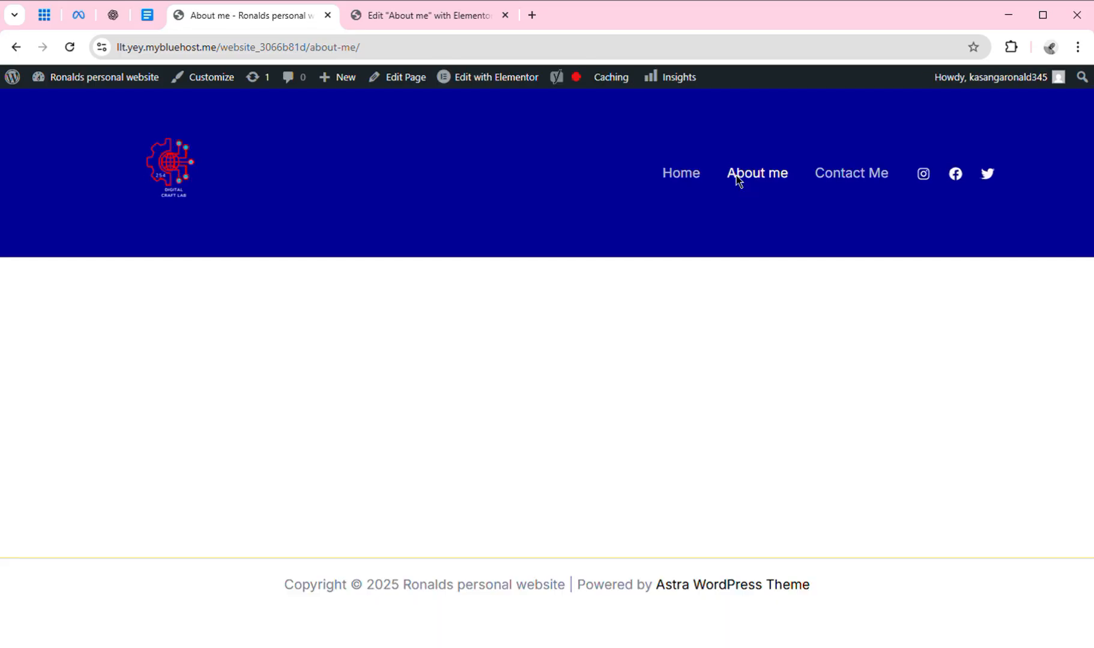
pyautogui.moveTo(483, 97)
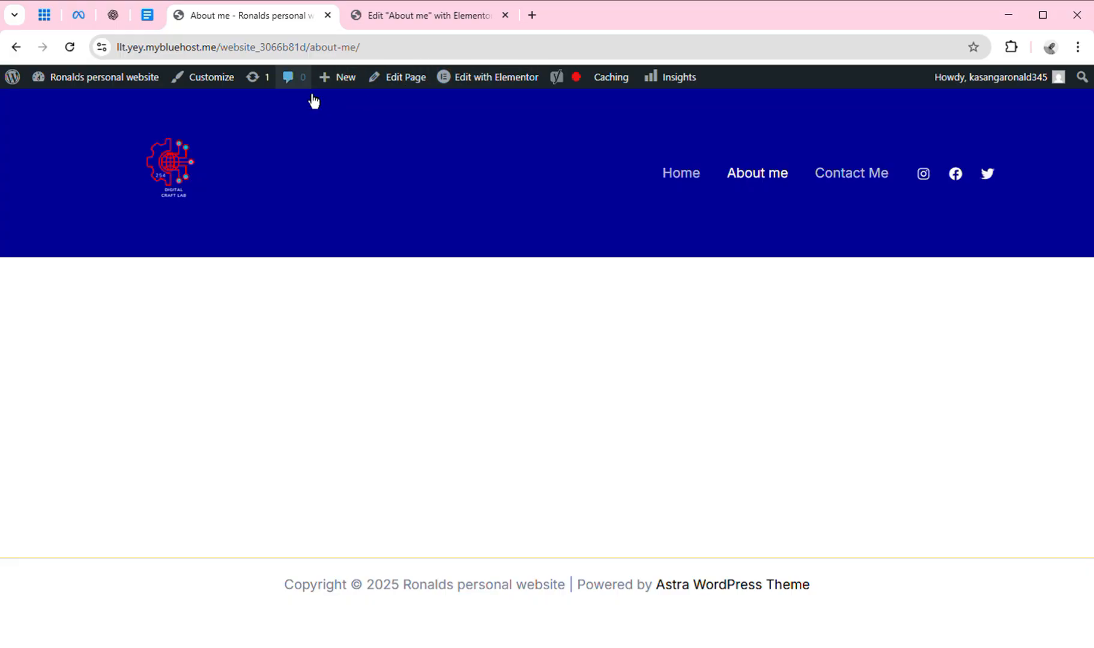
# Edit the About me page from the admin bar and launch it with Elementor.
pyautogui.click(412, 85)
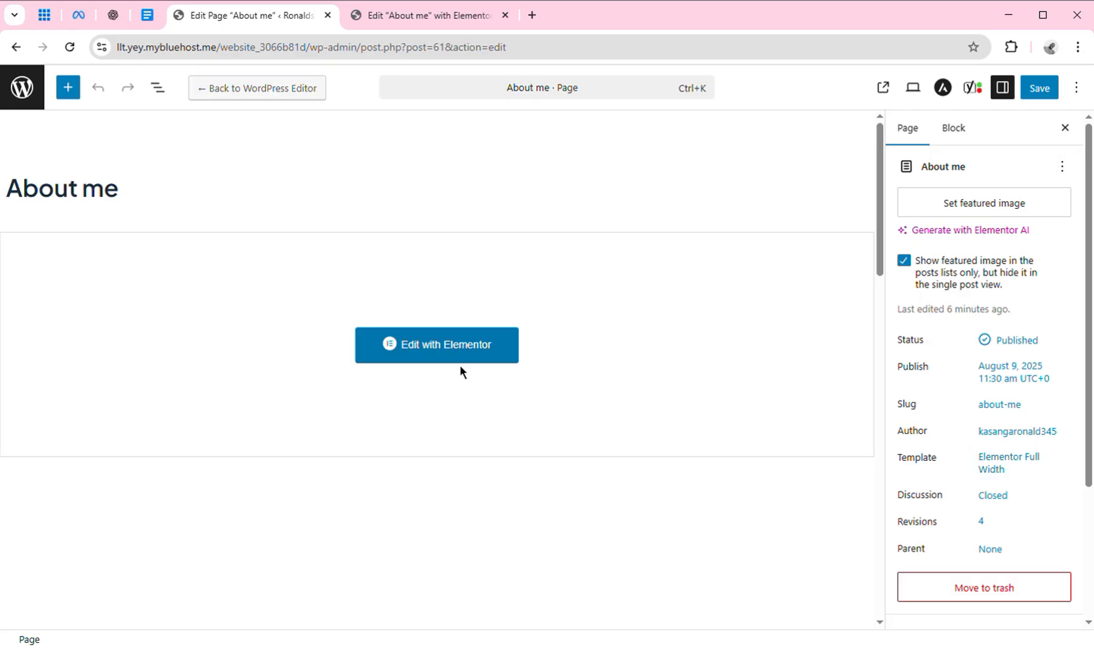
pyautogui.click(473, 357)
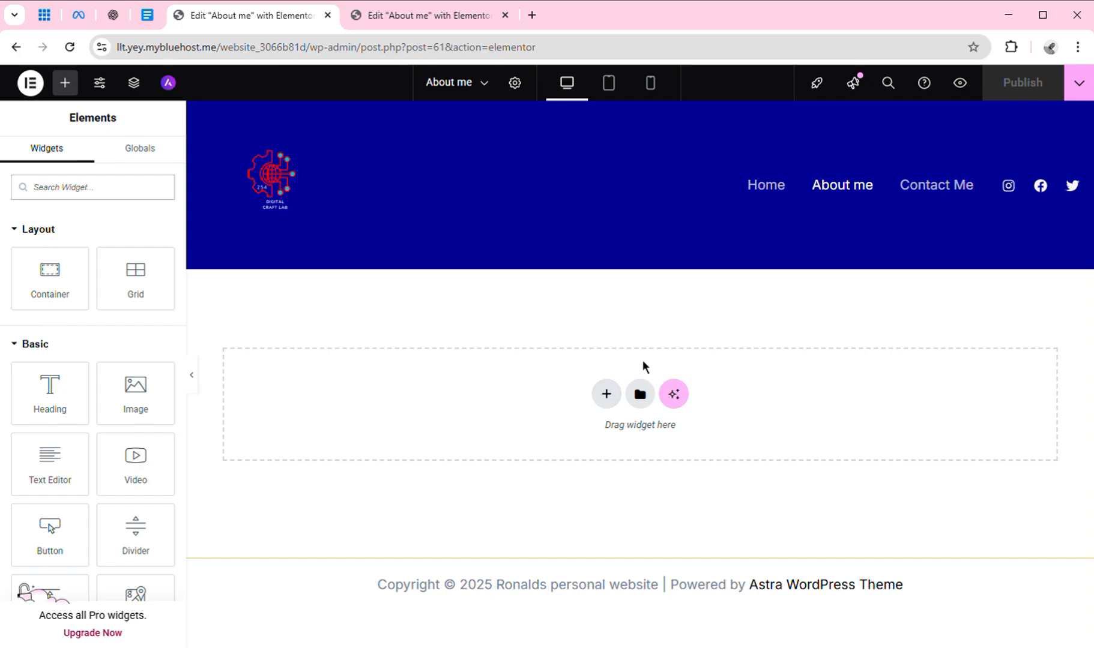
pyautogui.click(641, 394)
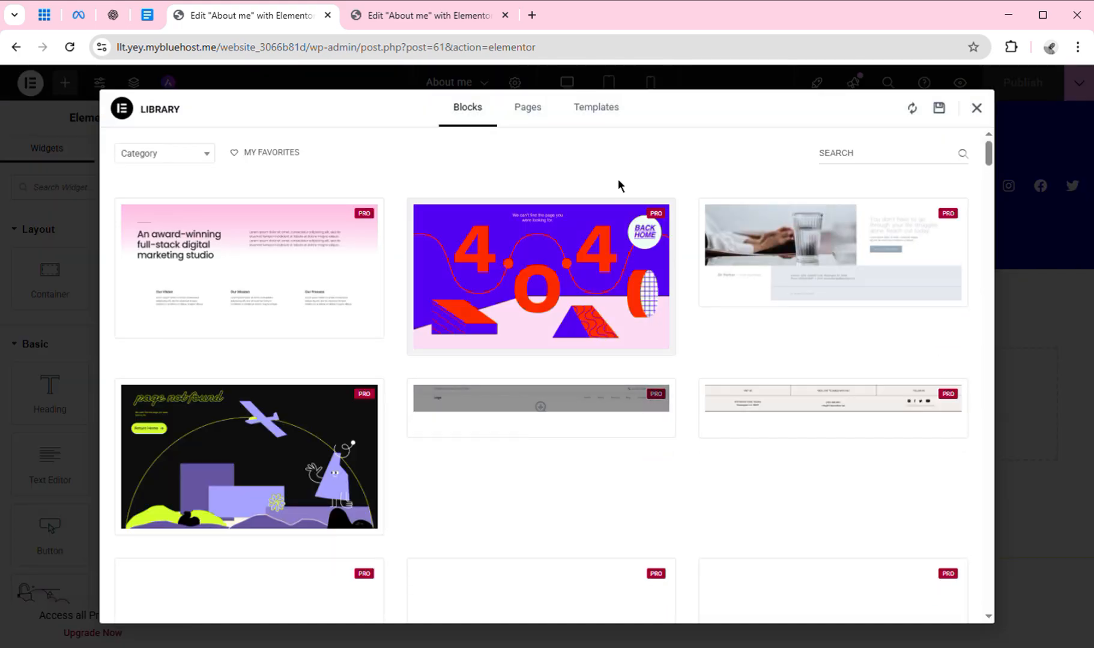
pyautogui.click(604, 114)
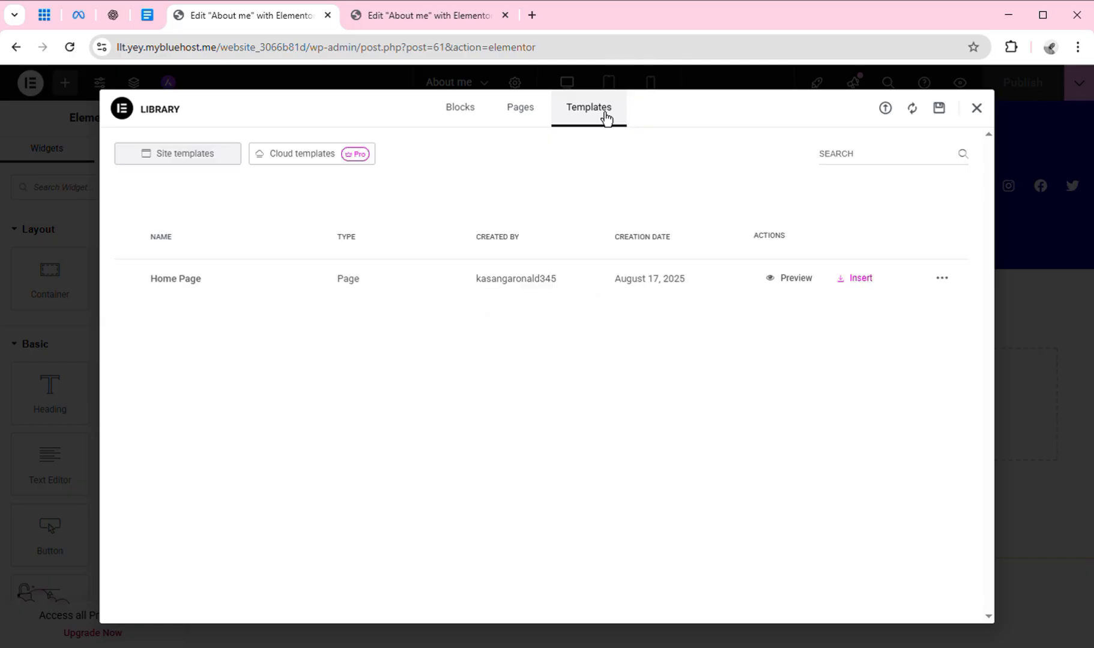
pyautogui.click(861, 282)
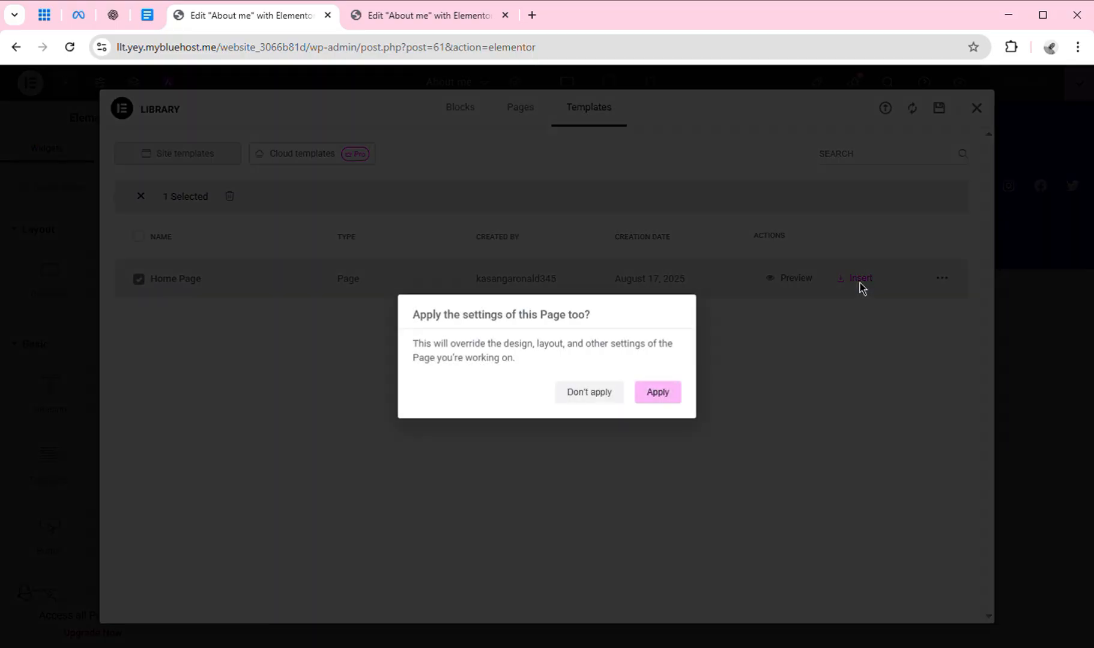
pyautogui.click(606, 402)
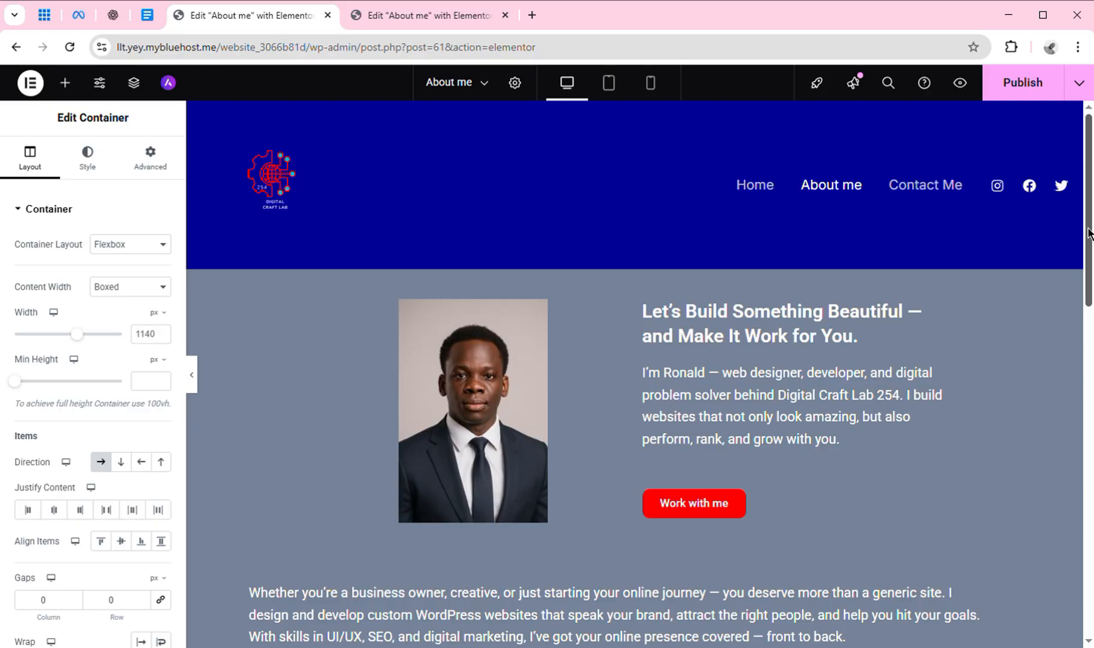
pyautogui.moveTo(1088, 235); pyautogui.dragTo(1088, 276)
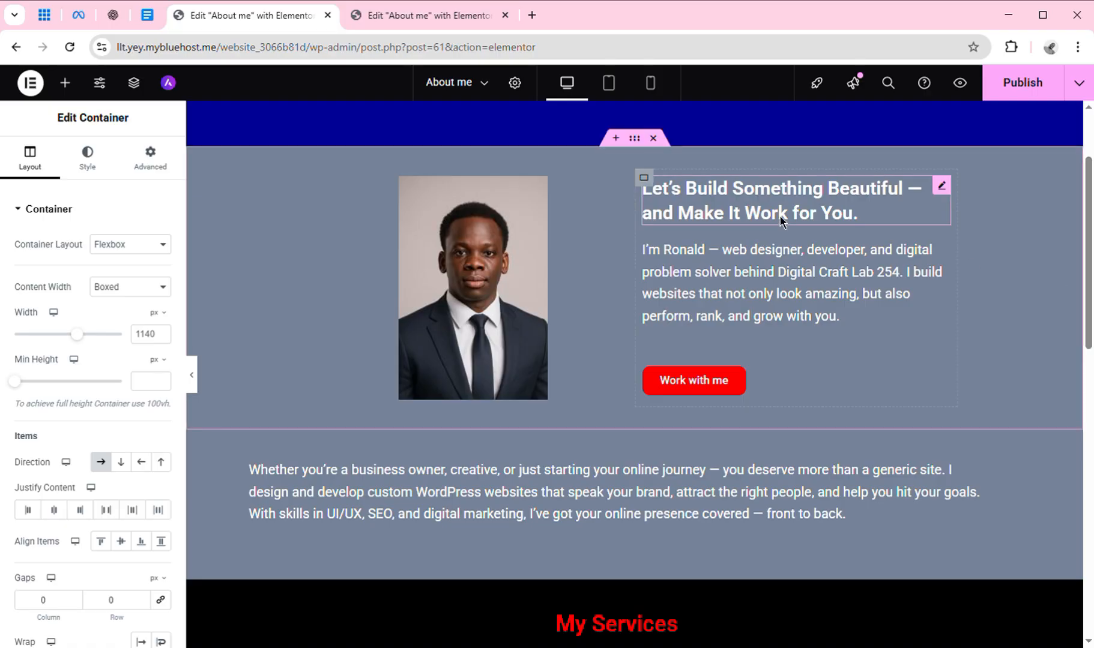
# Switch to the Google Docs site copy and view its About Me tab's headline and content.
pyautogui.click(147, 16)
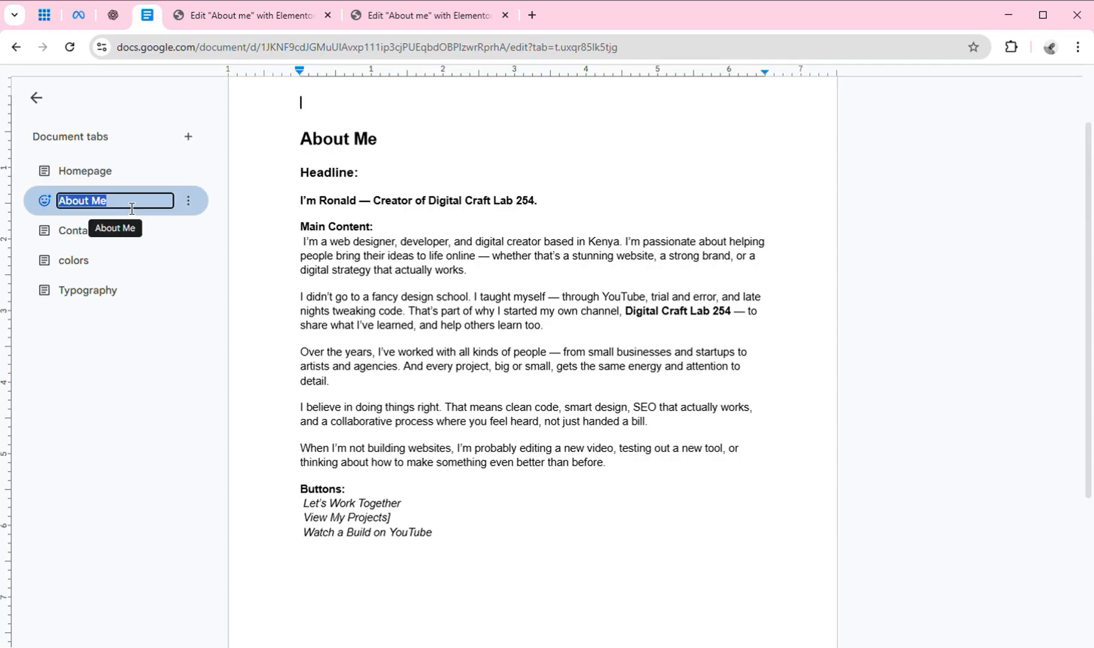
pyautogui.click(180, 292)
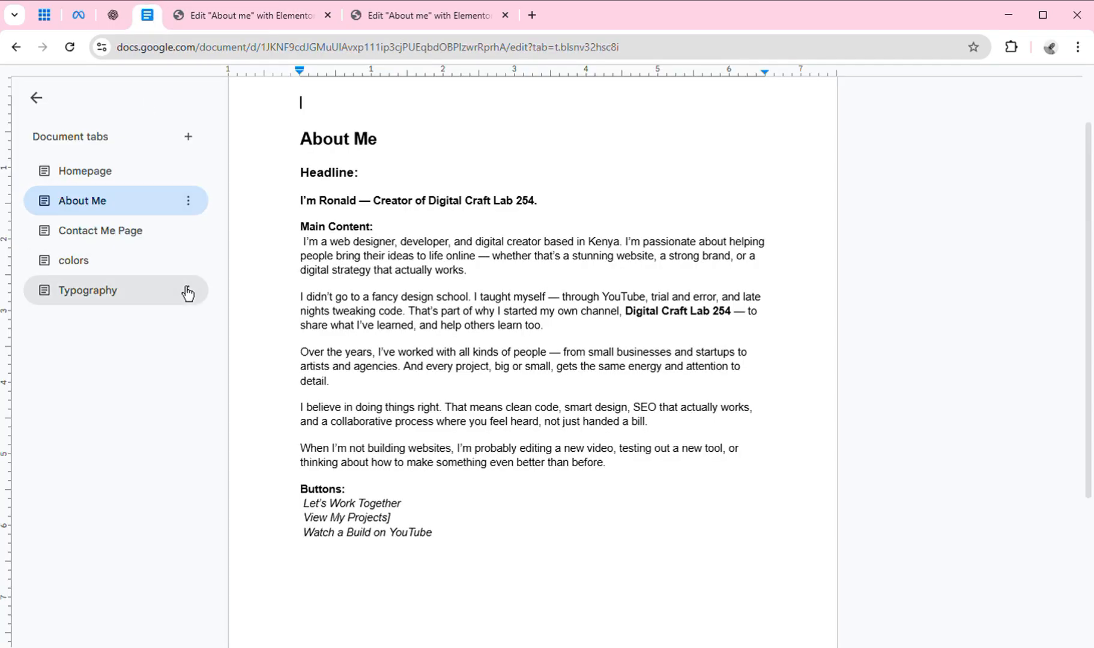
pyautogui.click(143, 209)
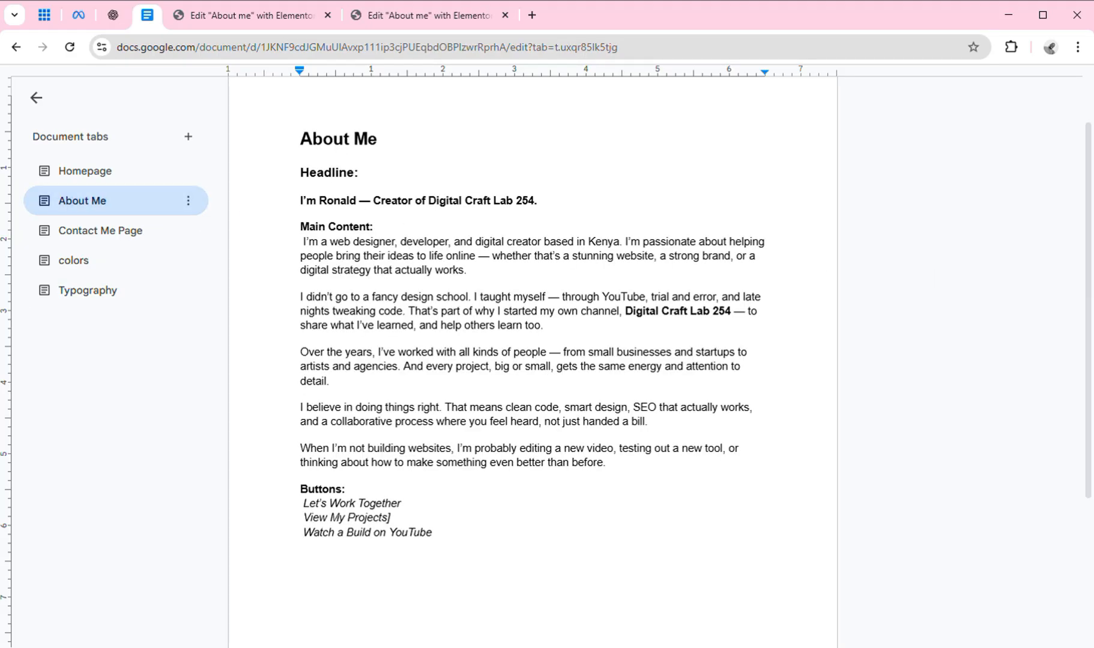
pyautogui.moveTo(1084, 295)
pyautogui.mouseDown()
pyautogui.moveTo(1082, 406)
pyautogui.moveTo(1088, 281)
pyautogui.mouseUp()
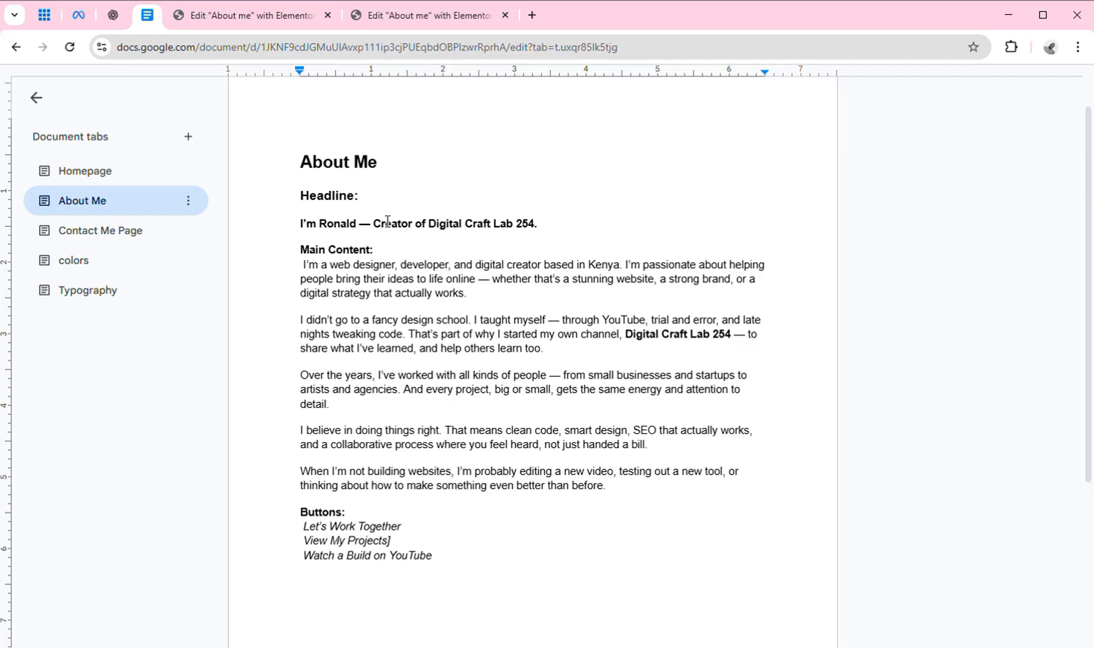
# Compare the two About me editor tabs and close the duplicate second one.
pyautogui.click(443, 16)
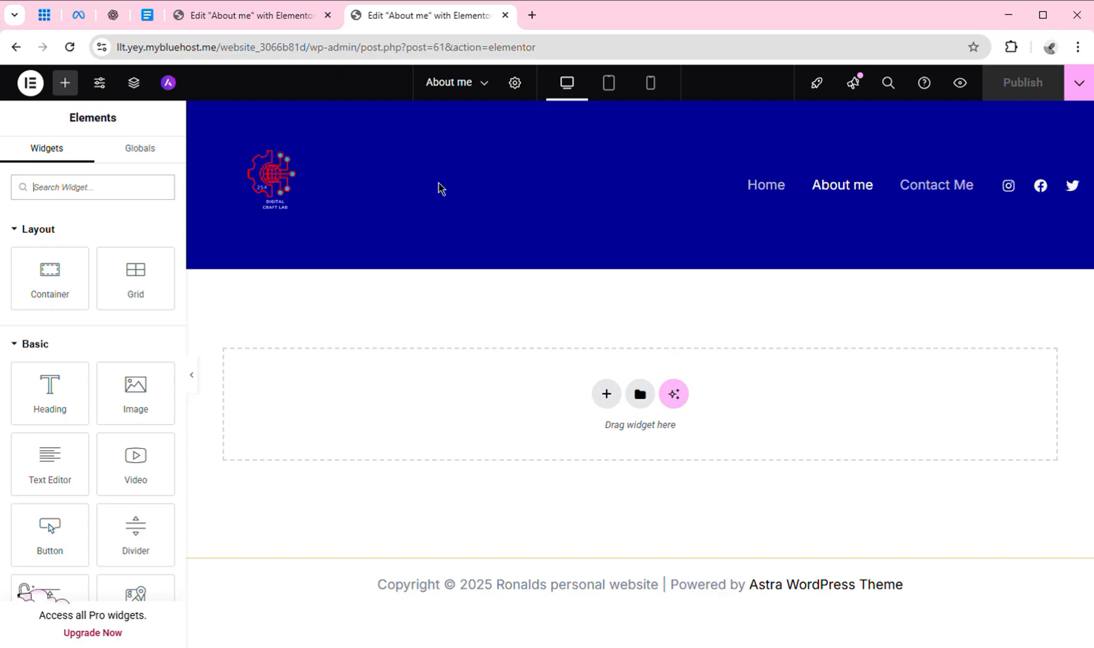
pyautogui.click(267, 13)
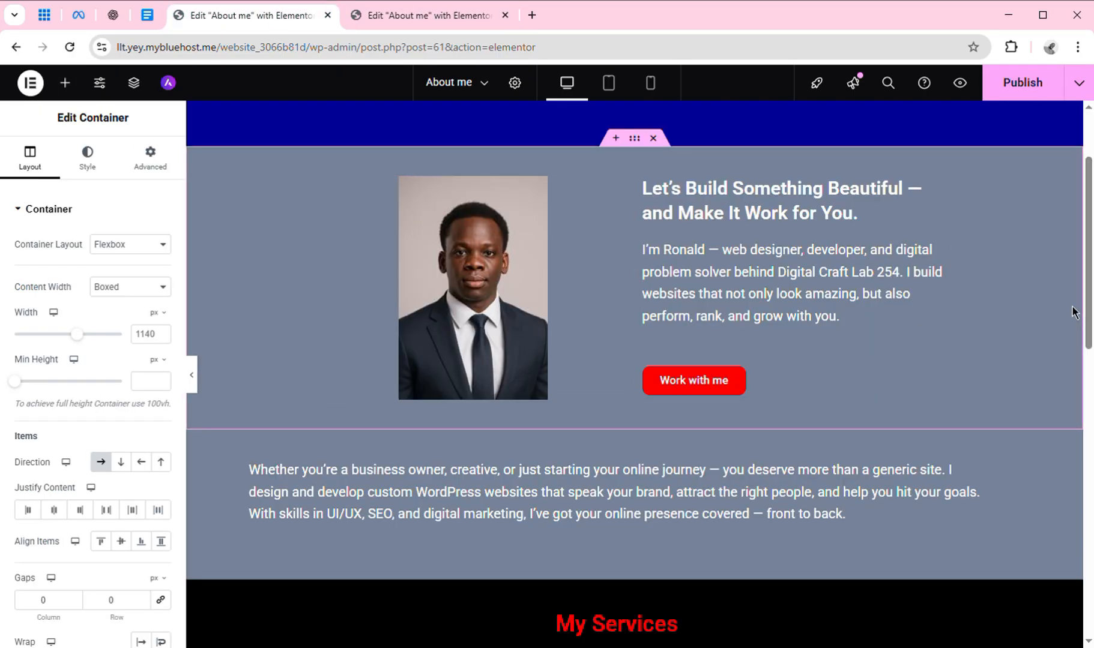
pyautogui.moveTo(1091, 318); pyautogui.dragTo(1074, 197)
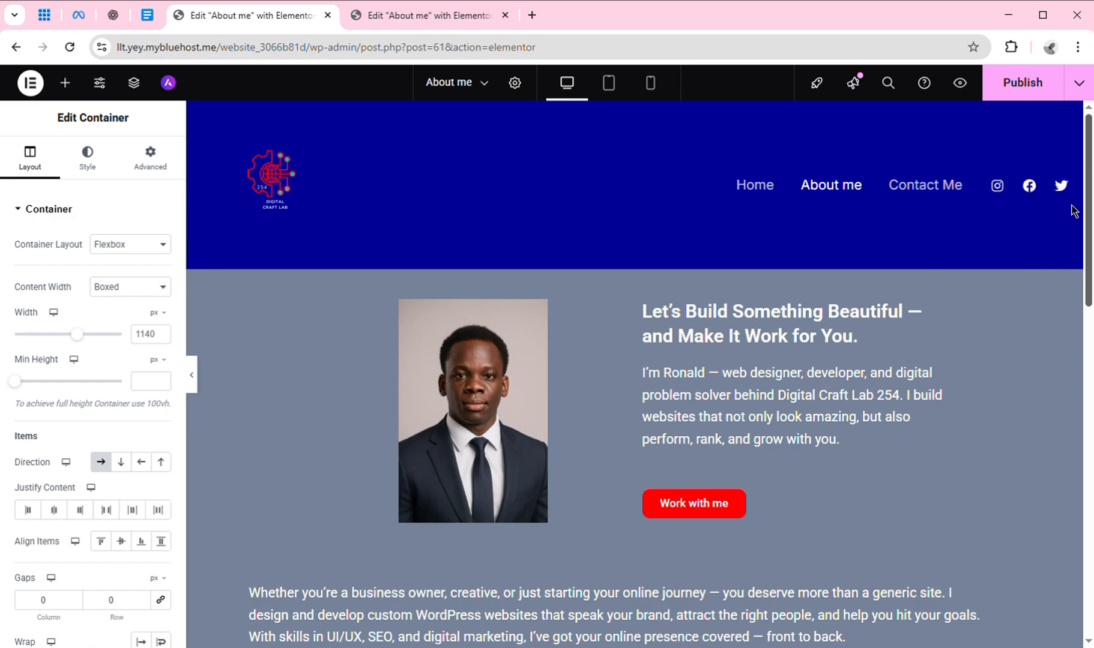
pyautogui.scroll(-12, 1075, 221)
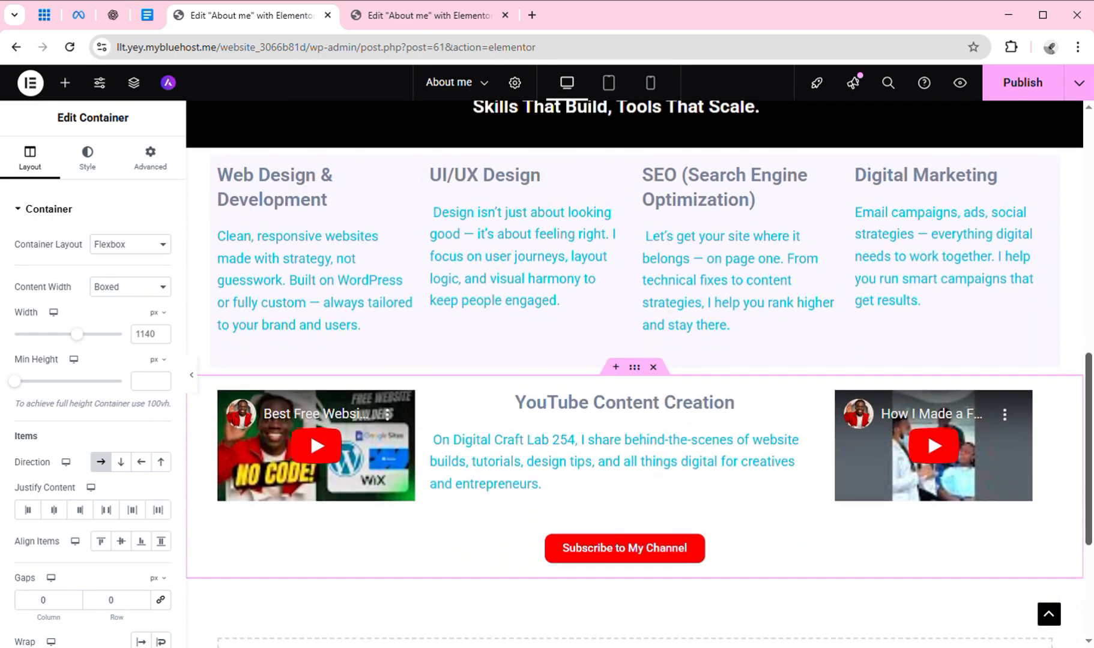
pyautogui.moveTo(1090, 546); pyautogui.dragTo(1076, 323)
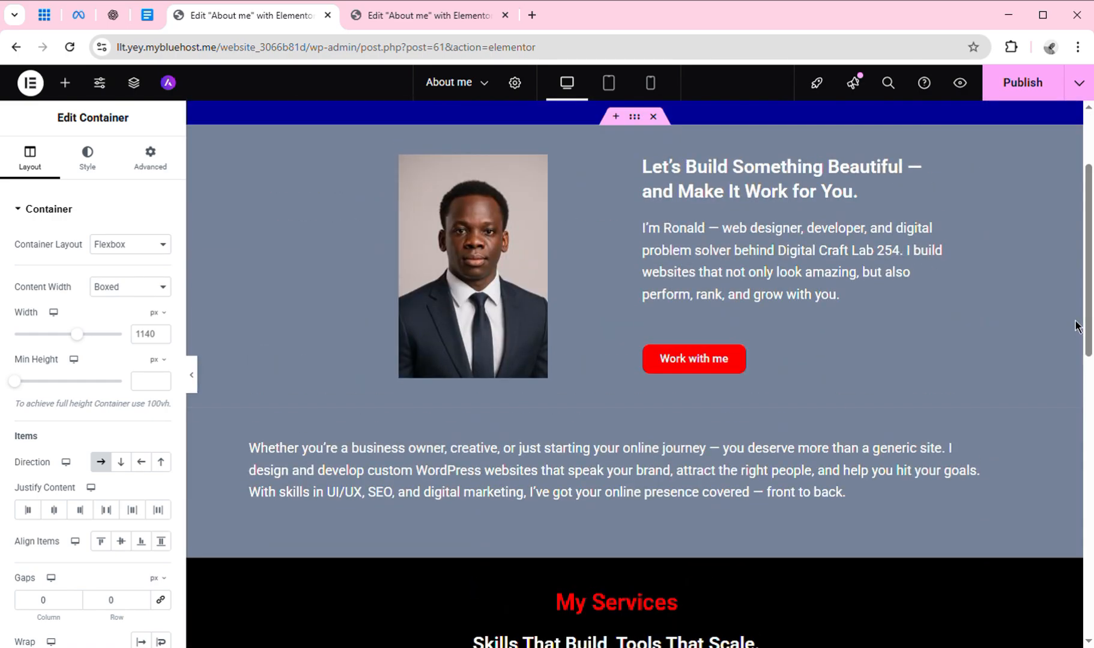
pyautogui.click(505, 16)
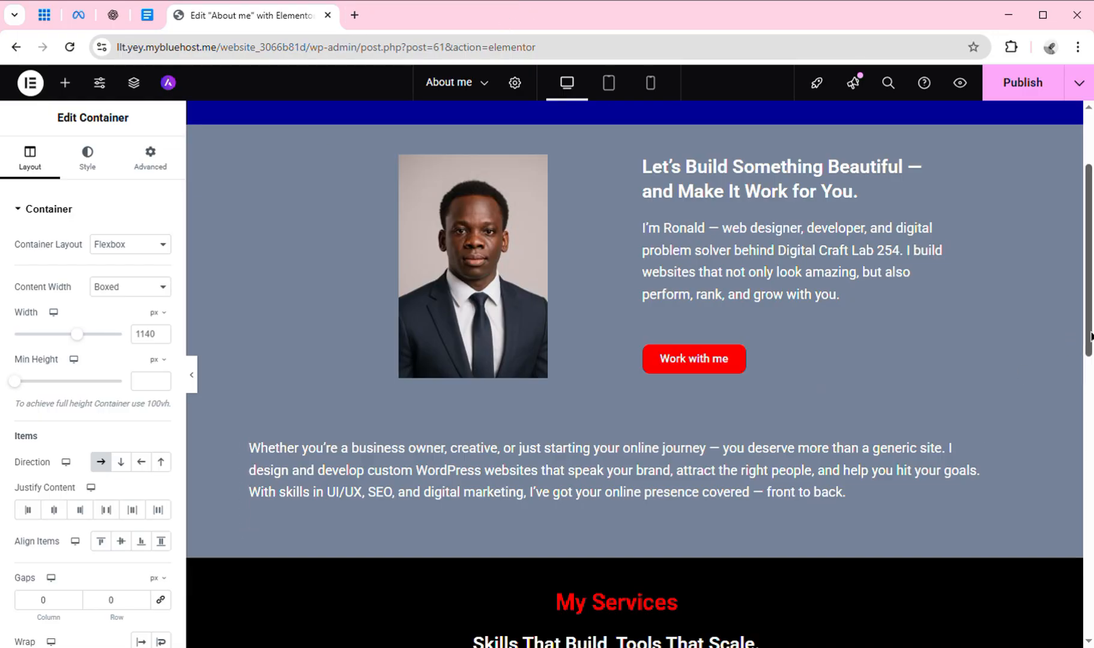
pyautogui.moveTo(1092, 338); pyautogui.dragTo(1090, 231)
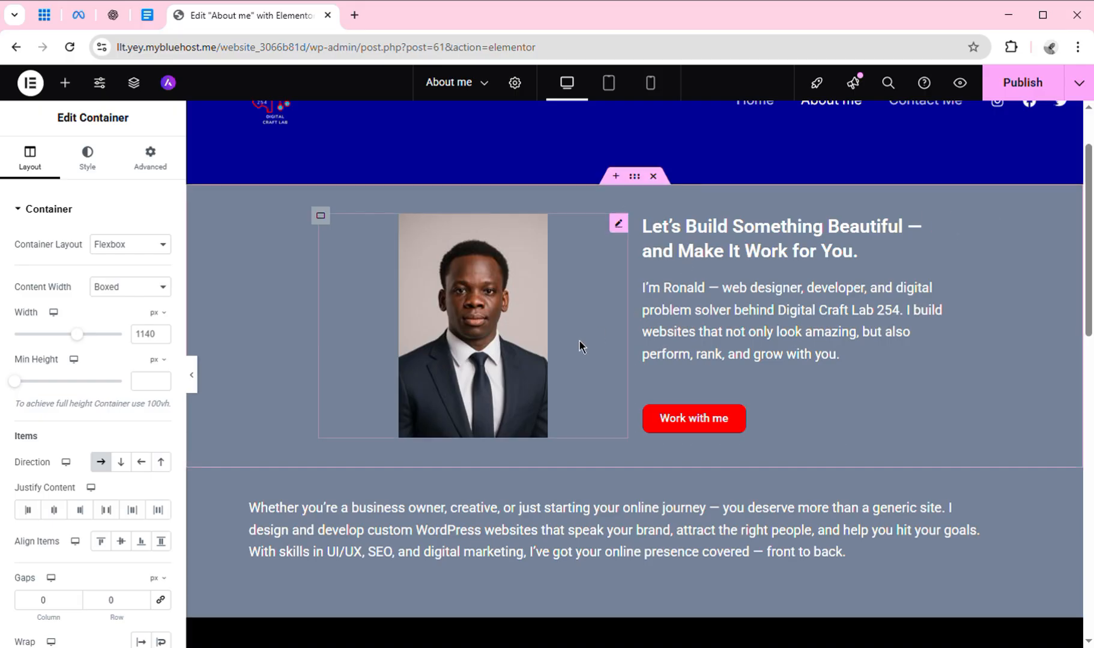
# Delete the portrait photo's column and widen the hero text column to about 91.4%.
pyautogui.click(420, 306)
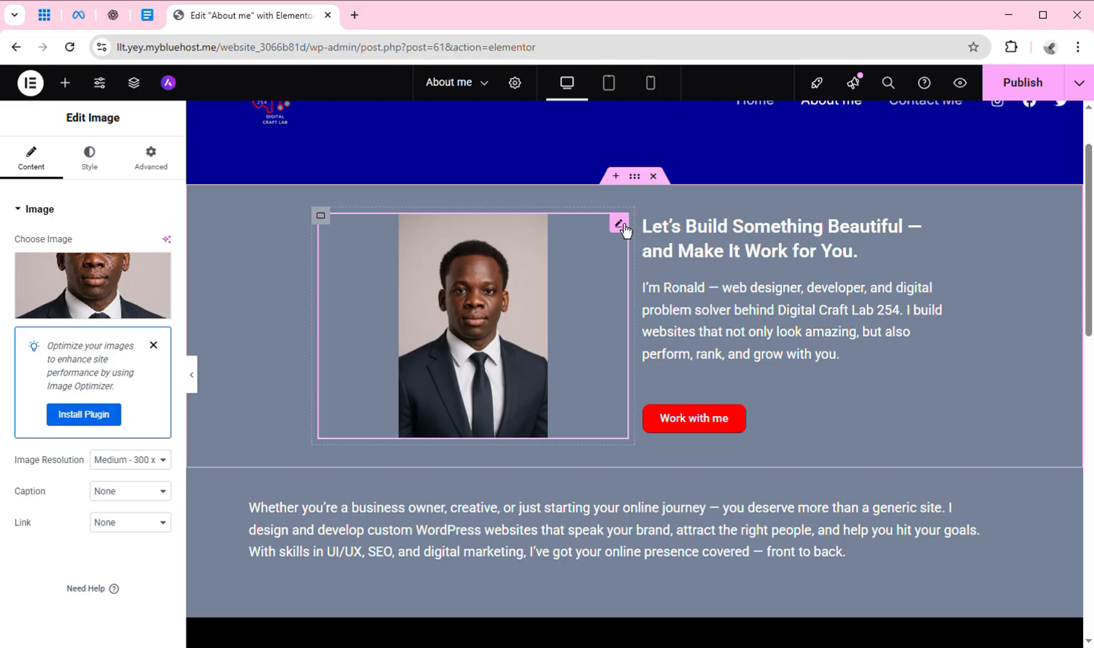
pyautogui.rightClick(328, 226)
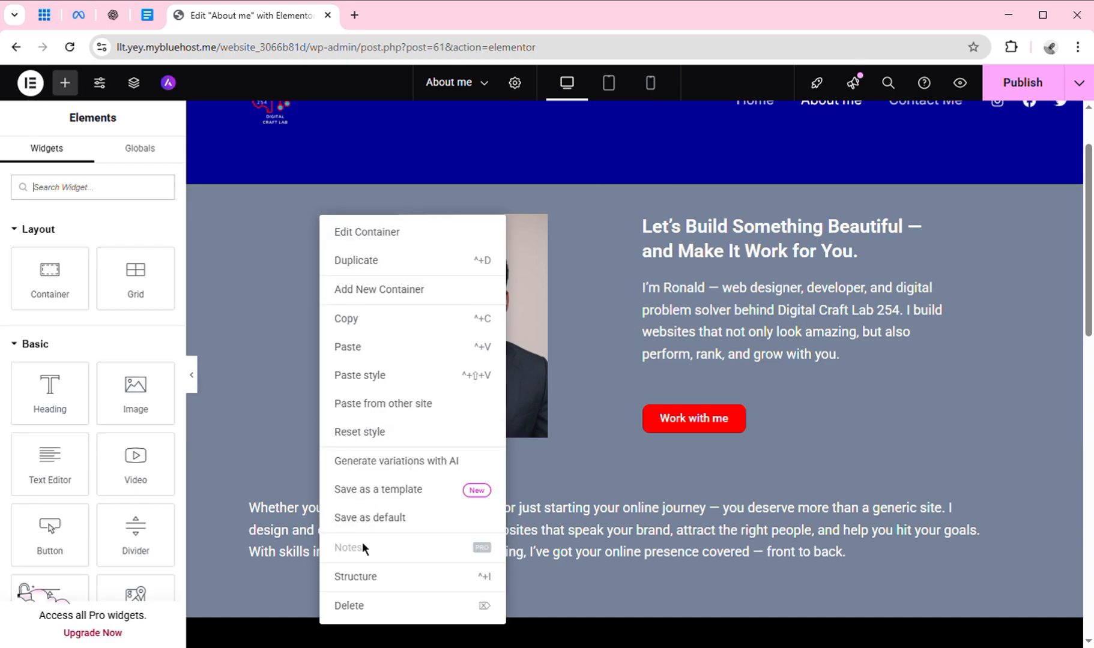
pyautogui.click(380, 618)
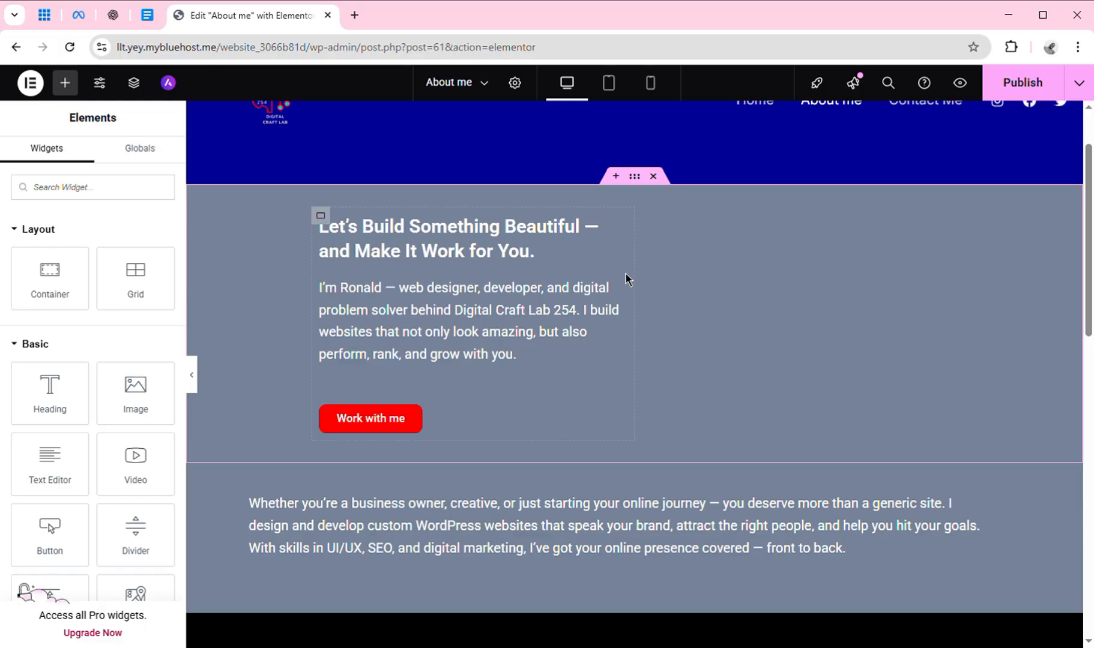
pyautogui.moveTo(641, 285); pyautogui.dragTo(971, 277)
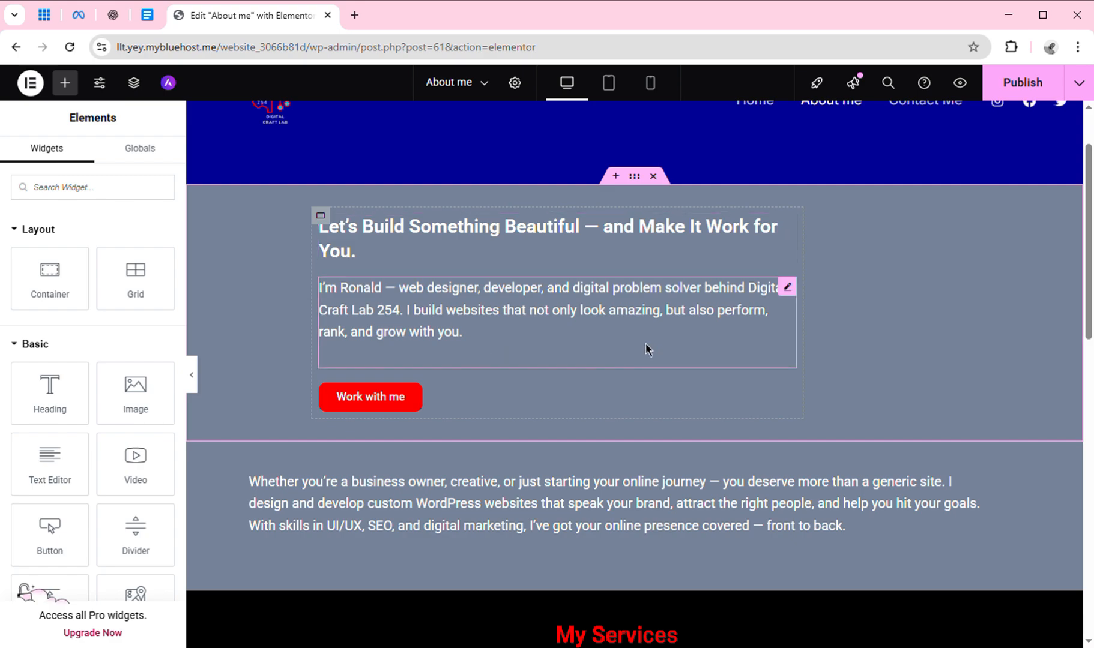
# Select the hero container and set the seated portrait as its classic background image.
pyautogui.click(644, 189)
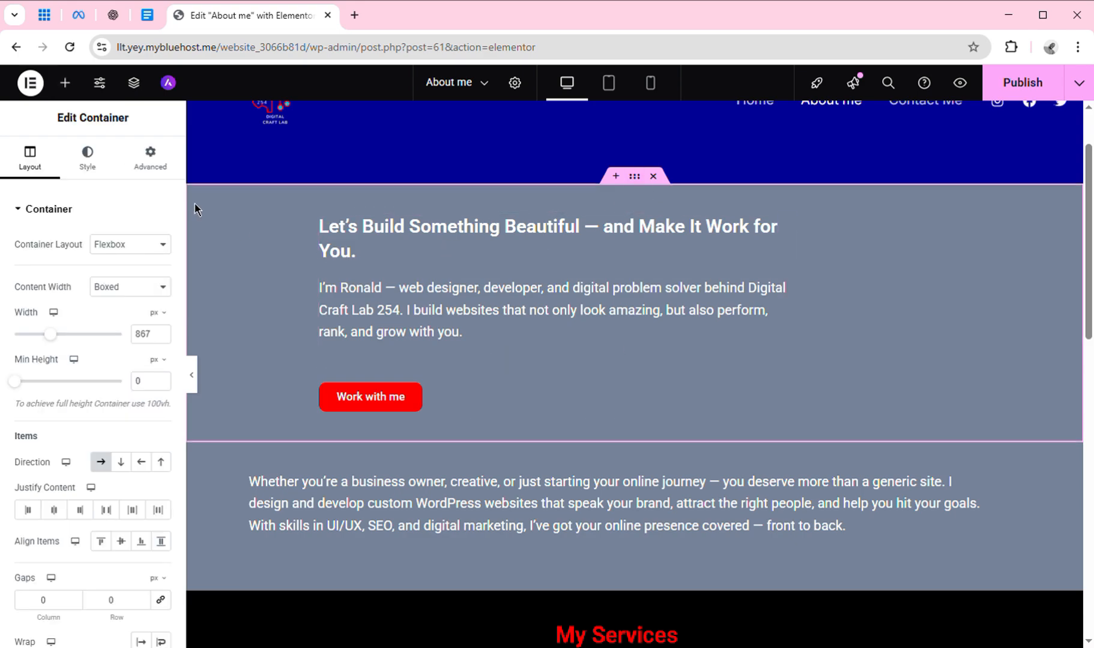
pyautogui.click(91, 161)
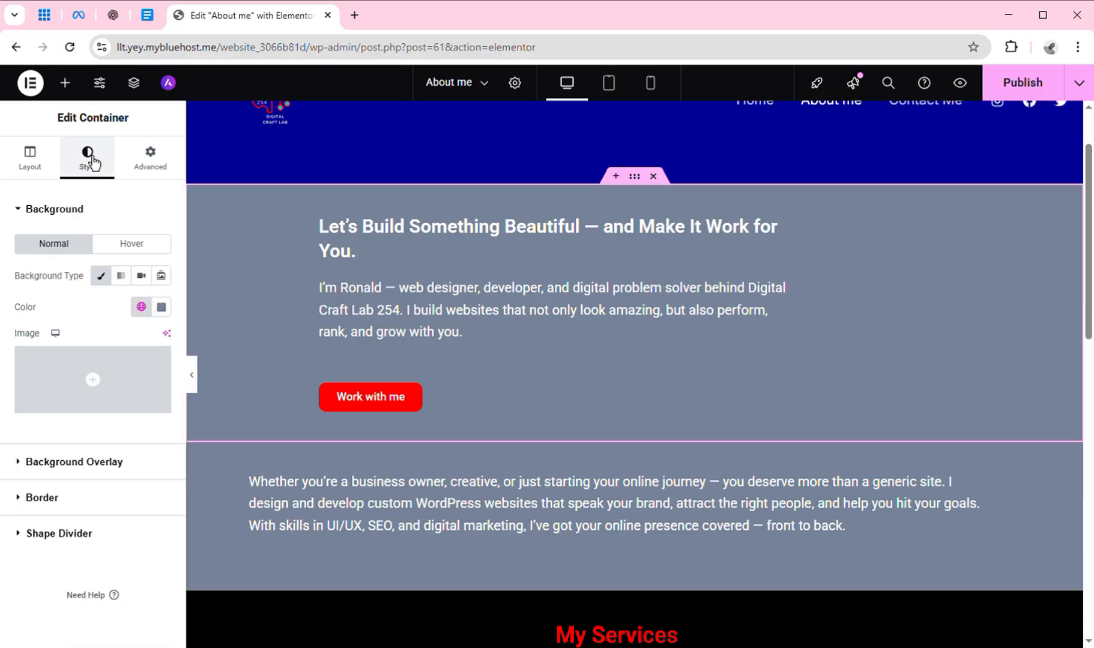
pyautogui.click(108, 285)
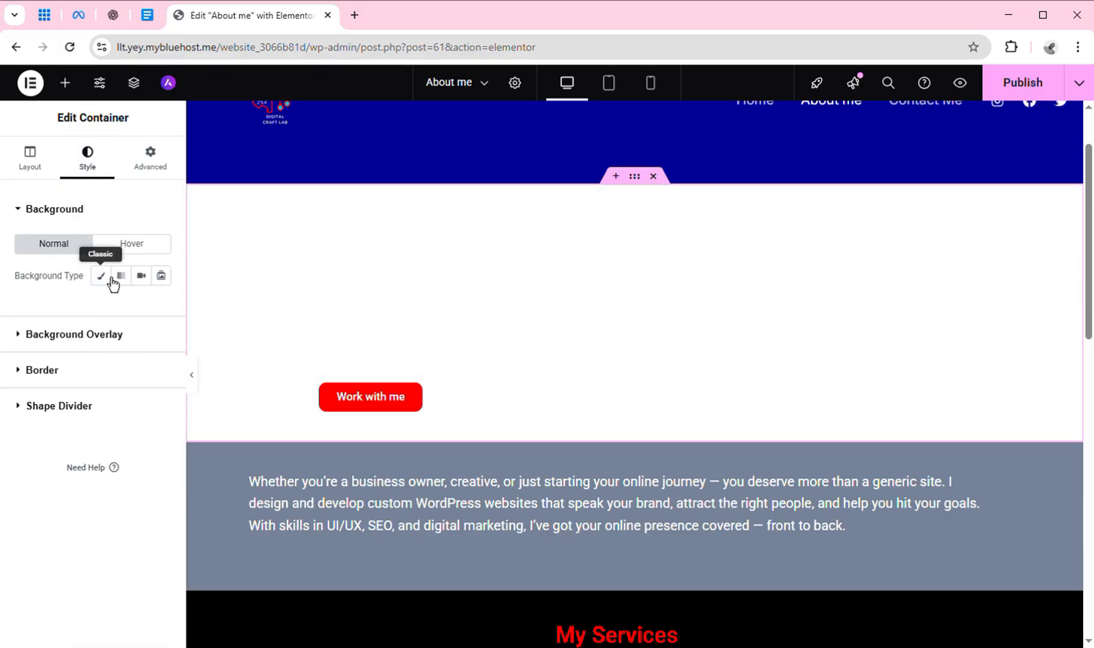
pyautogui.click(104, 280)
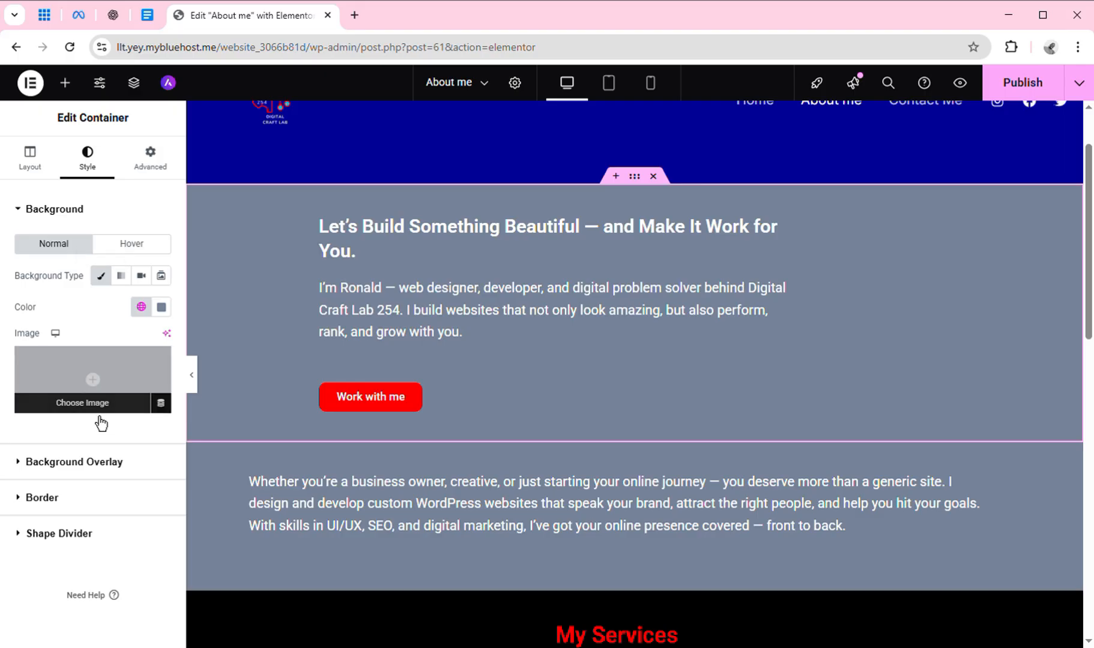
pyautogui.click(100, 413)
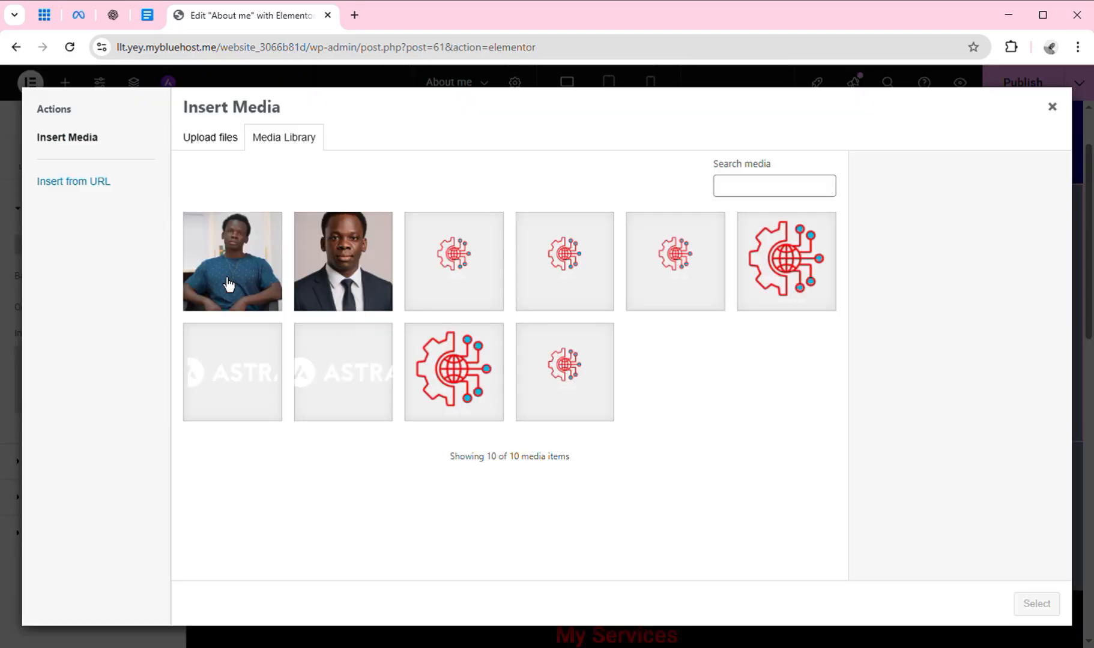
pyautogui.click(260, 286)
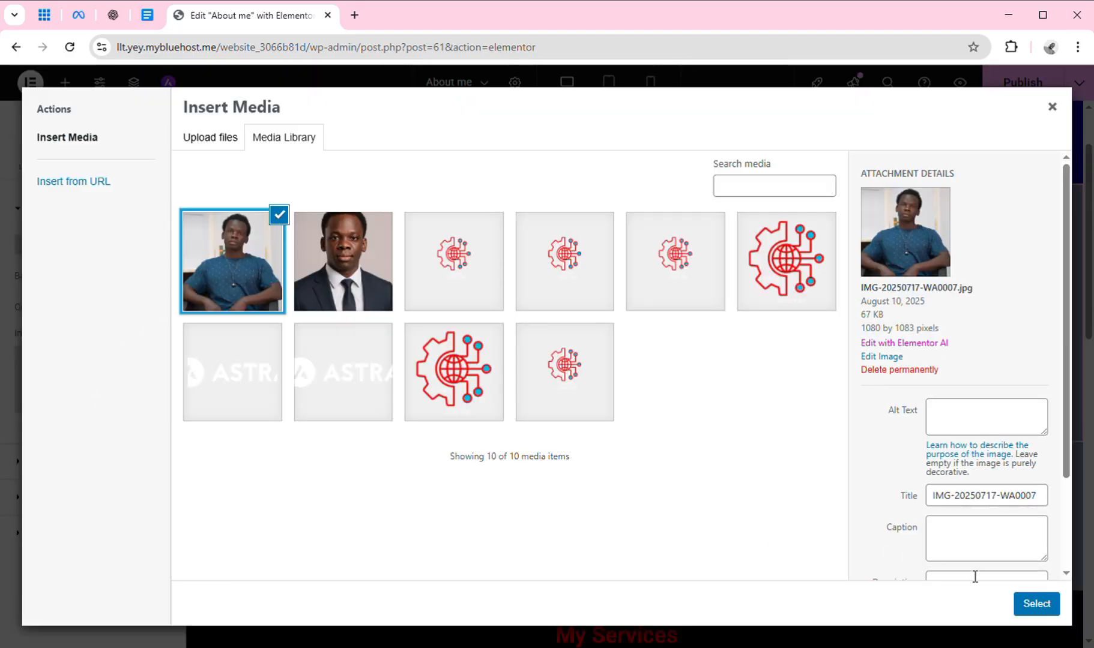
pyautogui.click(1039, 602)
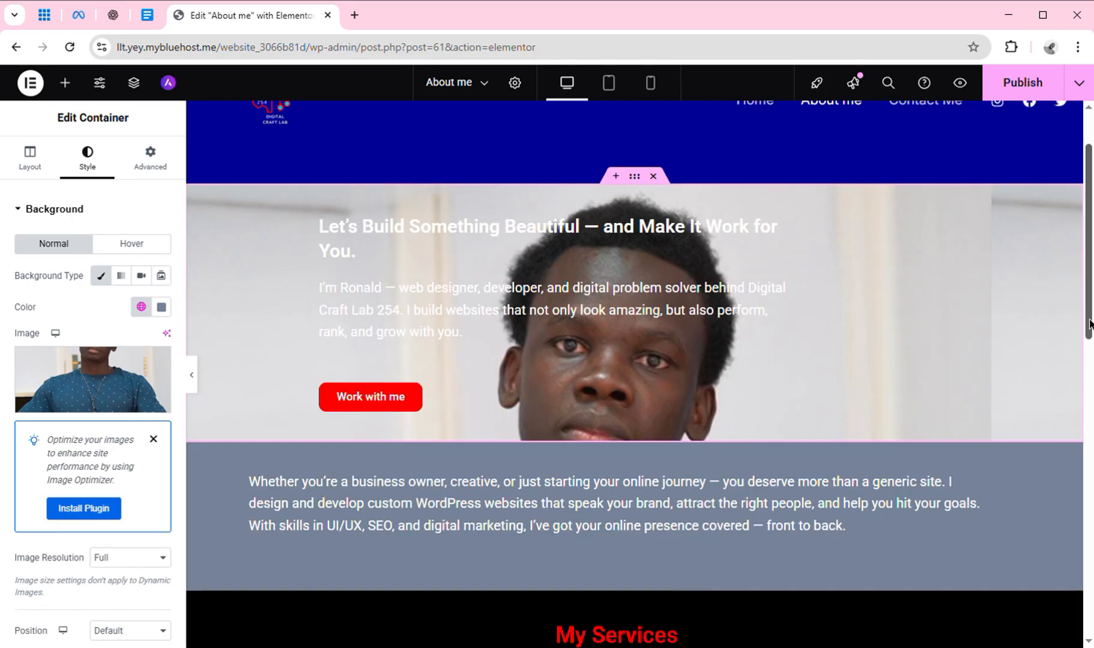
# Remove the portrait background image from the hero container again.
pyautogui.scroll(-4, 1090, 325)
pyautogui.scroll(6, 1090, 325)
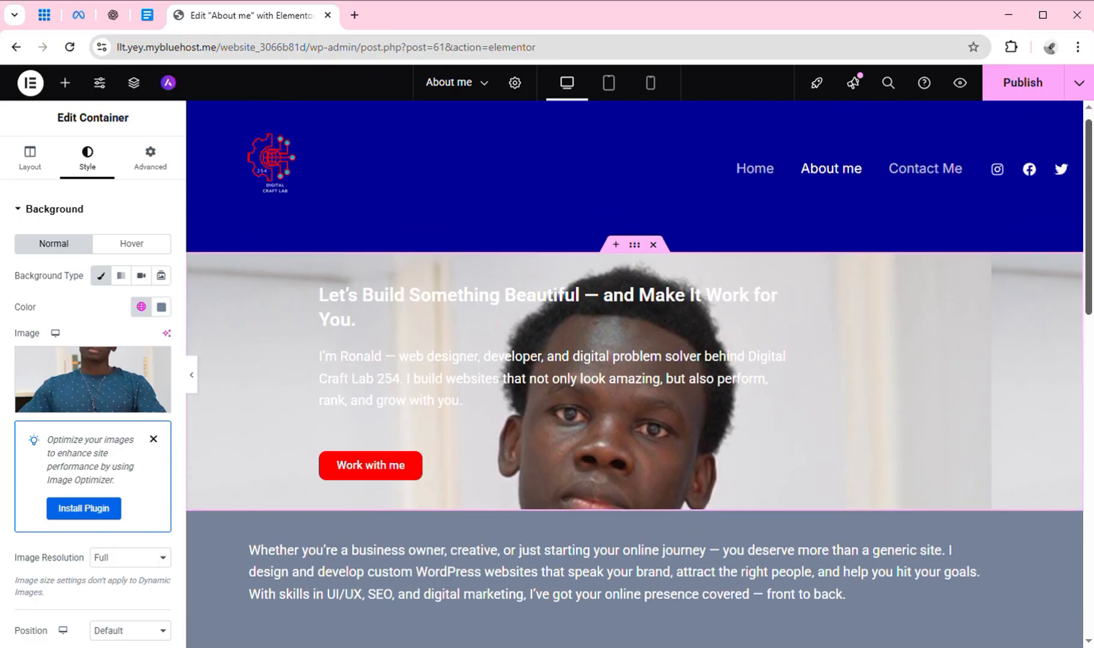
pyautogui.scroll(-3, 1090, 324)
pyautogui.scroll(3, 654, 406)
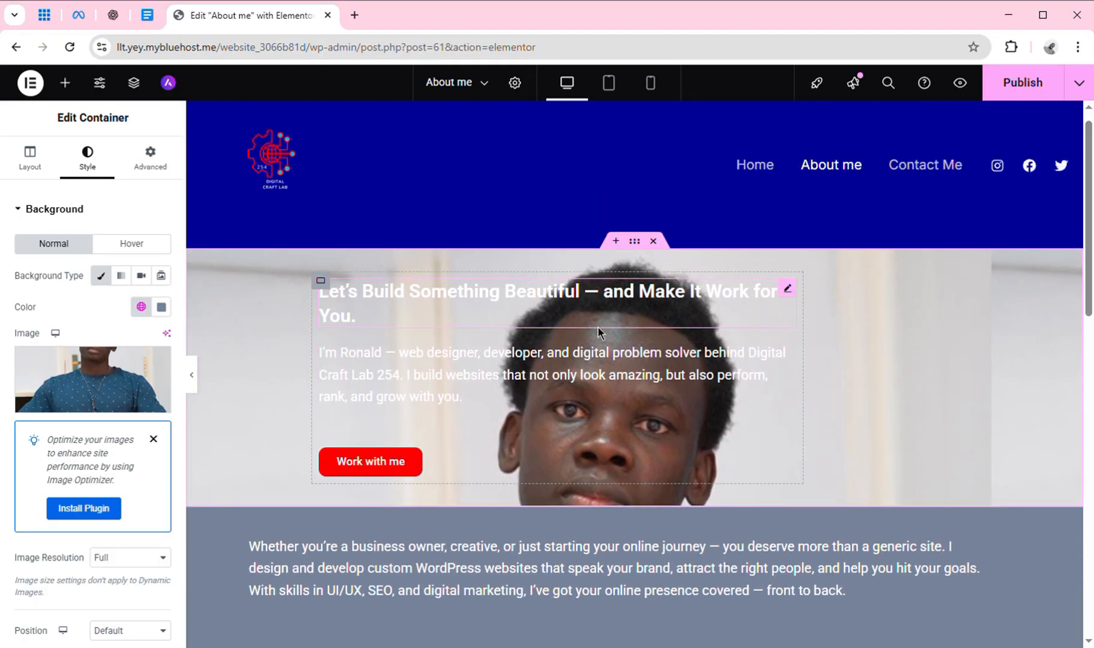
pyautogui.moveTo(137, 410)
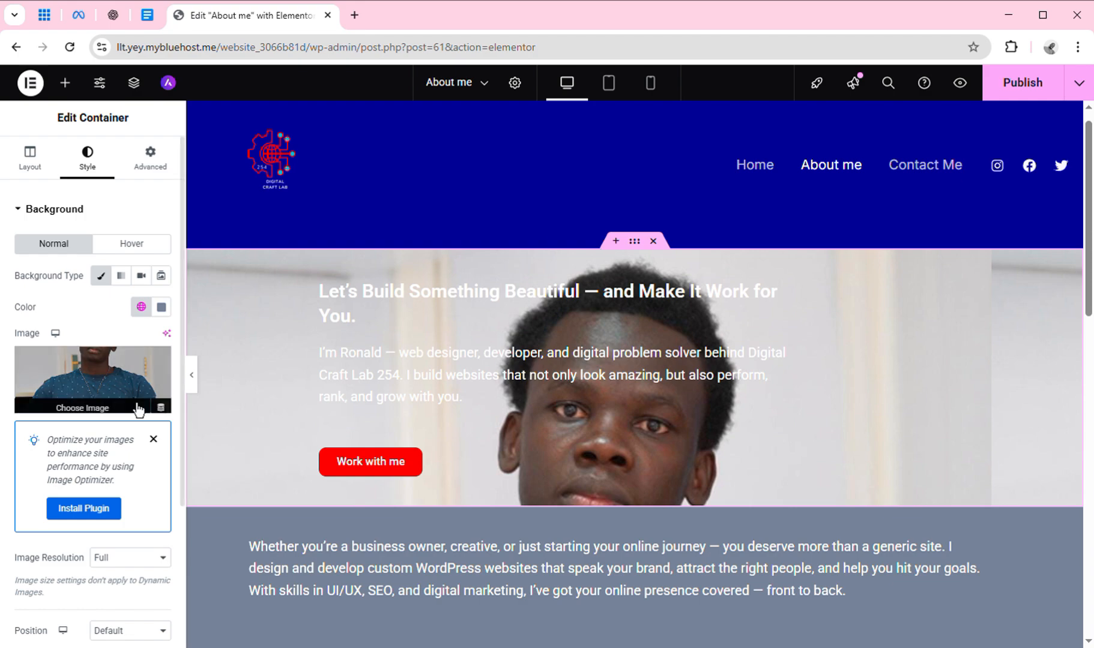
pyautogui.click(160, 367)
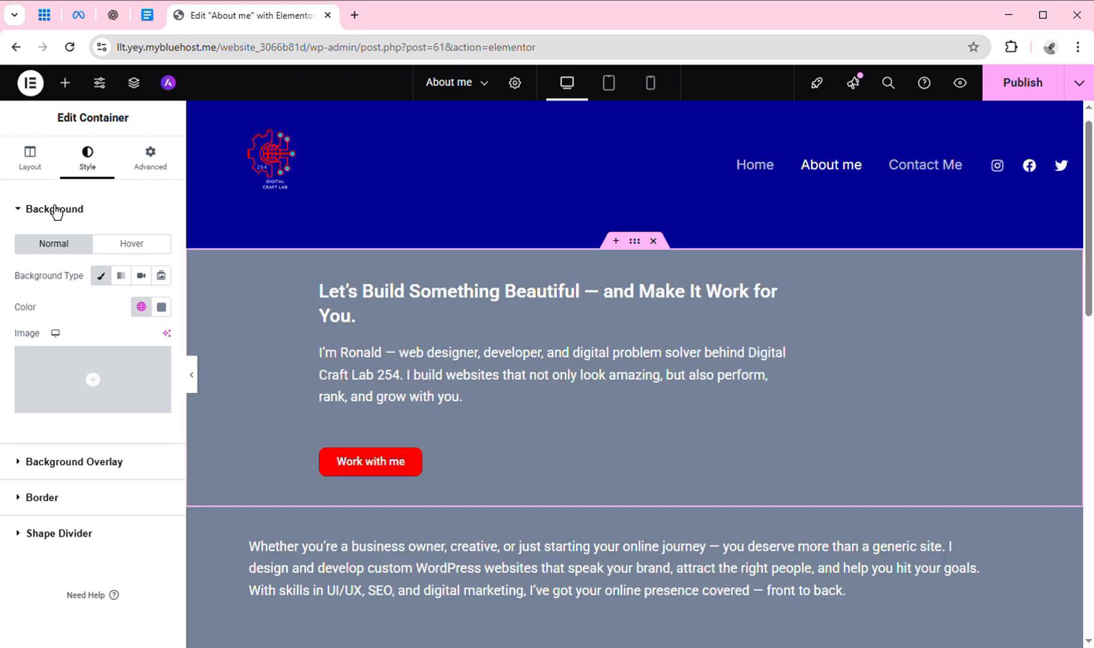
# Set the hero background colour to the global Text colour, then reload the editor.
pyautogui.click(142, 307)
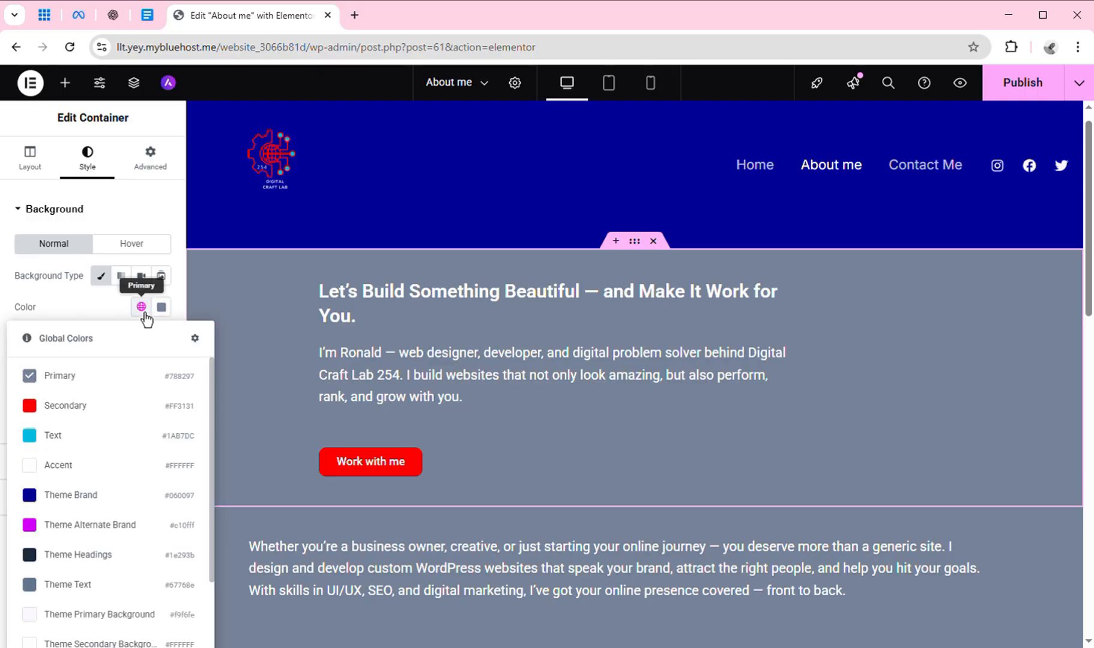
pyautogui.click(127, 443)
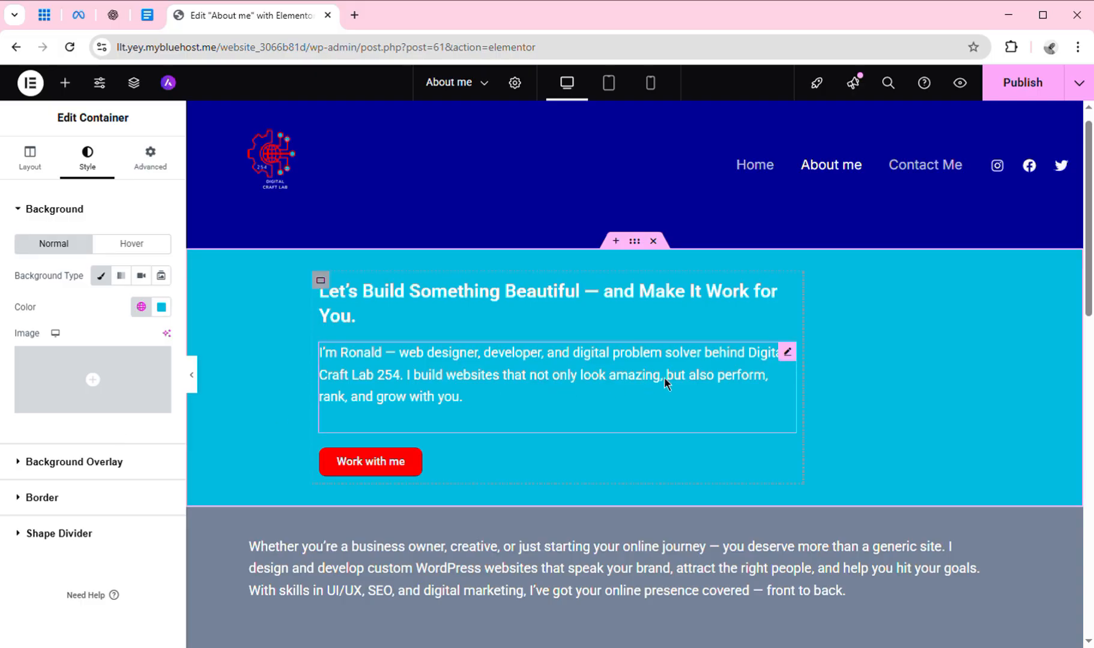
pyautogui.moveTo(1090, 270)
pyautogui.mouseDown()
pyautogui.moveTo(1090, 379)
pyautogui.moveTo(1089, 263)
pyautogui.mouseUp()
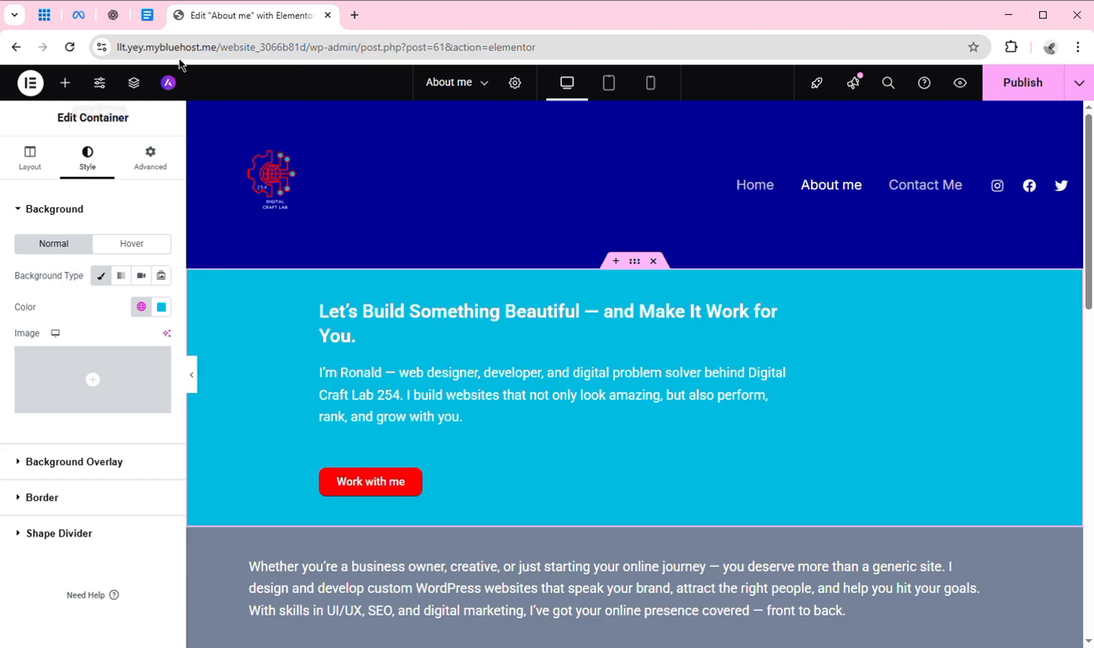
pyautogui.click(70, 47)
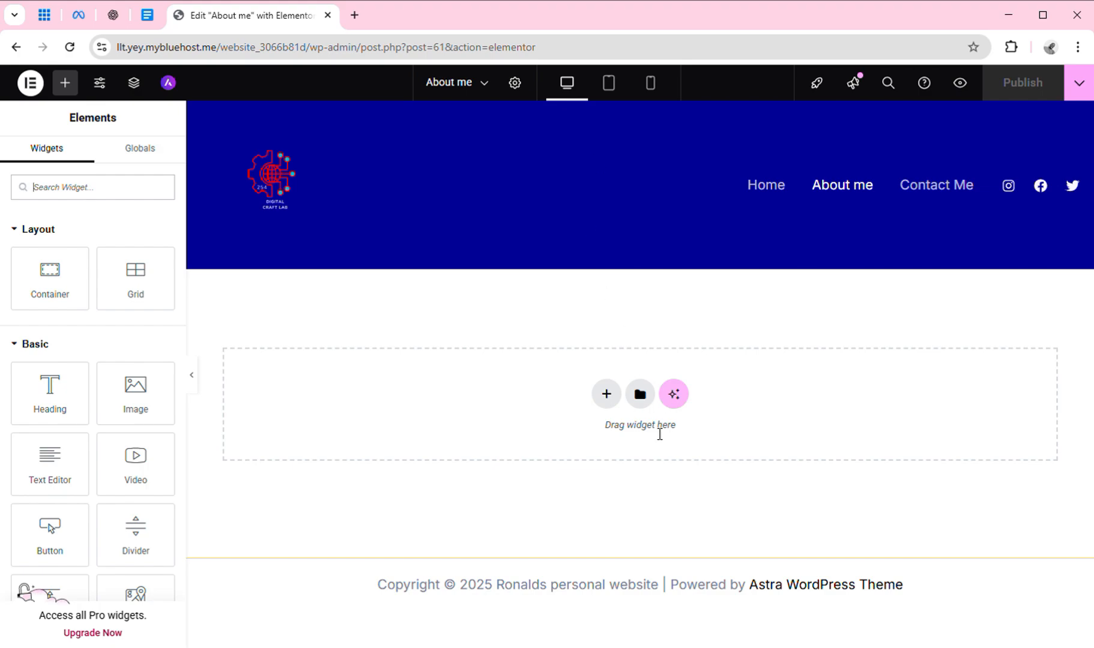
# Insert the saved Home Page template into the page without applying its page settings.
pyautogui.click(639, 399)
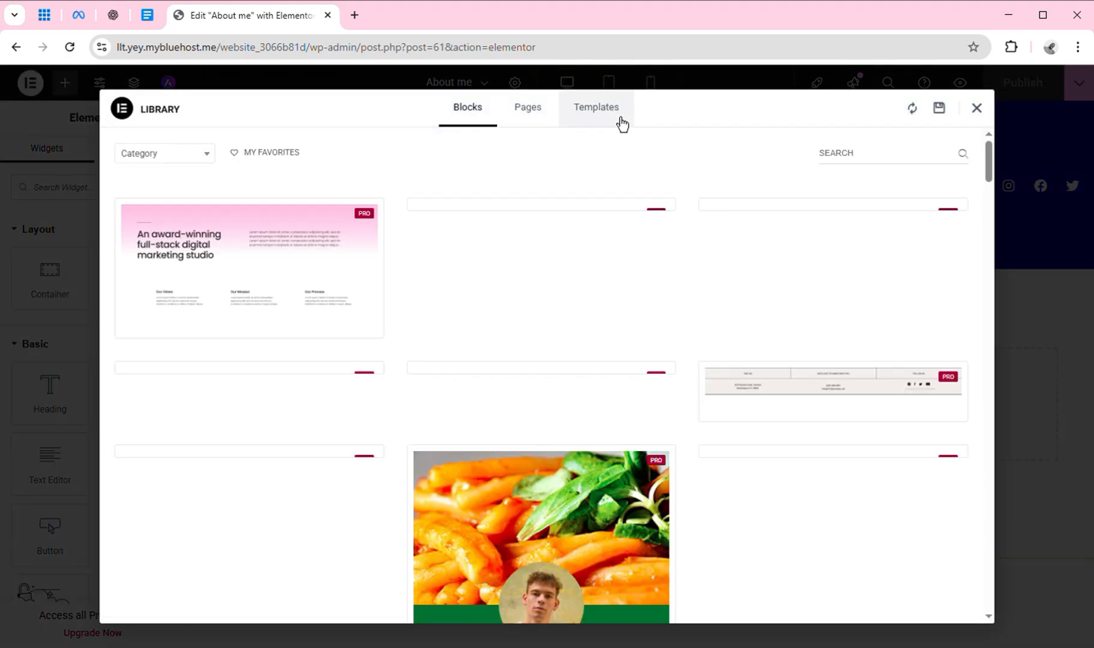
pyautogui.click(622, 111)
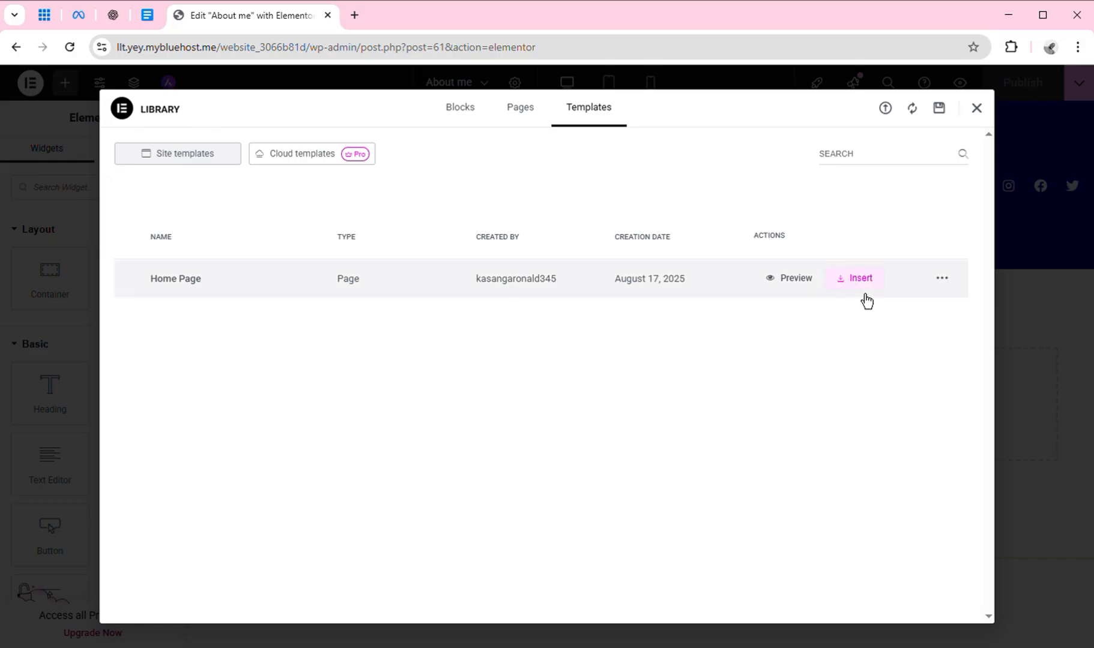
pyautogui.click(858, 283)
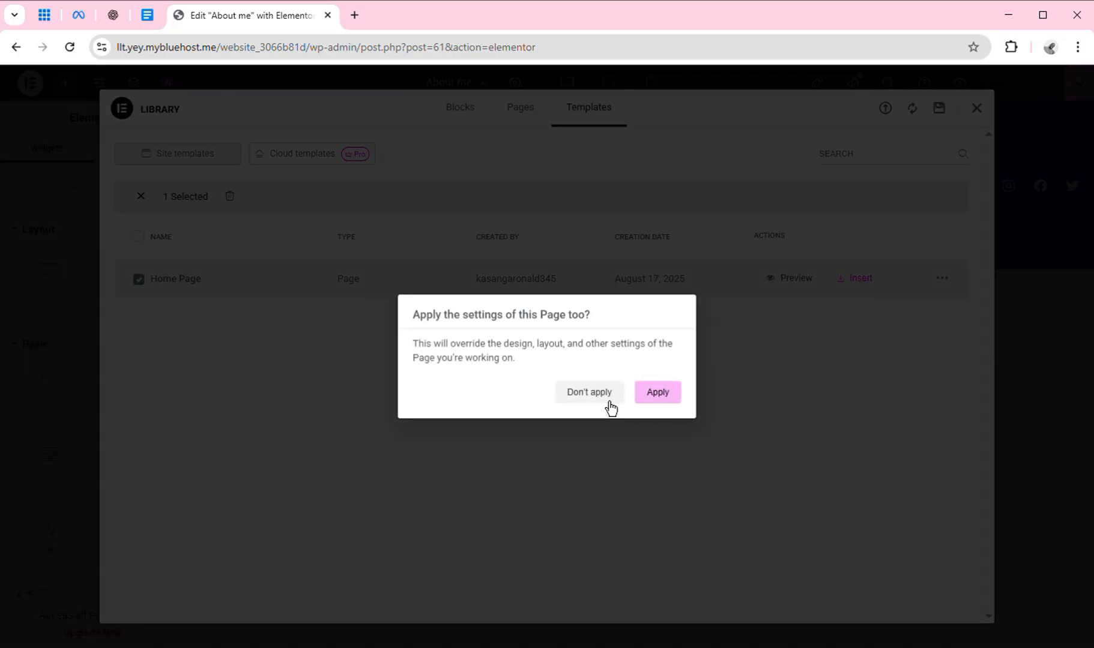
pyautogui.click(601, 393)
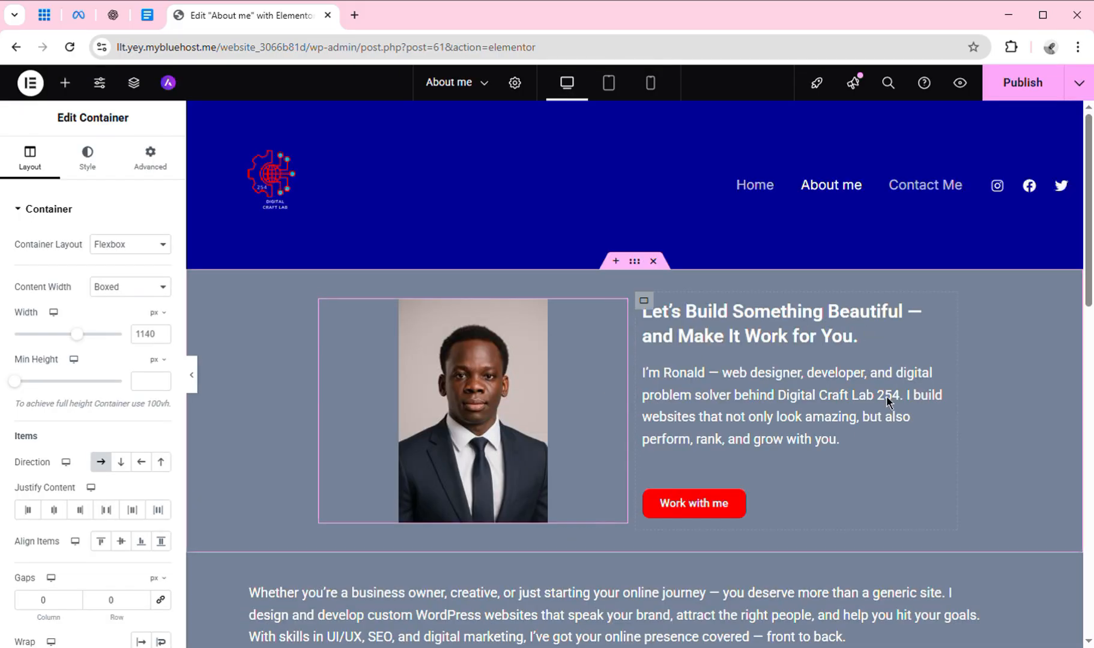
# Swap the hero's suit portrait for the blue patterned-shirt photo from the Media Library.
pyautogui.click(503, 393)
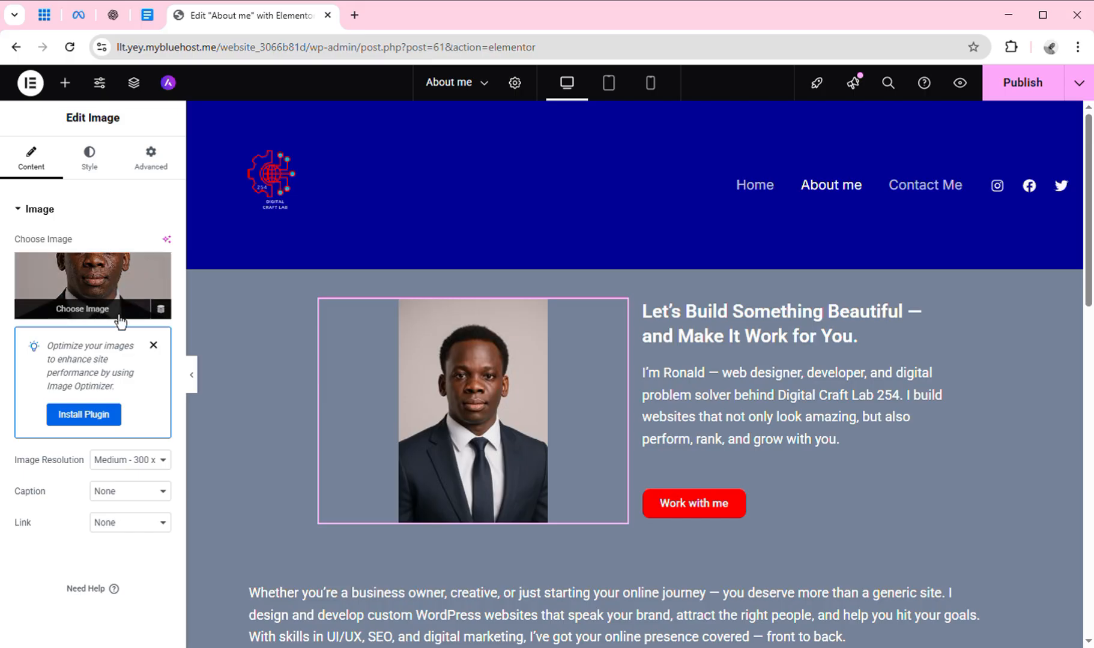
pyautogui.click(119, 318)
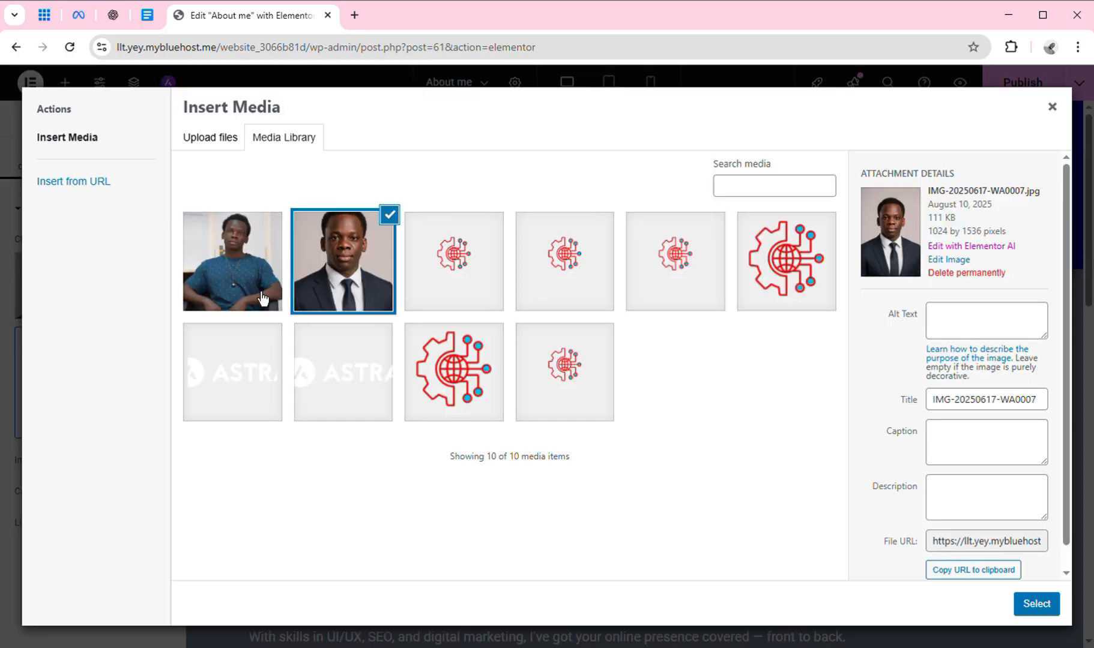
pyautogui.click(247, 295)
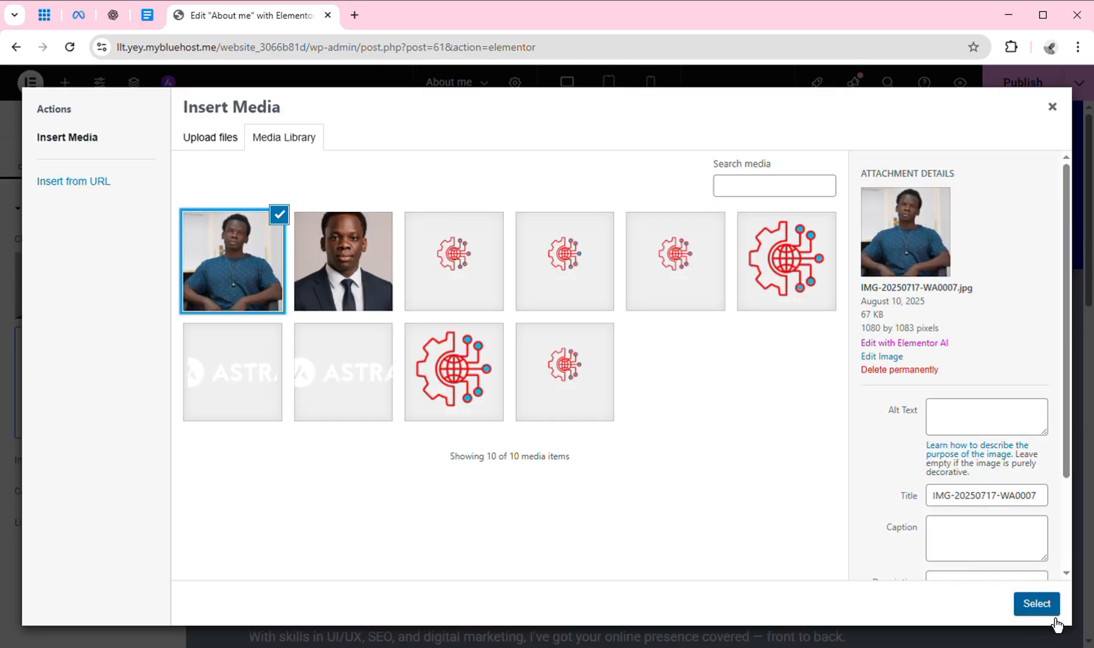
pyautogui.click(1036, 604)
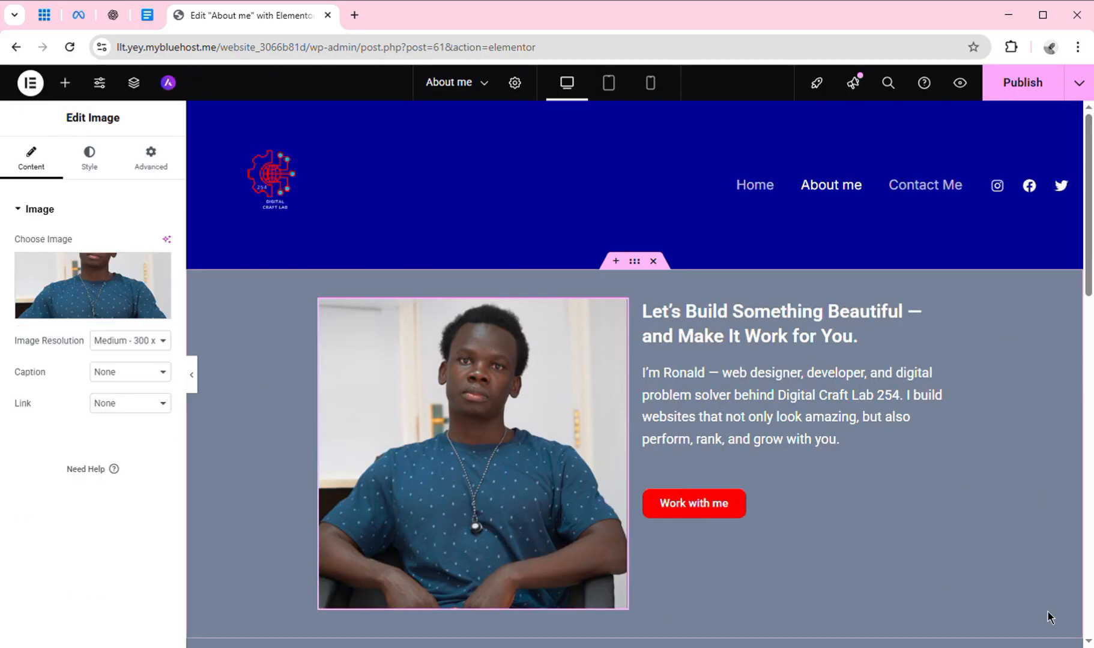
pyautogui.click(803, 311)
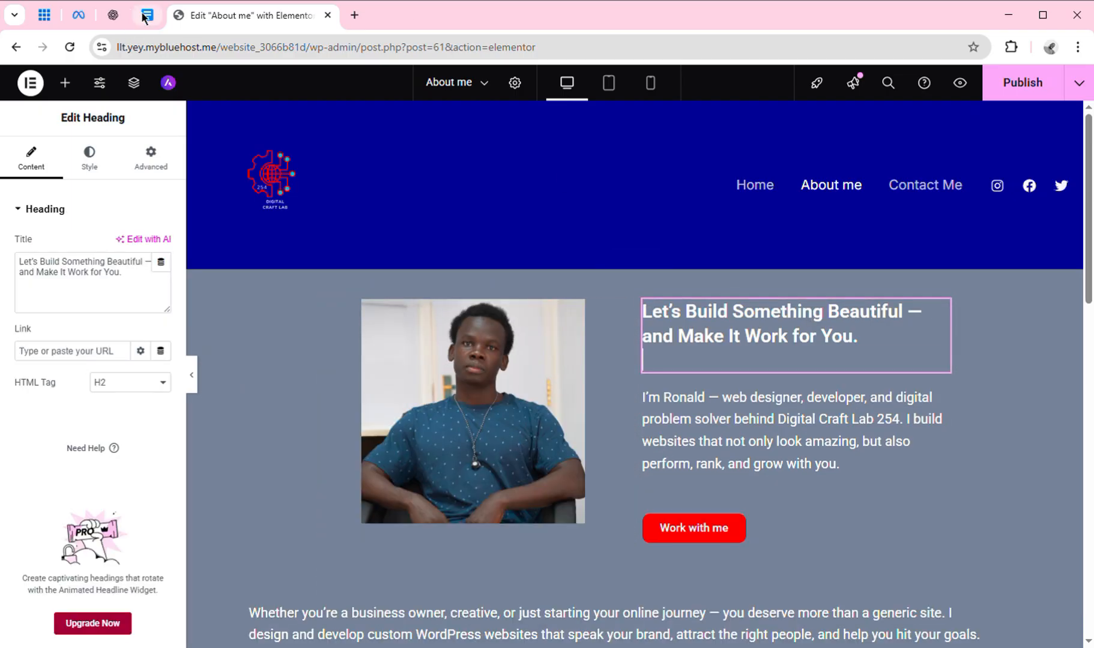
# Replace the hero heading with 'I'm Ronald — Creator of Digital Craft Lab 254.' from the notes.
pyautogui.click(147, 15)
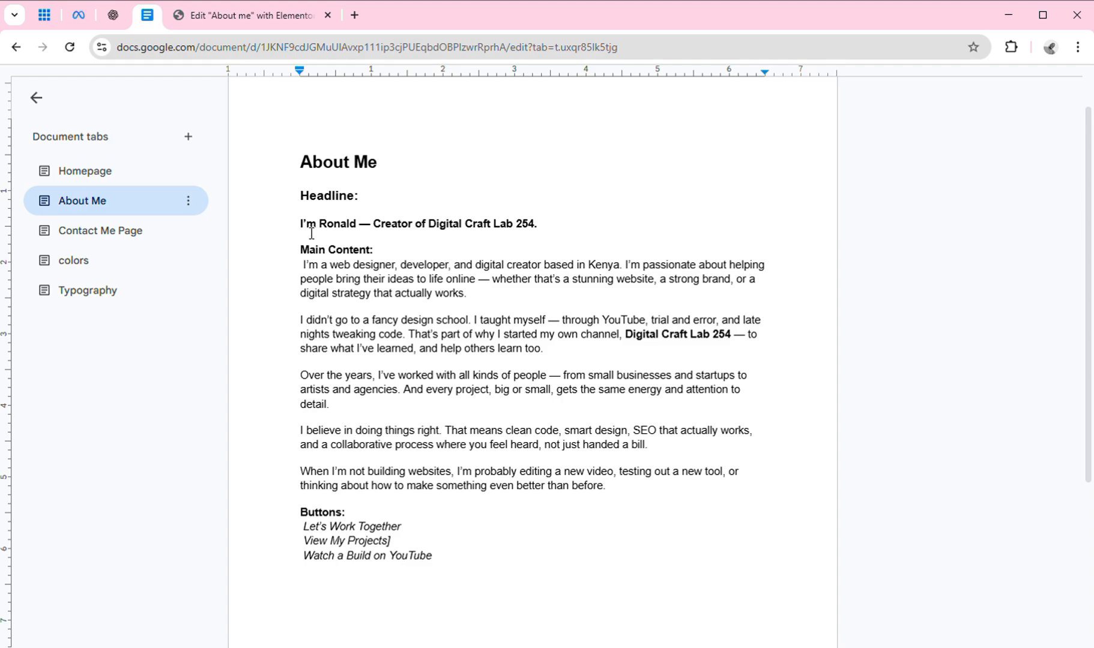
pyautogui.moveTo(300, 224); pyautogui.dragTo(555, 227)
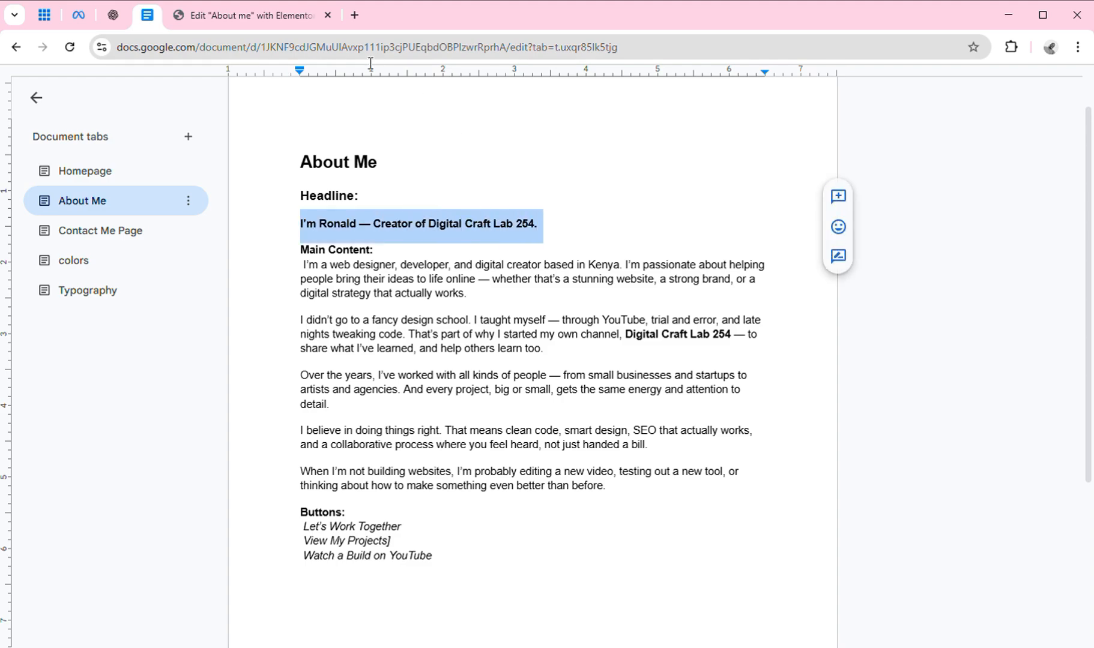
pyautogui.click(293, 23)
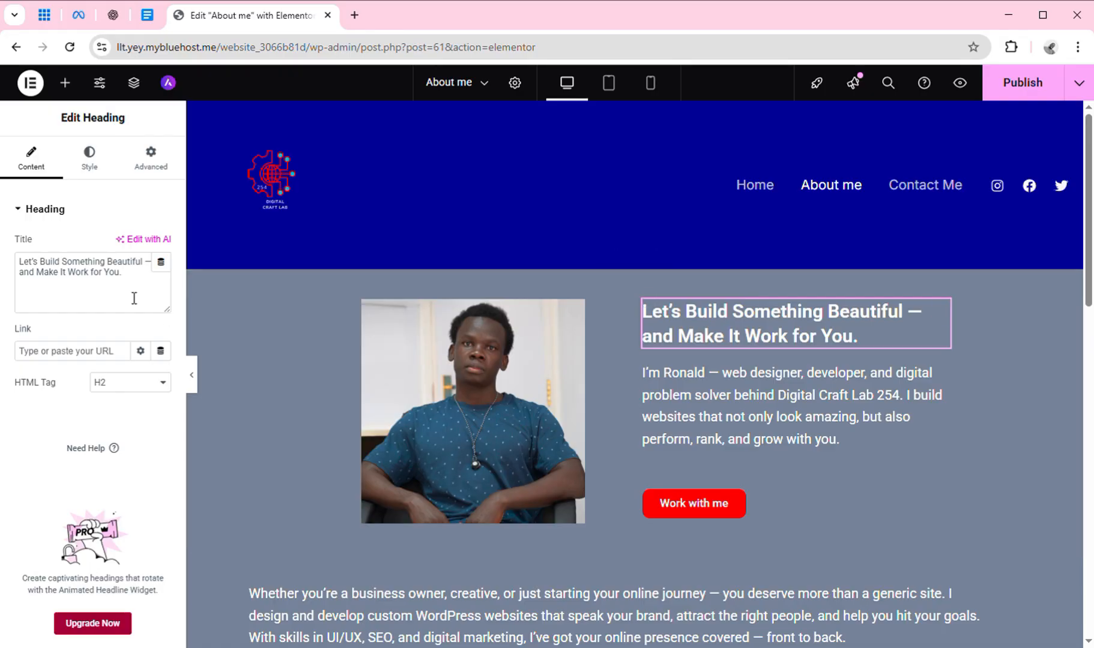
pyautogui.click(122, 283)
pyautogui.hotkey('ctrl', 'a')
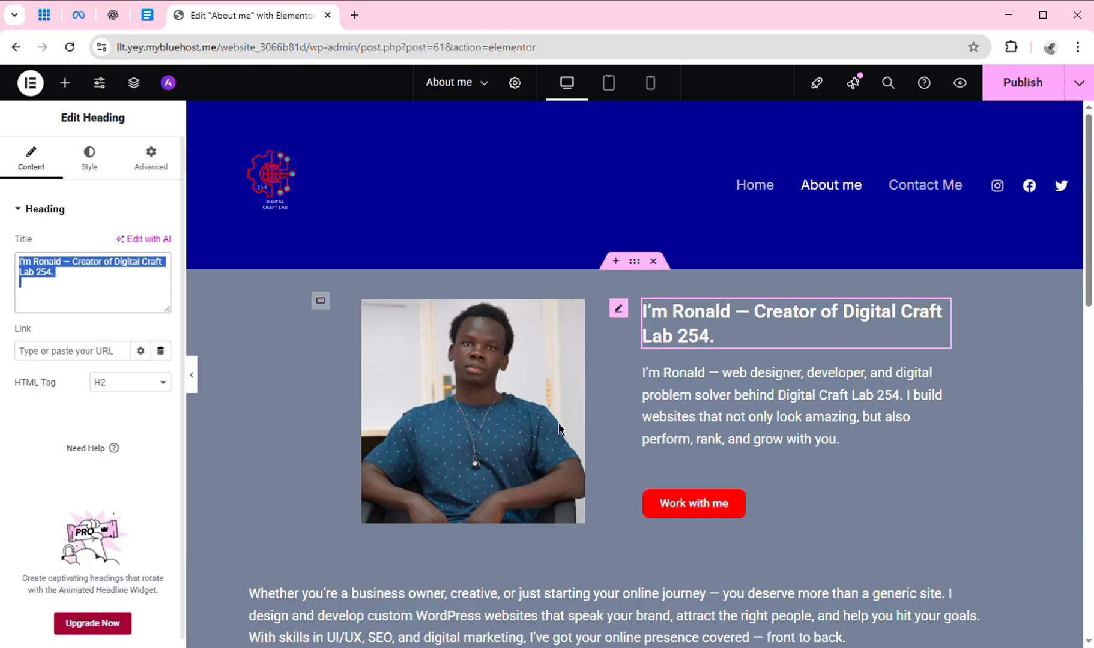
# Select the intro paragraph and copy the main-content paragraph from the About Me notes.
pyautogui.click(733, 442)
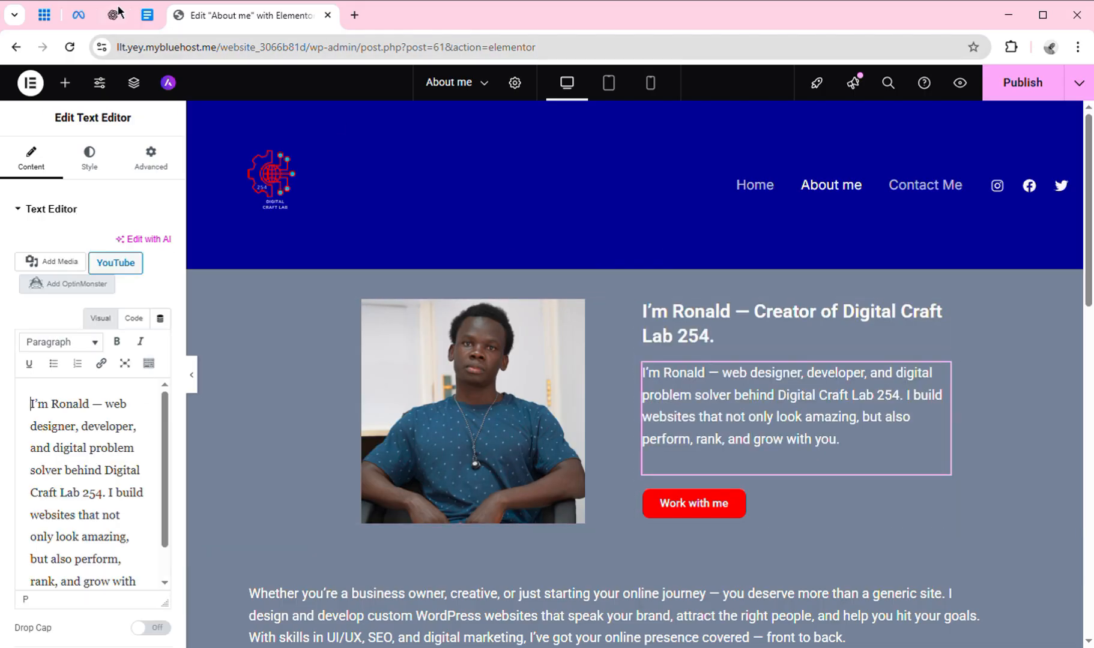
pyautogui.click(146, 17)
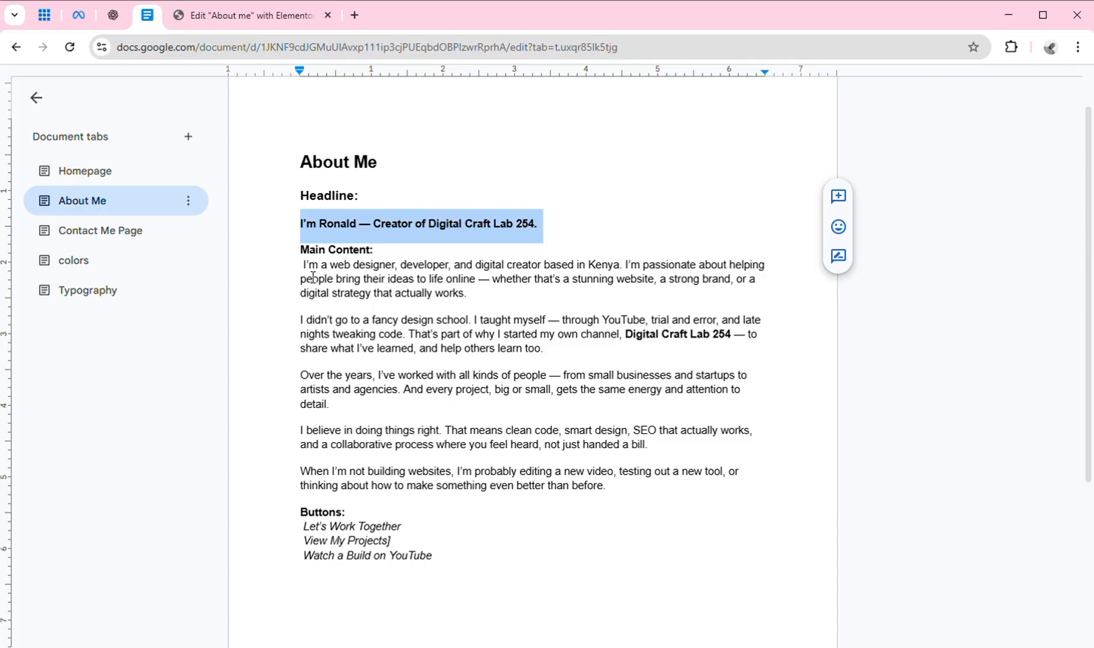
pyautogui.moveTo(301, 265); pyautogui.dragTo(479, 306)
pyautogui.hotkey('ctrl', 'c')
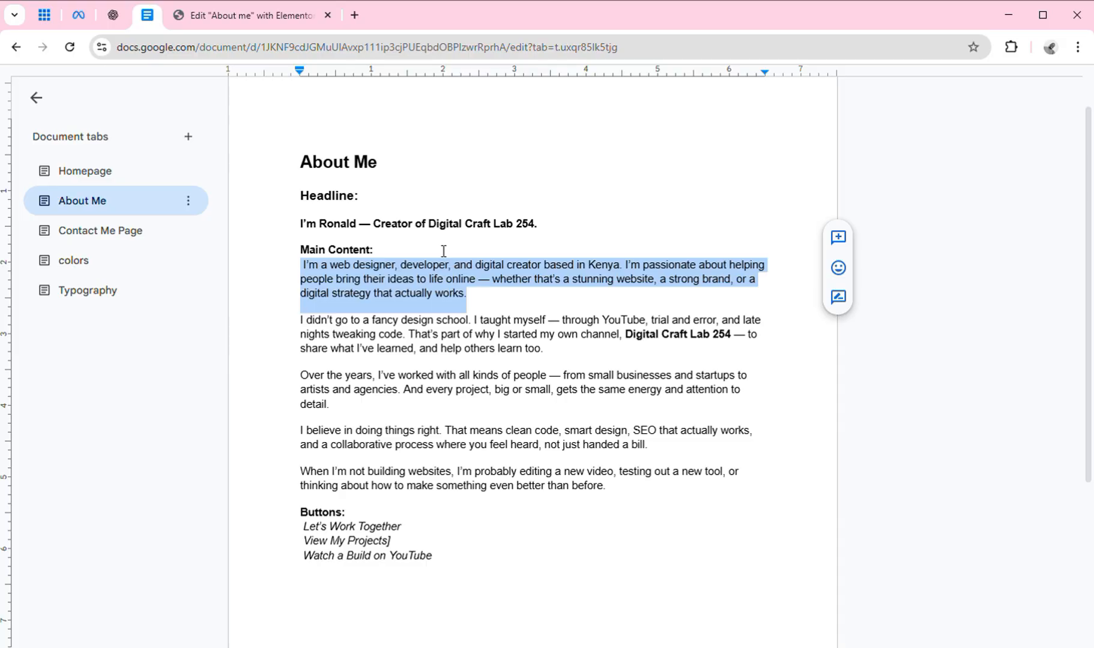
# Paste the notes' paragraph 'I'm a web designer, developer, and digital creator based in Kenya…' into the hero intro.
pyautogui.click(215, 17)
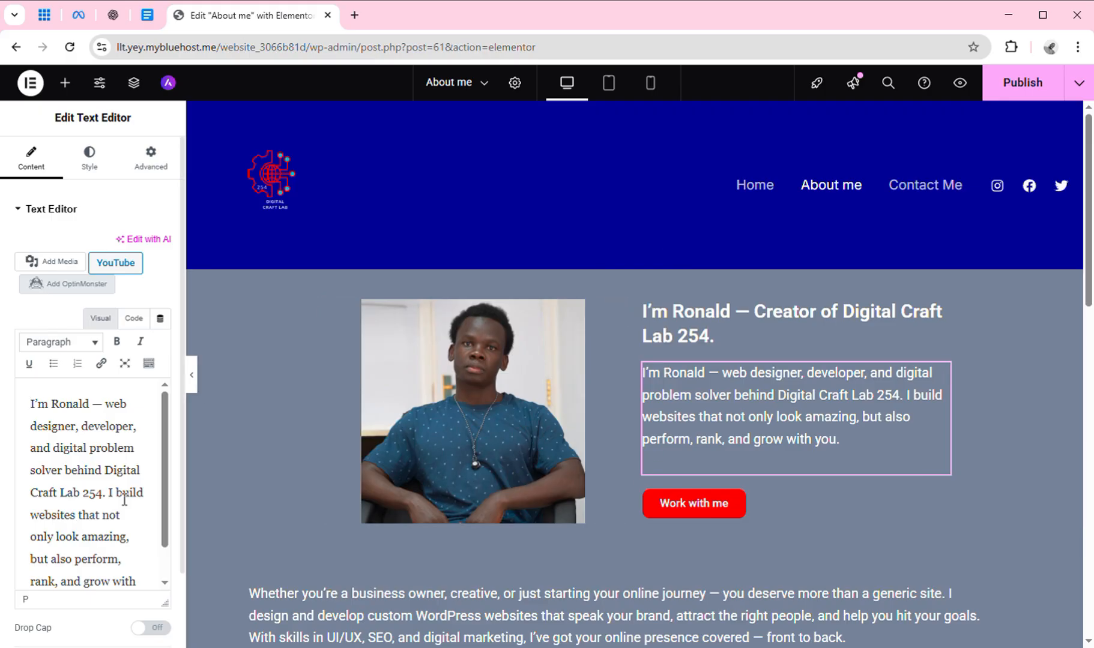
pyautogui.click(72, 472)
pyautogui.hotkey('ctrl', 'a')
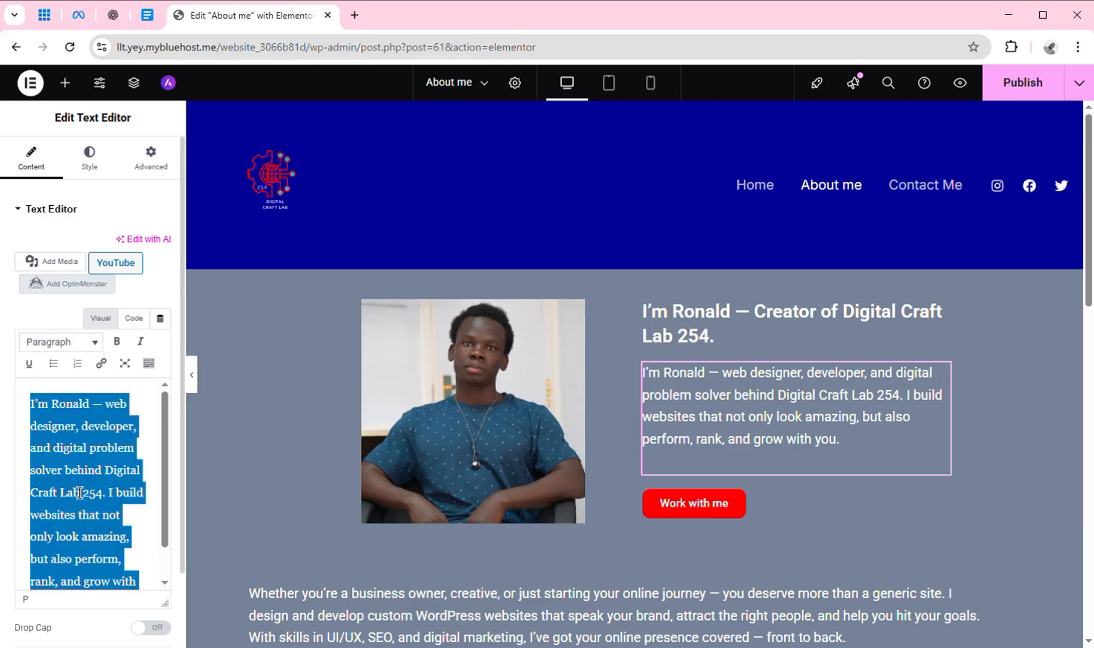
pyautogui.hotkey('ctrl', 'v')
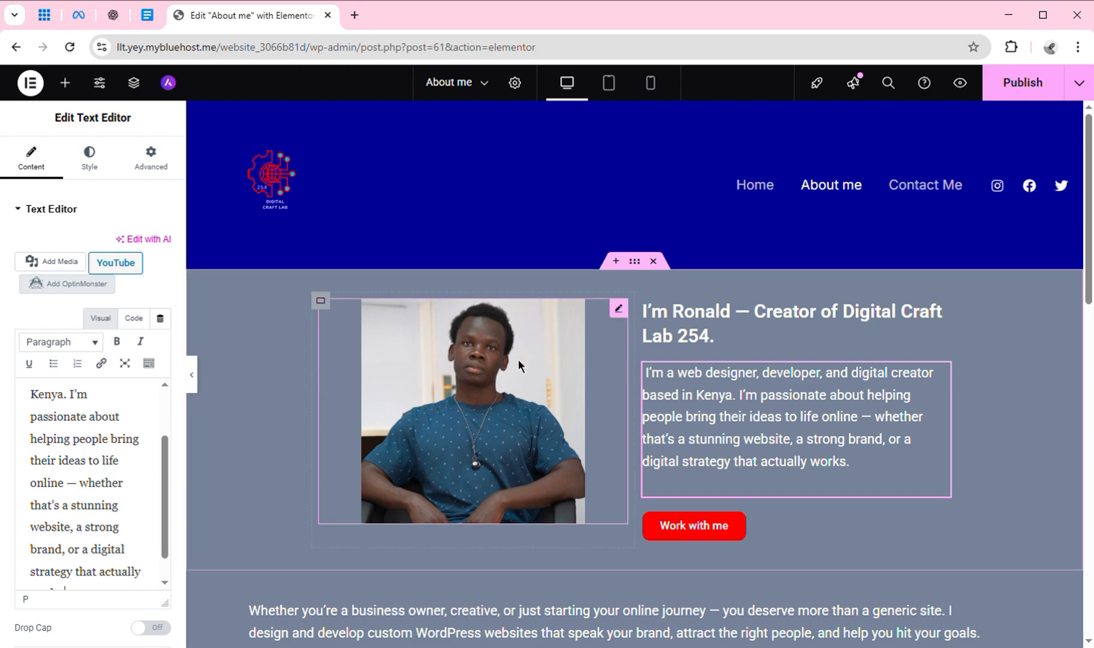
pyautogui.click(59, 464)
pyautogui.hotkey('ctrl', 'a')
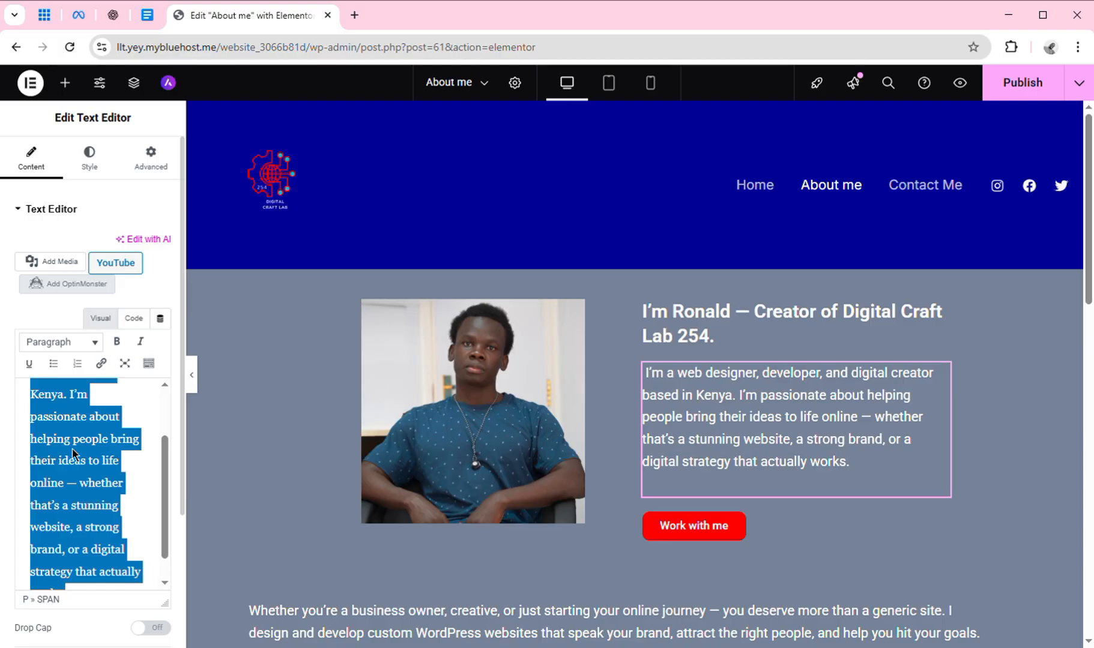
pyautogui.hotkey('ctrl', 'v')
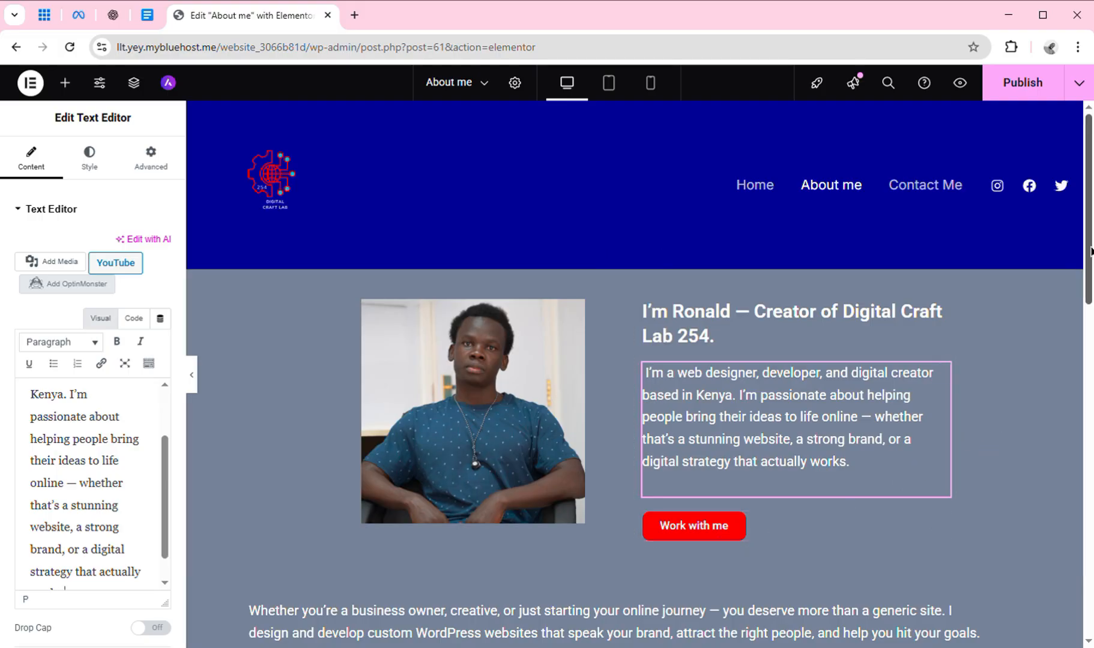
pyautogui.scroll(-4, 1090, 263)
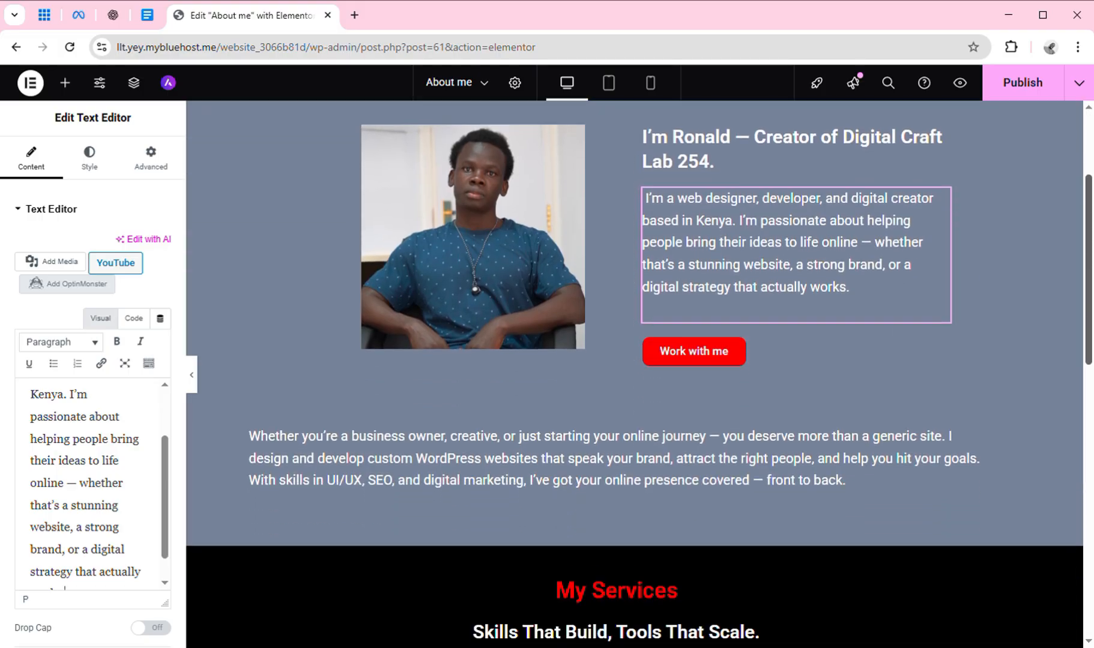
# Select the business-owner paragraph and compare it against the About Me notes.
pyautogui.click(760, 396)
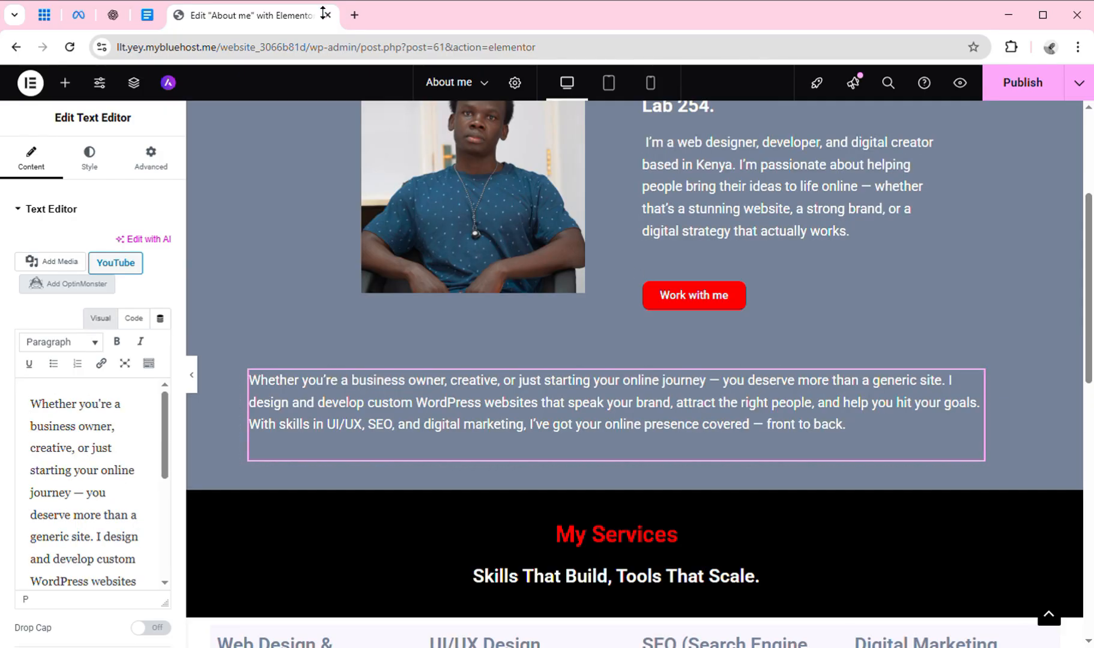
pyautogui.click(146, 17)
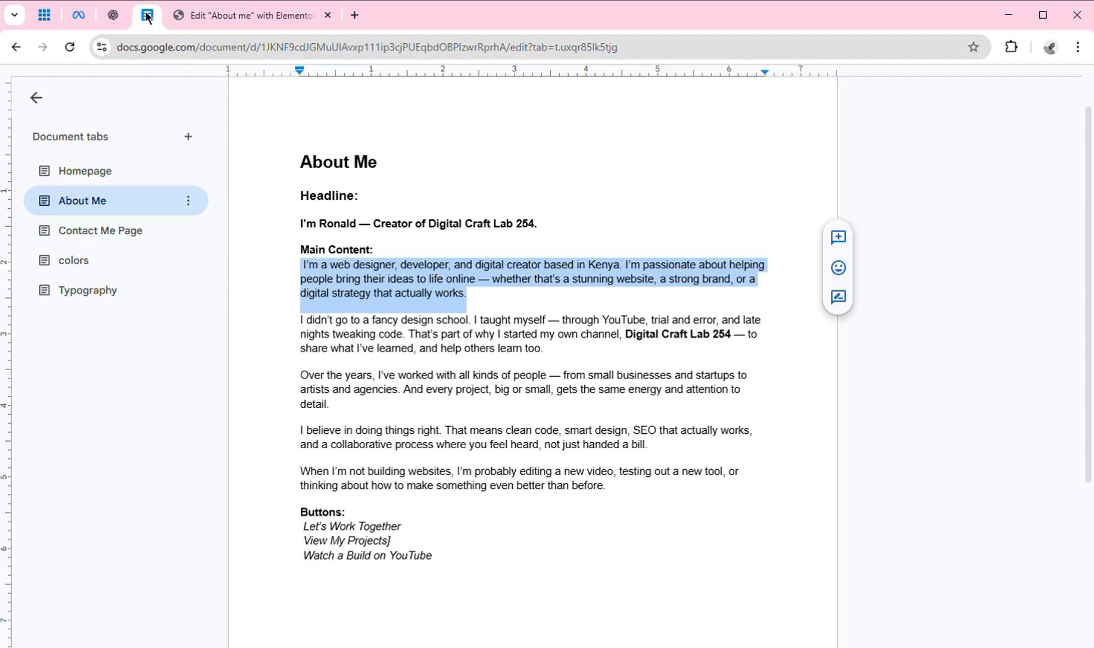
pyautogui.click(546, 373)
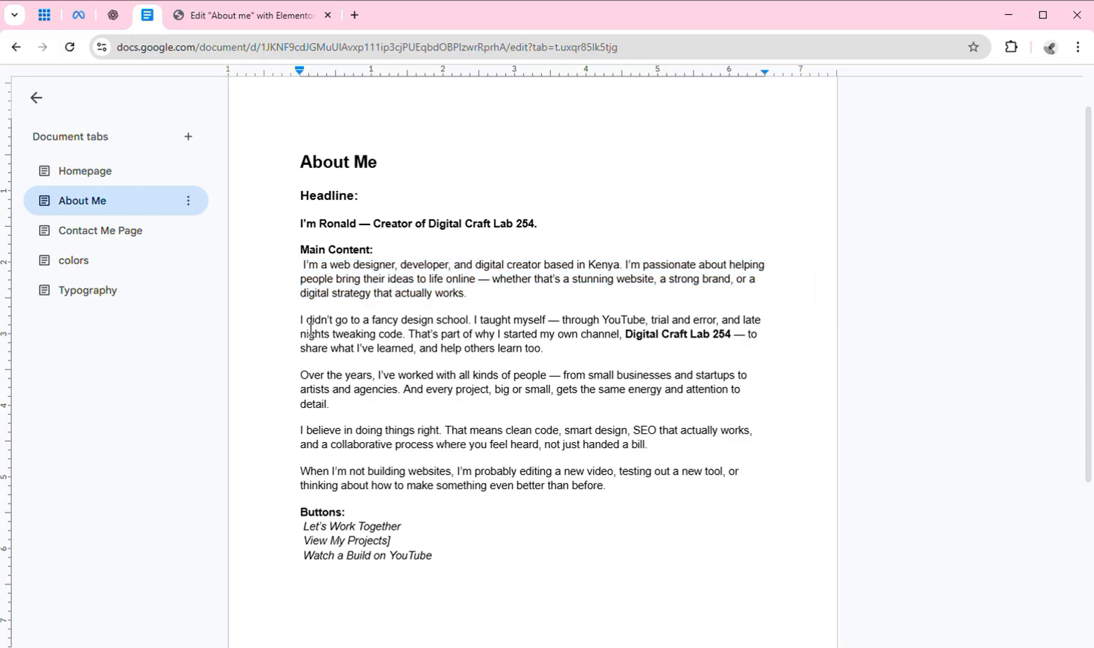
pyautogui.moveTo(311, 329)
pyautogui.mouseDown()
pyautogui.moveTo(301, 294)
pyautogui.moveTo(318, 326)
pyautogui.mouseUp()
pyautogui.click(271, 23)
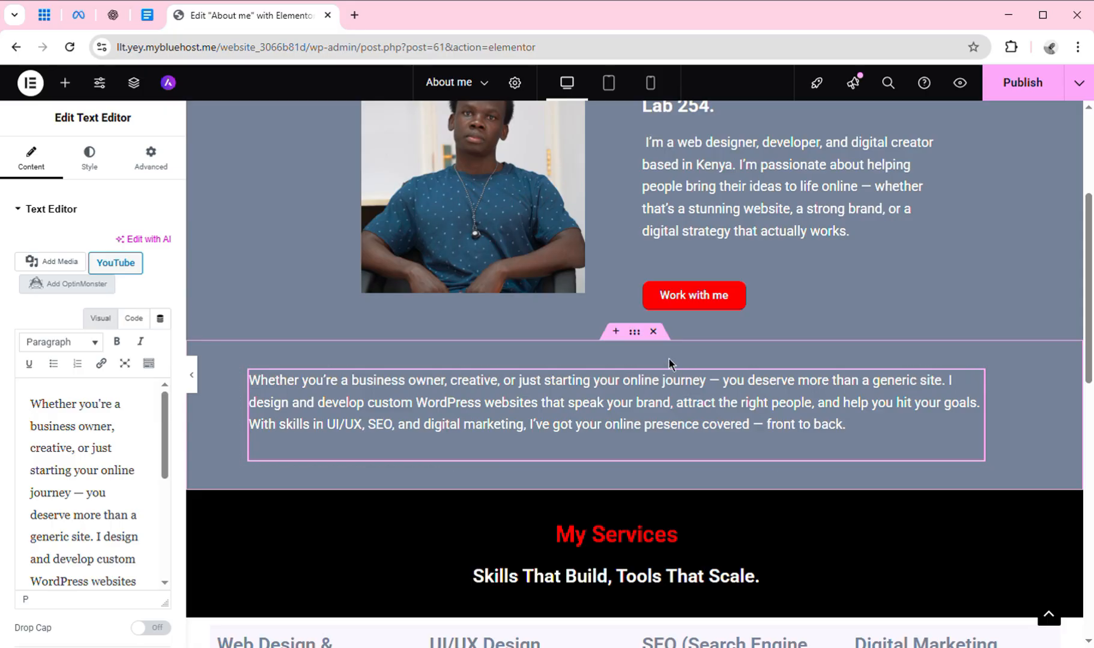
# Delete the business-owner paragraph section and the My Services heading section.
pyautogui.click(653, 331)
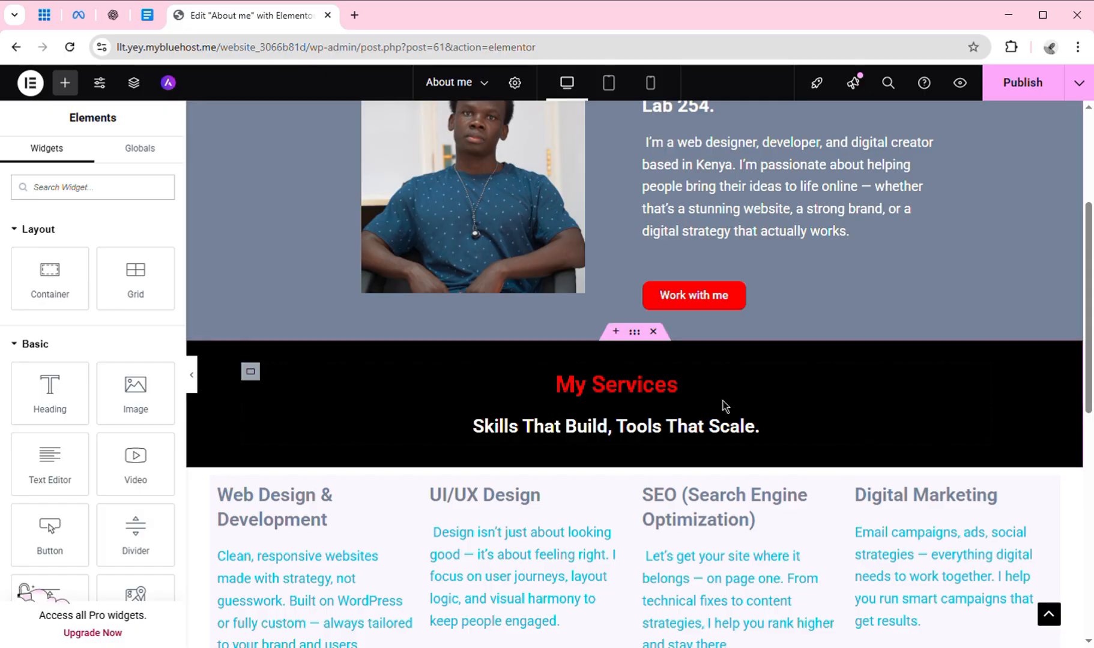
pyautogui.click(657, 335)
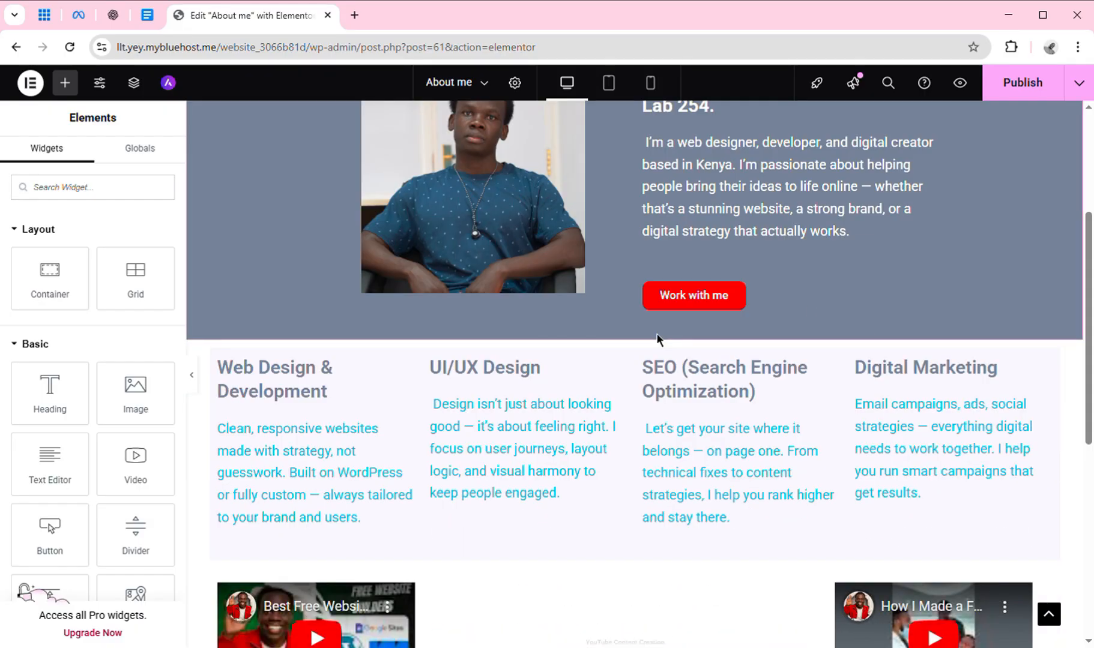
pyautogui.moveTo(1088, 325); pyautogui.dragTo(1088, 256)
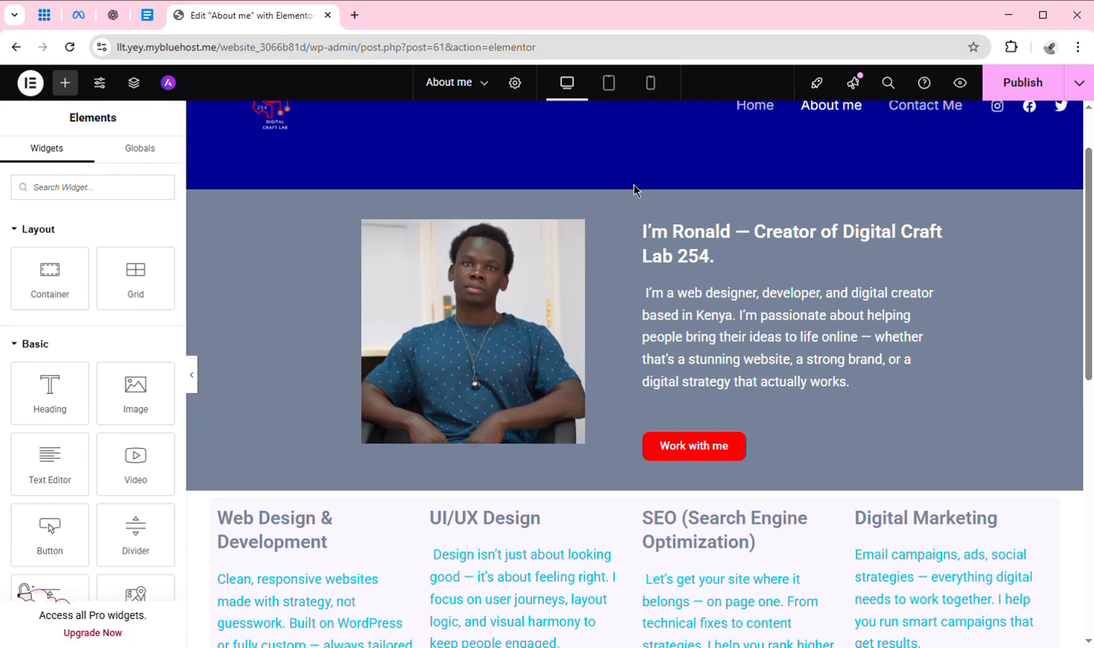
pyautogui.moveTo(625, 203)
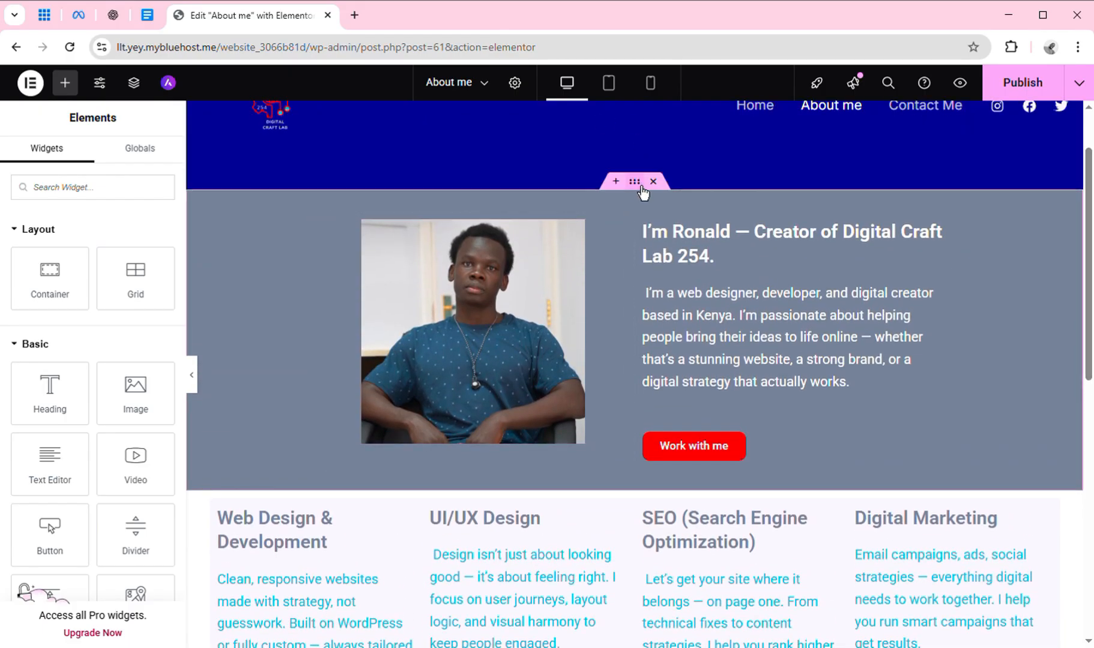
pyautogui.rightClick(635, 182)
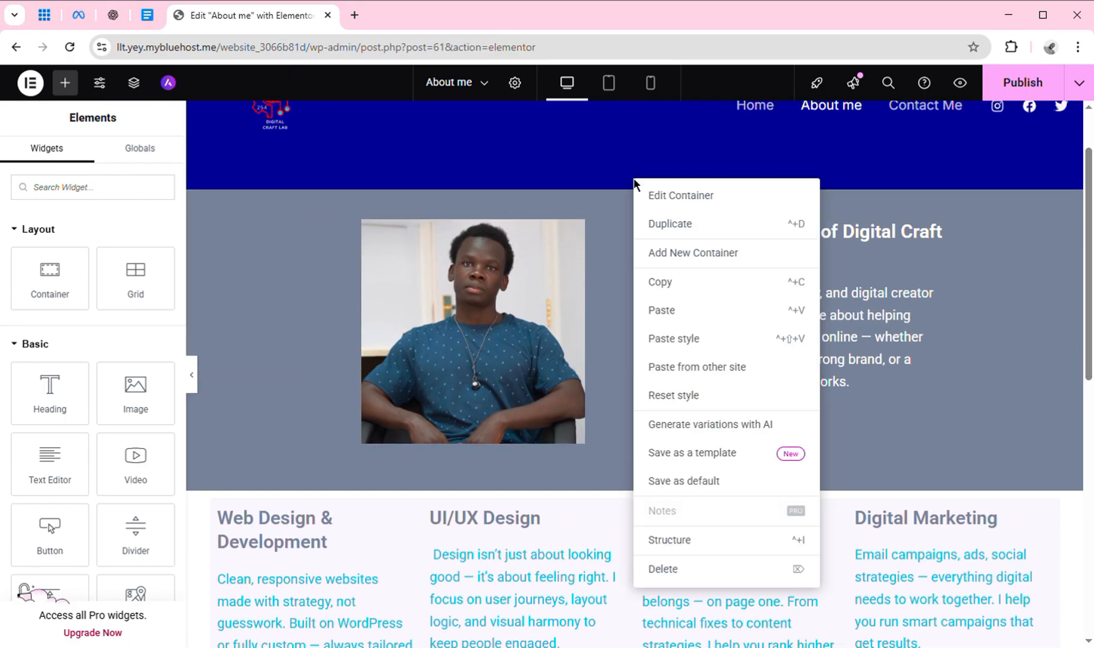
pyautogui.click(685, 240)
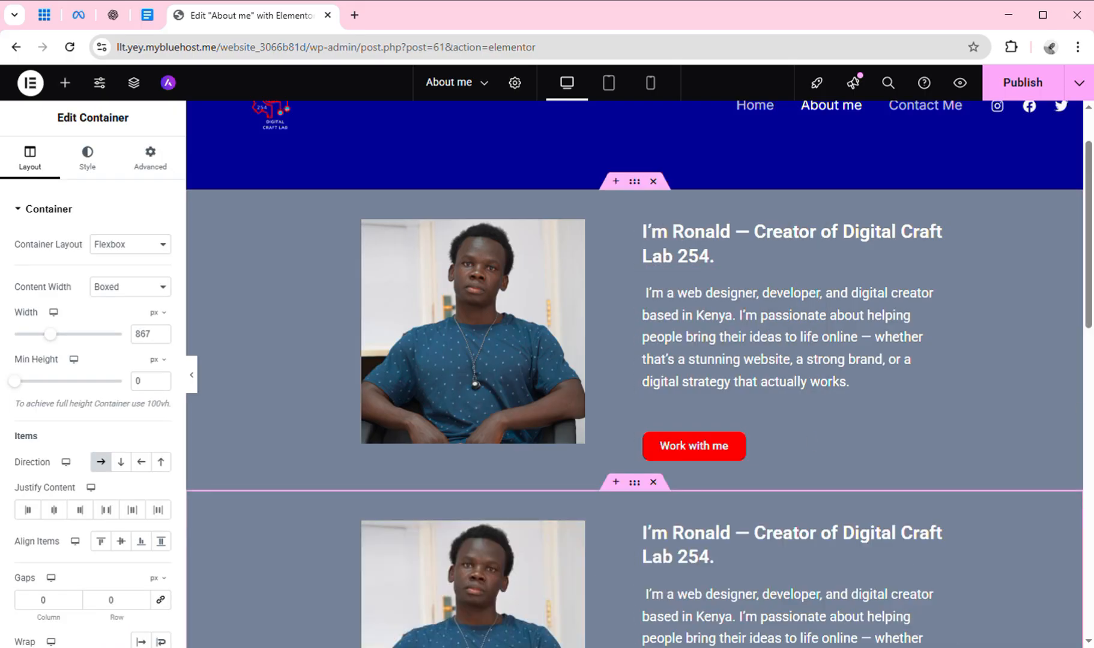
pyautogui.scroll(-3, 1092, 302)
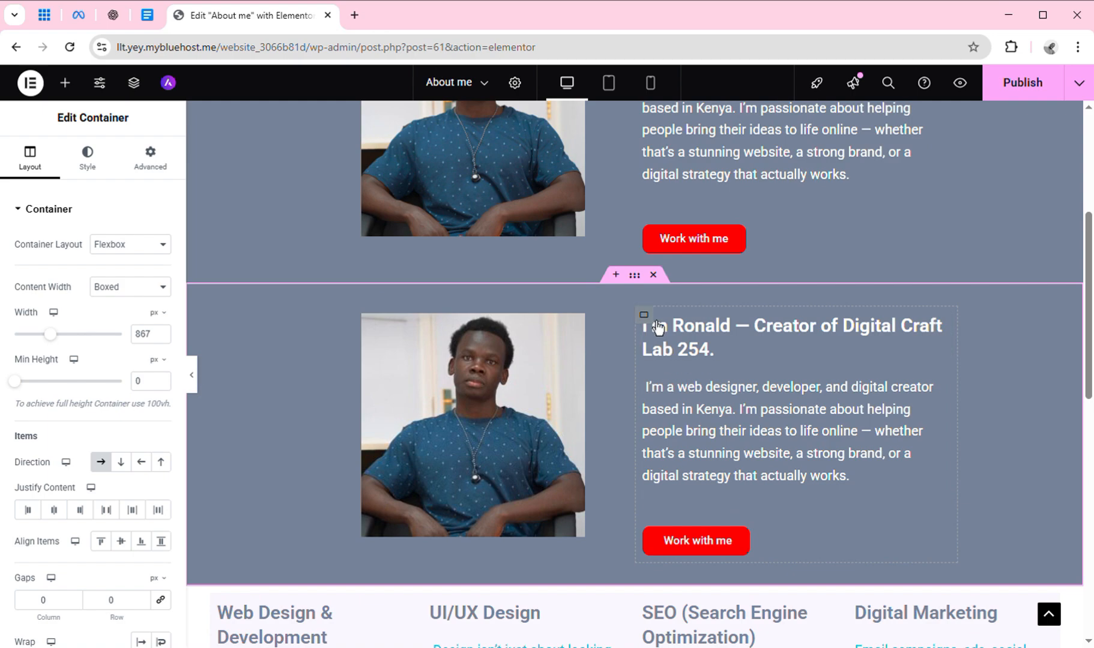
pyautogui.moveTo(658, 327); pyautogui.dragTo(709, 351)
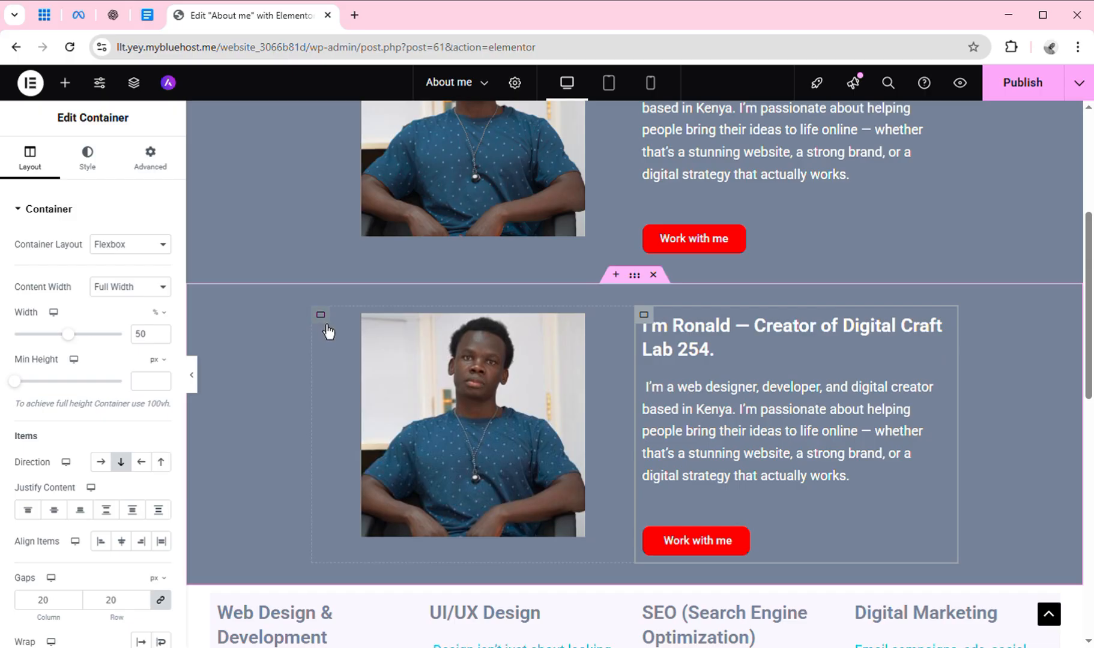
pyautogui.moveTo(328, 332); pyautogui.dragTo(807, 418)
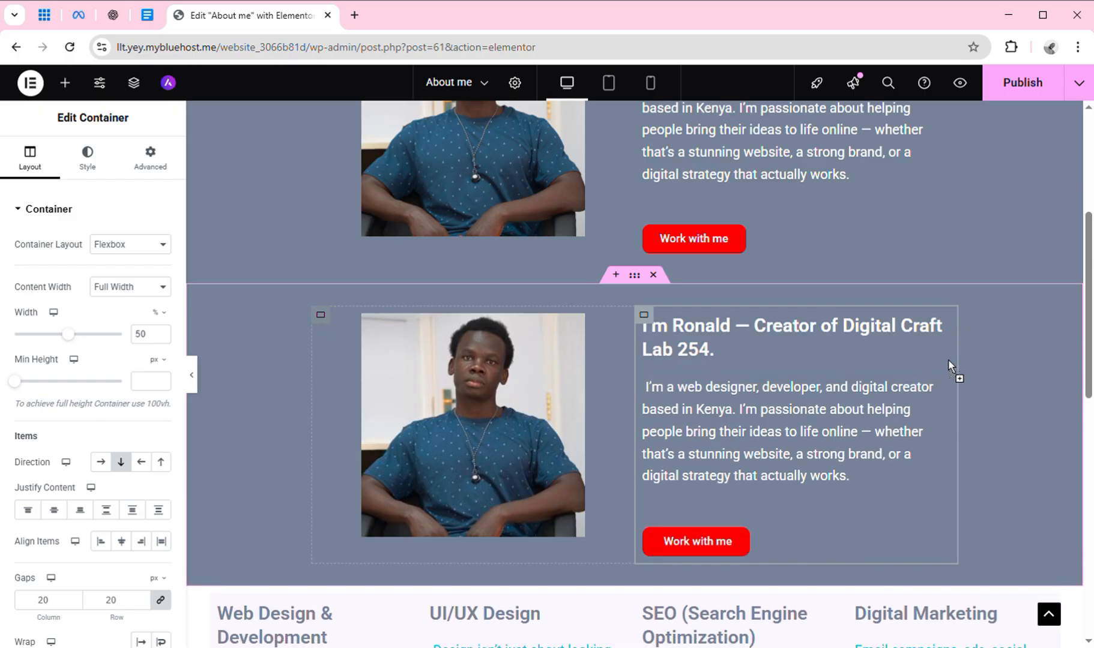
pyautogui.moveTo(947, 394); pyautogui.dragTo(964, 370)
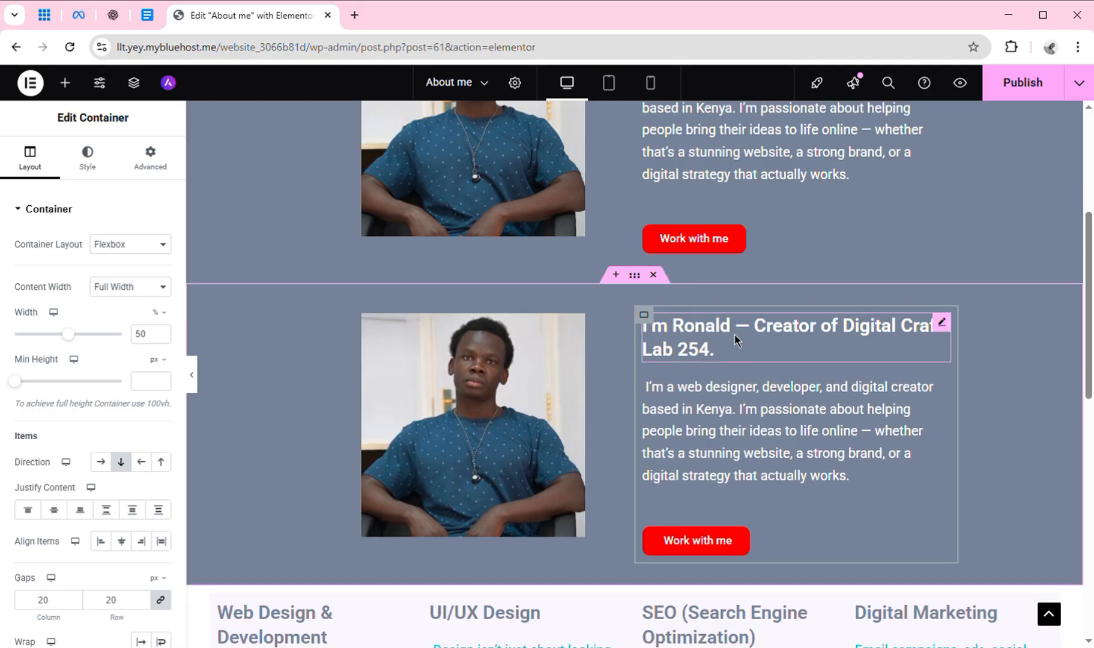
pyautogui.click(654, 276)
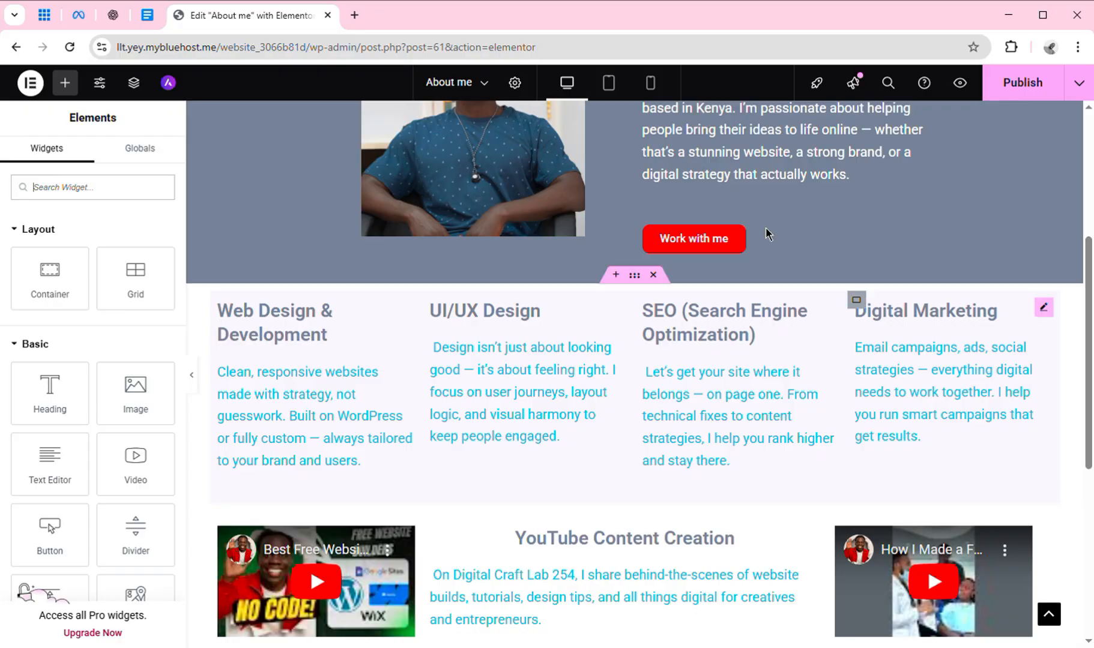
# After checking the About Me notes, delete the four-column services section below the hero.
pyautogui.click(148, 16)
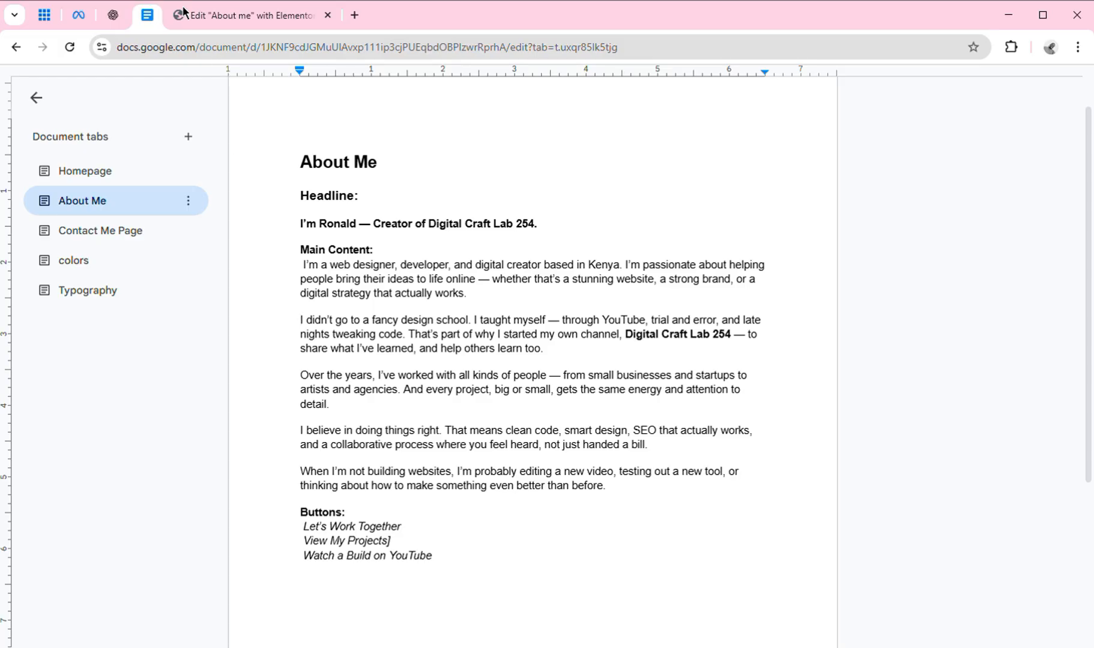
pyautogui.click(233, 15)
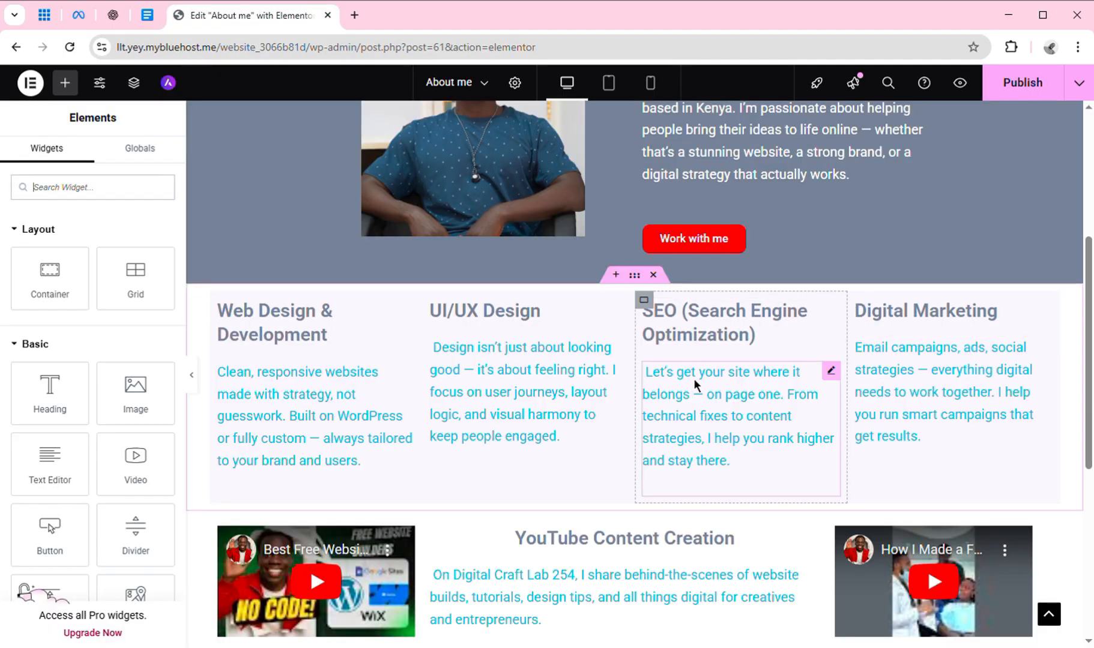
pyautogui.click(146, 19)
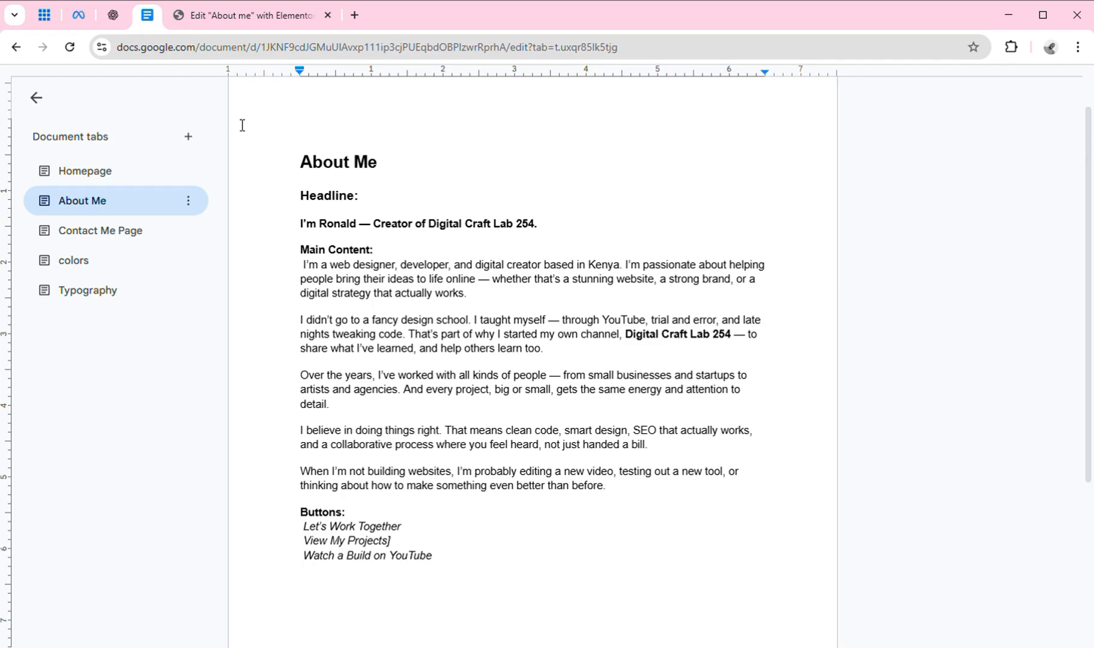
pyautogui.click(219, 16)
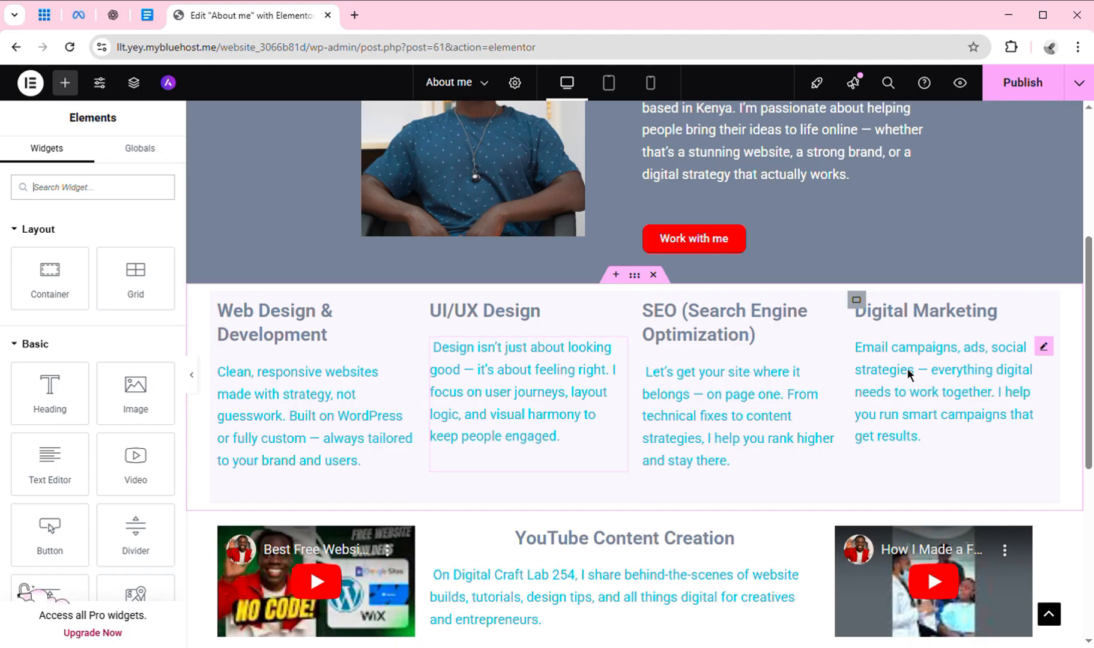
pyautogui.click(661, 281)
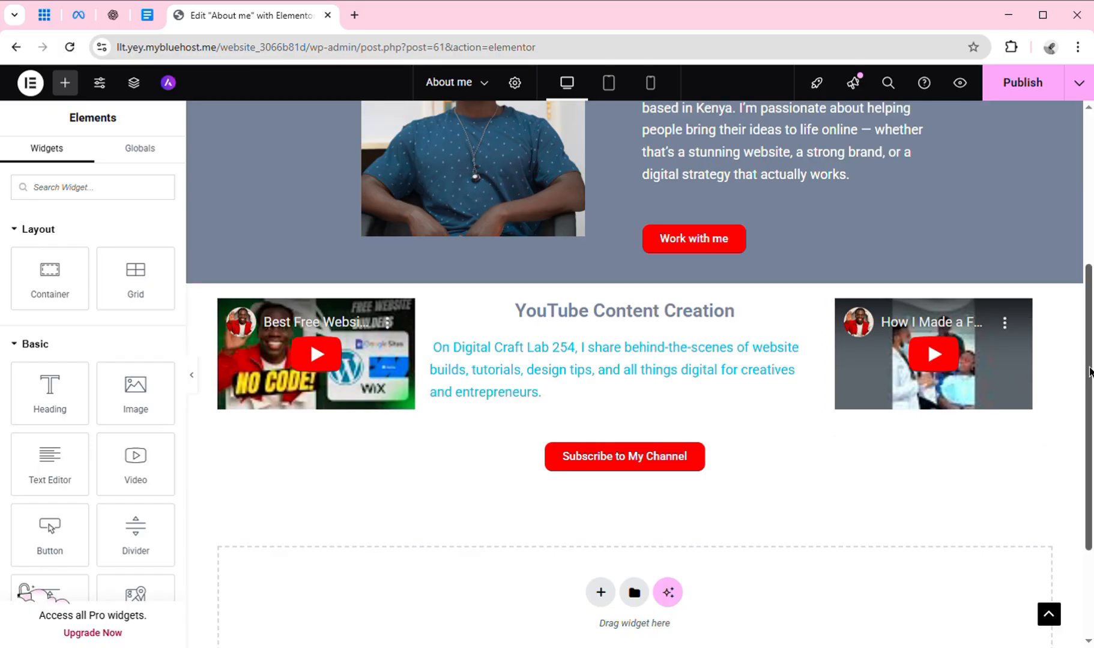
pyautogui.scroll(3, 1090, 372)
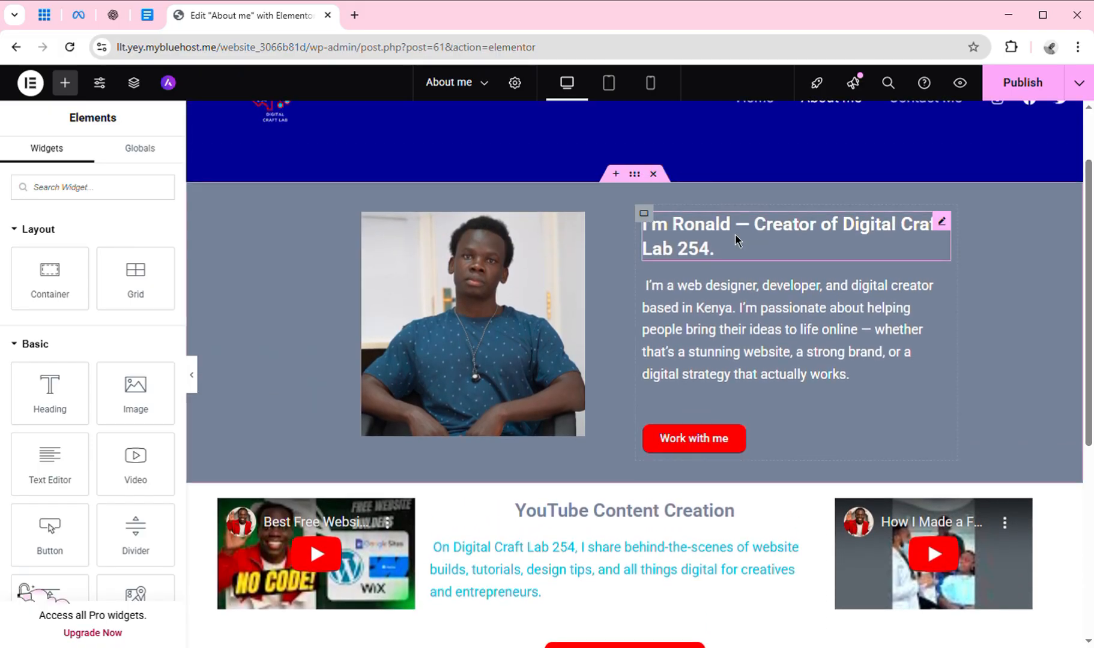
# Duplicate the hero section and set the copy's background colour to Theme Primary Background.
pyautogui.click(646, 183)
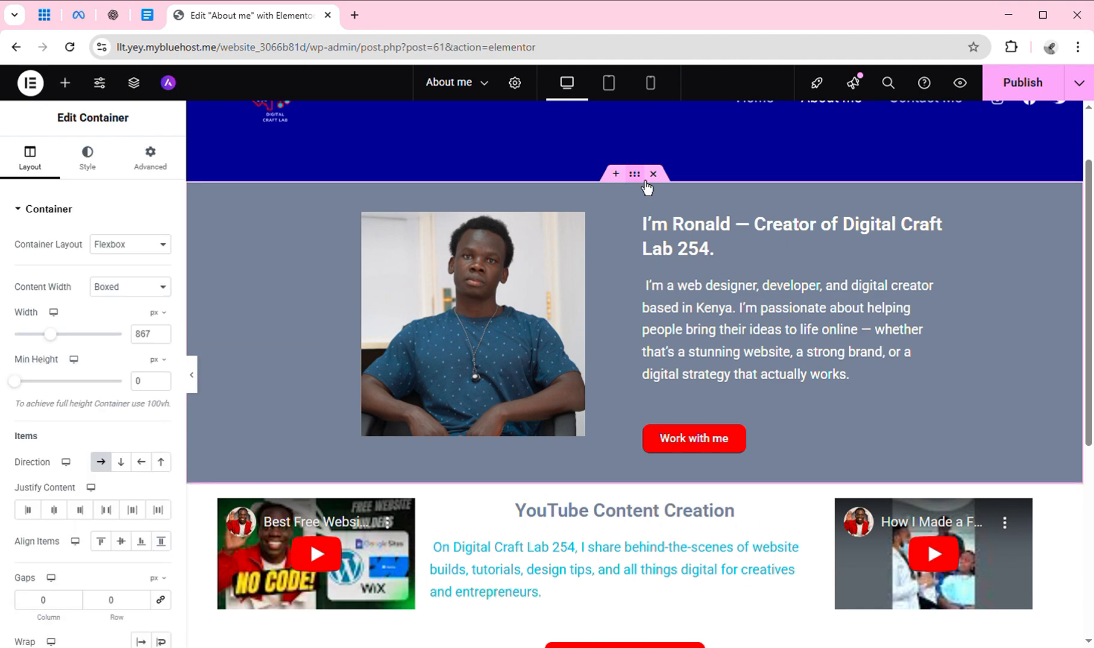
pyautogui.rightClick(637, 178)
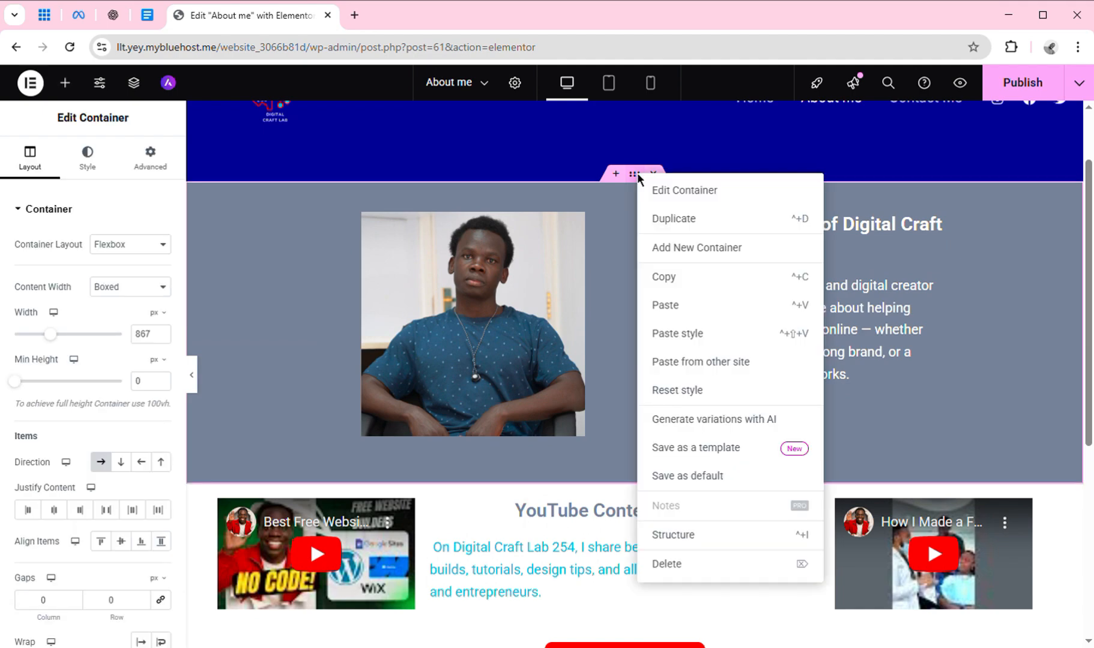
pyautogui.click(685, 225)
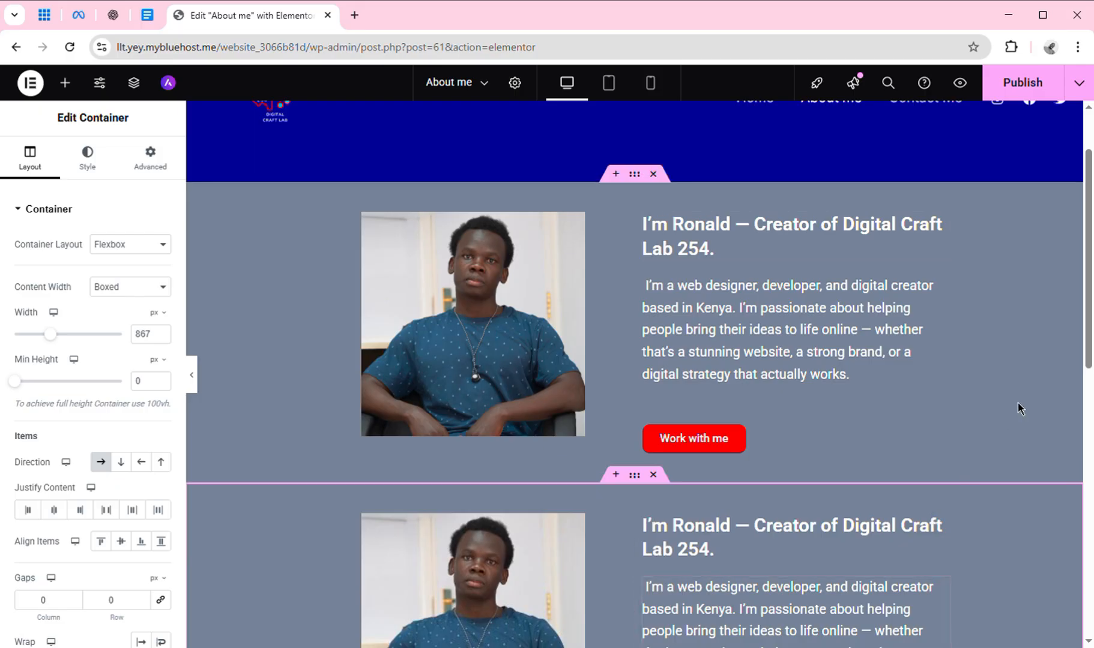
pyautogui.scroll(-4, 1089, 347)
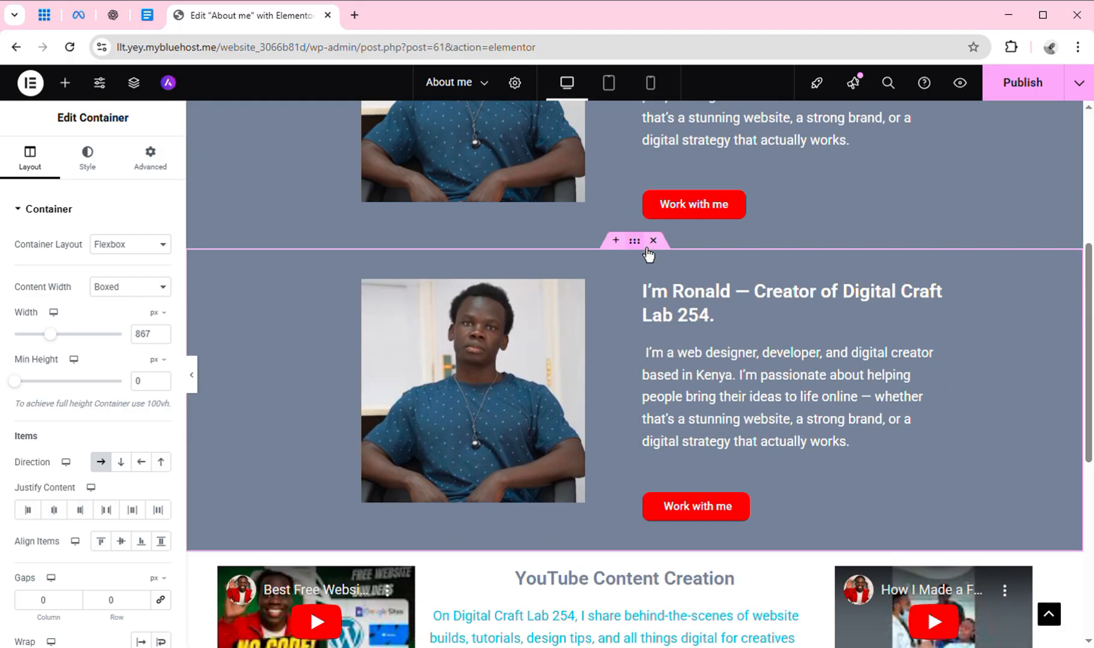
pyautogui.click(100, 164)
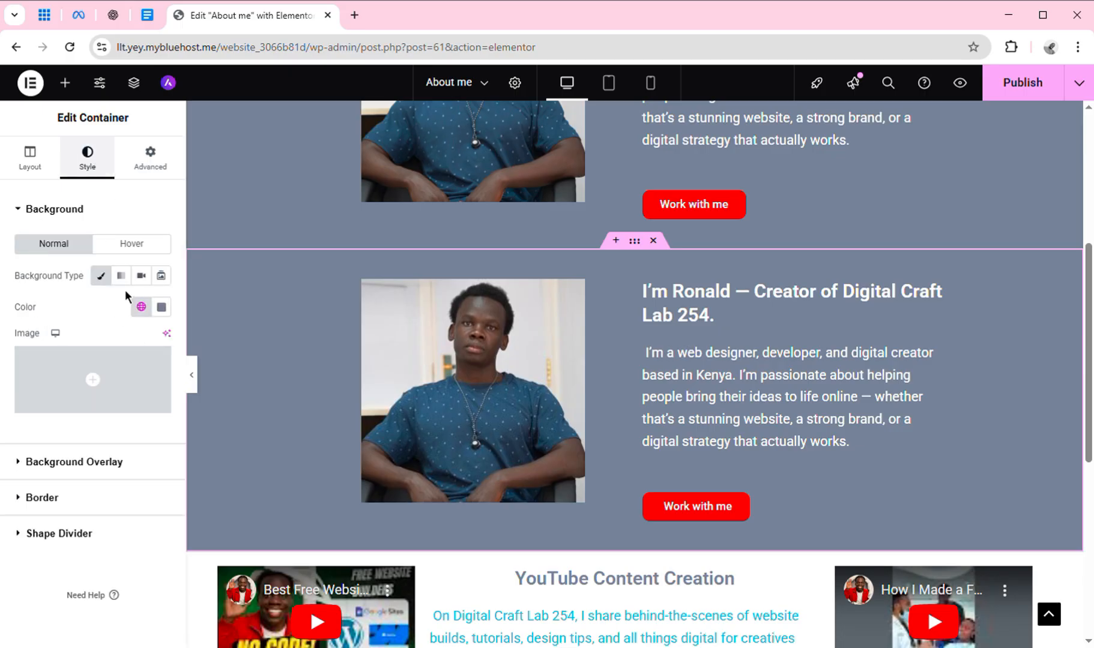
pyautogui.click(146, 311)
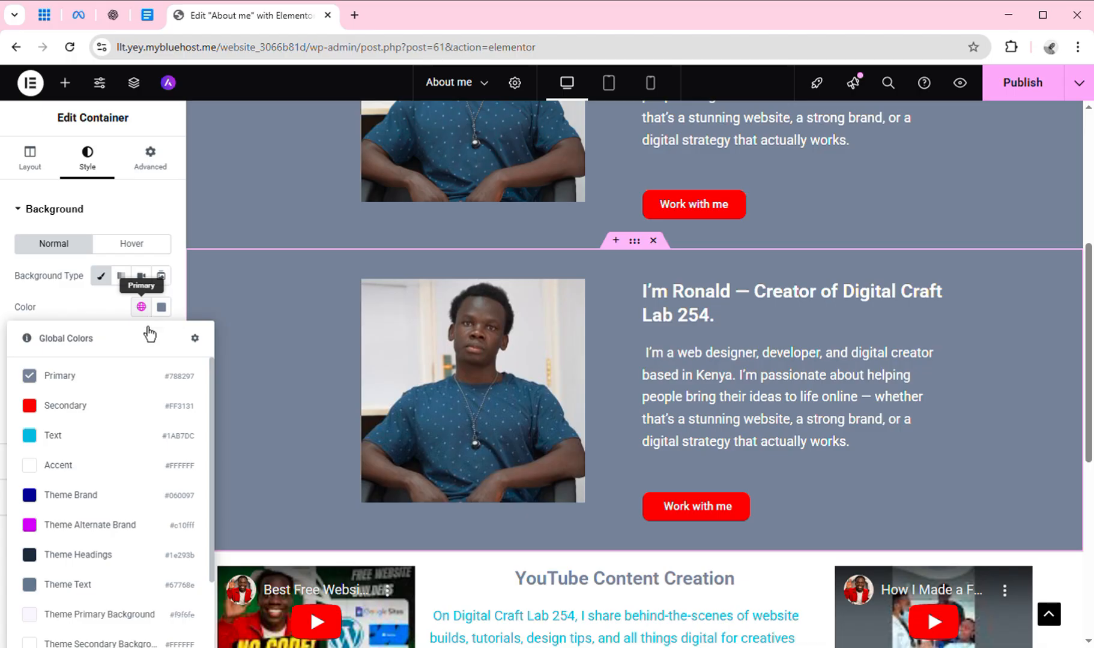
pyautogui.click(143, 616)
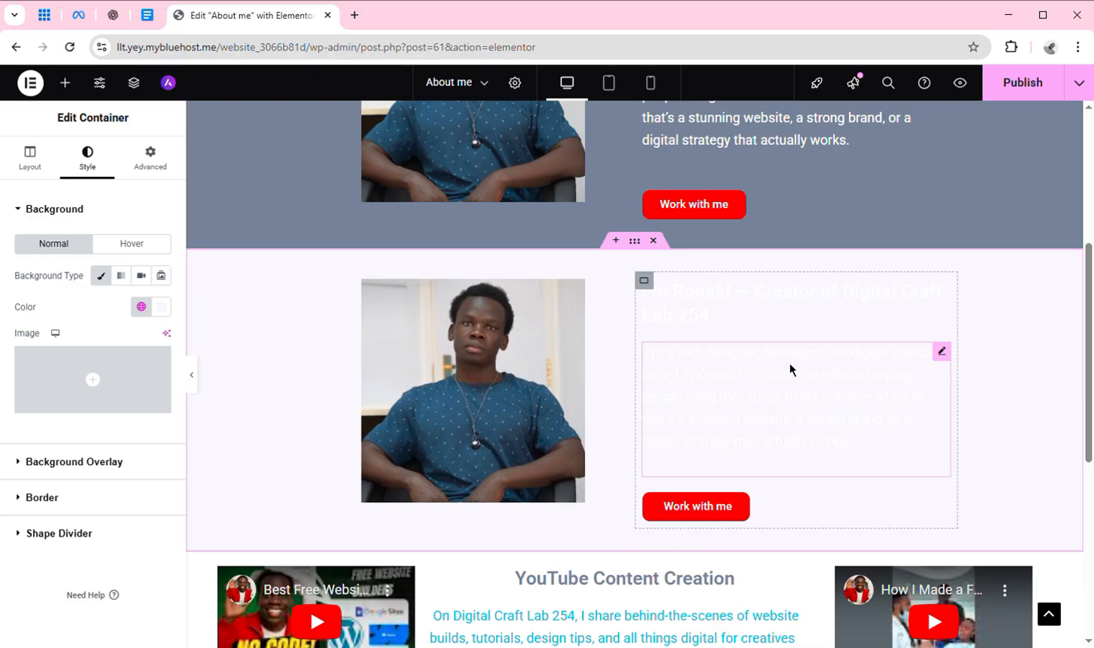
# Set the copied hero heading's text colour to the global Text colour.
pyautogui.click(806, 306)
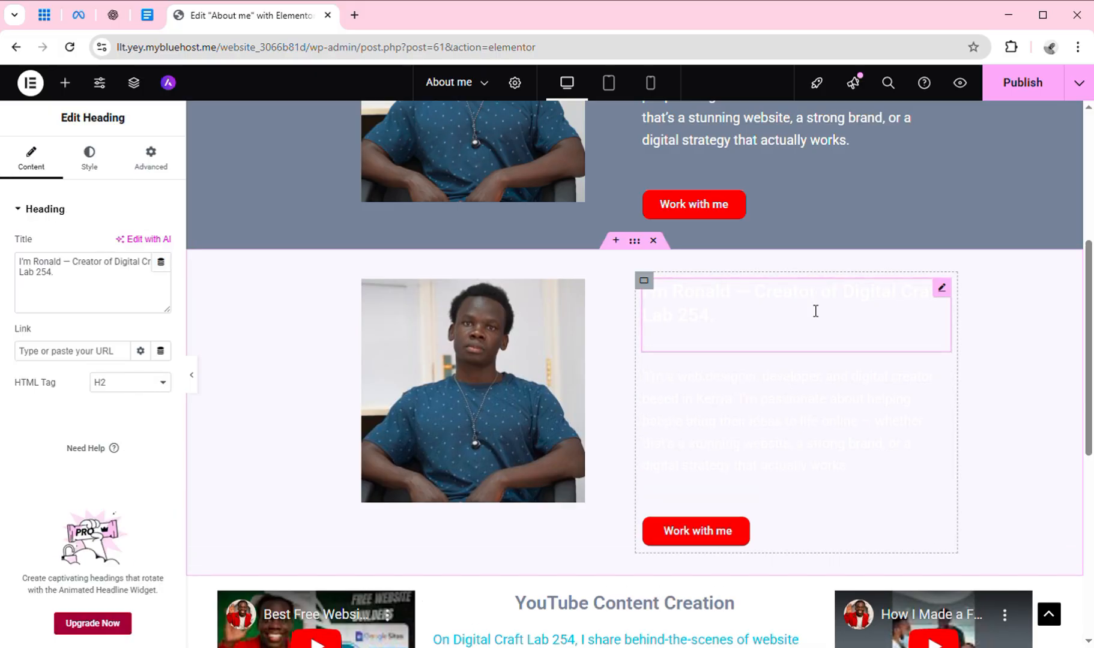
pyautogui.click(93, 163)
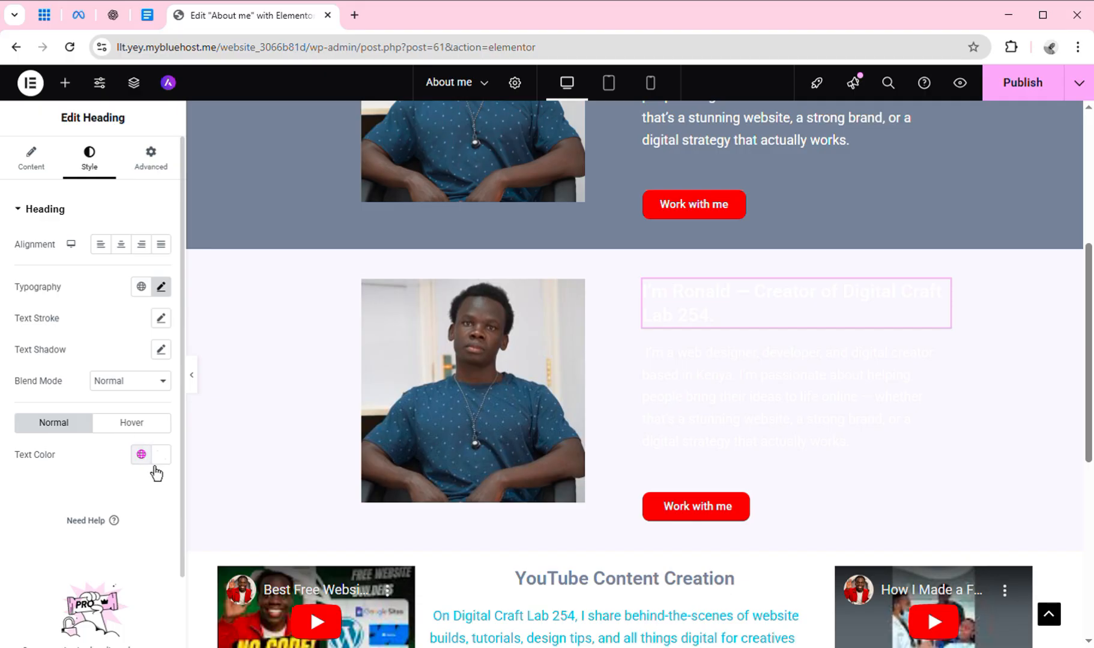
pyautogui.click(152, 463)
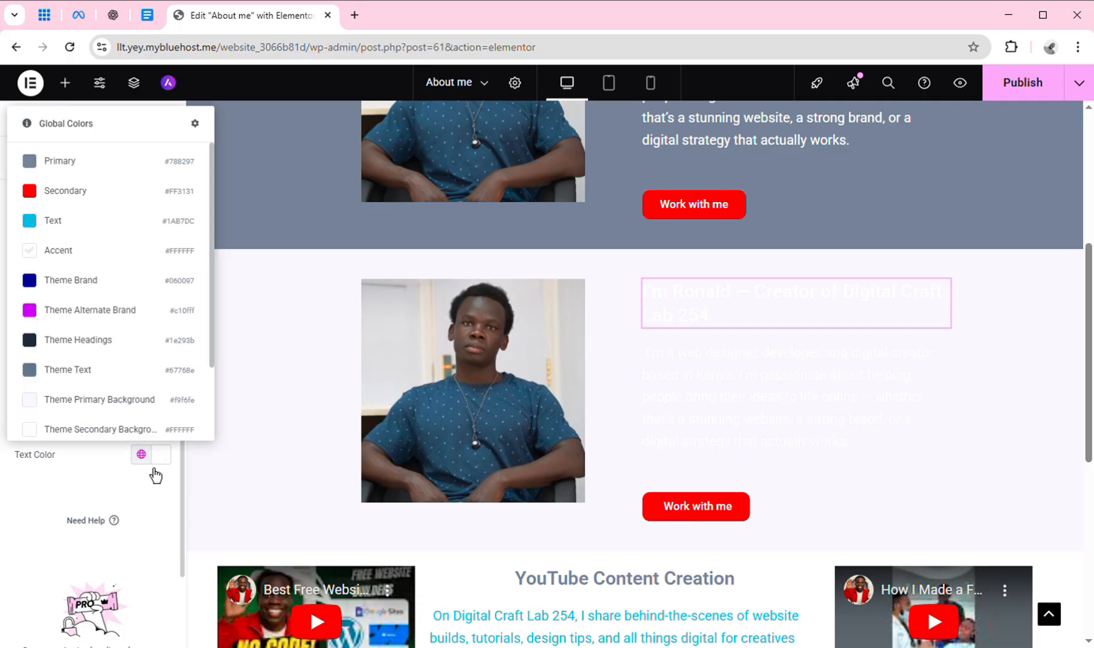
pyautogui.click(90, 222)
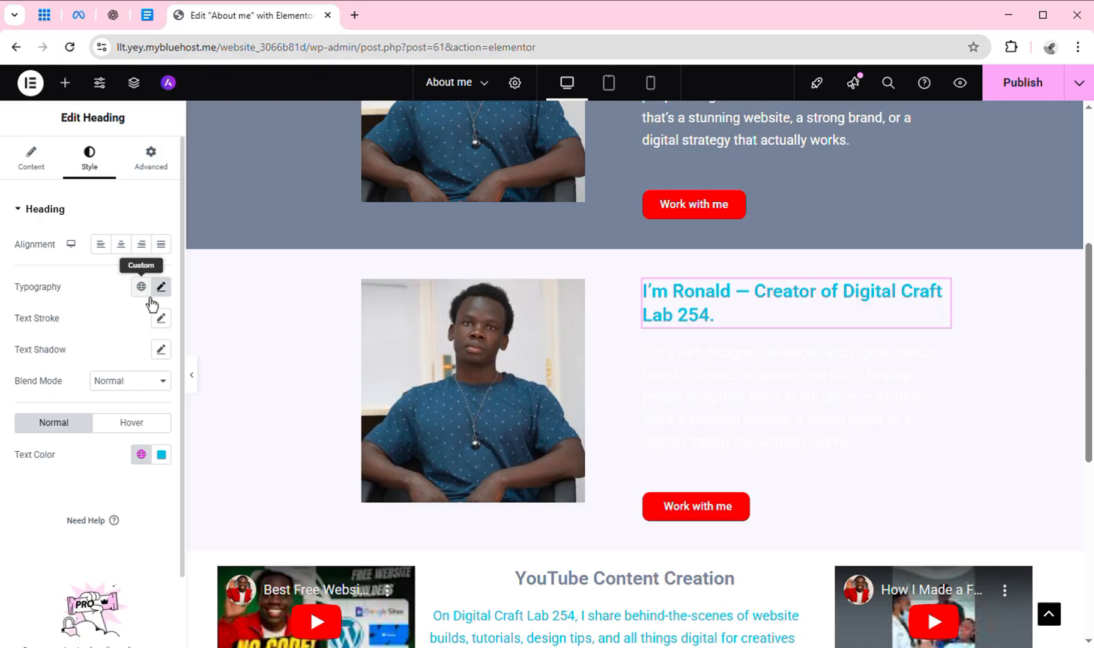
# Set the copied hero paragraph's text colour to the global Theme Headings colour.
pyautogui.click(825, 394)
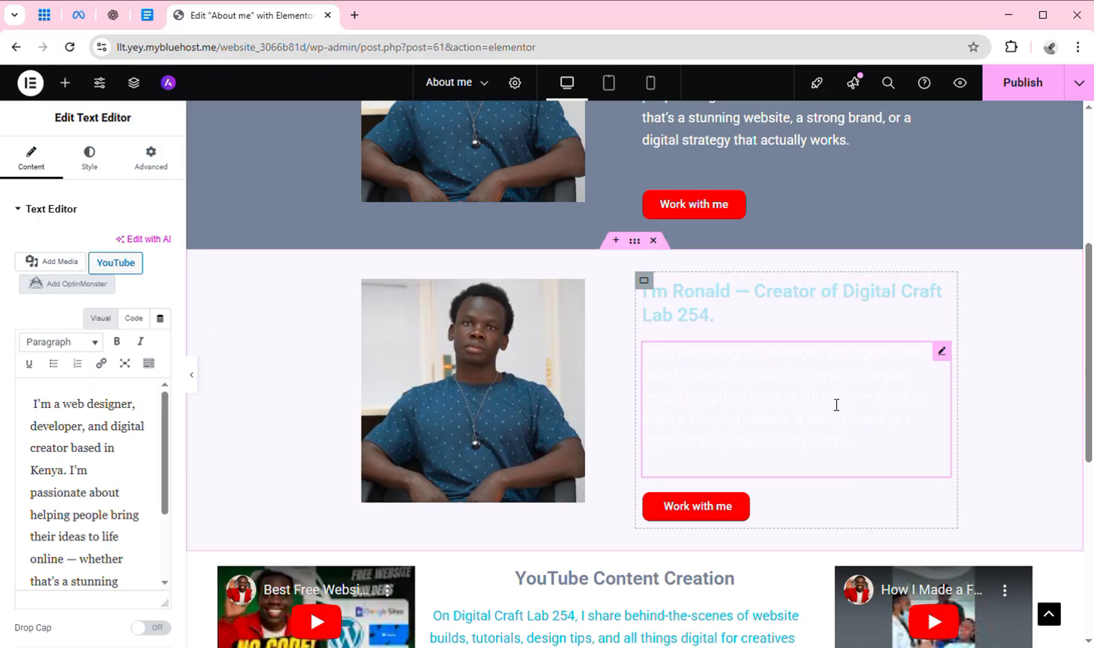
pyautogui.click(90, 161)
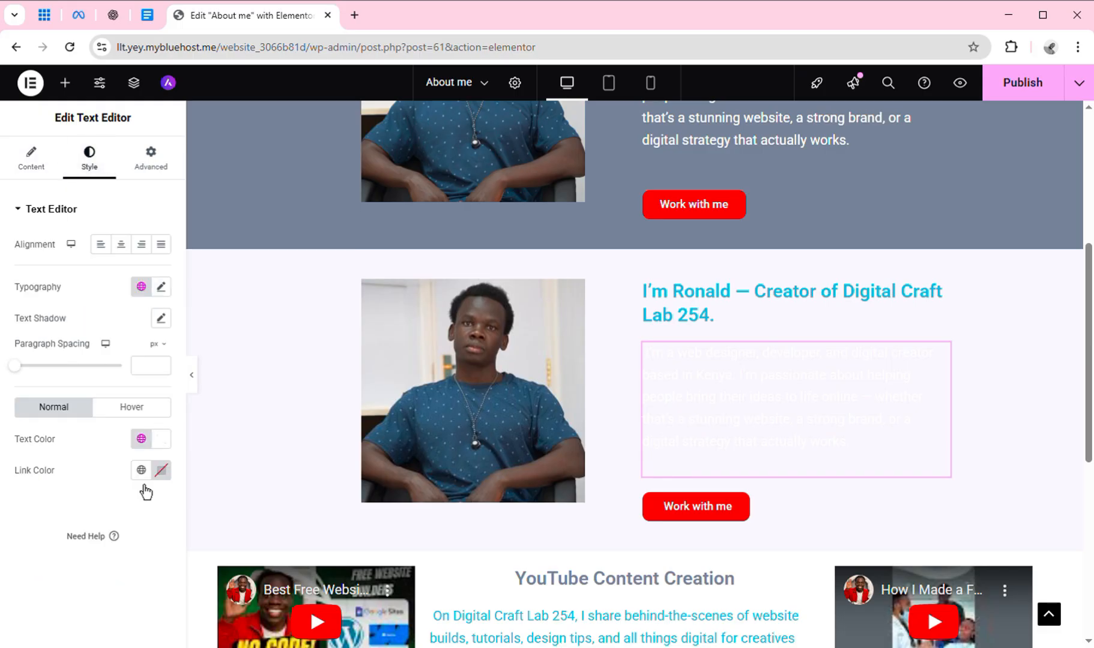
pyautogui.click(142, 440)
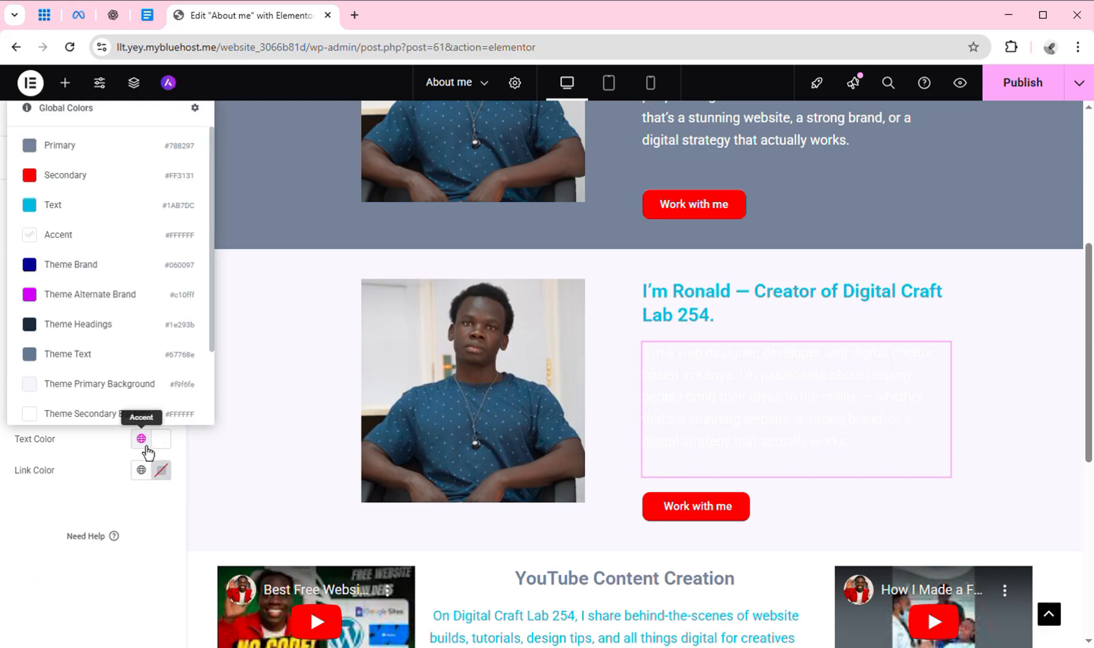
pyautogui.click(120, 343)
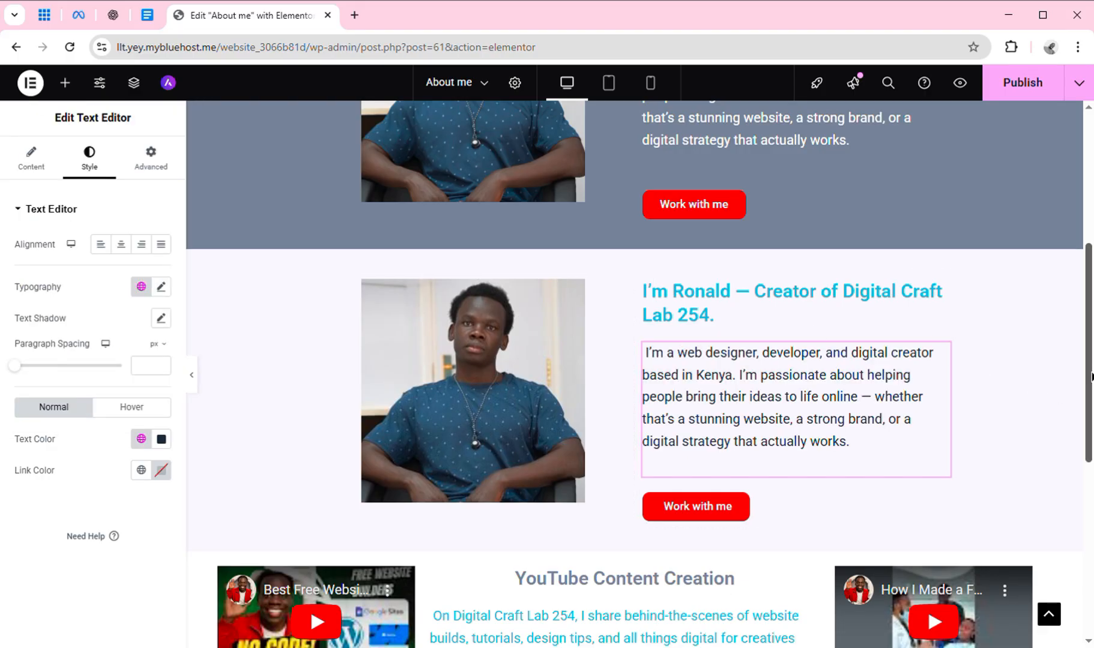
pyautogui.moveTo(1091, 376); pyautogui.dragTo(1075, 254)
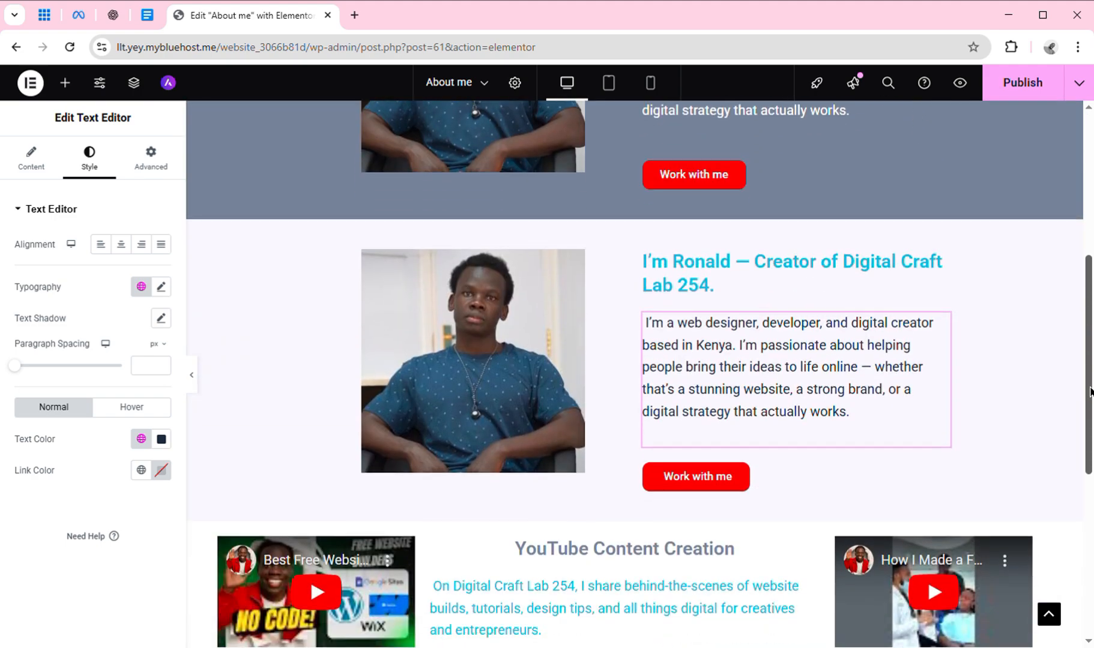
pyautogui.click(701, 278)
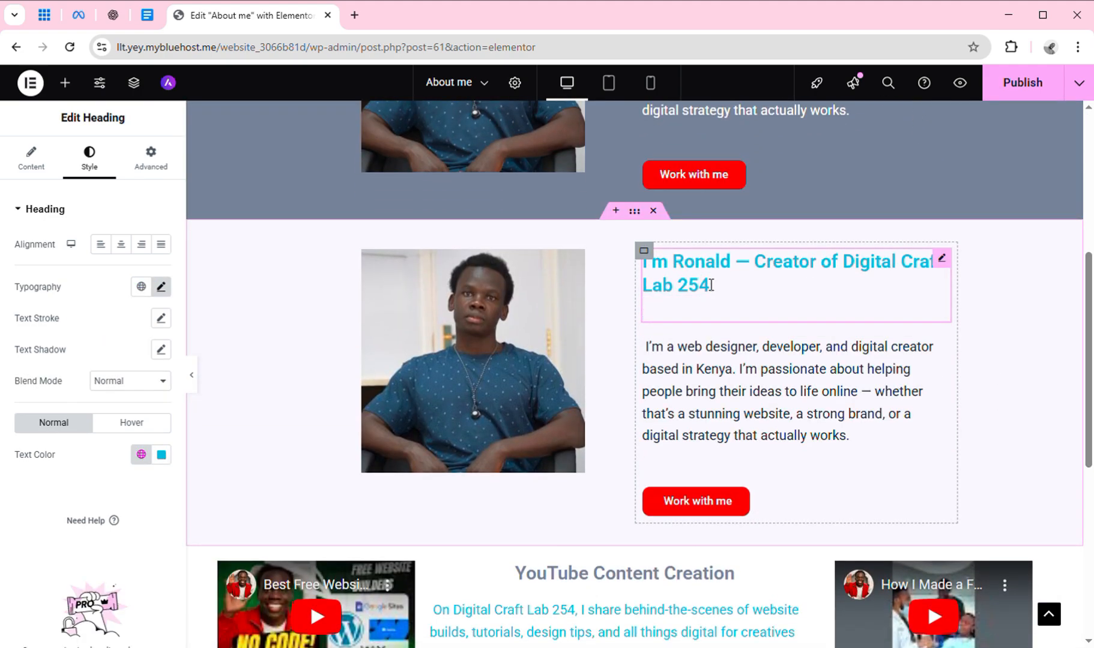
# Add a line break after 'Lab 254' in the heading, compare it with the draft, and return to the About Me doc.
pyautogui.press('Return')
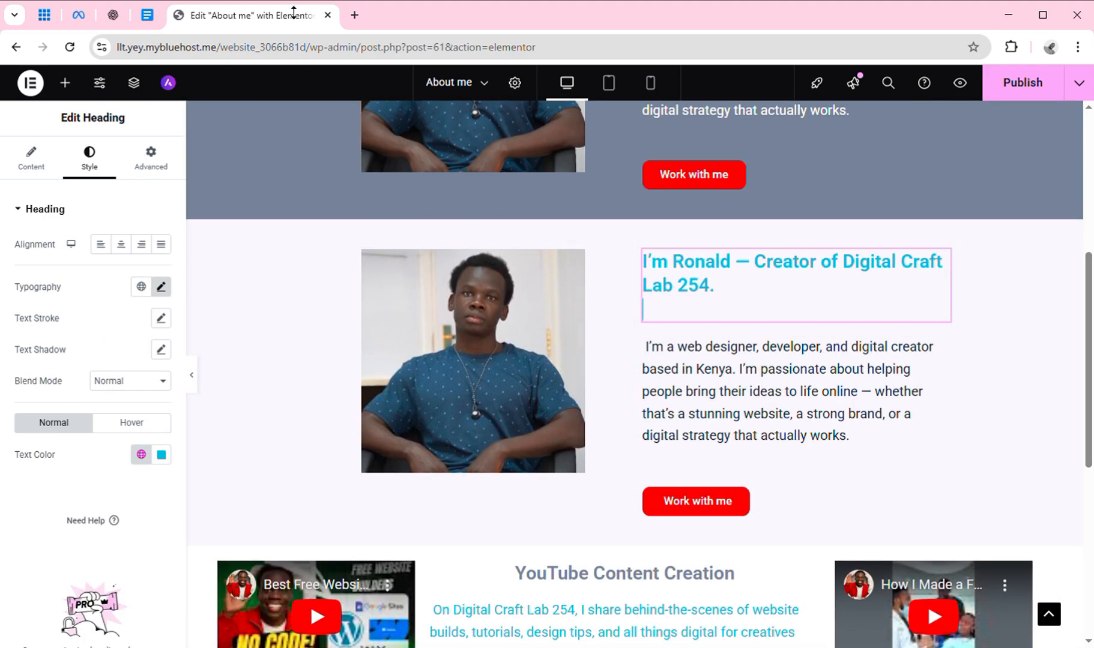
pyautogui.click(147, 16)
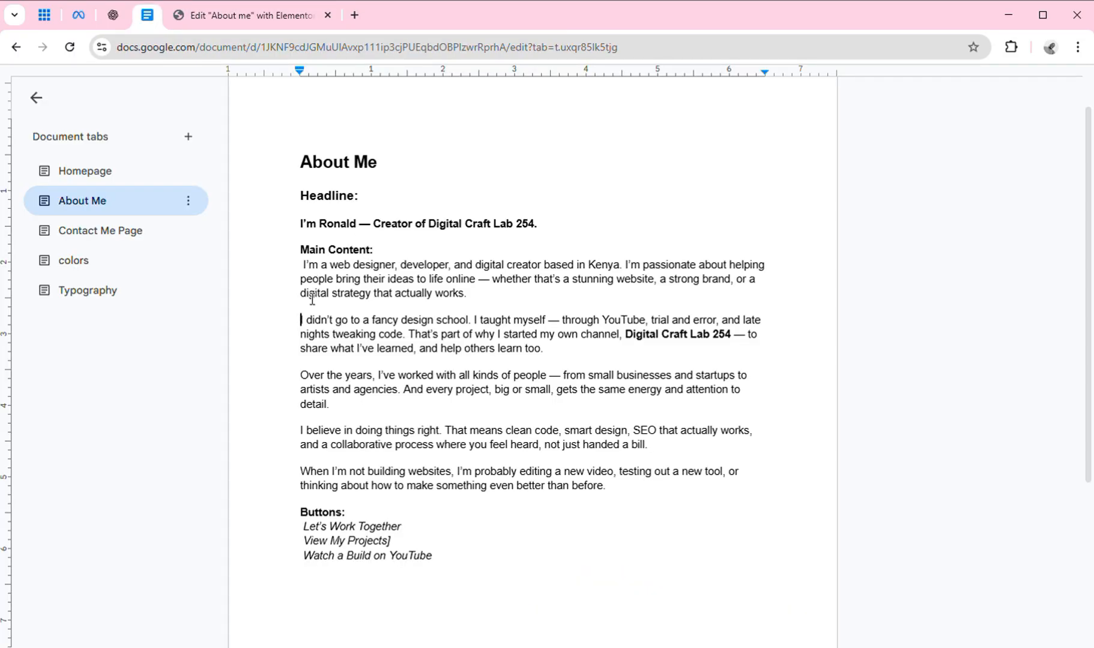
pyautogui.click(221, 25)
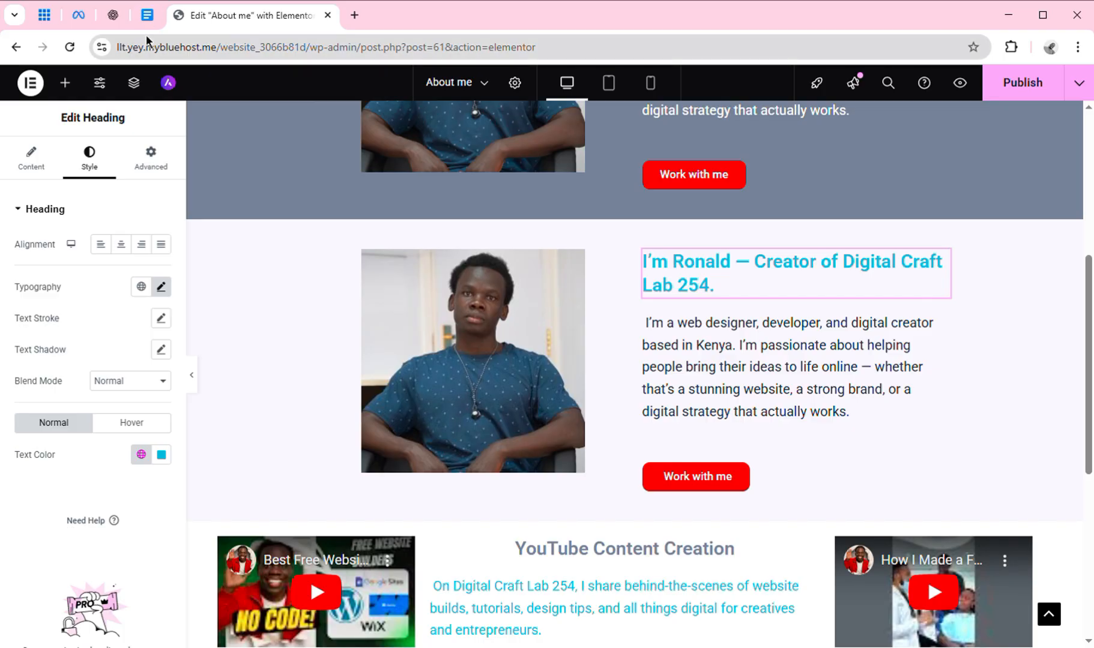
pyautogui.click(148, 15)
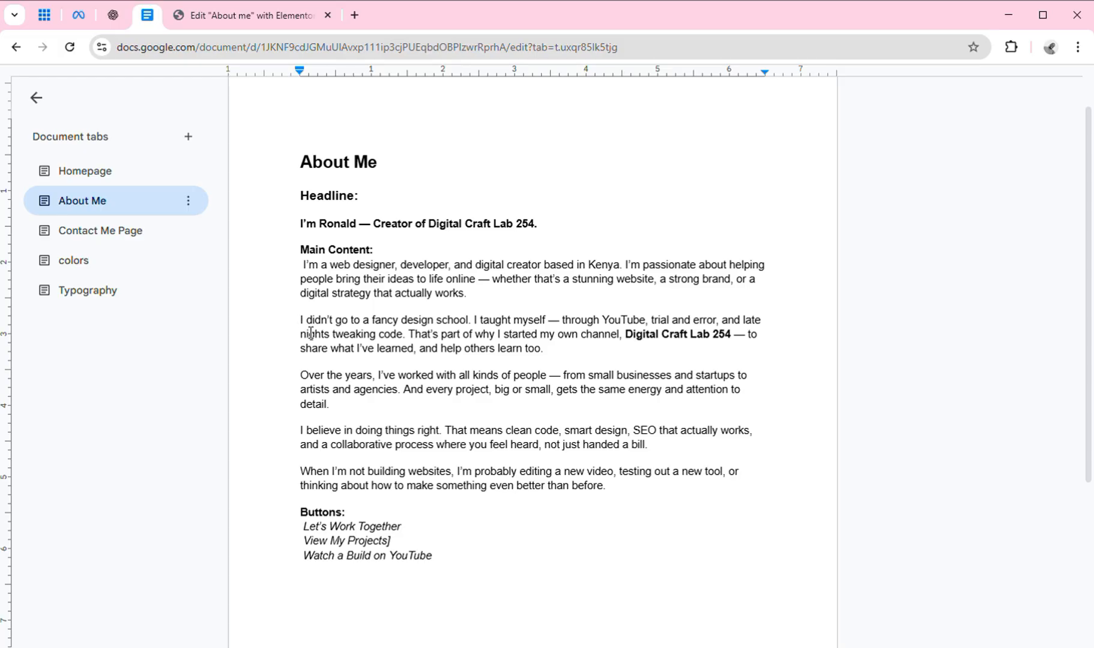
# Copy the 'I didn't go to a fancy design school…' and 'Over the years…' paragraphs from the draft.
pyautogui.moveTo(300, 320); pyautogui.dragTo(340, 422)
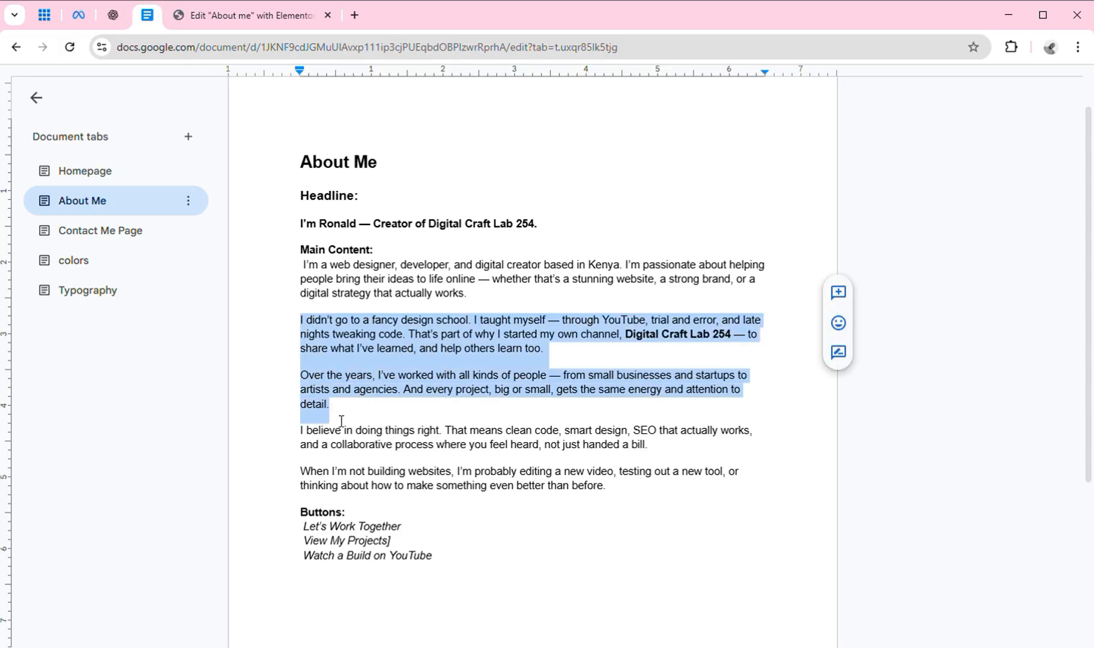
pyautogui.rightClick(399, 333)
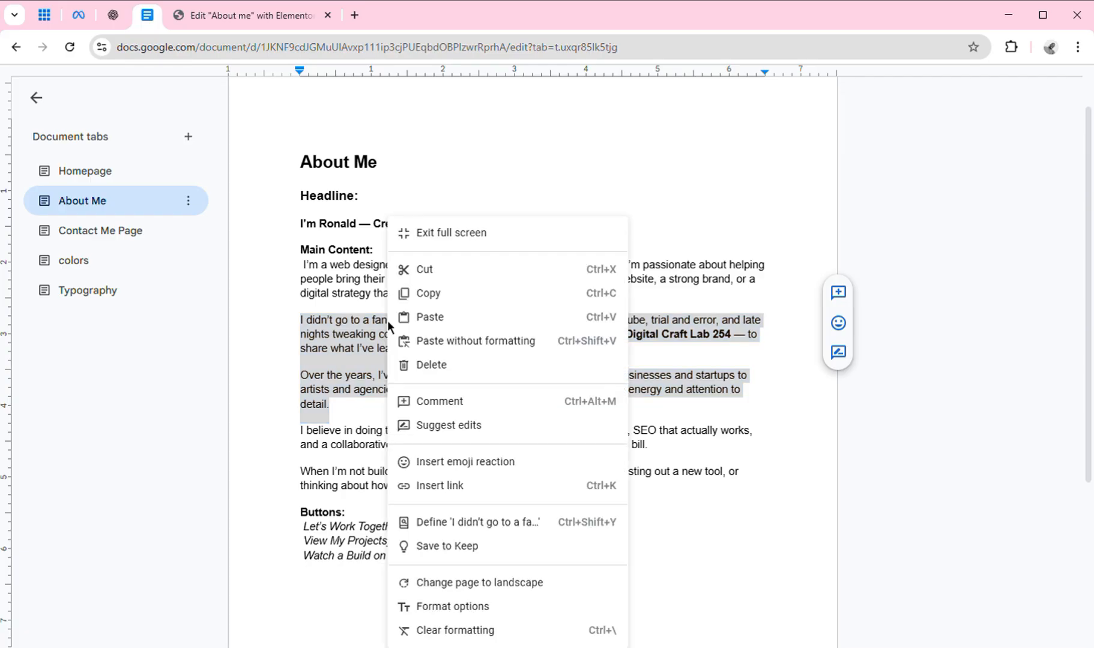
pyautogui.click(441, 302)
pyautogui.click(232, 16)
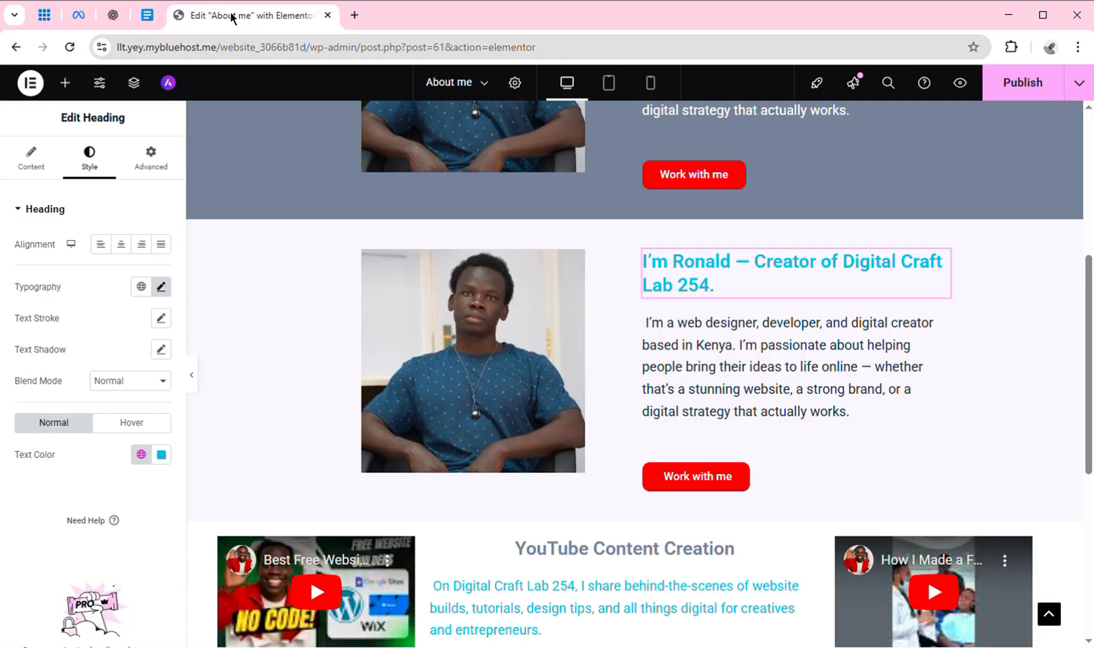
# Paste the two copied paragraphs over the old text beneath the Ronald heading.
pyautogui.click(663, 377)
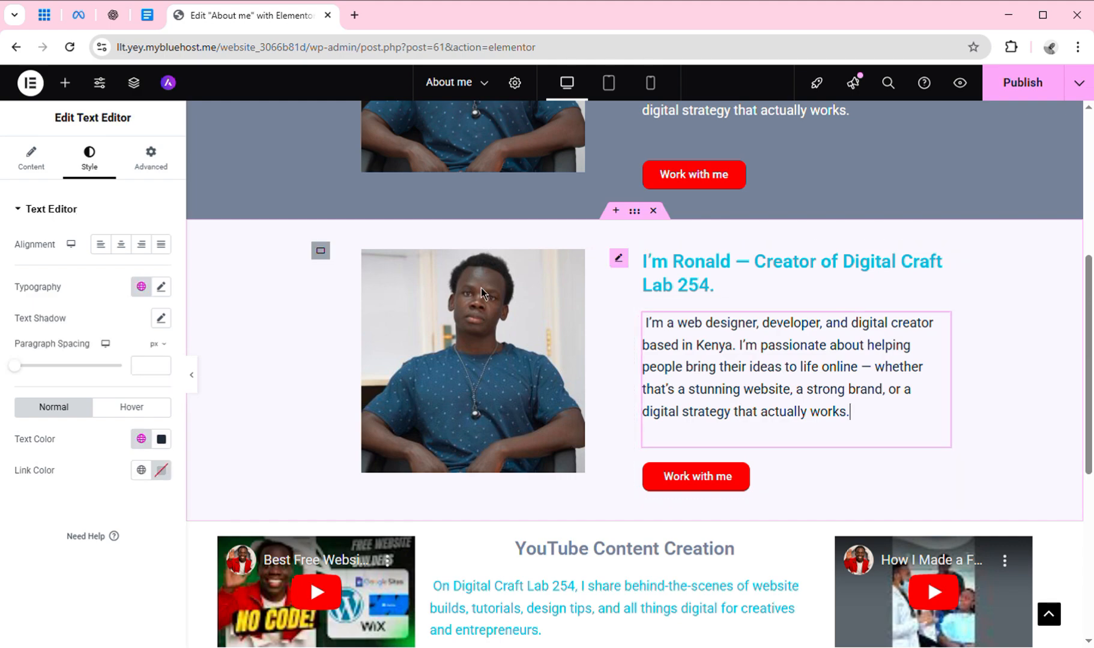
pyautogui.click(45, 171)
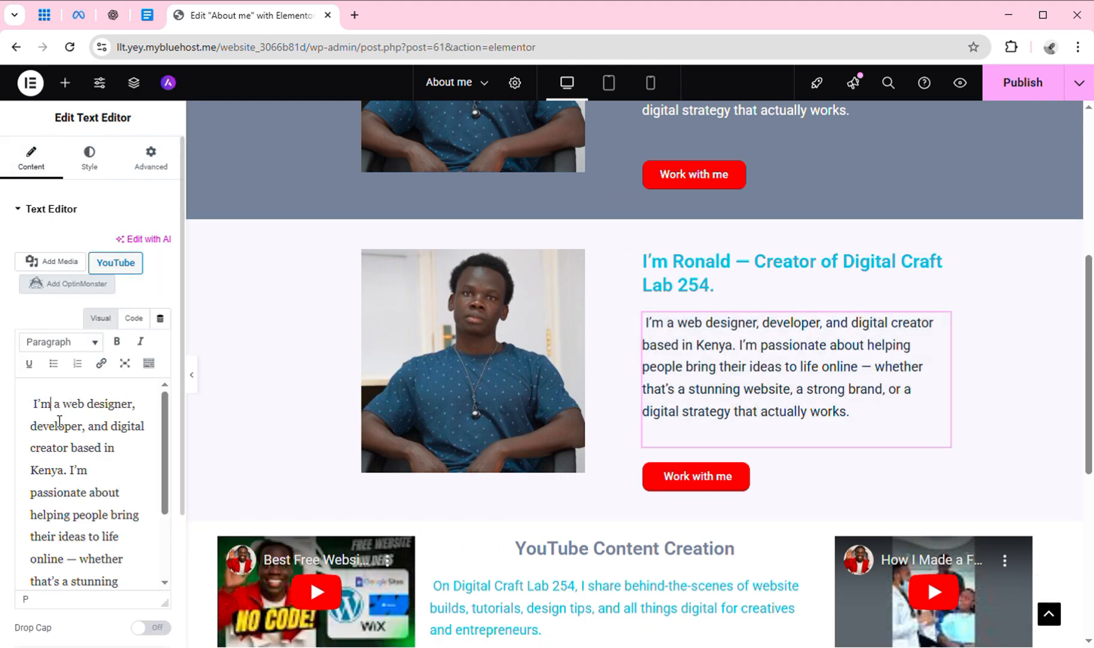
pyautogui.hotkey('ctrl', 'a')
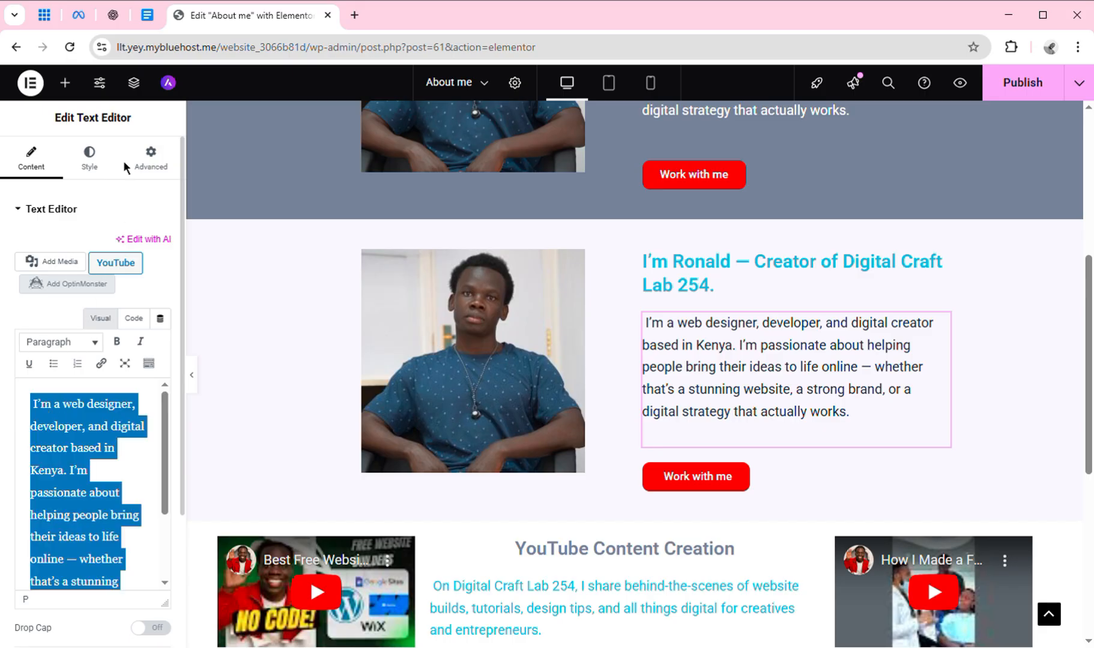
pyautogui.hotkey('ctrl', 'v')
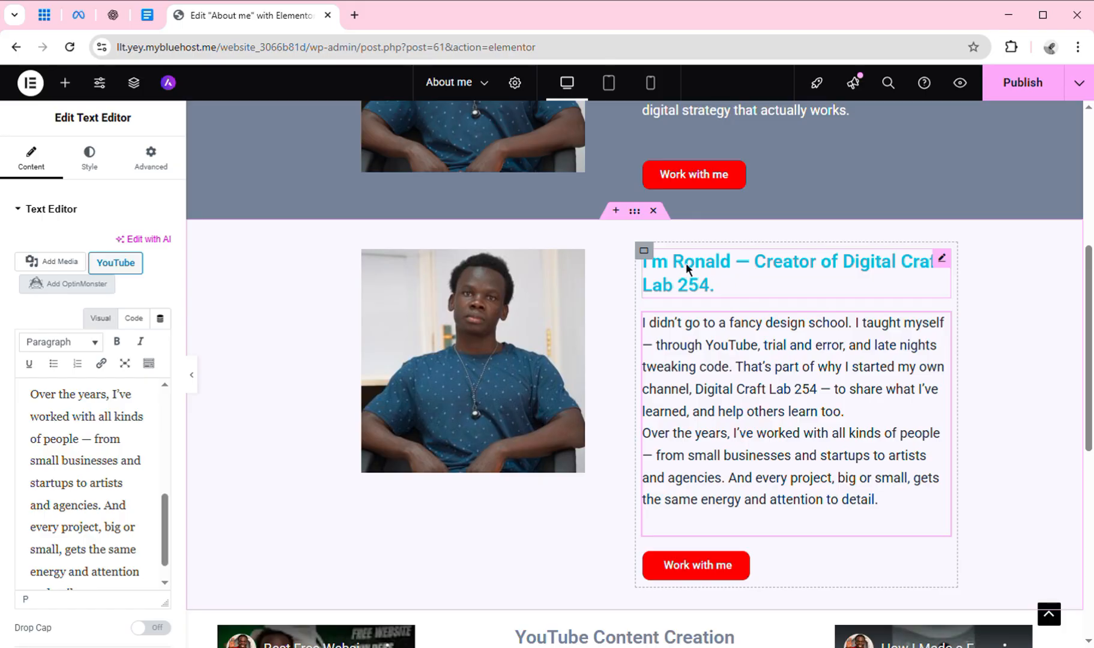
# Delete the 'I'm Ronald — Creator of Digital Craft Lab 254.' heading and the Work with me button.
pyautogui.rightClick(944, 257)
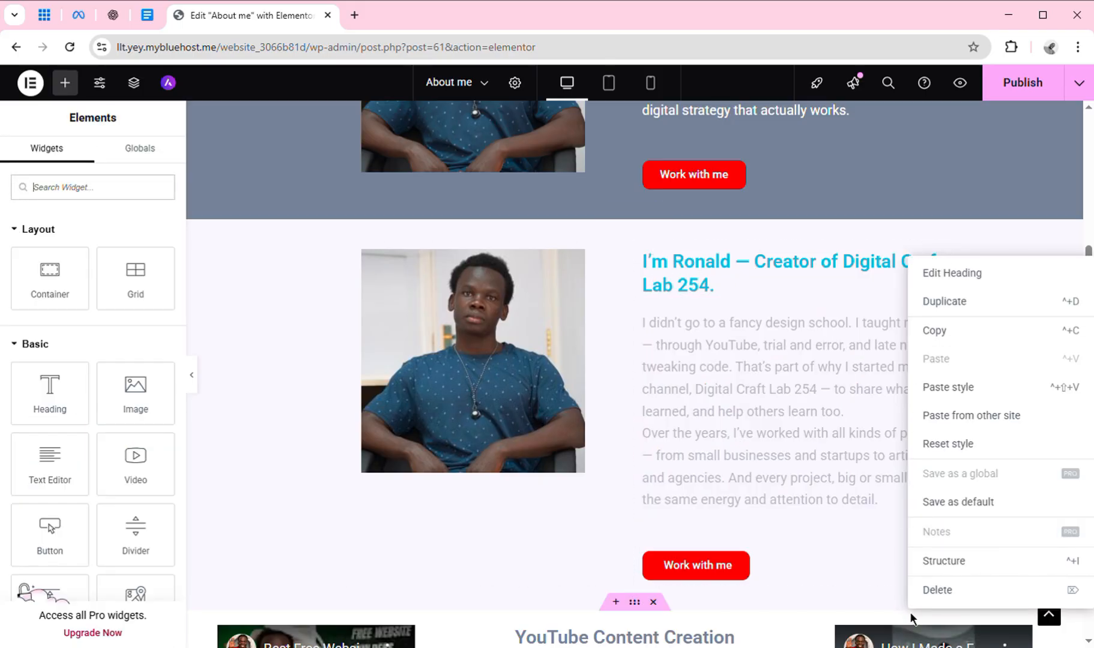
pyautogui.click(951, 595)
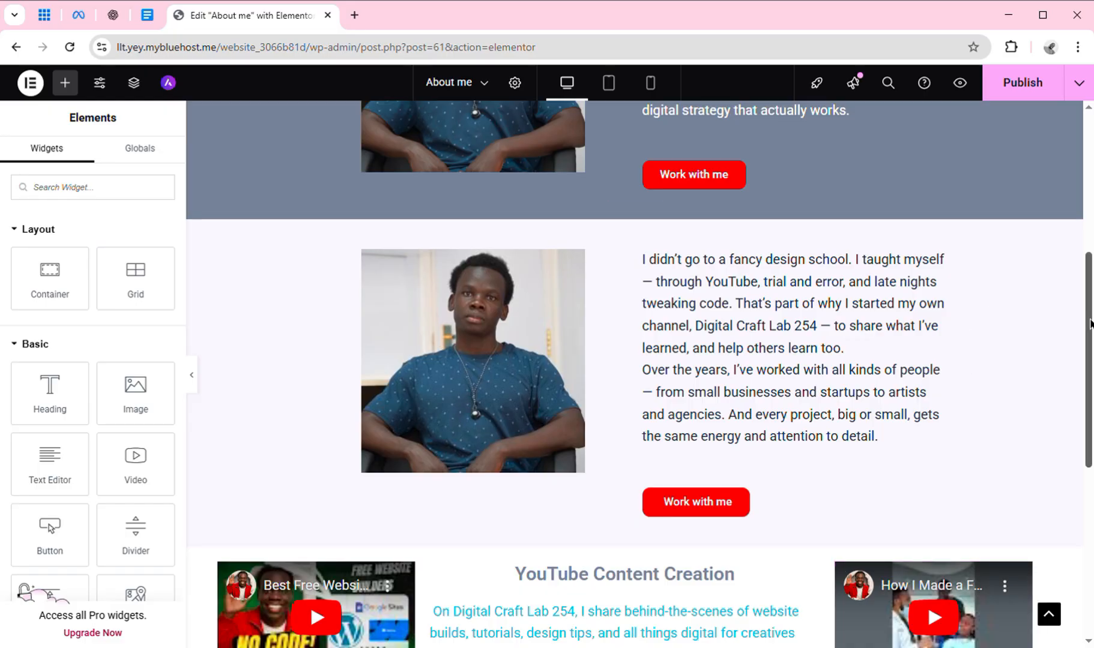
pyautogui.moveTo(1091, 324); pyautogui.dragTo(1084, 359)
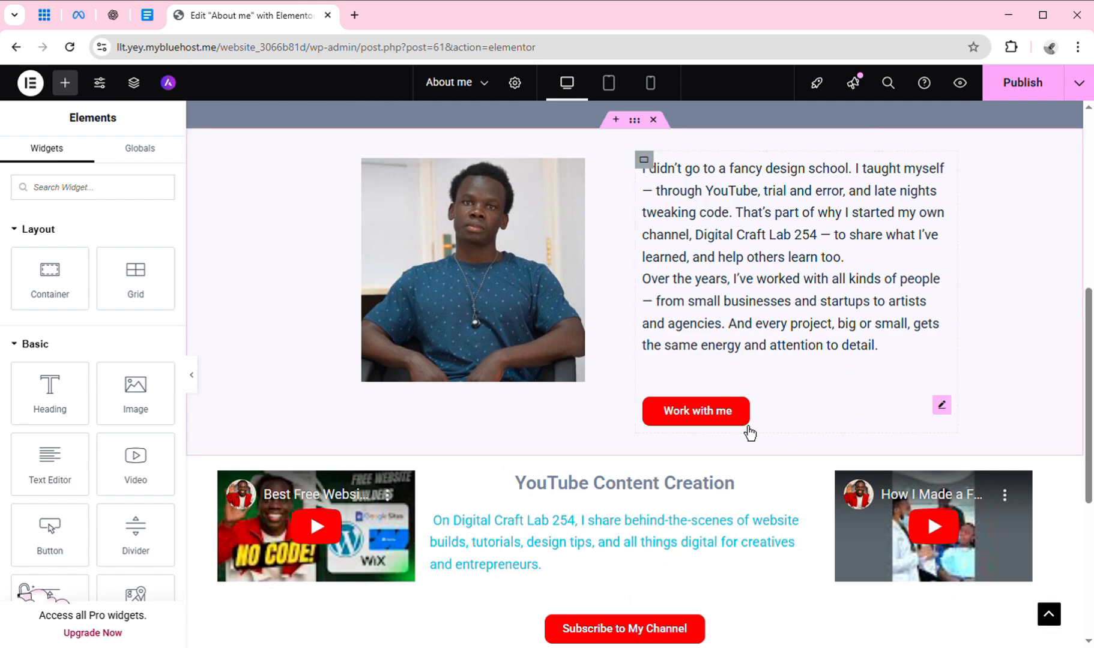
pyautogui.rightClick(943, 413)
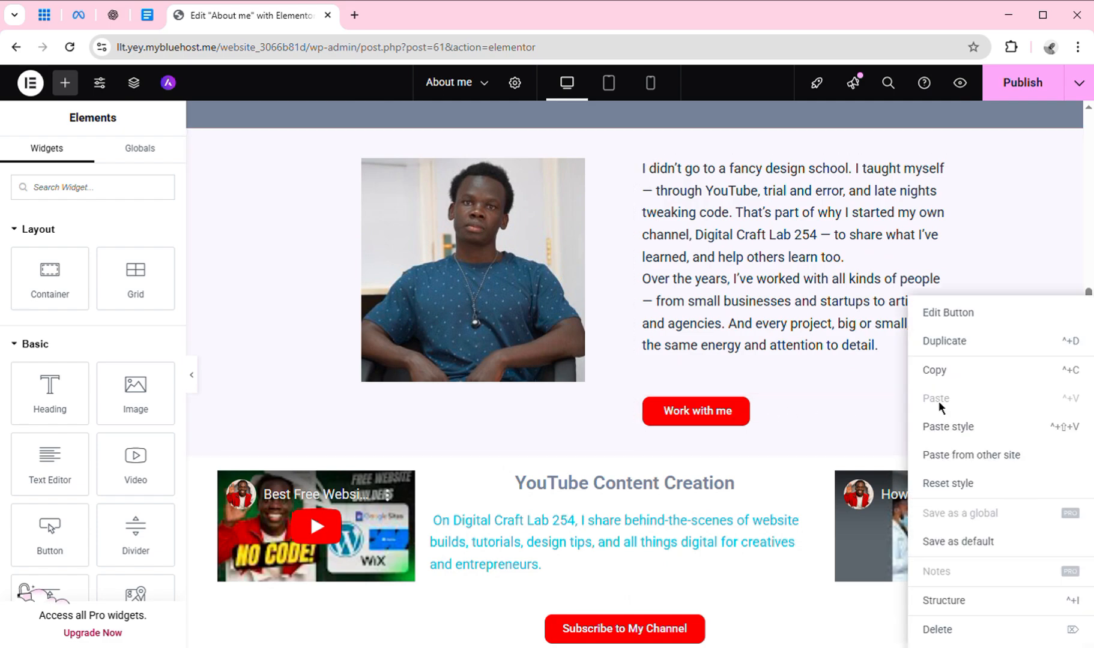
pyautogui.click(932, 639)
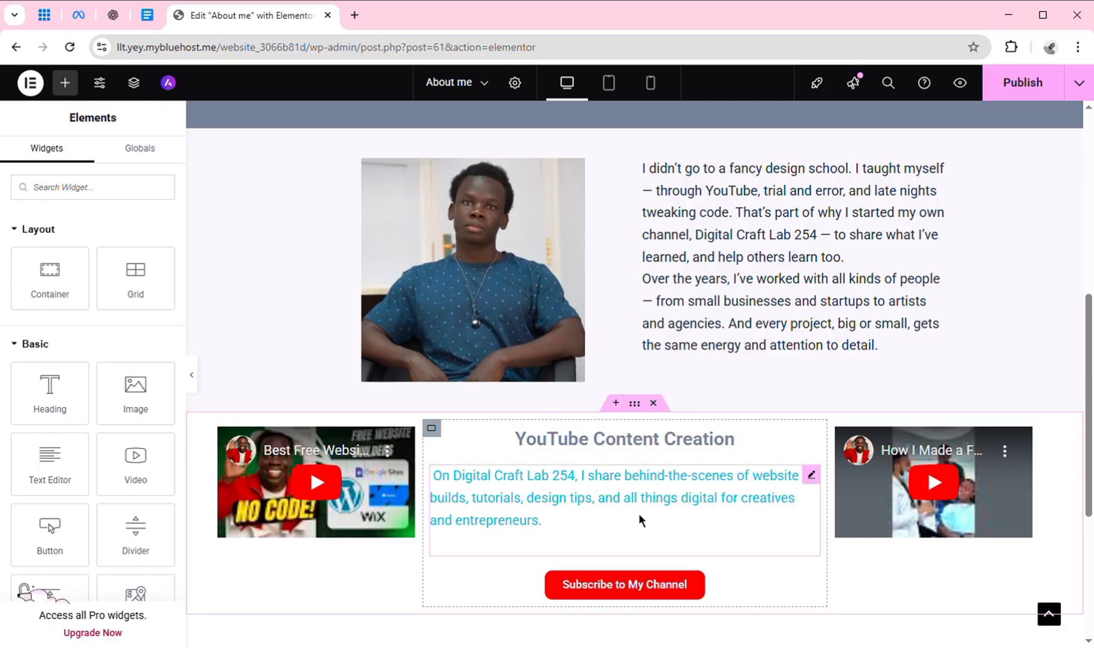
# Copy the 'I believe in doing things right…' and 'When I'm not building websites…' paragraphs from the draft.
pyautogui.click(147, 15)
pyautogui.click(381, 430)
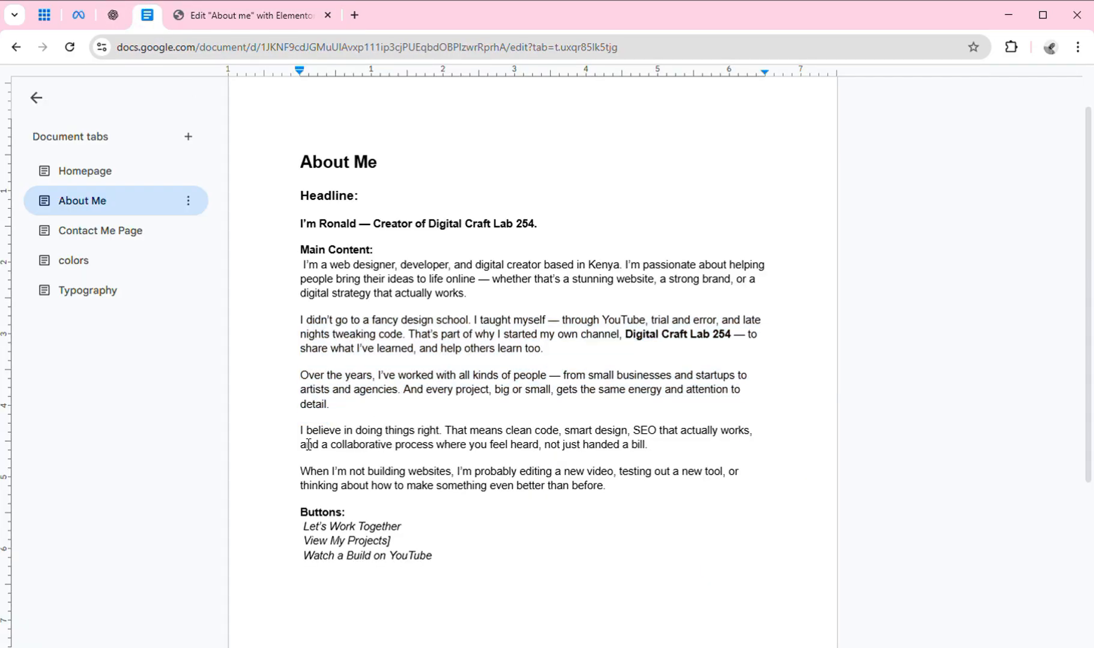
pyautogui.moveTo(306, 443); pyautogui.dragTo(628, 501)
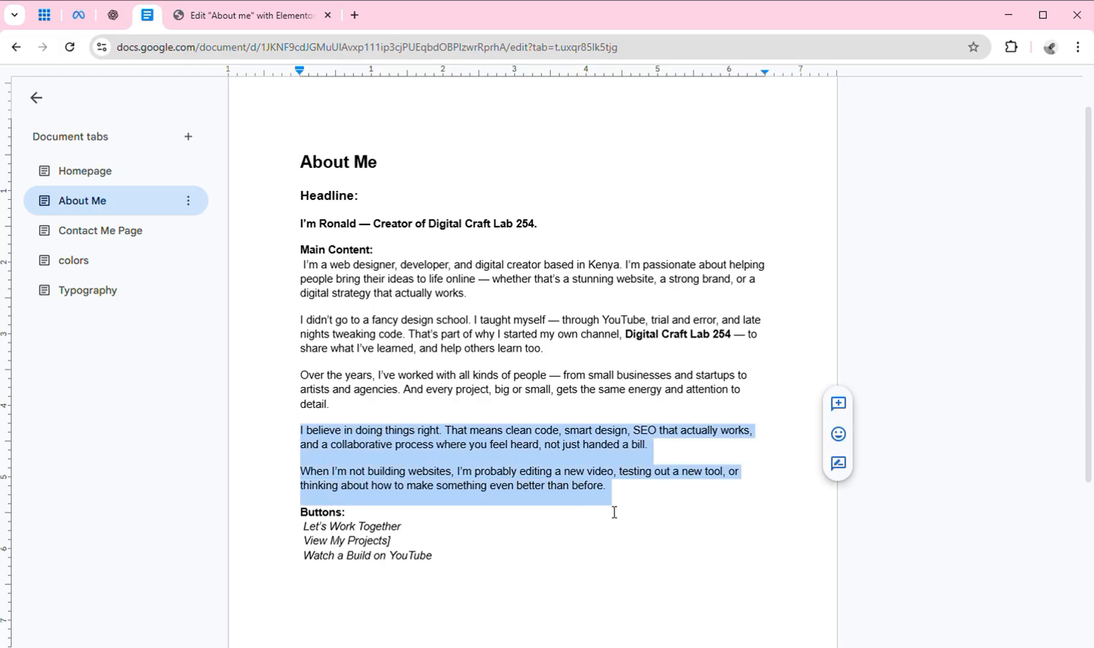
pyautogui.rightClick(515, 434)
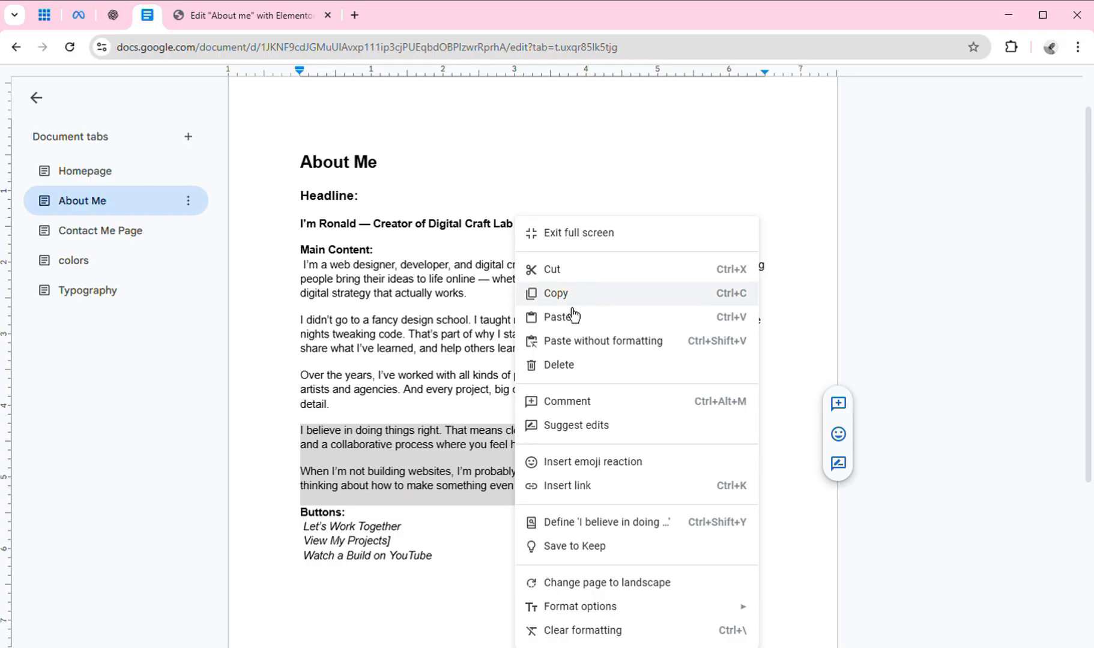
pyautogui.click(559, 293)
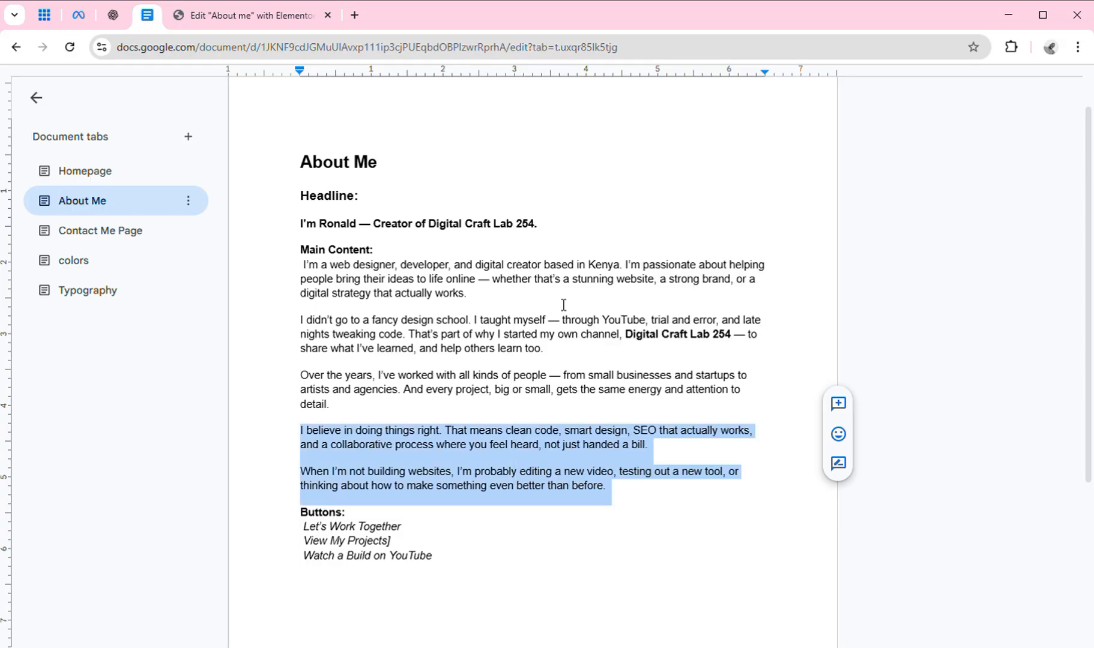
pyautogui.click(269, 18)
# Replace the YouTube section's paragraph text with the two copied paragraphs.
pyautogui.click(541, 480)
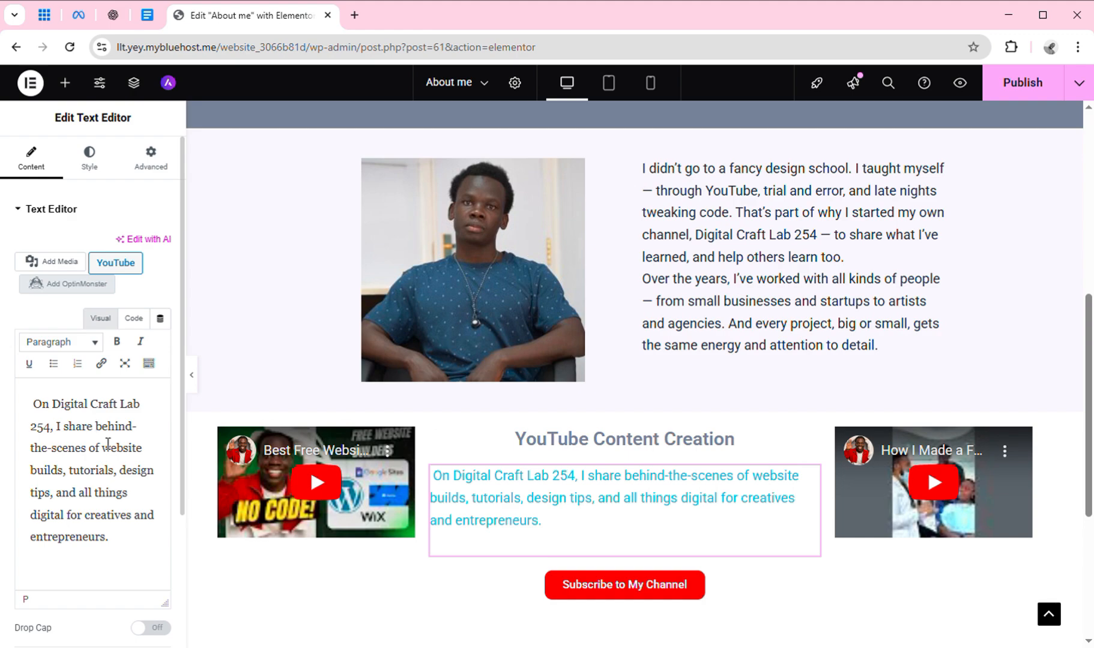
pyautogui.hotkey('ctrl', 'a')
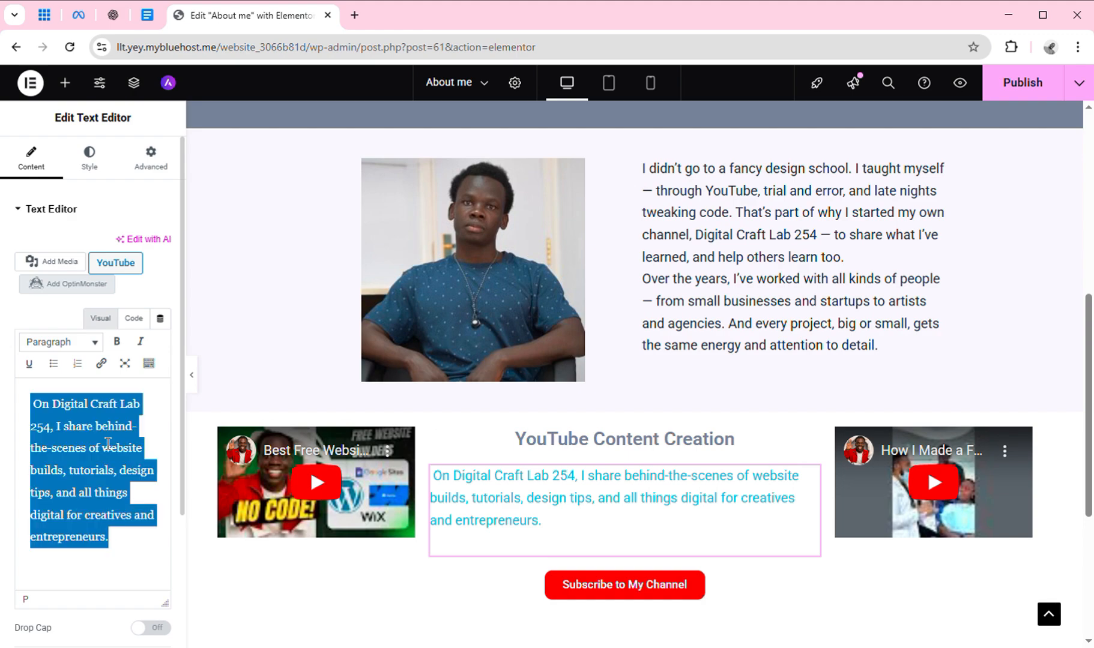
pyautogui.hotkey('ctrl', 'v')
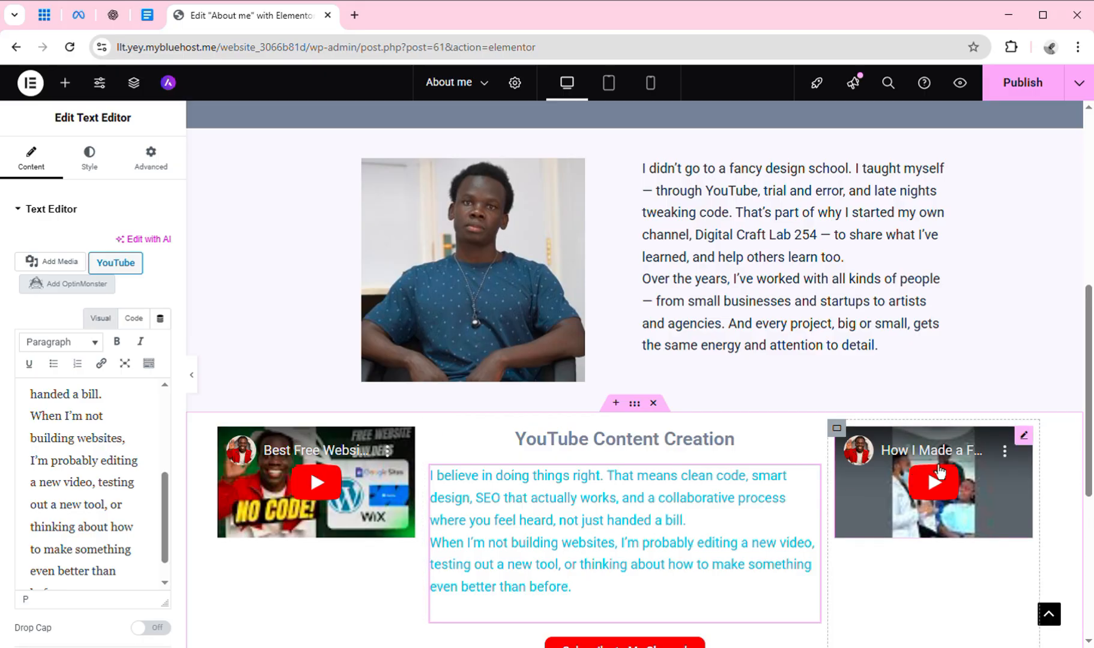
# Delete the 'YouTube Content Creation' heading.
pyautogui.scroll(-1, 1090, 427)
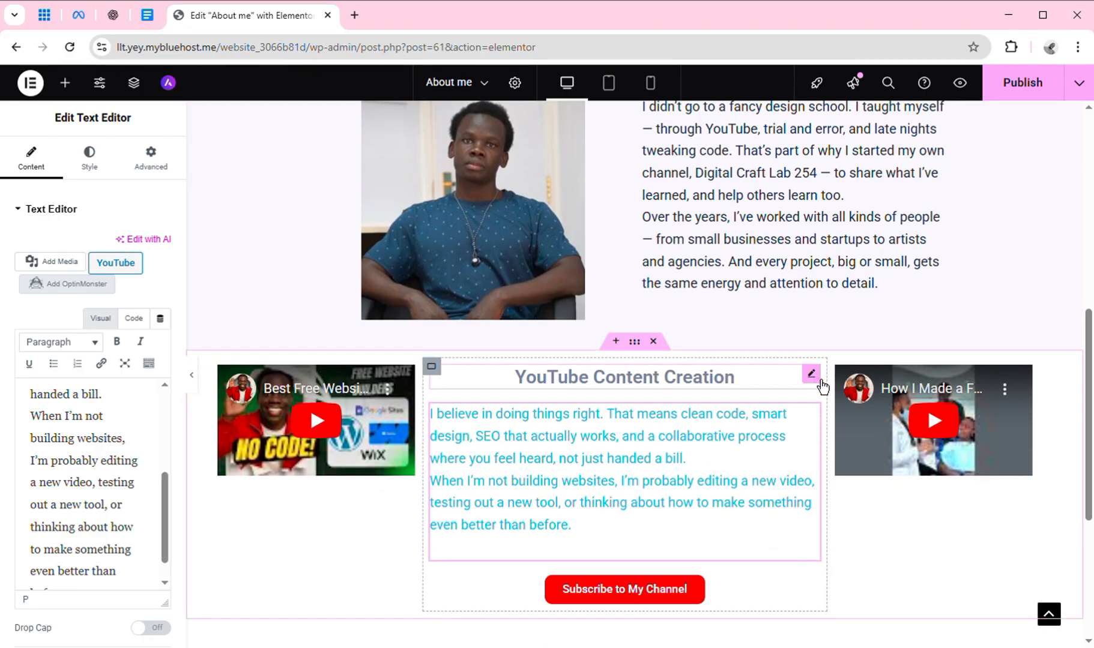
pyautogui.rightClick(822, 387)
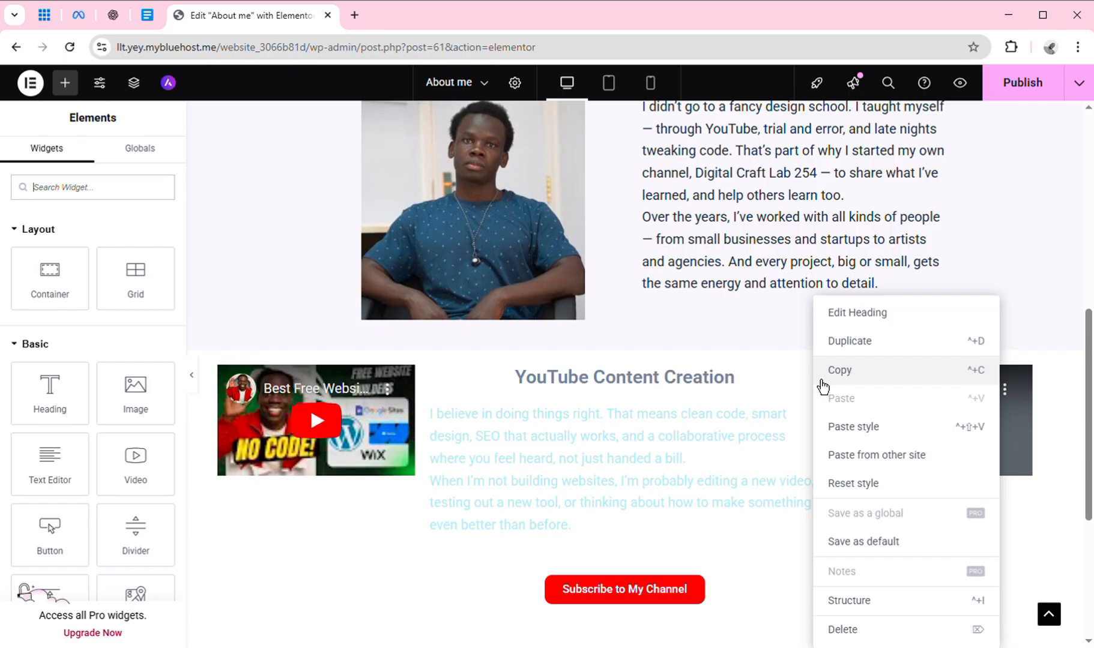
pyautogui.click(856, 631)
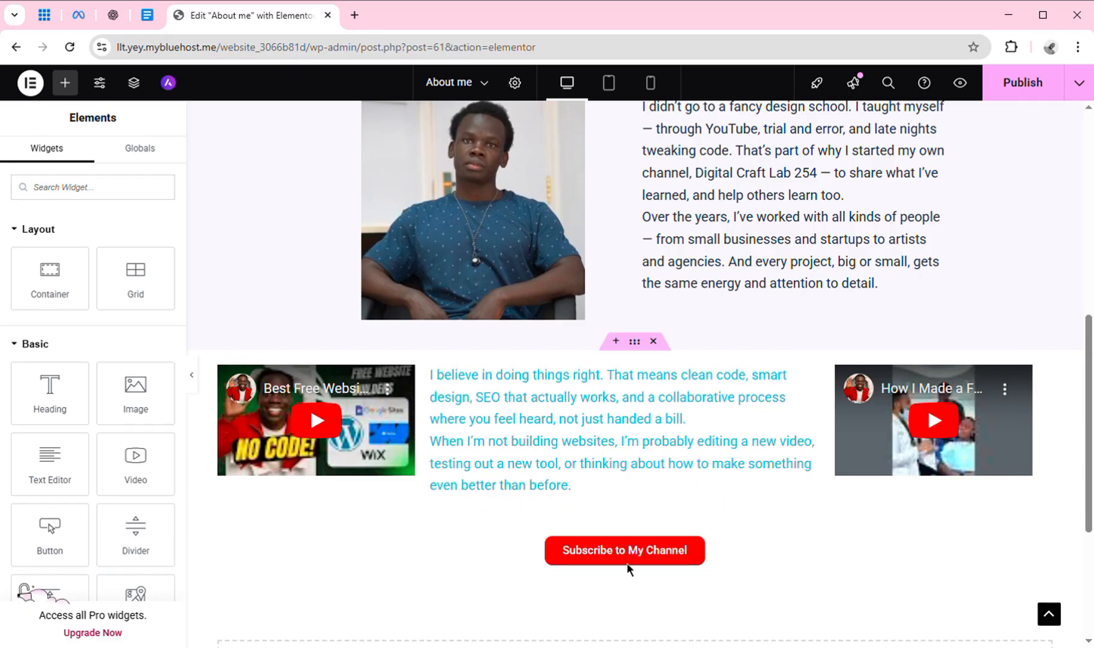
# Select the Subscribe to My Channel button for editing, then switch to the About Me draft.
pyautogui.click(729, 554)
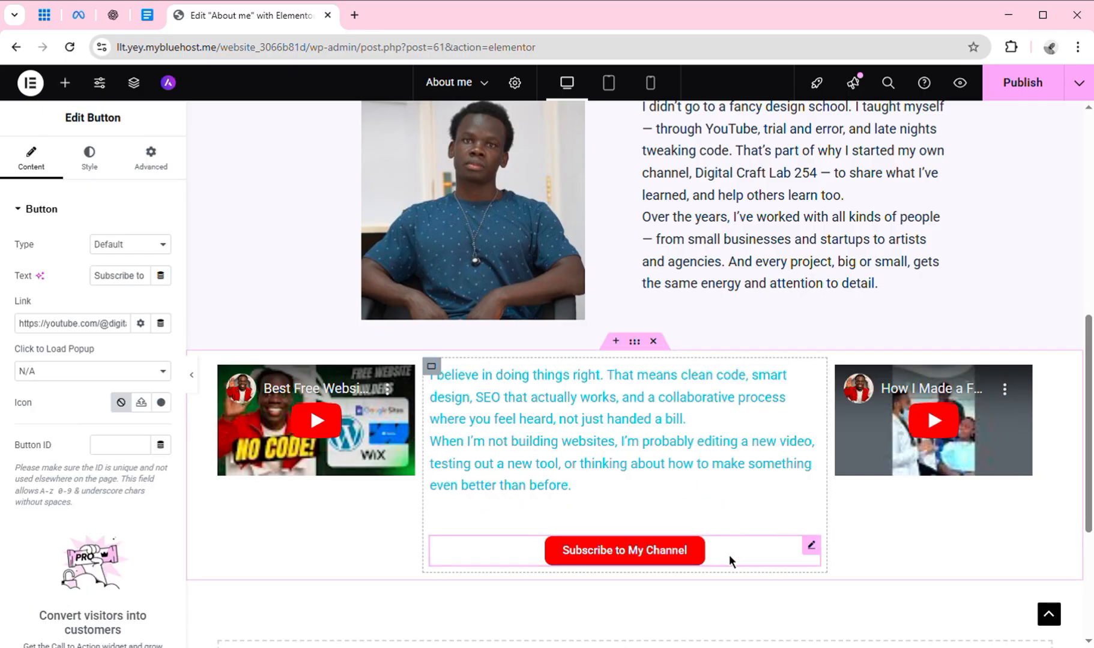
pyautogui.click(147, 16)
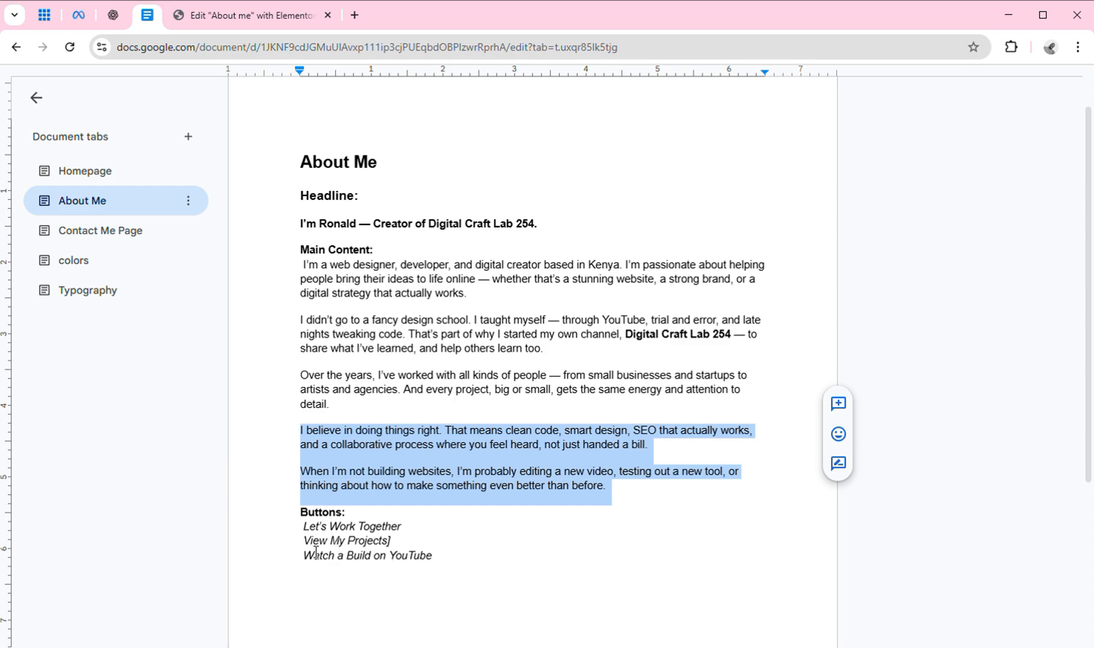
# Copy the 'View My Projects' button label from the draft's Buttons list.
pyautogui.moveTo(304, 542); pyautogui.dragTo(401, 553)
pyautogui.hotkey('ctrl', 'c')
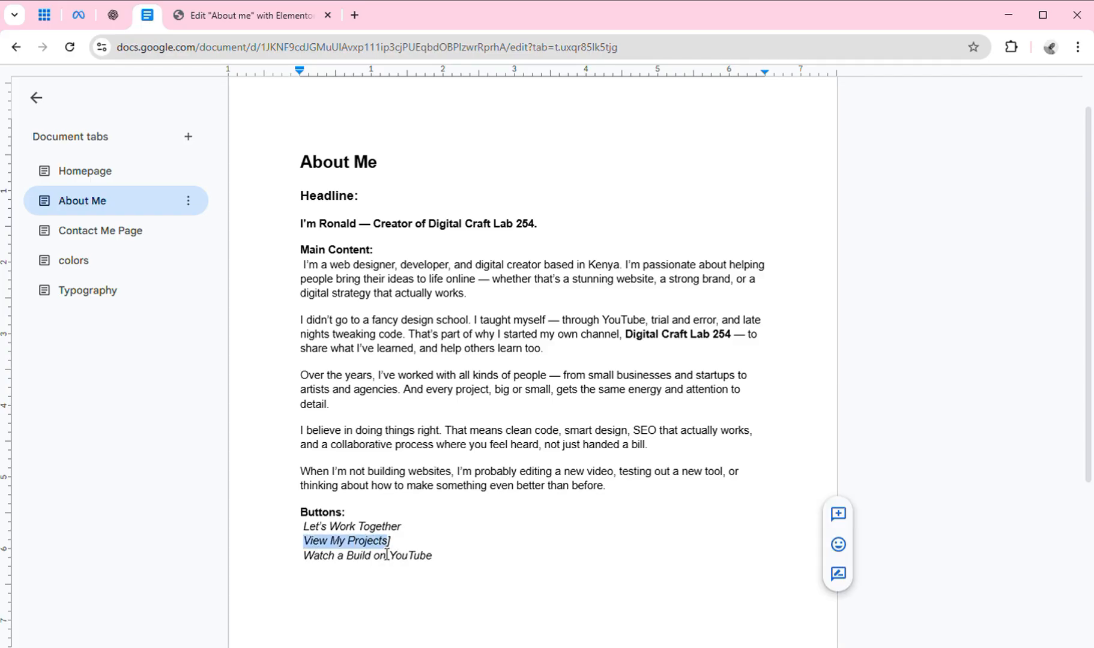
pyautogui.rightClick(387, 554)
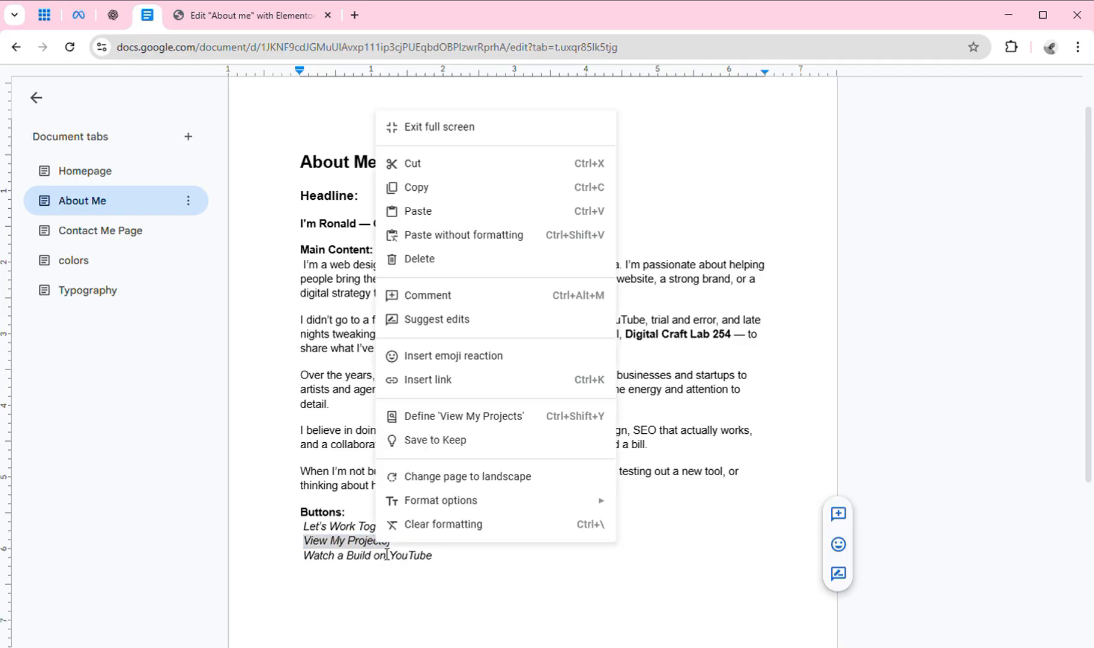
pyautogui.click(454, 202)
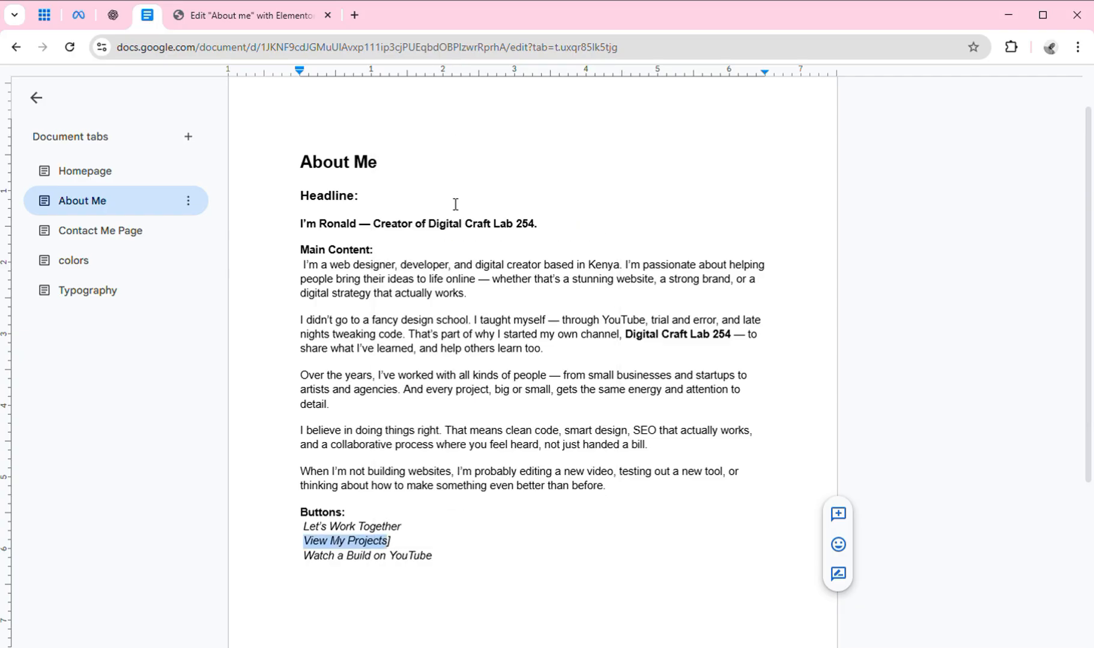
pyautogui.click(255, 17)
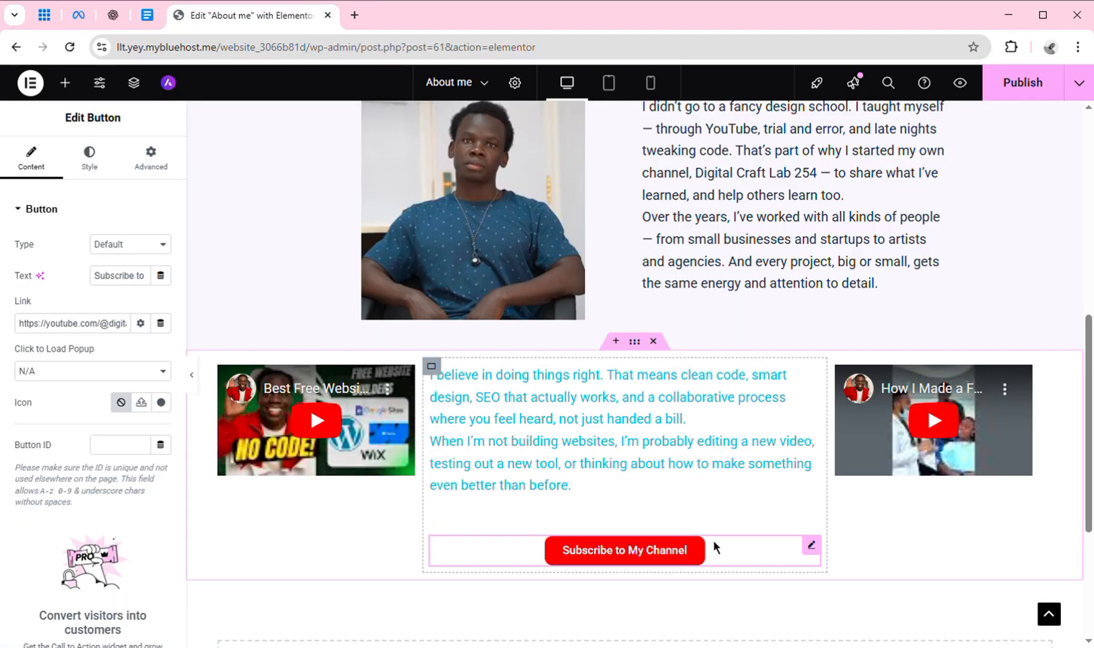
# Change the button text to 'View My Projects' and clear its YouTube link URL.
pyautogui.click(128, 285)
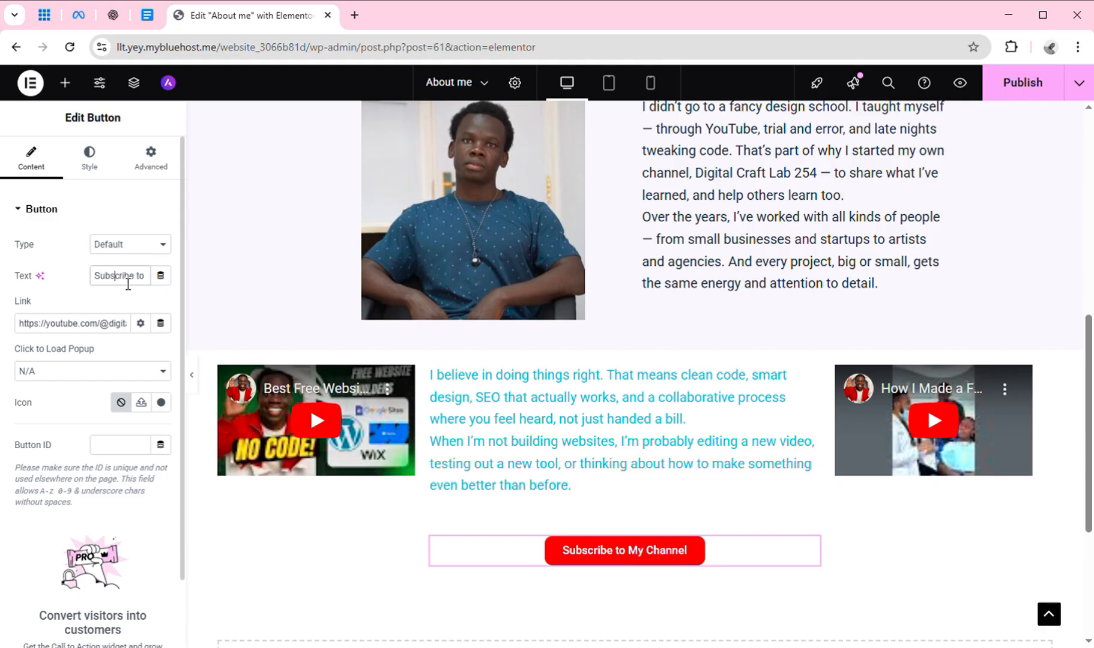
pyautogui.hotkey('ctrl', 'a')
pyautogui.hotkey('ctrl', 'v')
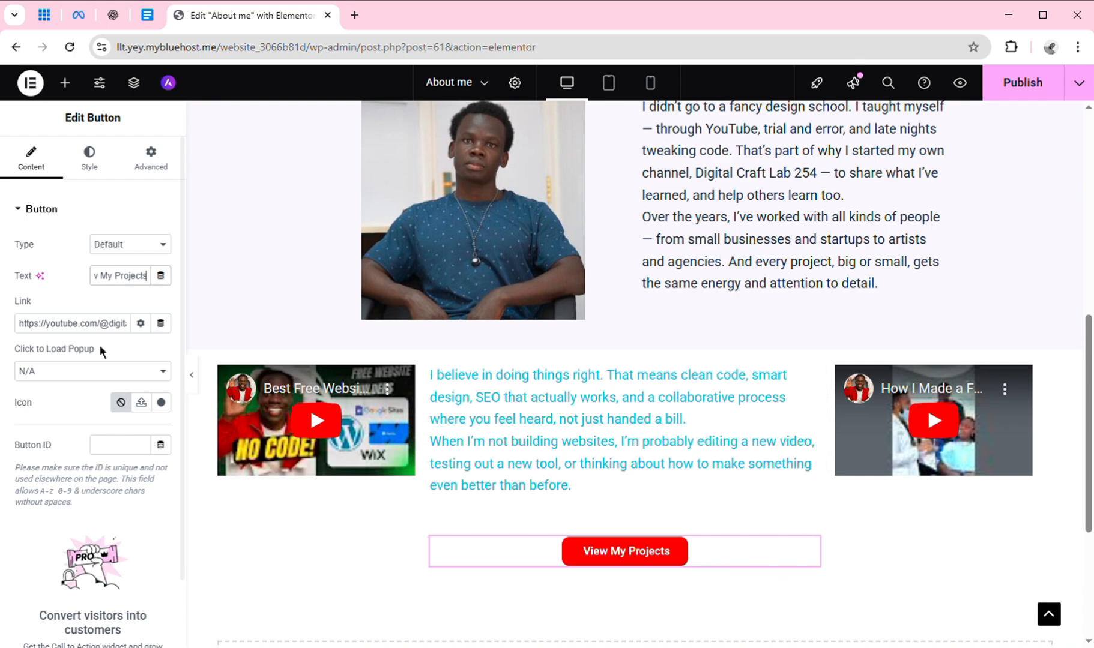
pyautogui.click(84, 324)
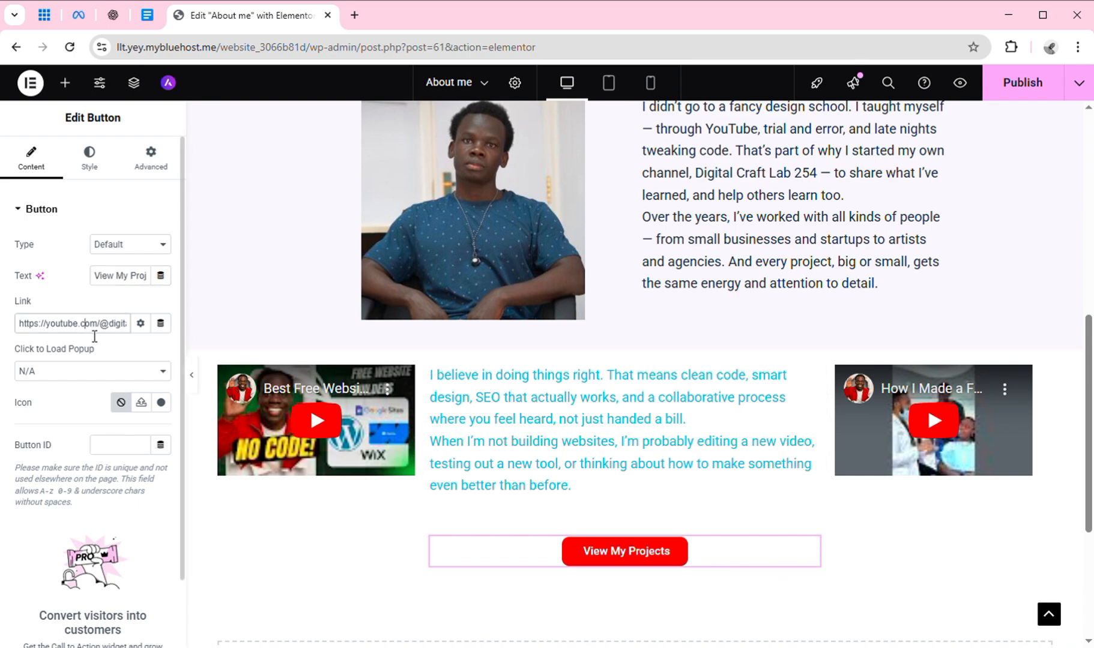
pyautogui.hotkey('ctrl', 'a')
pyautogui.press('BackSpace')
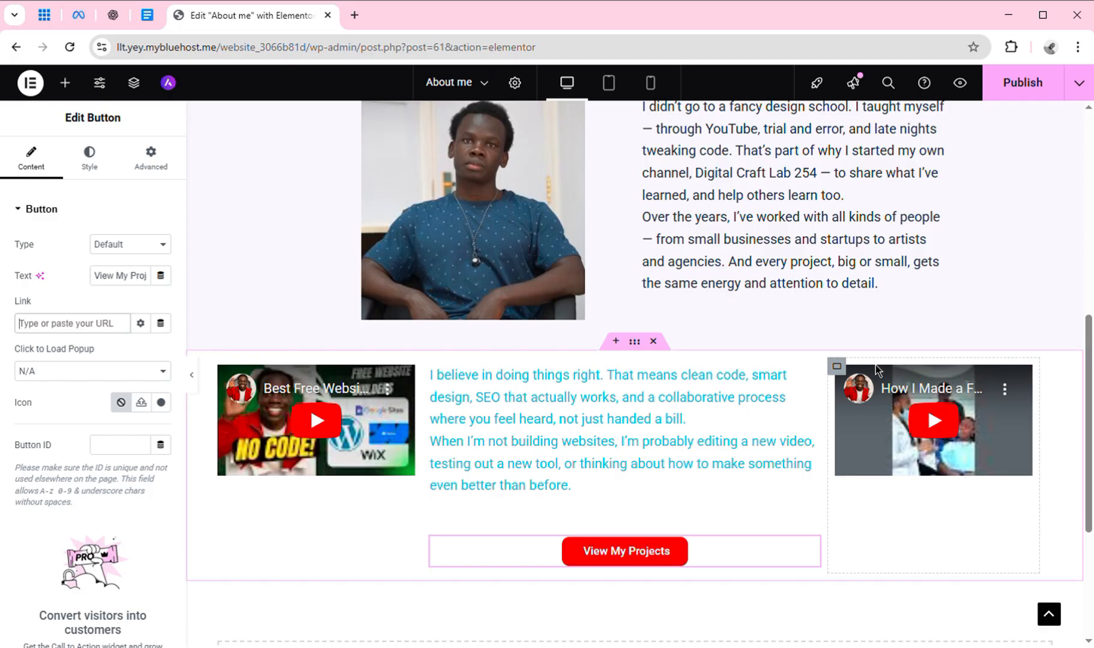
# Delete the right-hand YouTube video column from the section.
pyautogui.rightClick(847, 379)
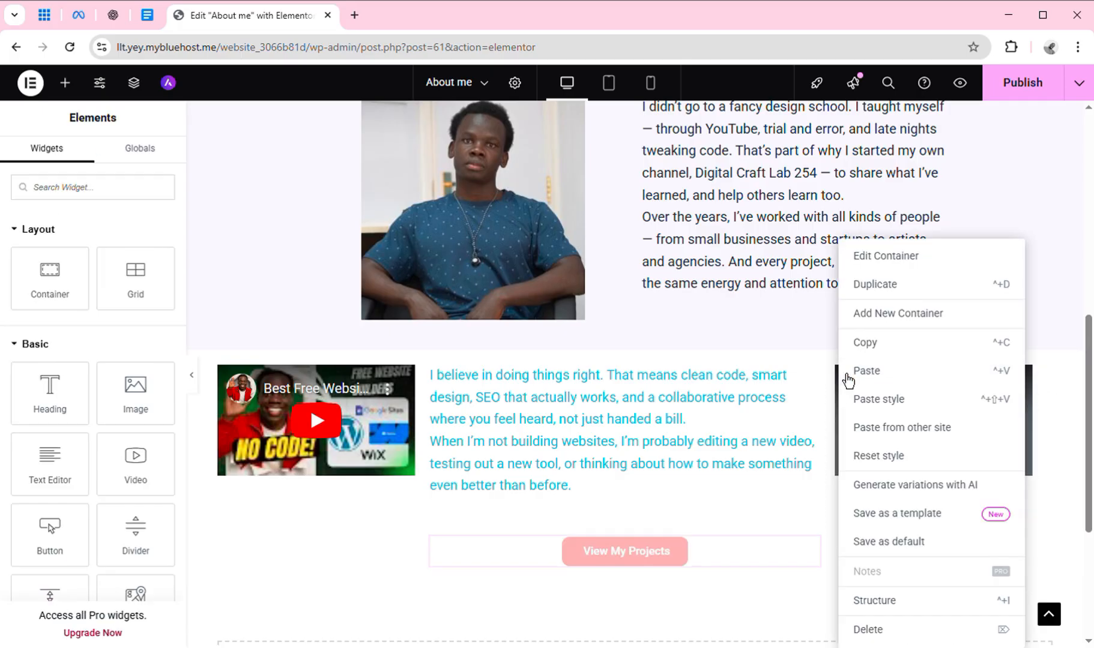
pyautogui.click(879, 628)
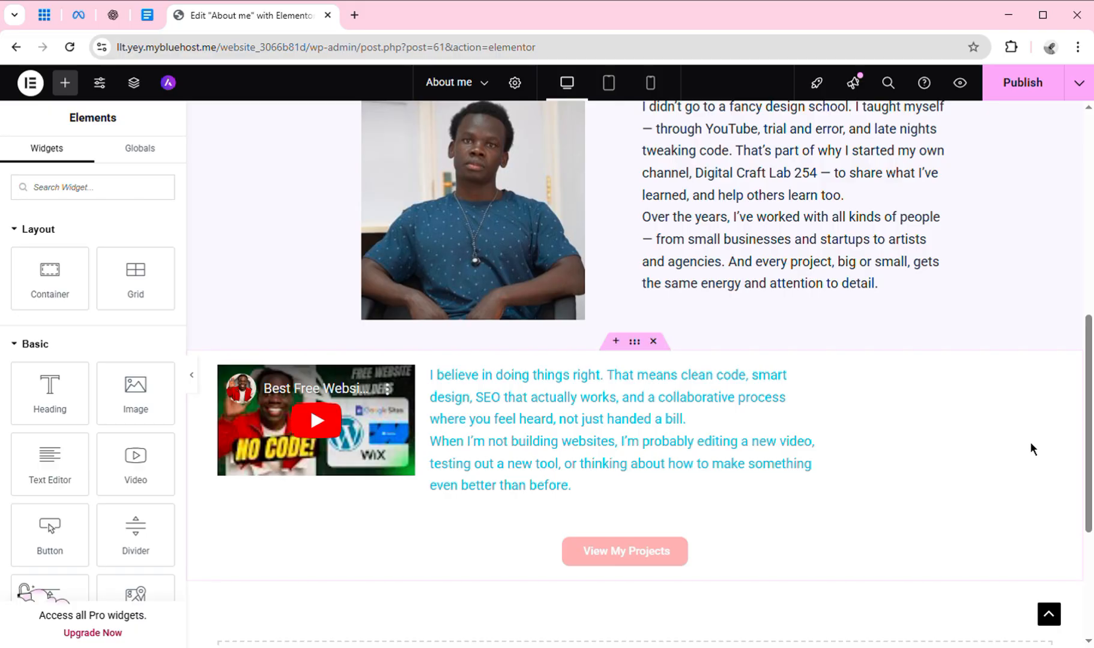
pyautogui.moveTo(1089, 444)
pyautogui.mouseDown()
pyautogui.moveTo(1089, 513)
pyautogui.moveTo(1088, 453)
pyautogui.mouseUp()
pyautogui.click(575, 439)
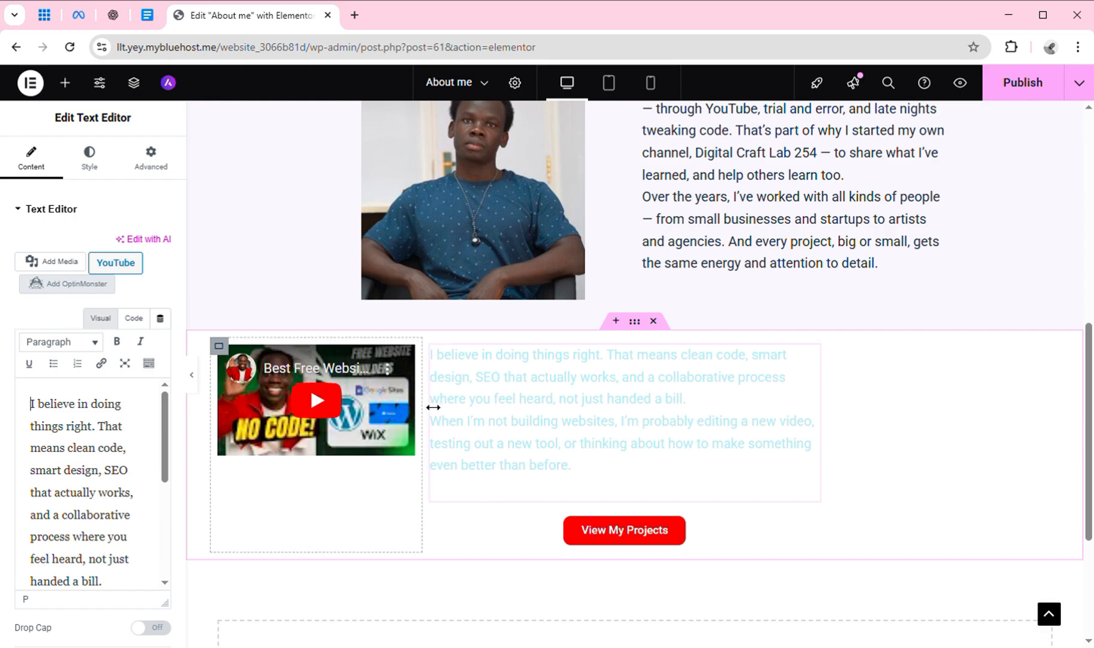
# Widen the video column and stretch the cyan text block to about 62% width, side by side.
pyautogui.moveTo(433, 407); pyautogui.dragTo(581, 422)
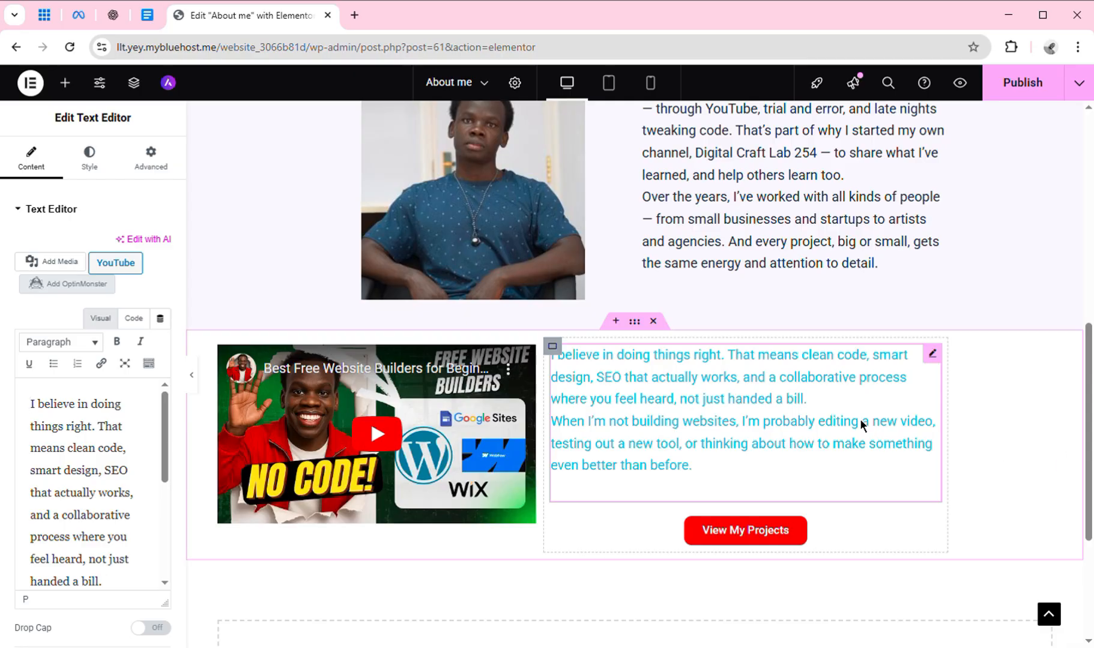
pyautogui.moveTo(956, 421); pyautogui.dragTo(1050, 450)
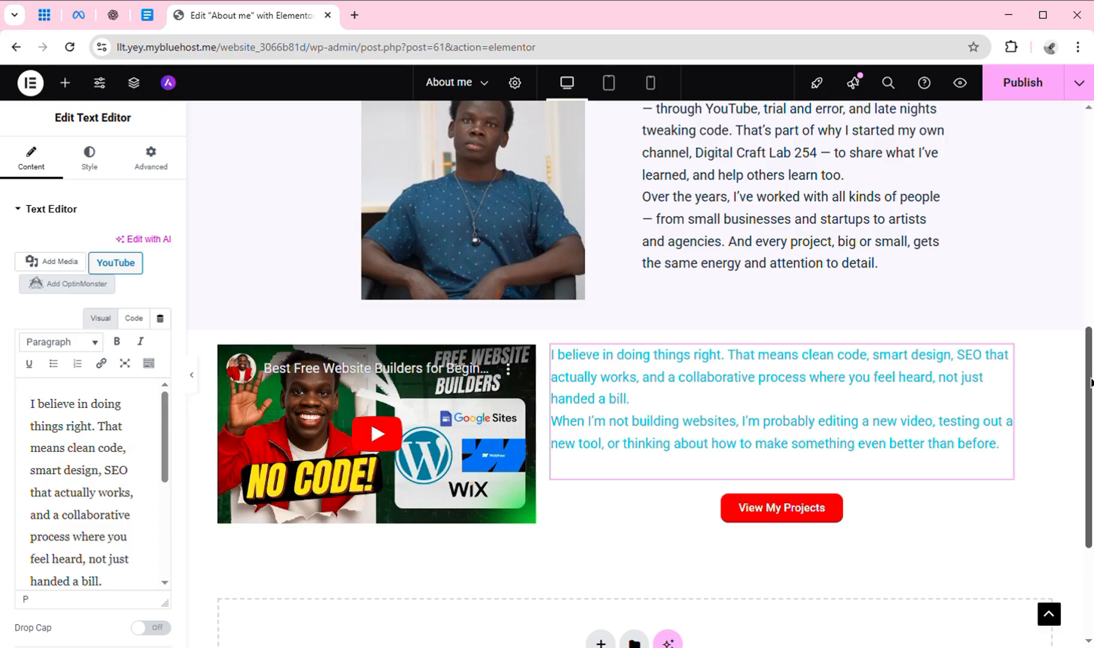
pyautogui.moveTo(1091, 381)
pyautogui.mouseDown()
pyautogui.moveTo(1067, 264)
pyautogui.moveTo(1087, 408)
pyautogui.moveTo(1077, 377)
pyautogui.mouseUp()
pyautogui.scroll(-3, 1057, 277)
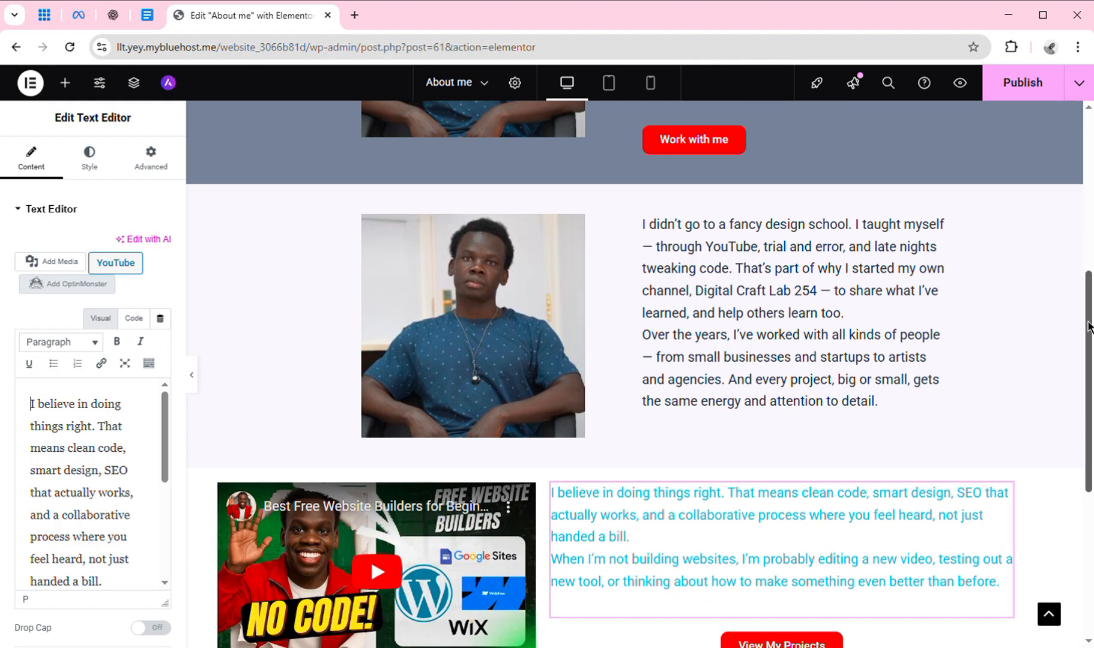
pyautogui.moveTo(1090, 325); pyautogui.dragTo(1092, 390)
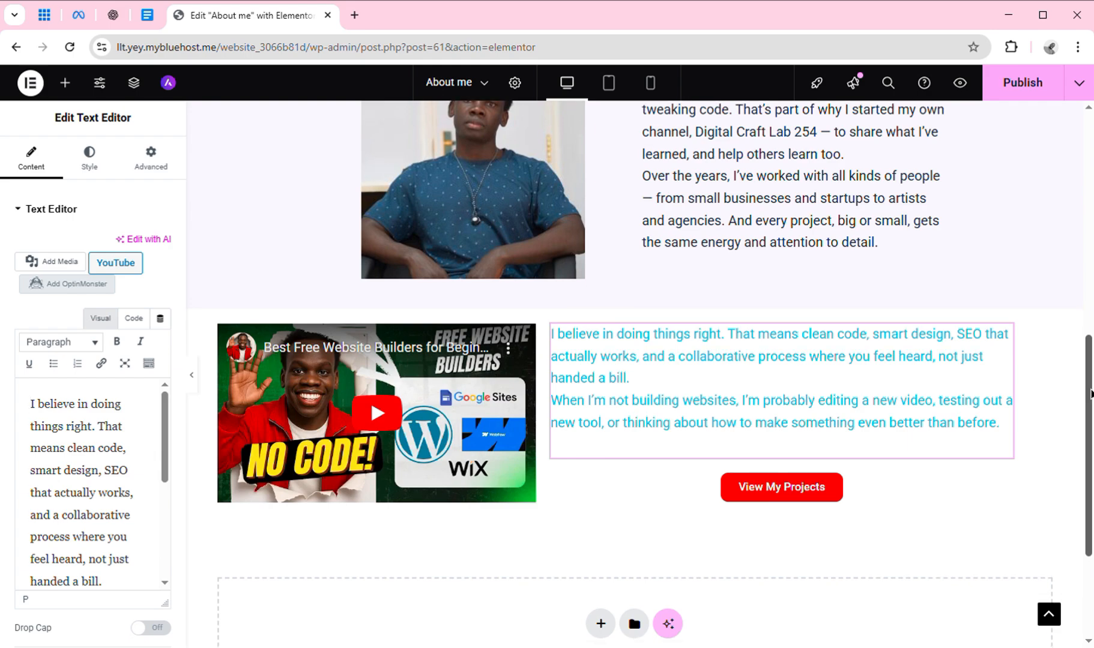
pyautogui.moveTo(1092, 394); pyautogui.dragTo(1091, 428)
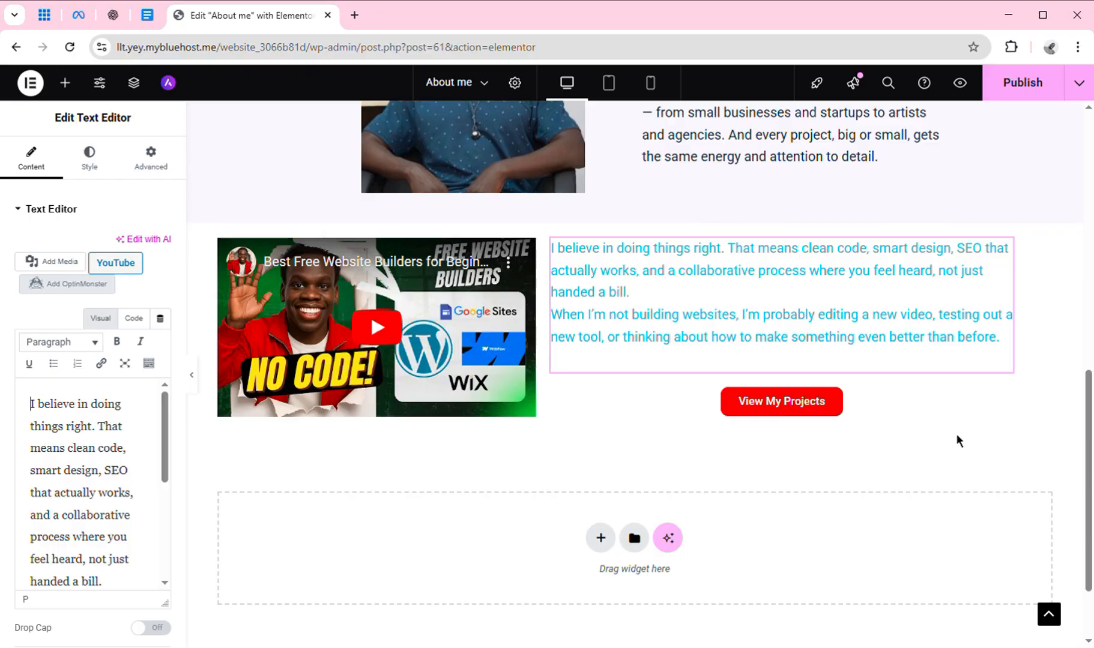
pyautogui.moveTo(1090, 448); pyautogui.dragTo(1091, 410)
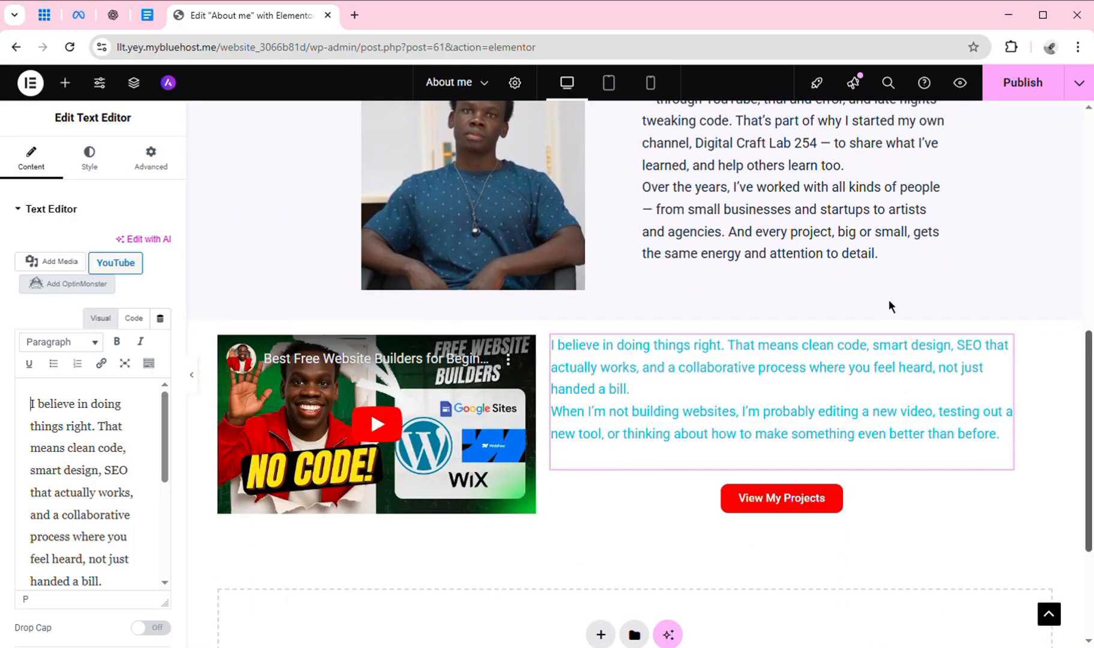
pyautogui.click(147, 18)
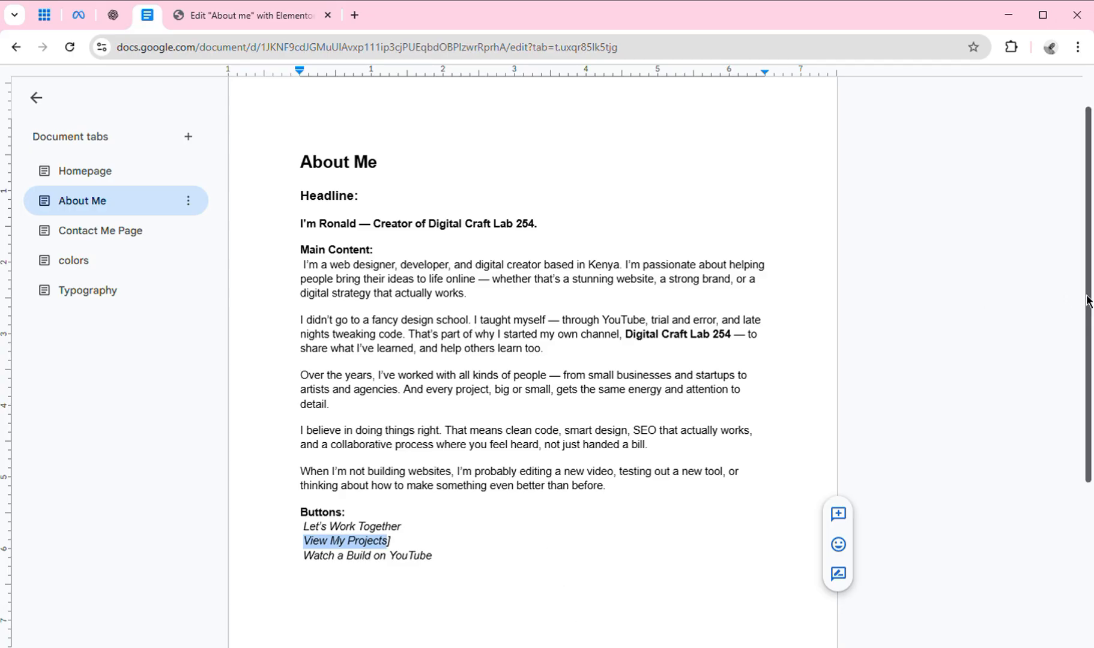
pyautogui.moveTo(1088, 301)
pyautogui.mouseDown()
pyautogui.moveTo(1089, 445)
pyautogui.moveTo(1088, 310)
pyautogui.mouseUp()
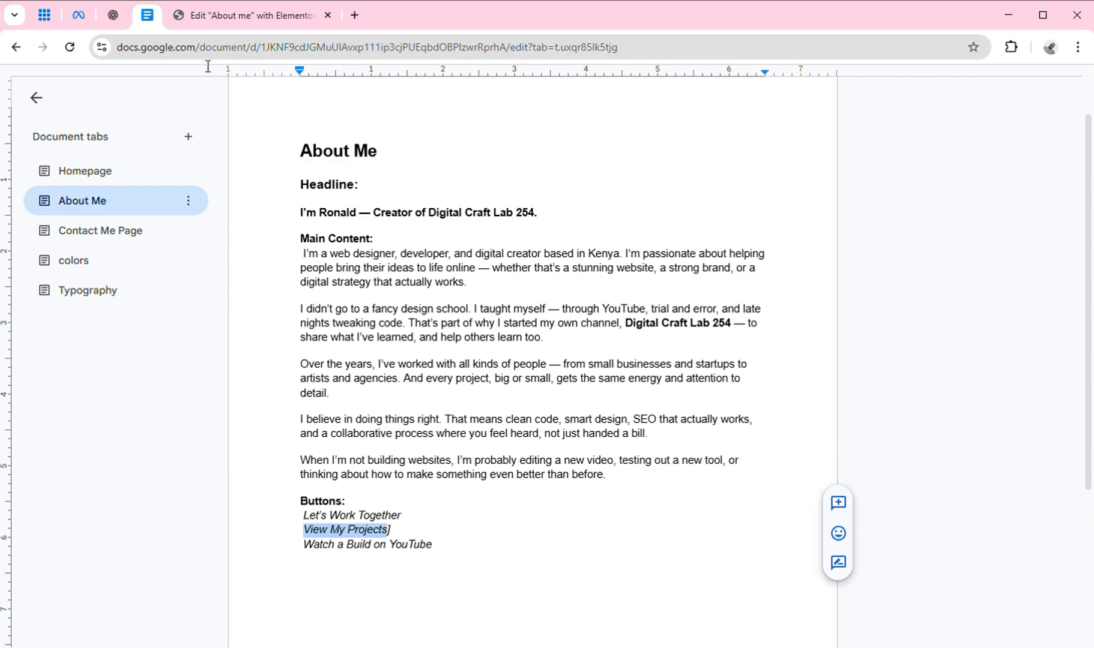
pyautogui.click(263, 17)
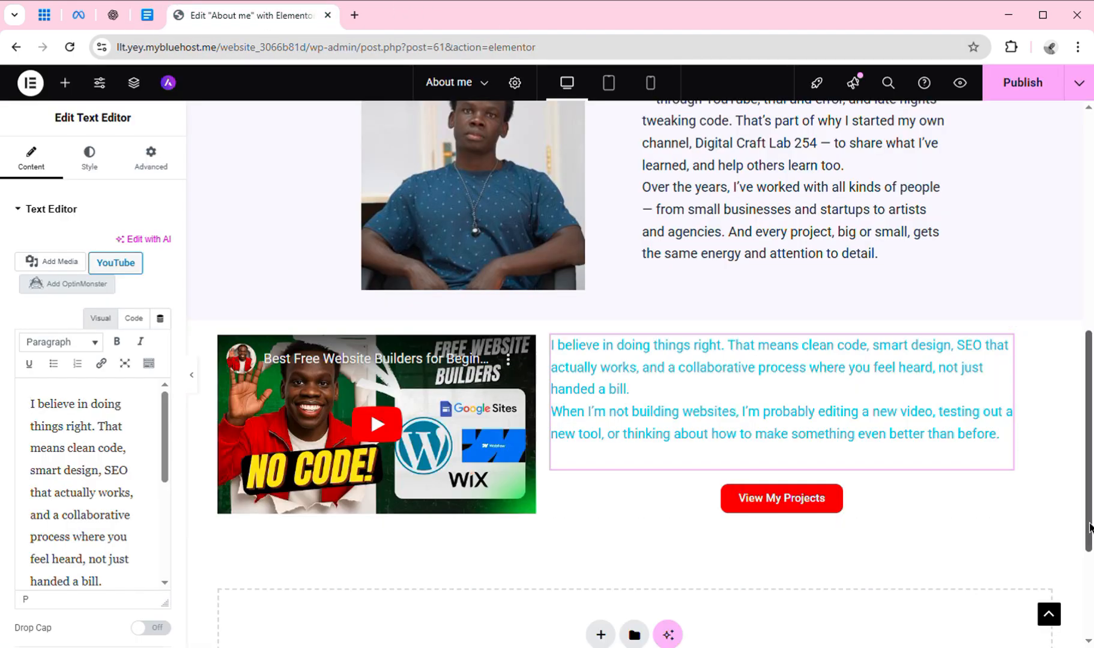
pyautogui.scroll(9, 1070, 432)
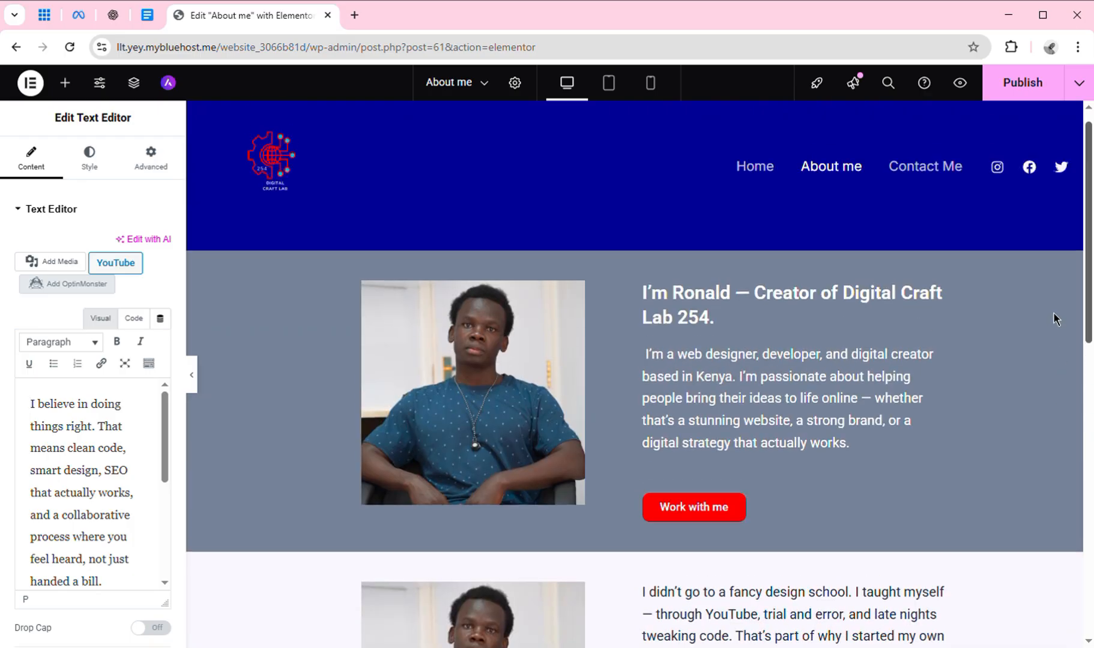
pyautogui.scroll(-5, 1085, 288)
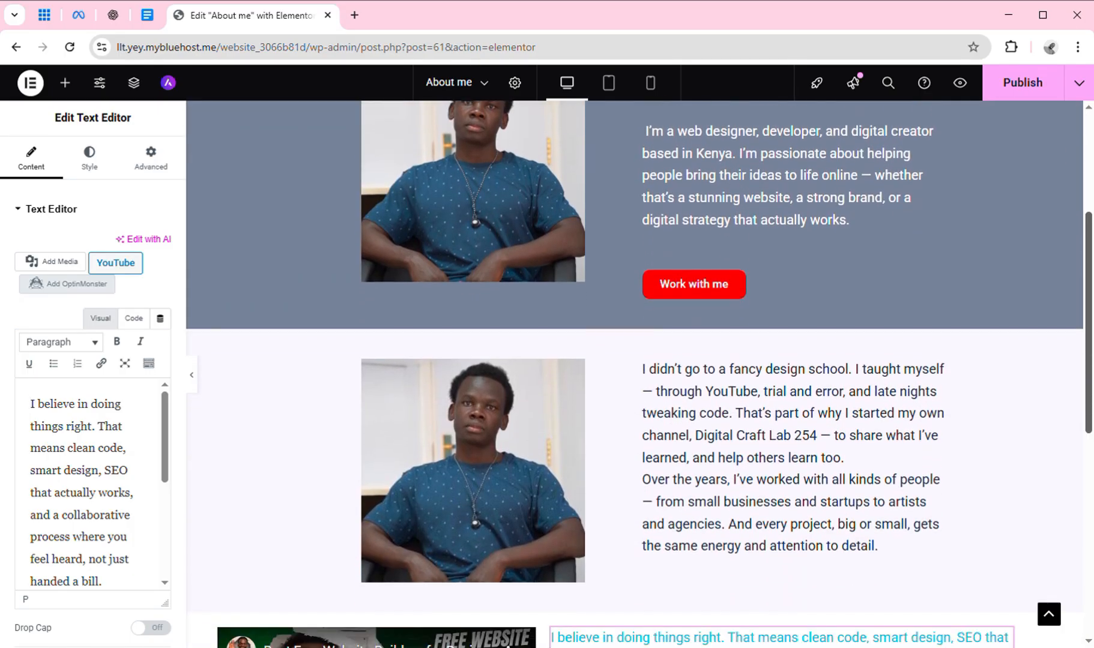
pyautogui.scroll(-3, 634, 372)
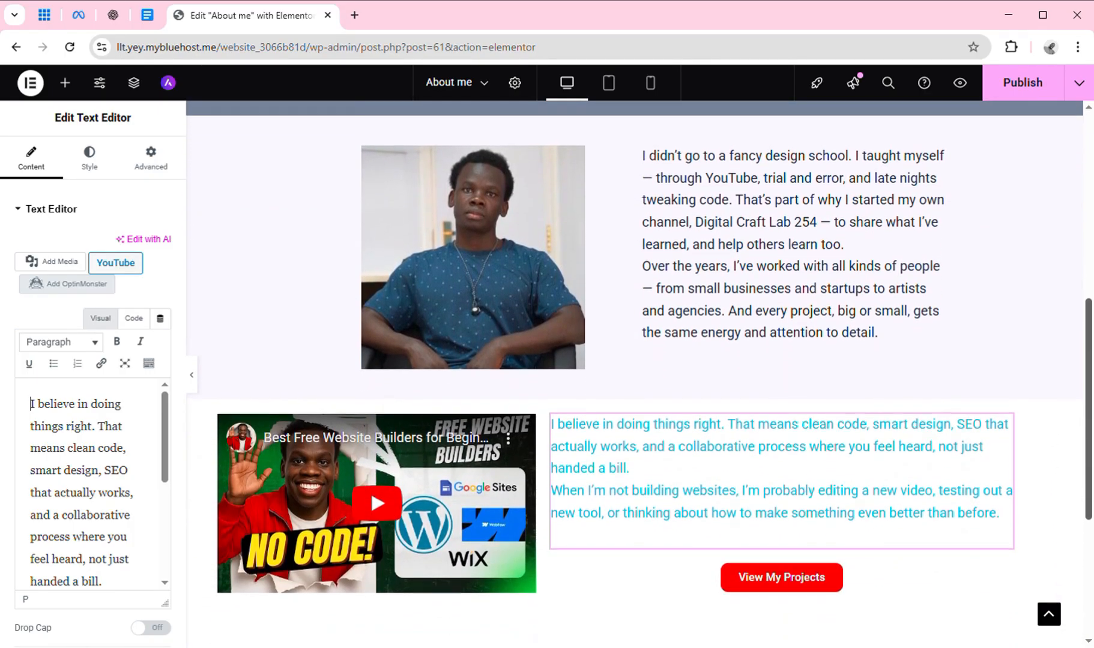
pyautogui.scroll(9, 639, 372)
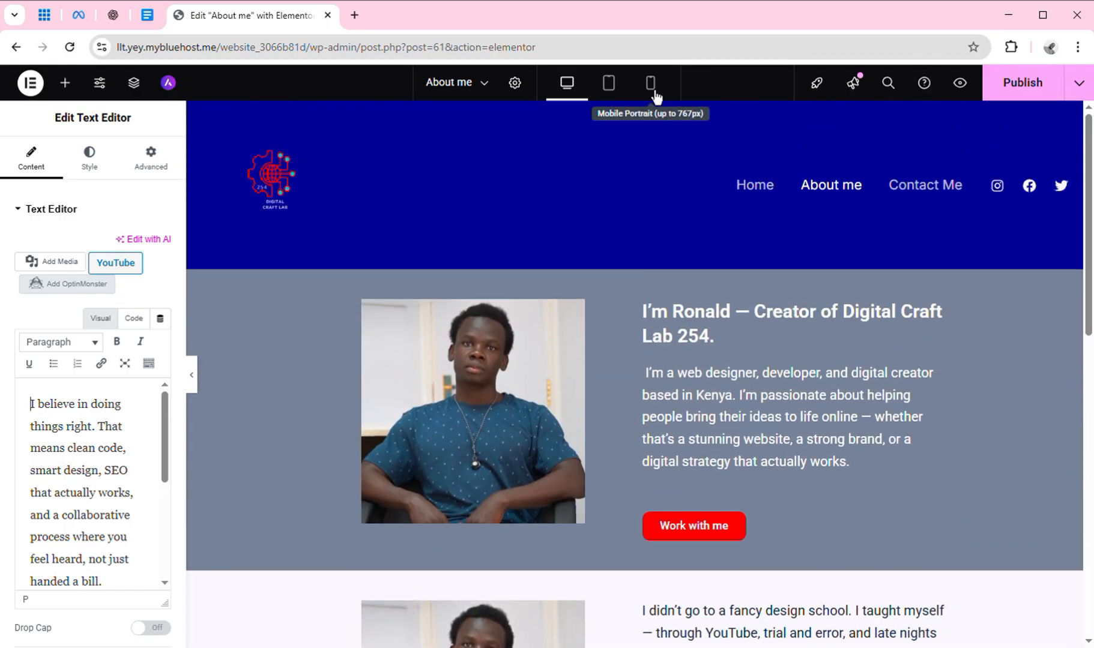
pyautogui.click(622, 100)
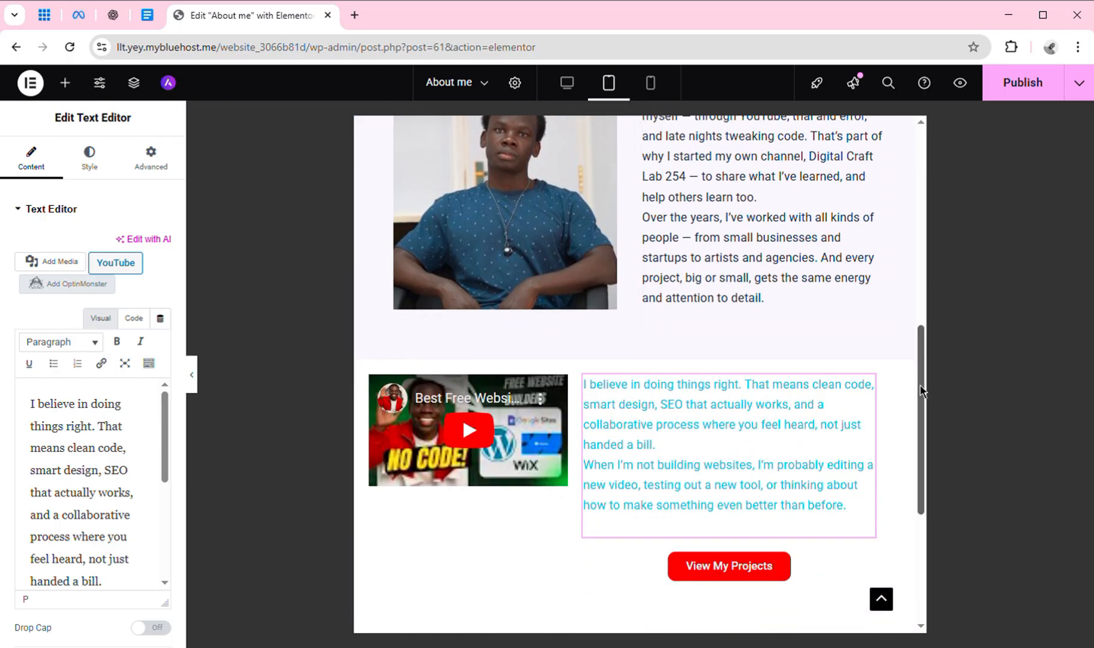
pyautogui.moveTo(921, 390); pyautogui.dragTo(922, 239)
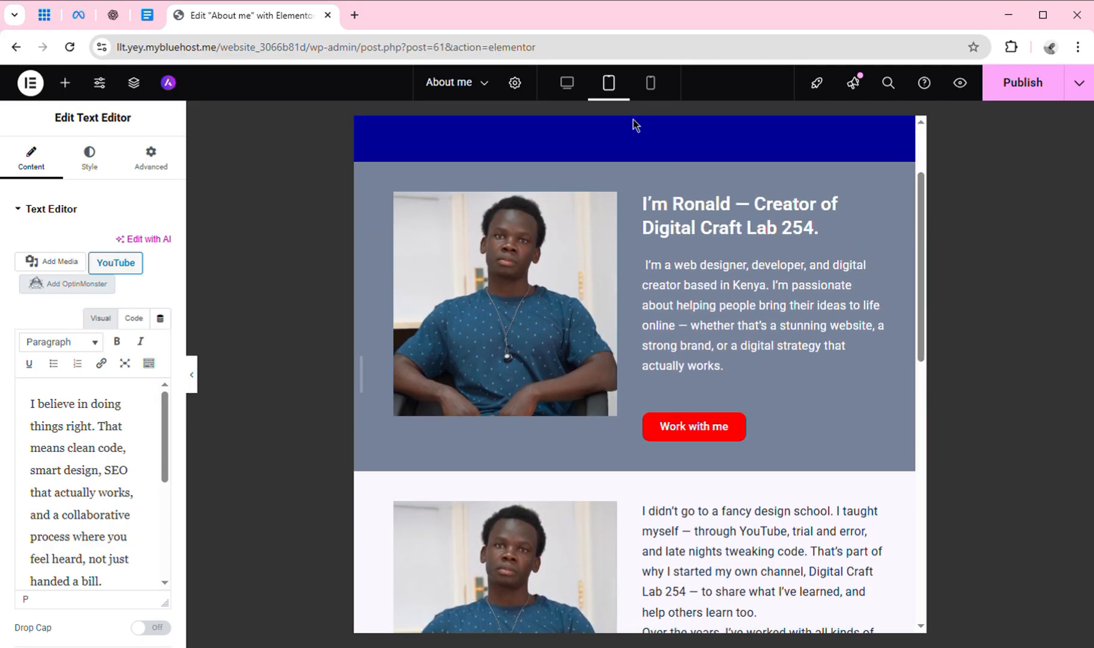
pyautogui.click(651, 84)
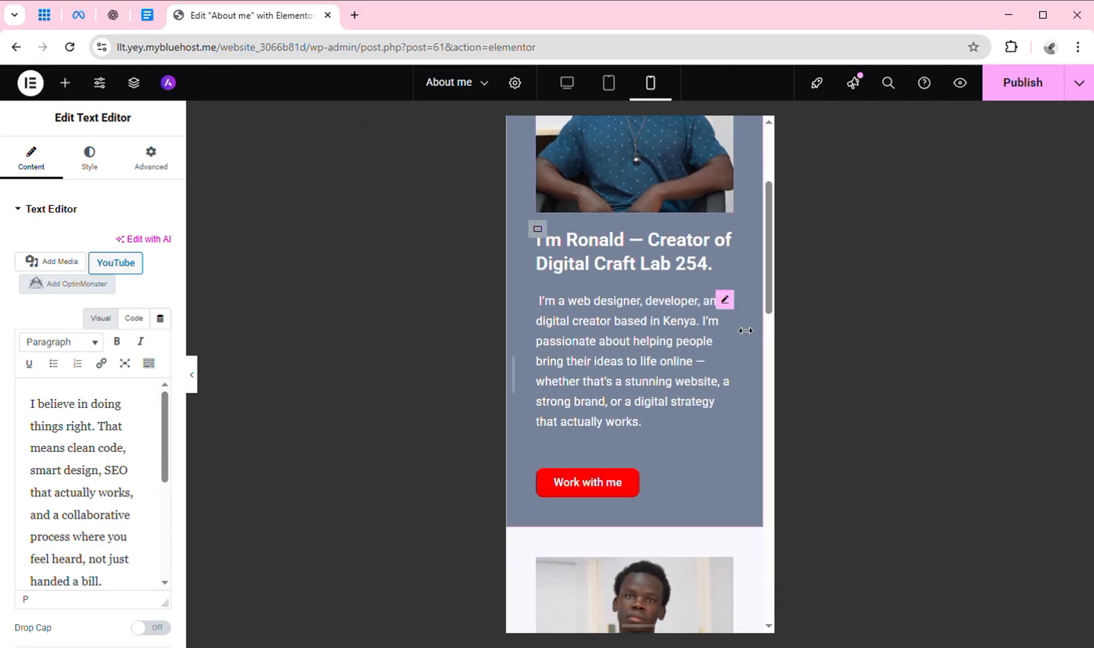
pyautogui.moveTo(769, 308); pyautogui.dragTo(773, 530)
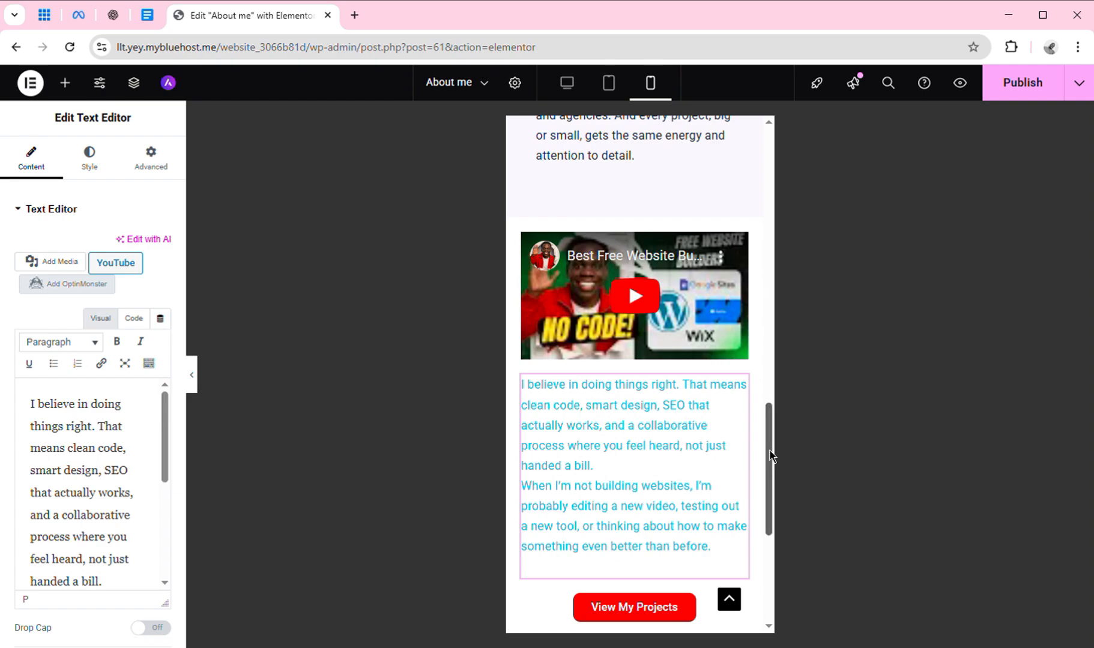
pyautogui.moveTo(771, 457); pyautogui.dragTo(749, 293)
pyautogui.scroll(2, 749, 298)
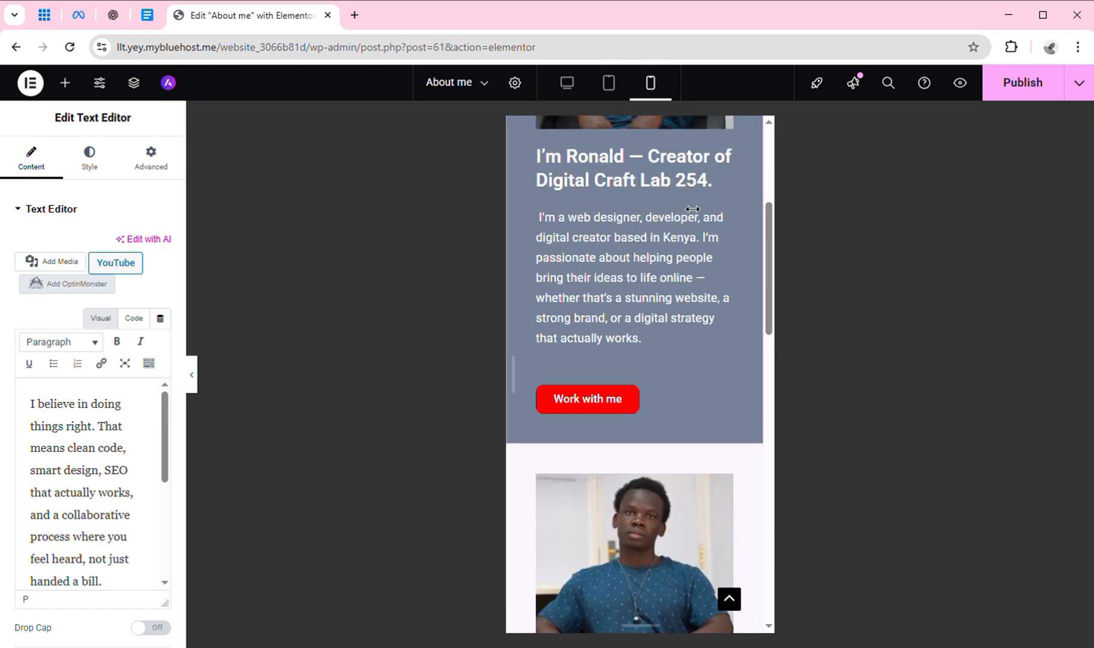
pyautogui.click(569, 85)
pyautogui.scroll(-5, 494, 510)
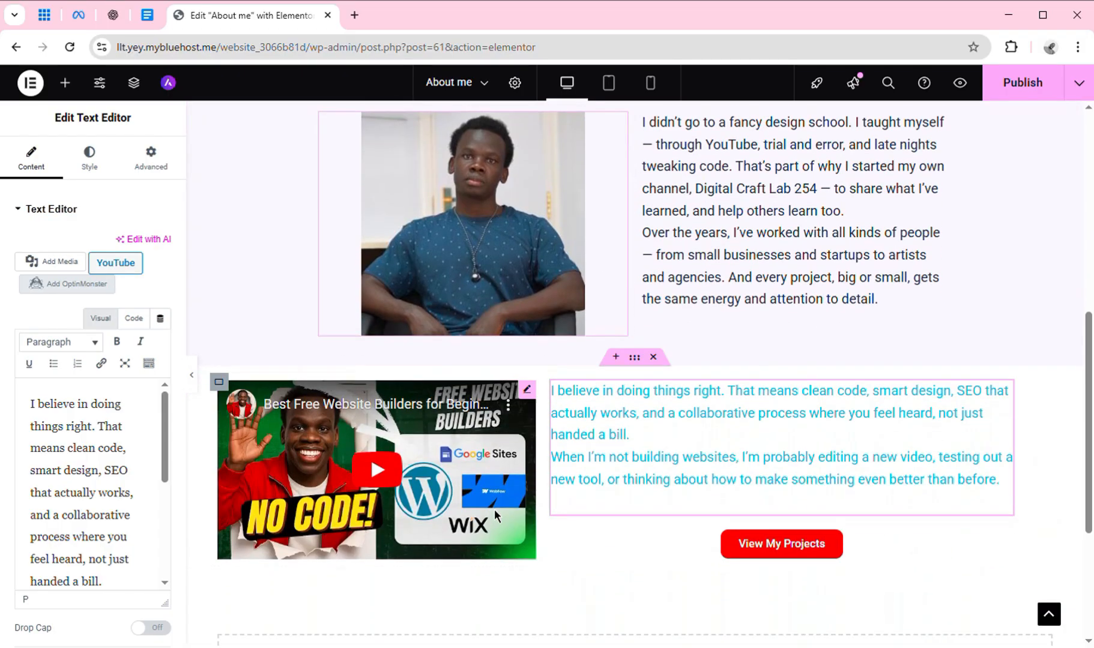
pyautogui.click(479, 190)
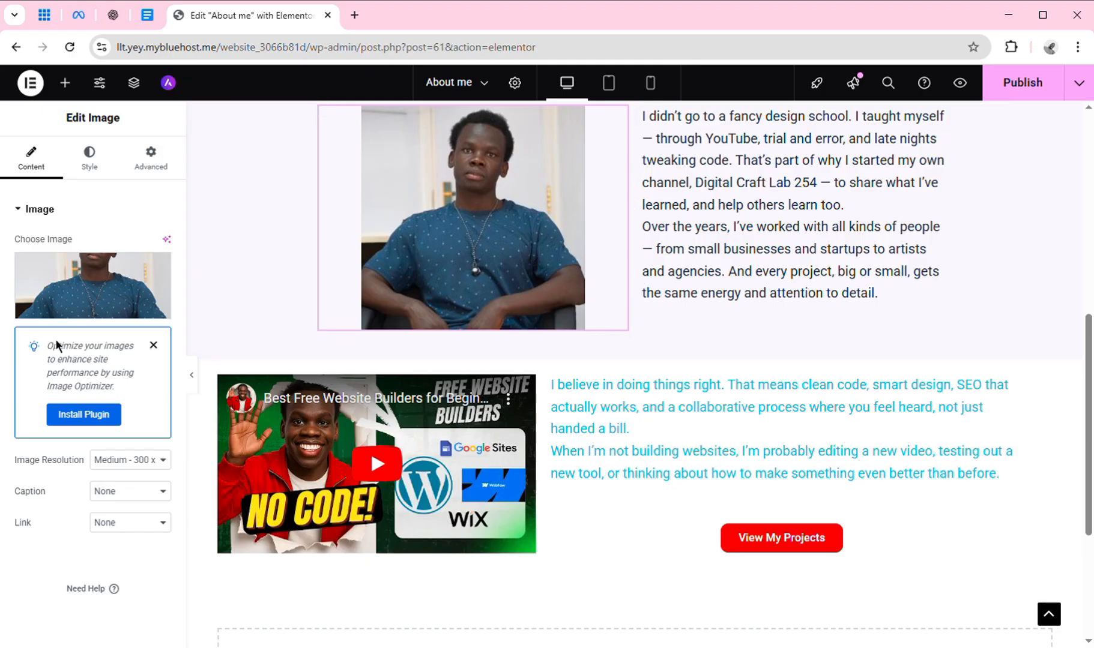
pyautogui.click(90, 310)
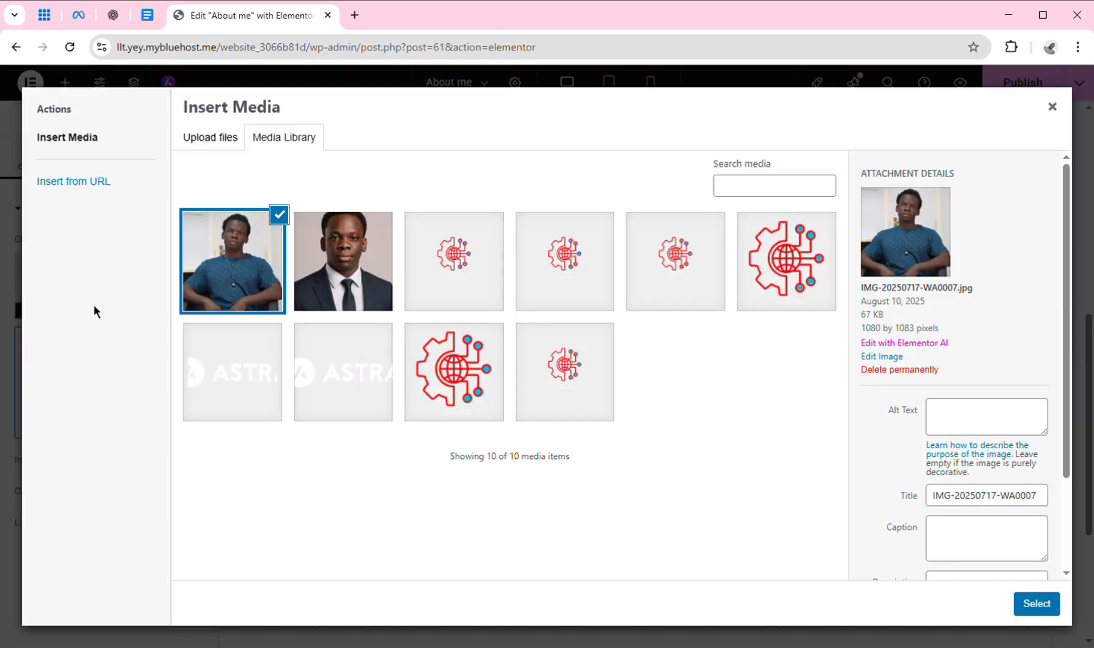
pyautogui.click(217, 139)
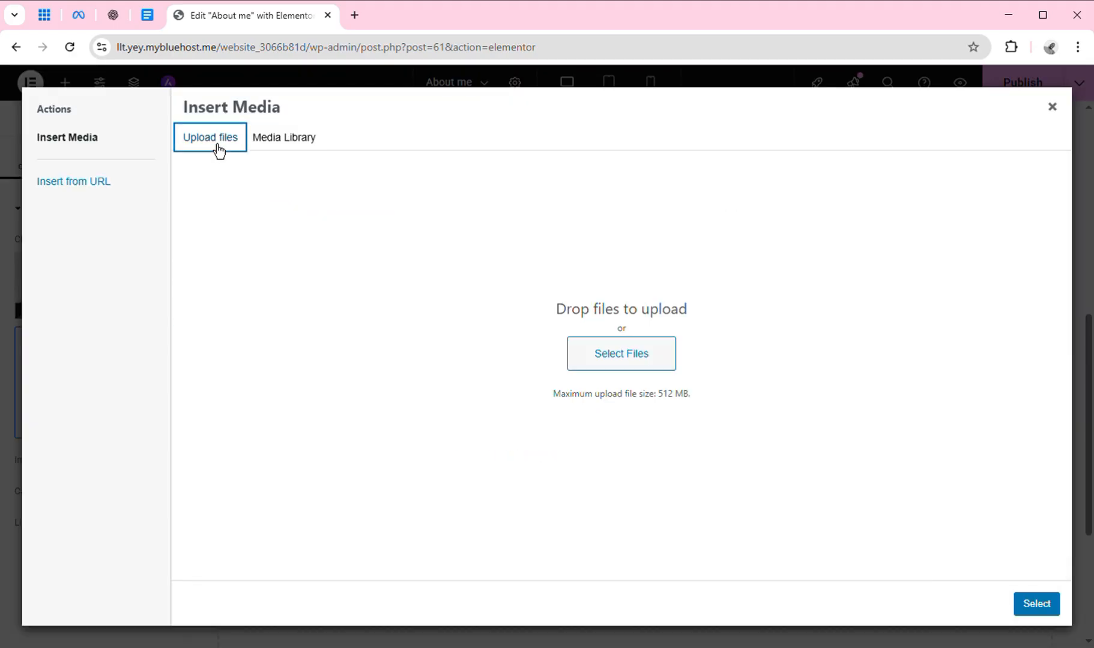
pyautogui.click(608, 352)
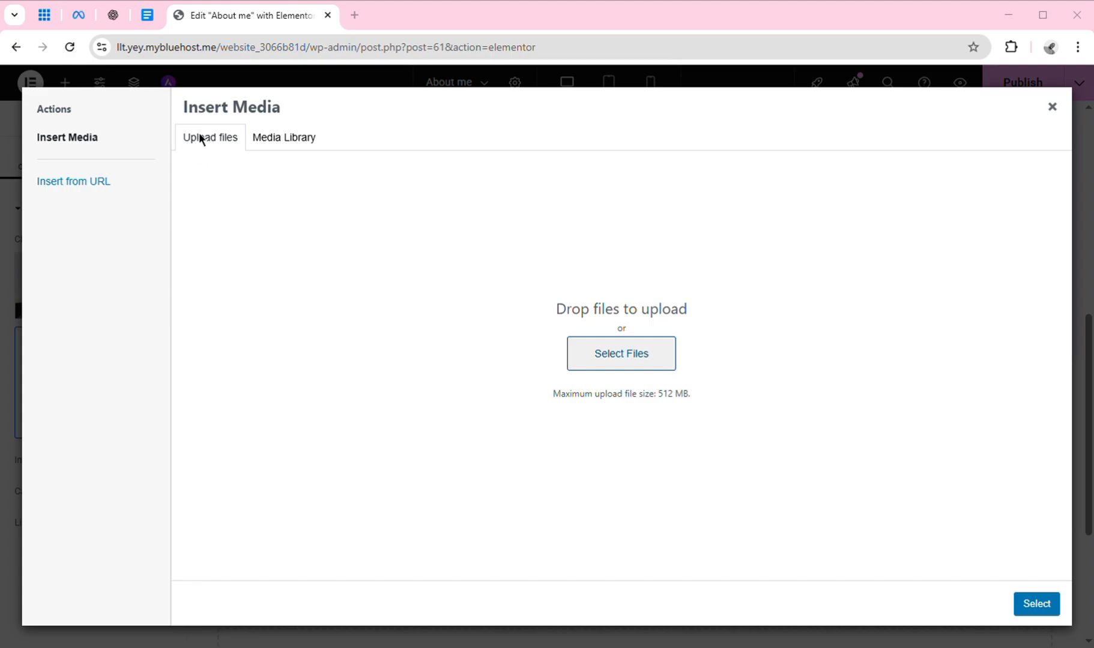
pyautogui.click(1052, 106)
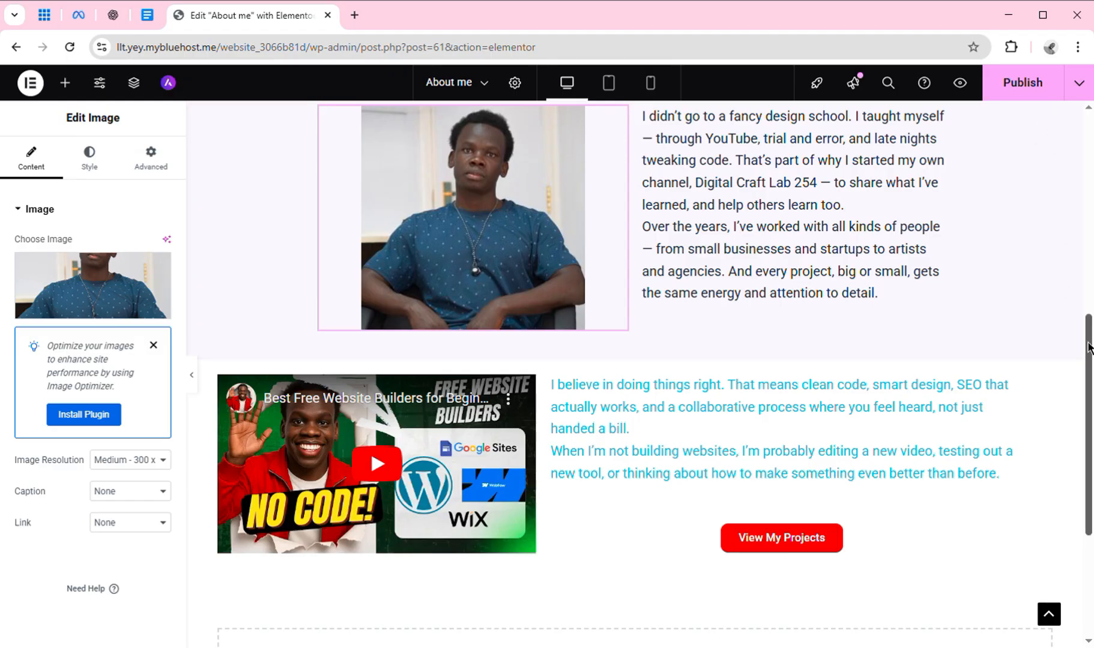
pyautogui.scroll(5, 1089, 347)
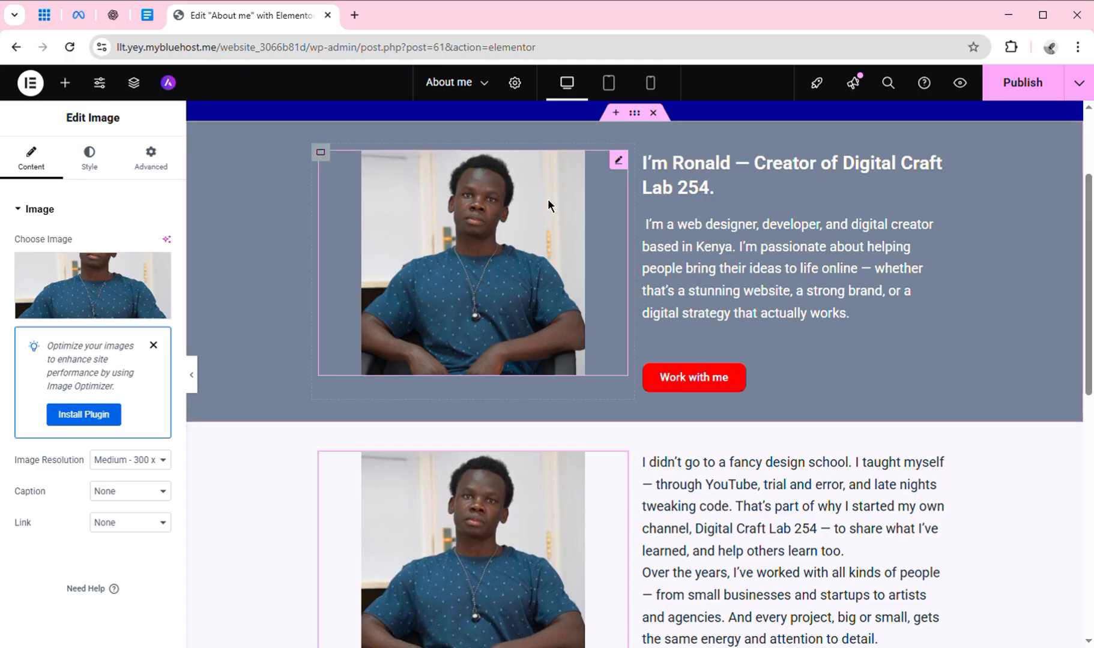
# Swap the hero image for IMG-20250129-WA0022.jpg, the man reading on a leather sofa.
pyautogui.click(630, 173)
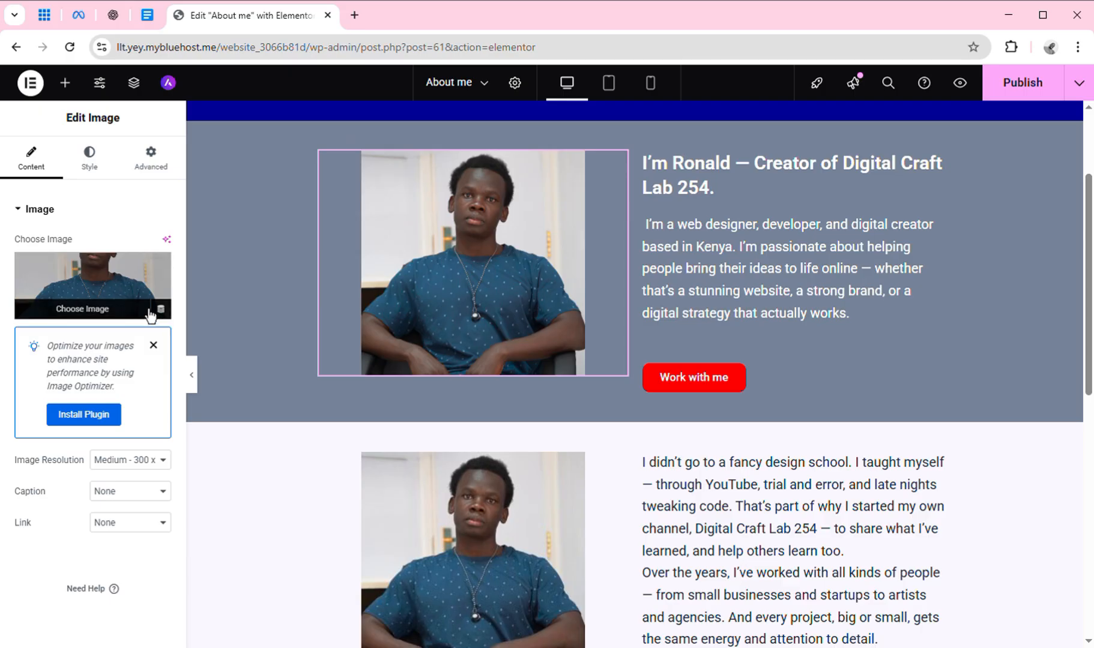
pyautogui.click(143, 309)
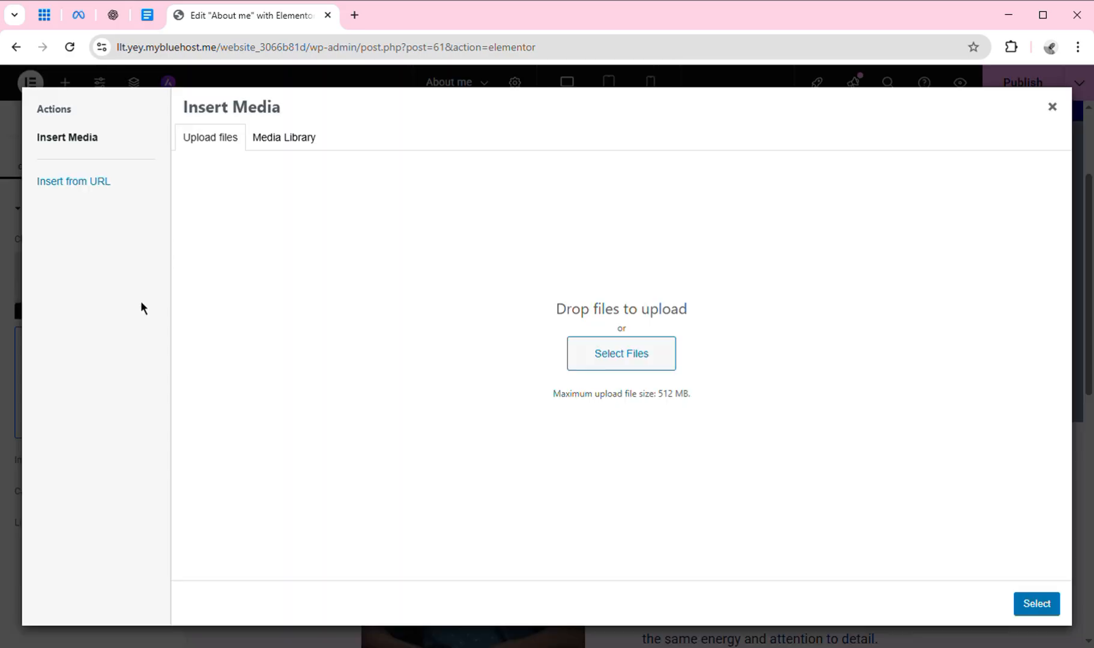
pyautogui.click(628, 353)
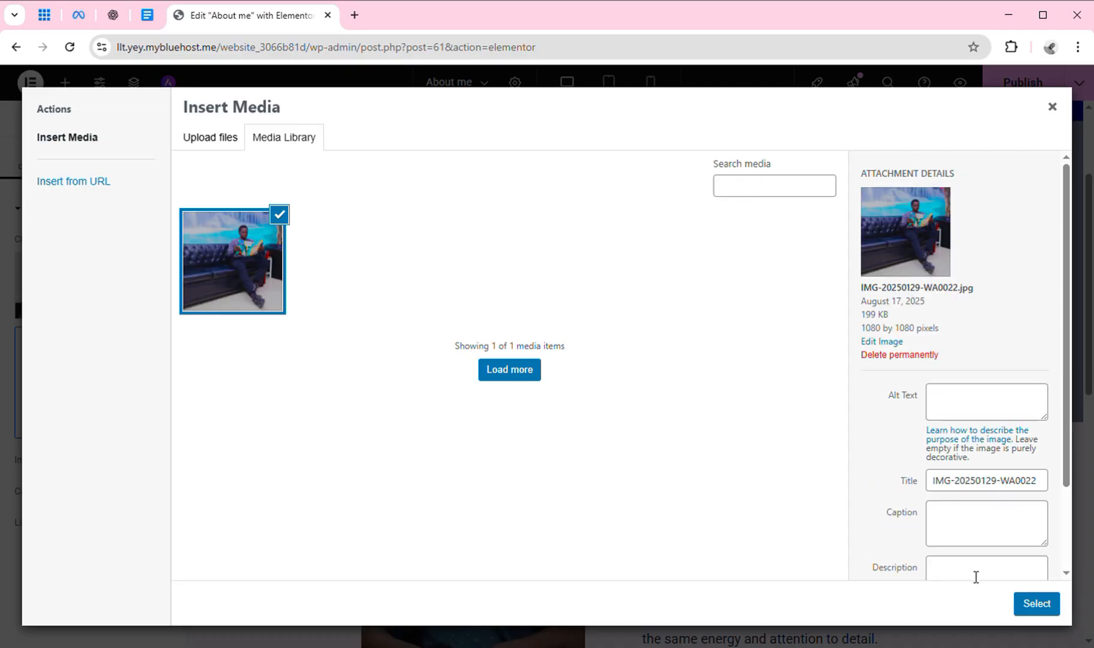
pyautogui.click(1037, 604)
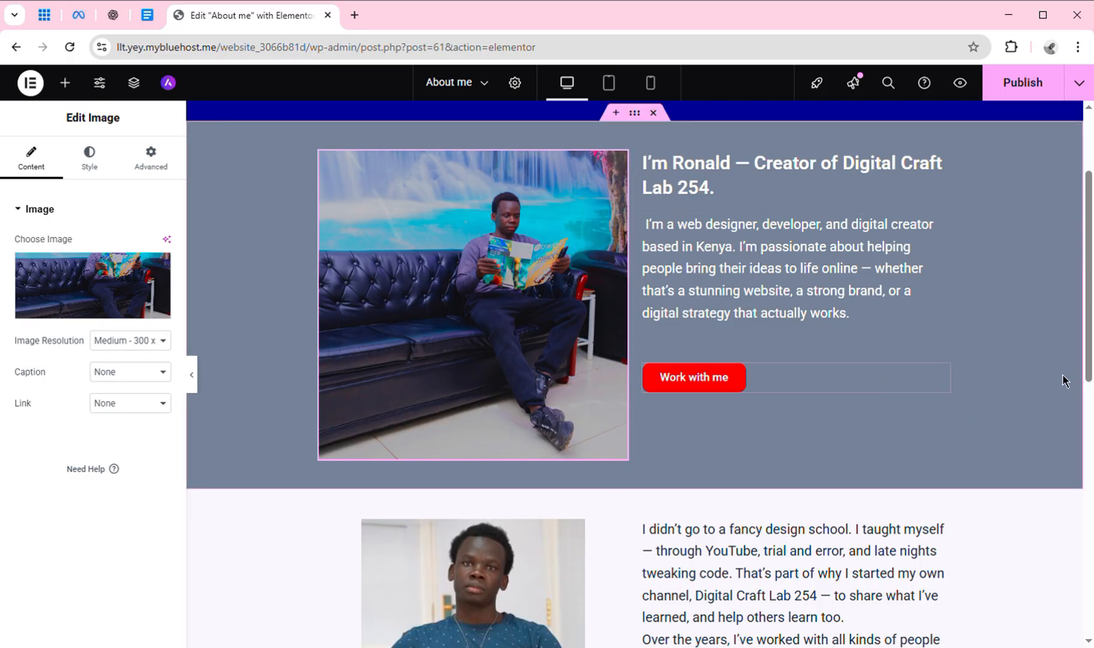
pyautogui.scroll(-4, 1091, 377)
pyautogui.scroll(5, 1091, 376)
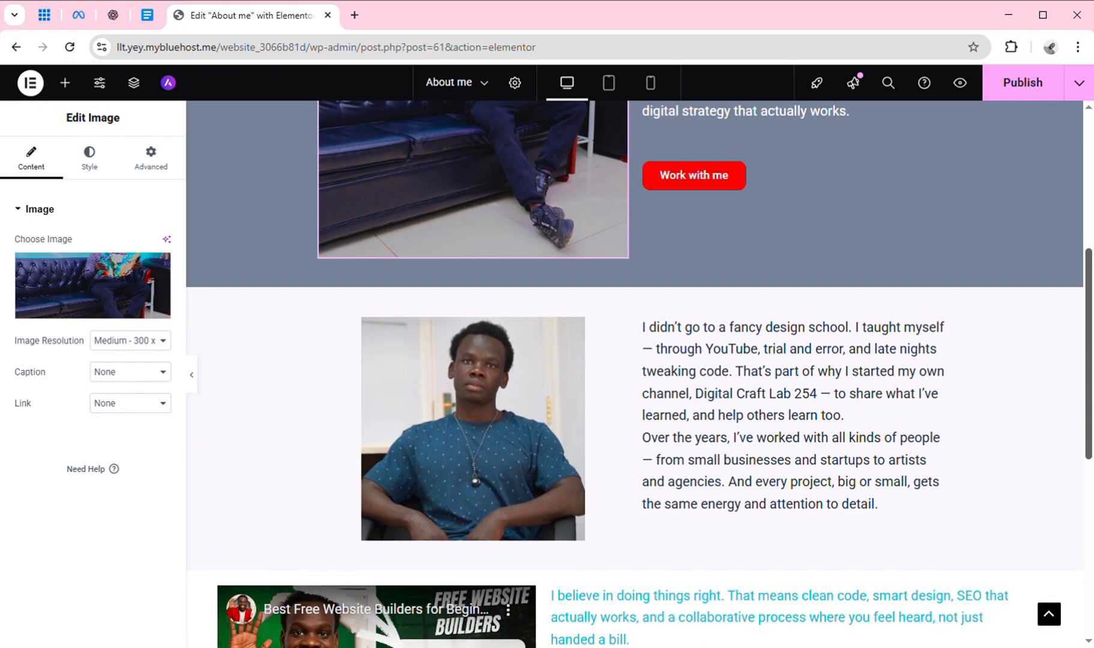
pyautogui.scroll(1, 637, 372)
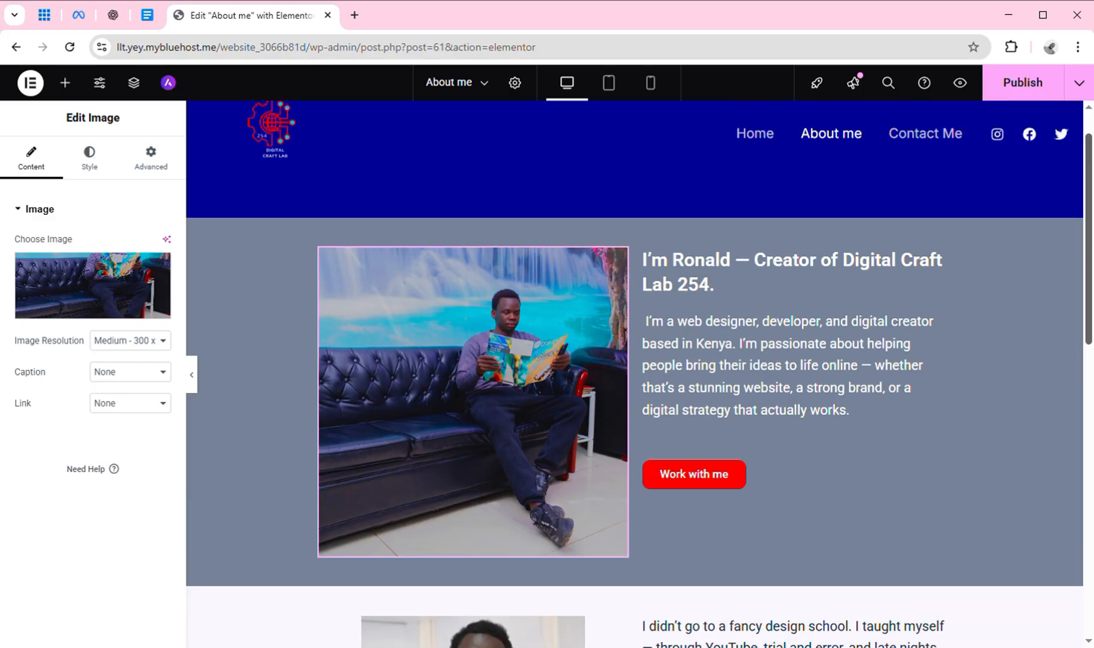
pyautogui.scroll(-5, 637, 372)
pyautogui.scroll(-2, 636, 372)
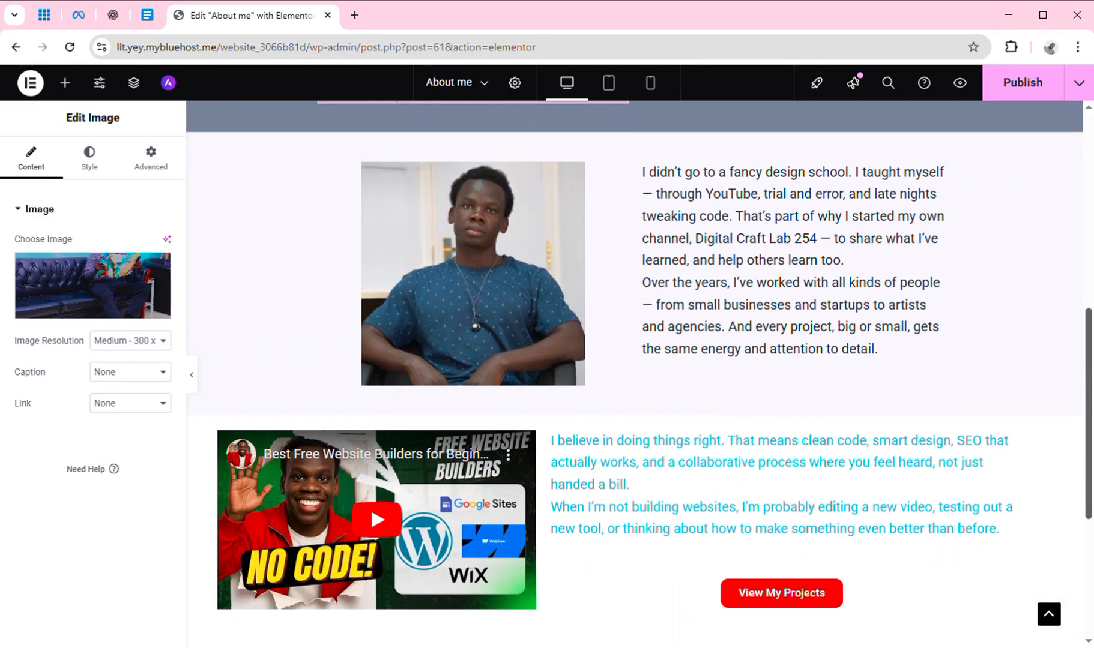
pyautogui.scroll(6, 636, 372)
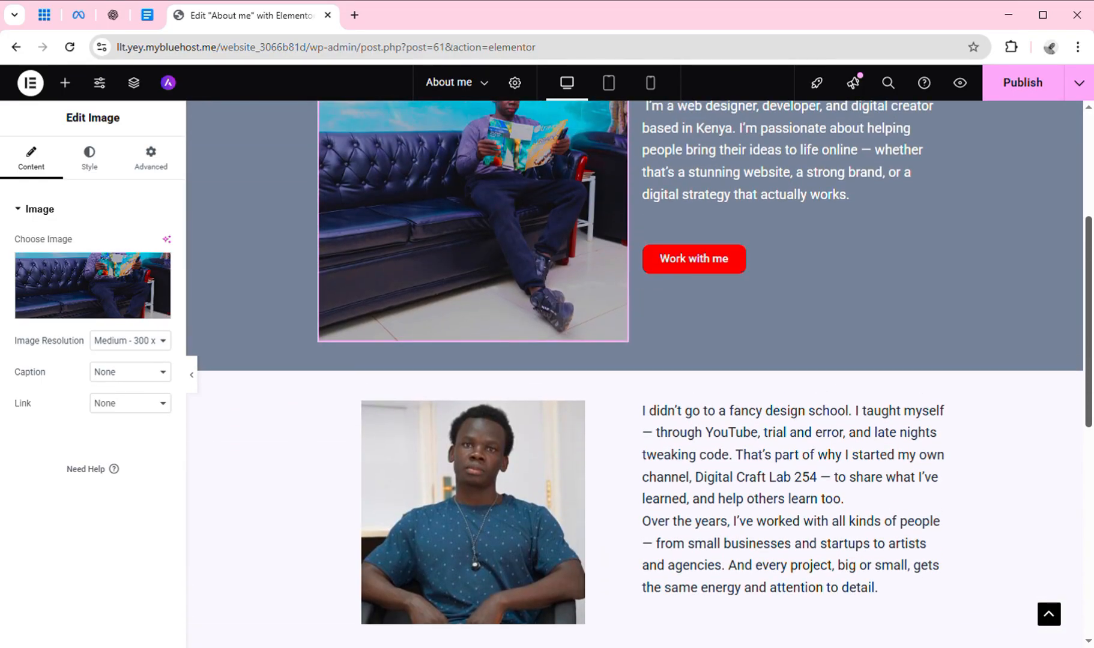
# Try Theme Primary Background on the hero section, then revert it to the grey Primary global colour.
pyautogui.scroll(1, 636, 372)
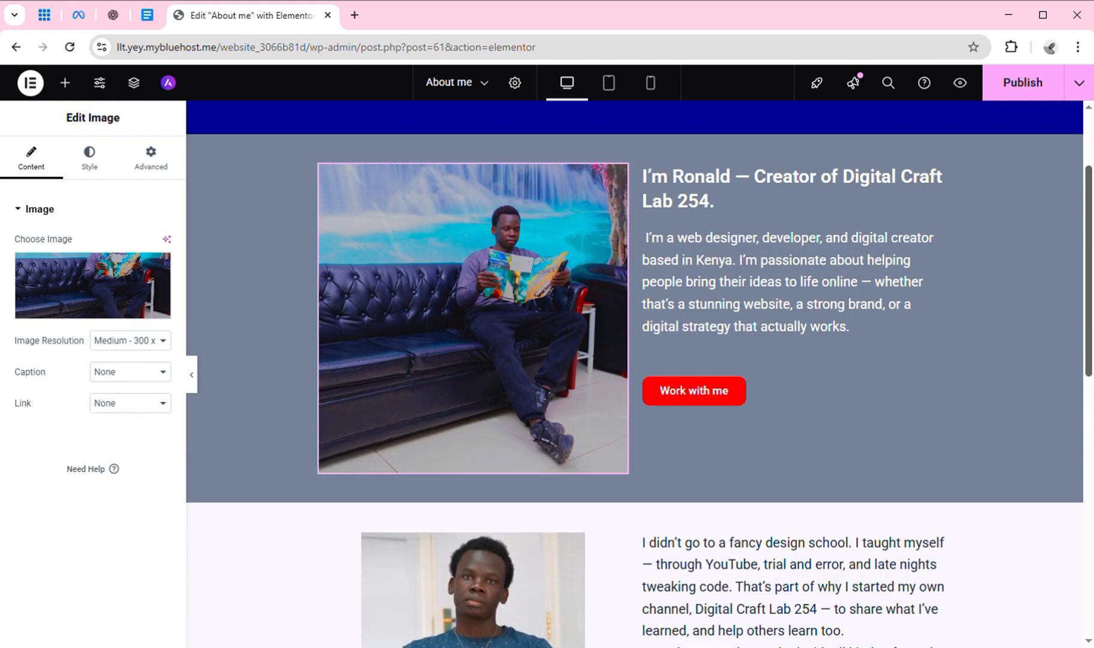
pyautogui.click(642, 139)
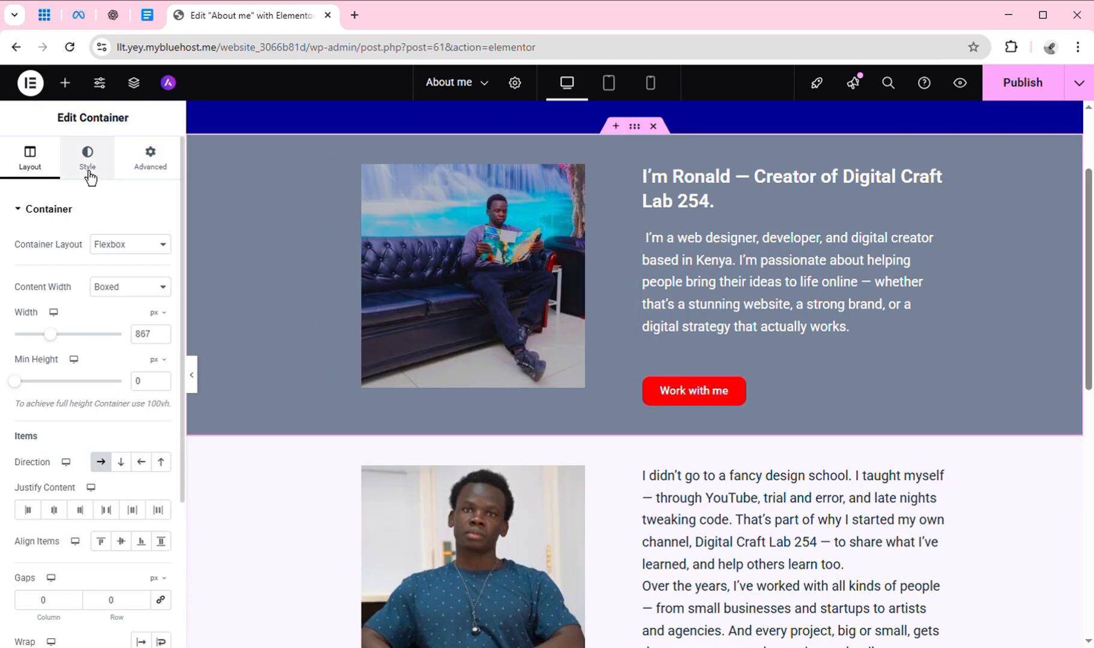
pyautogui.click(88, 161)
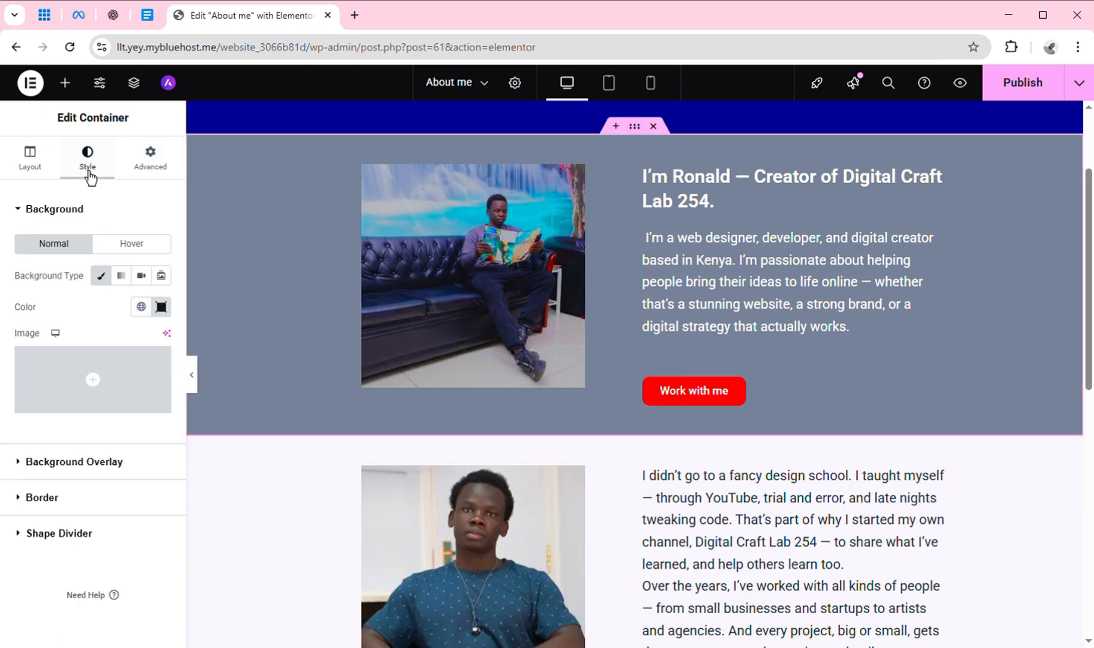
pyautogui.click(149, 315)
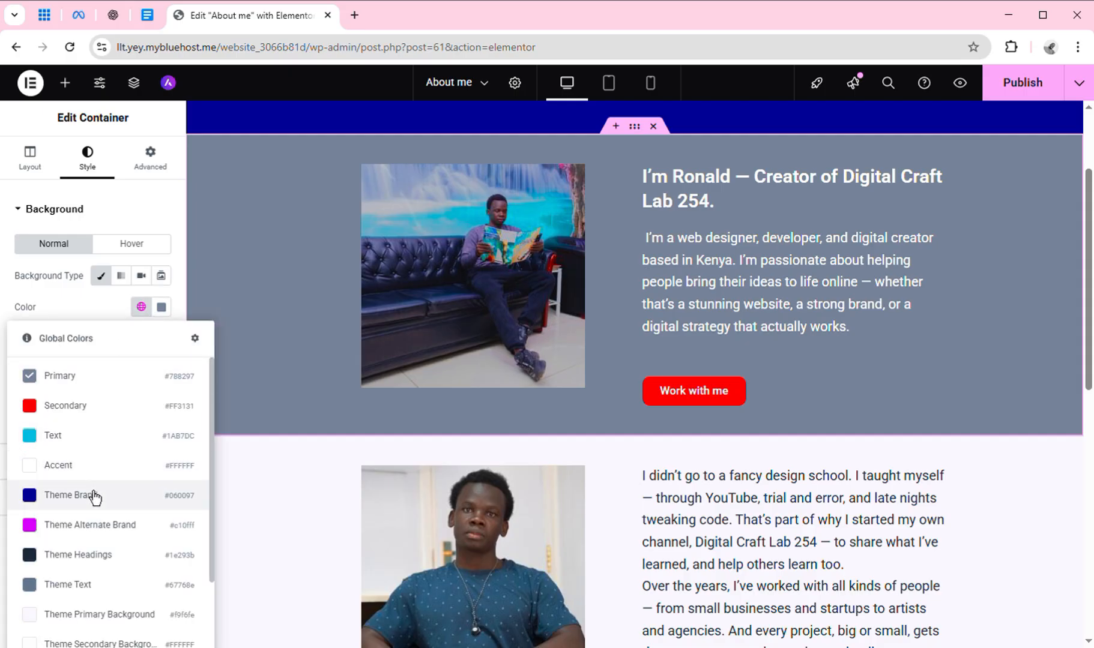
pyautogui.click(117, 624)
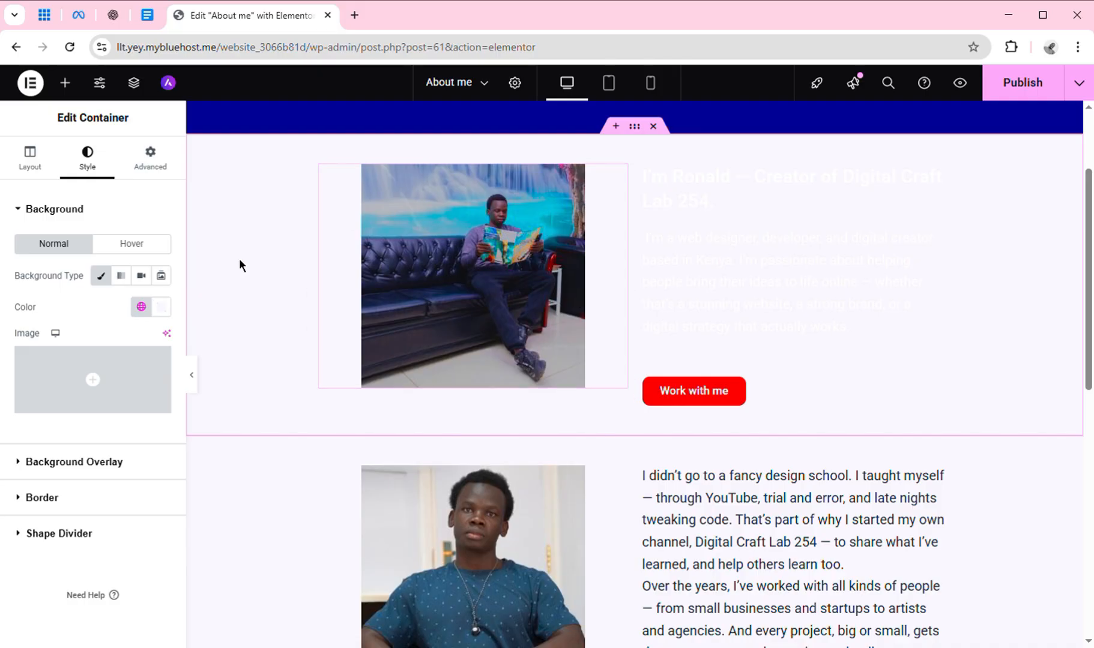
pyautogui.click(148, 314)
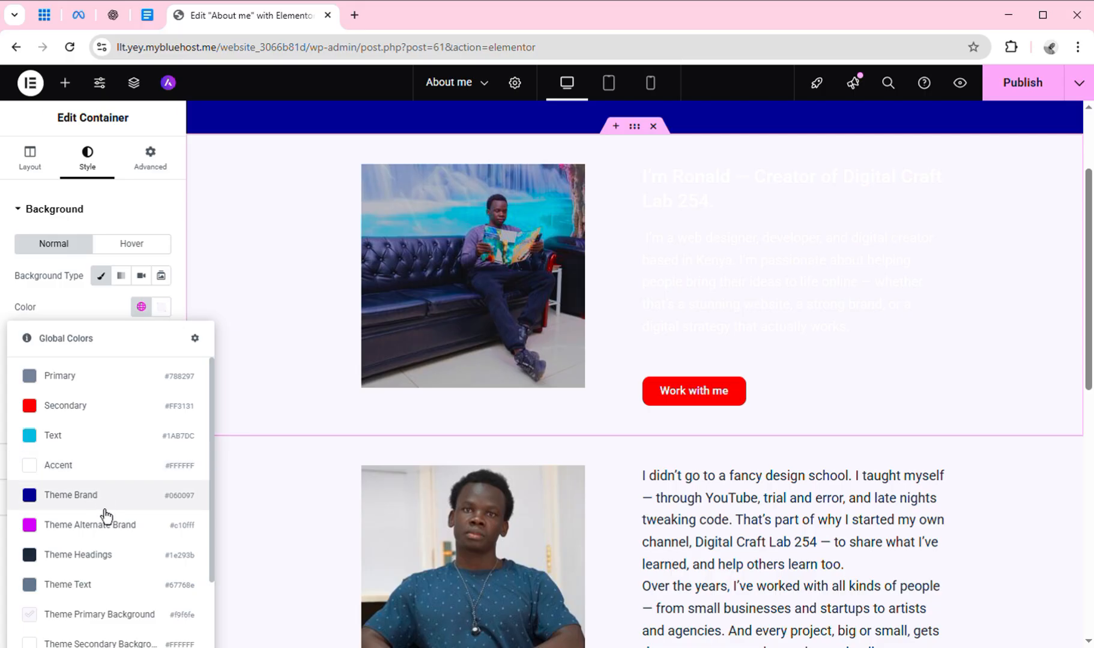
pyautogui.click(138, 387)
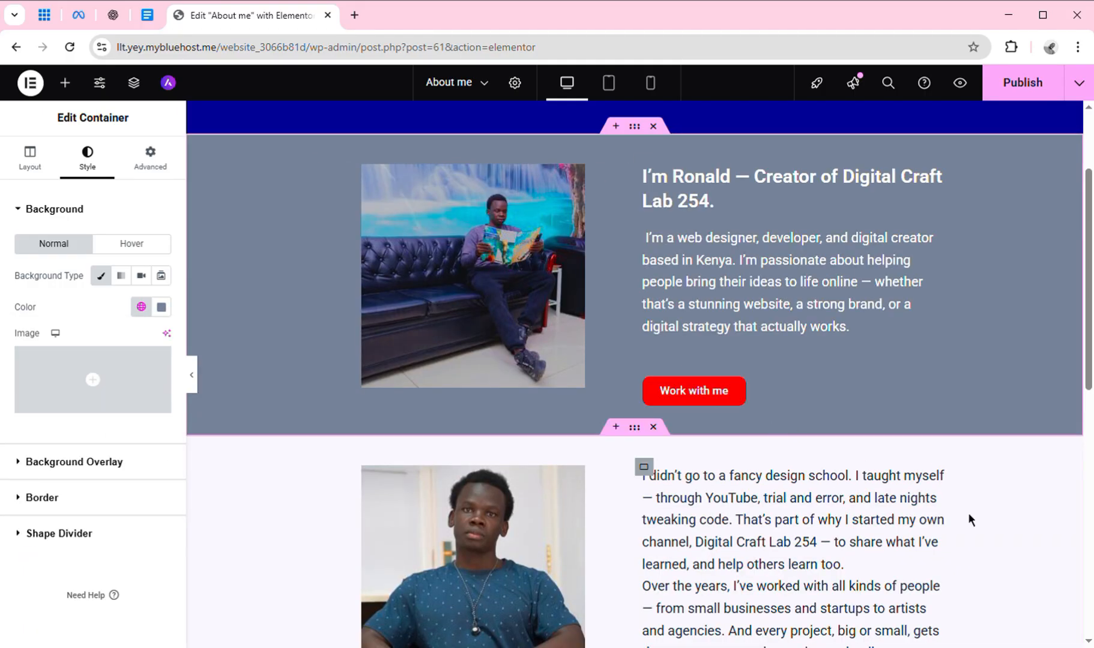
pyautogui.scroll(-8, 1091, 335)
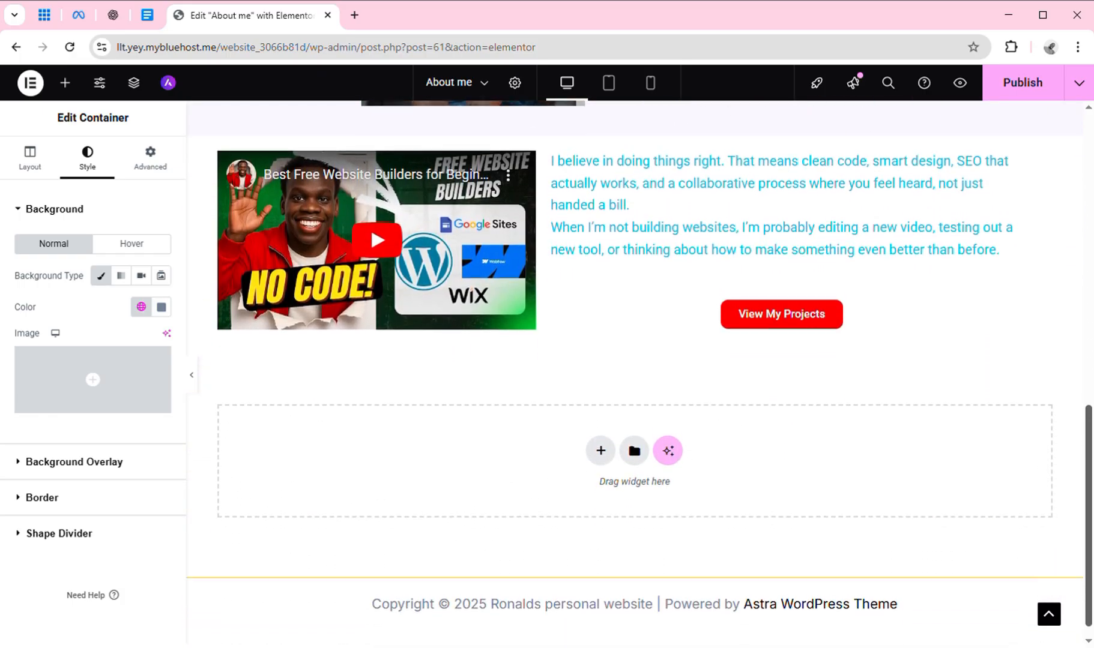
pyautogui.scroll(5, 1091, 440)
pyautogui.scroll(6, 1078, 329)
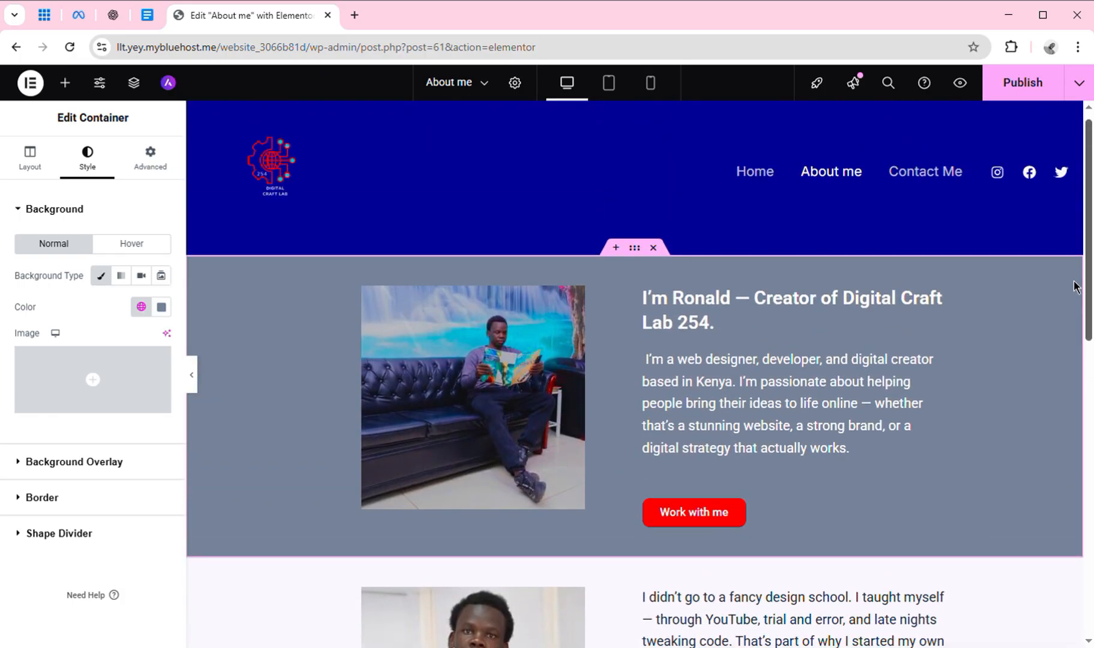
pyautogui.scroll(-2, 1077, 339)
# Drop a Spacer above the blue-shirt portrait and set its height to 54 px.
pyautogui.moveTo(1076, 329); pyautogui.dragTo(1078, 333)
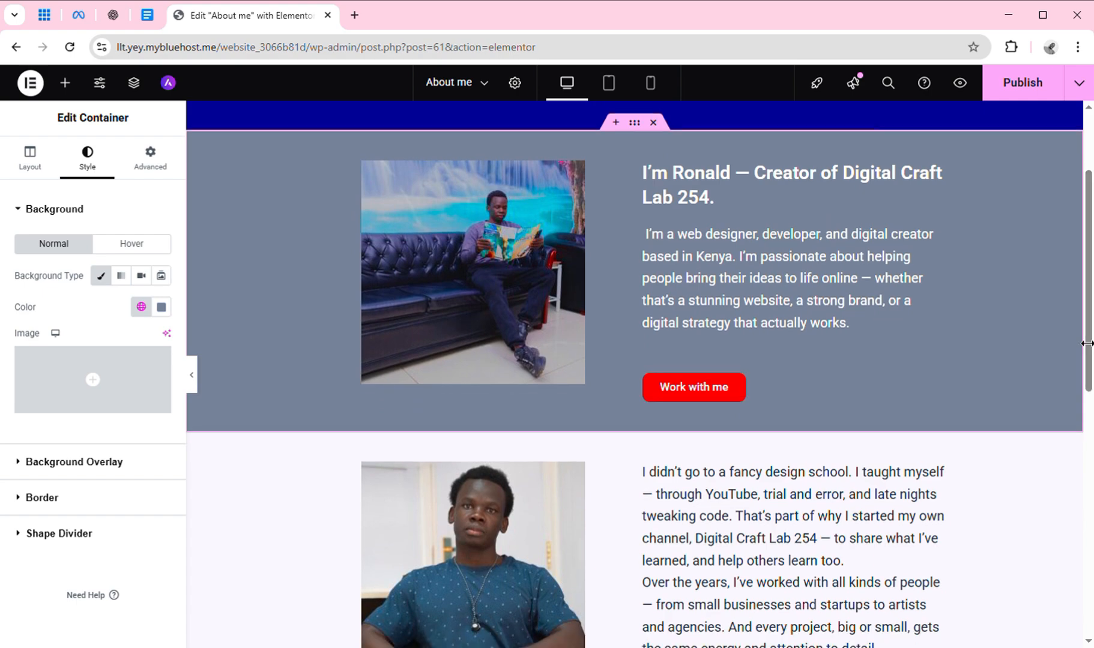
pyautogui.click(66, 84)
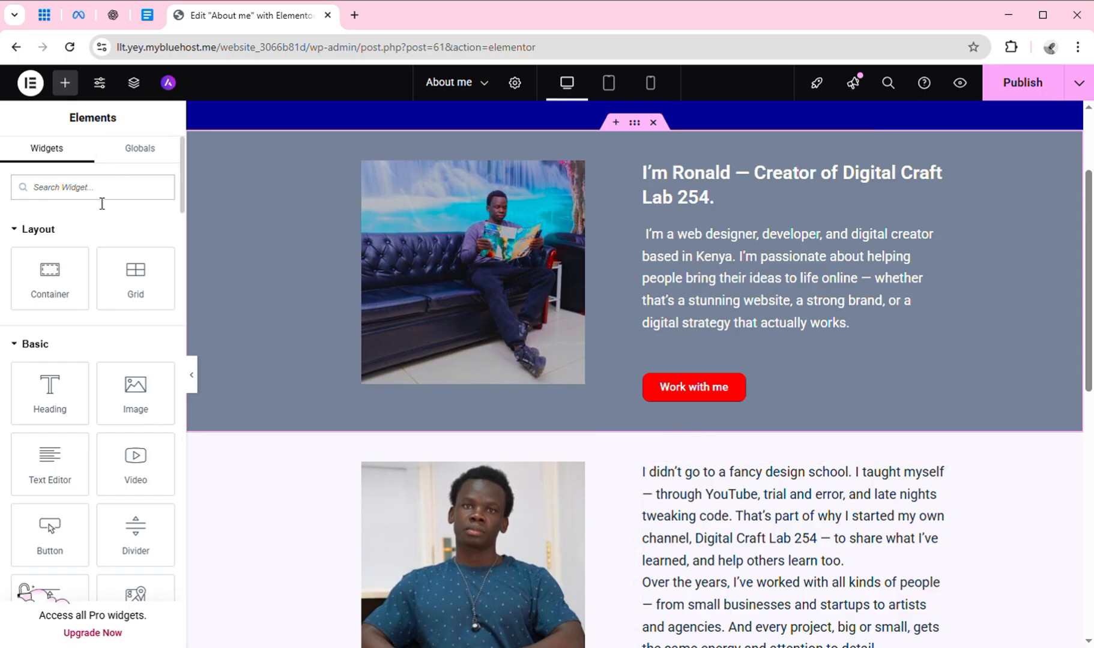
pyautogui.write('spacer')
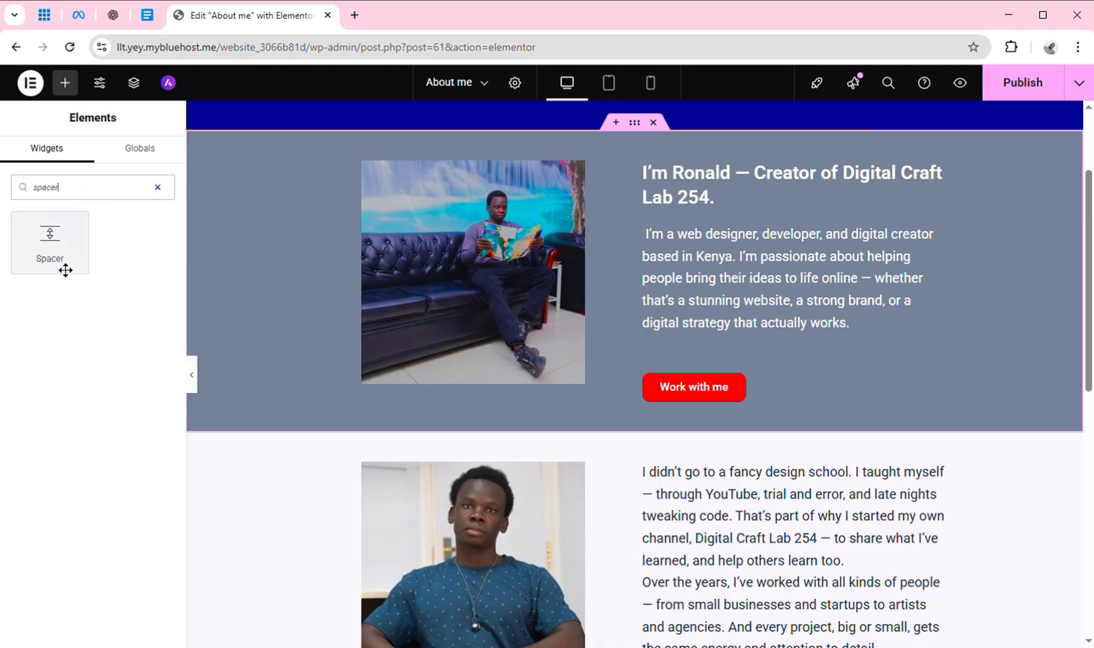
pyautogui.moveTo(72, 266); pyautogui.dragTo(596, 467)
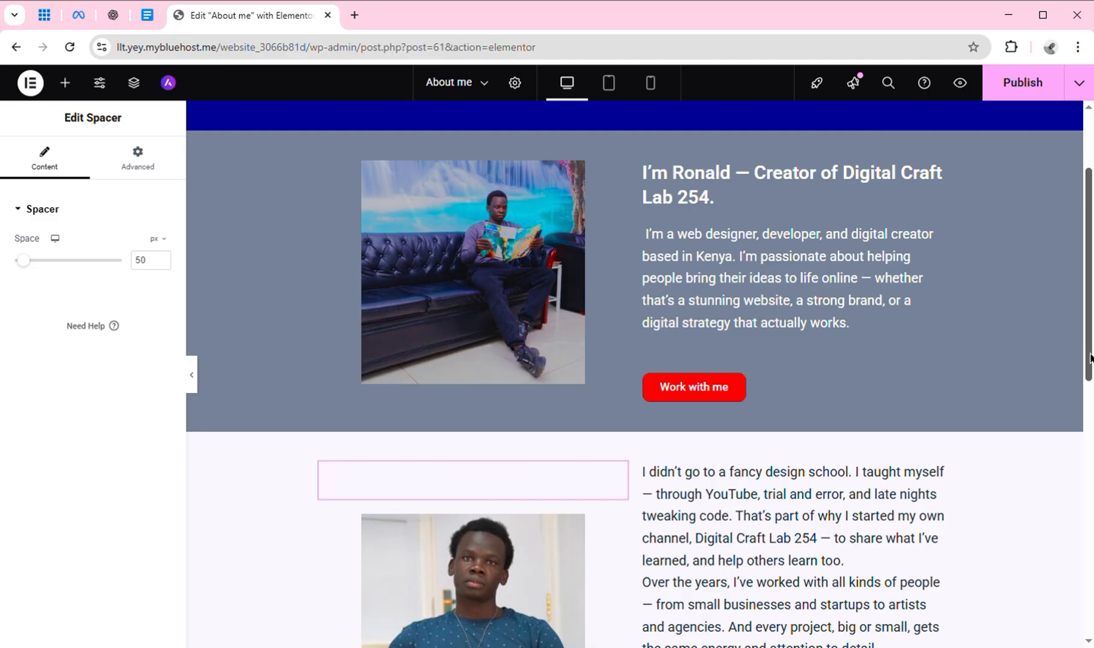
pyautogui.scroll(-4, 1090, 358)
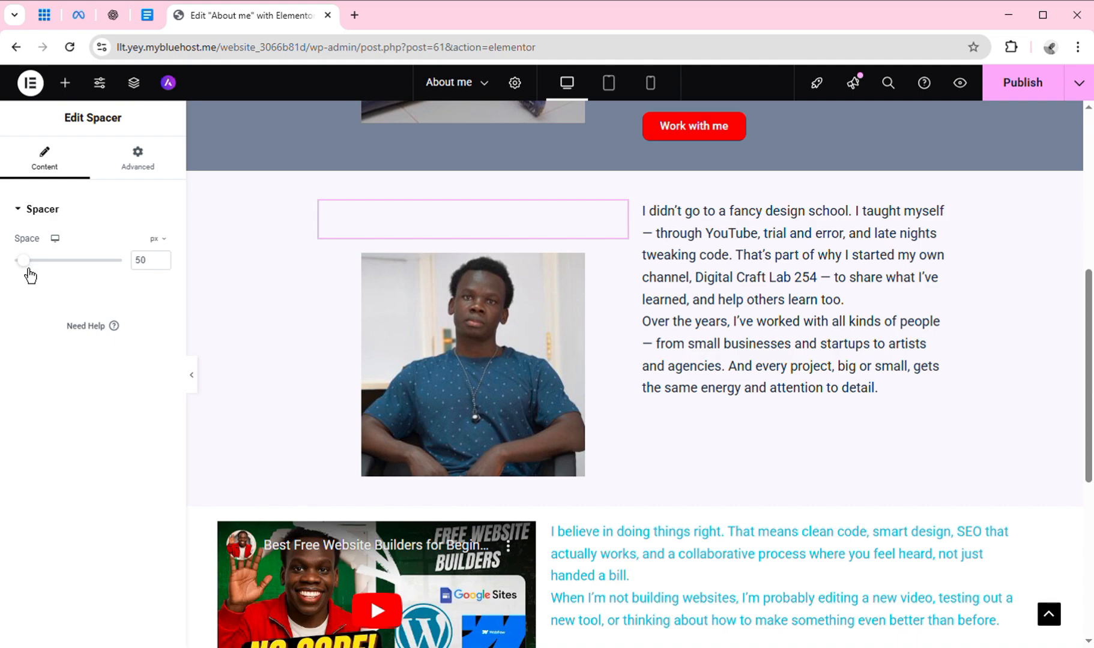
pyautogui.moveTo(28, 270)
pyautogui.mouseDown()
pyautogui.moveTo(64, 275)
pyautogui.moveTo(15, 269)
pyautogui.moveTo(43, 267)
pyautogui.moveTo(32, 269)
pyautogui.mouseUp()
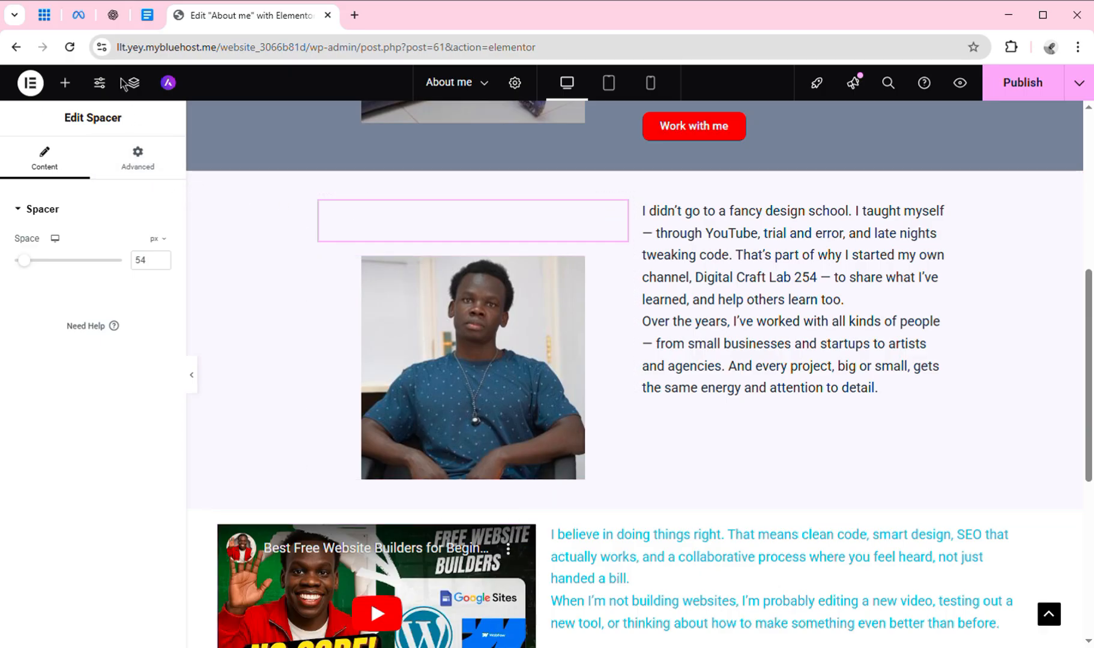
# Place a Spacer widget above the YouTube video.
pyautogui.click(66, 84)
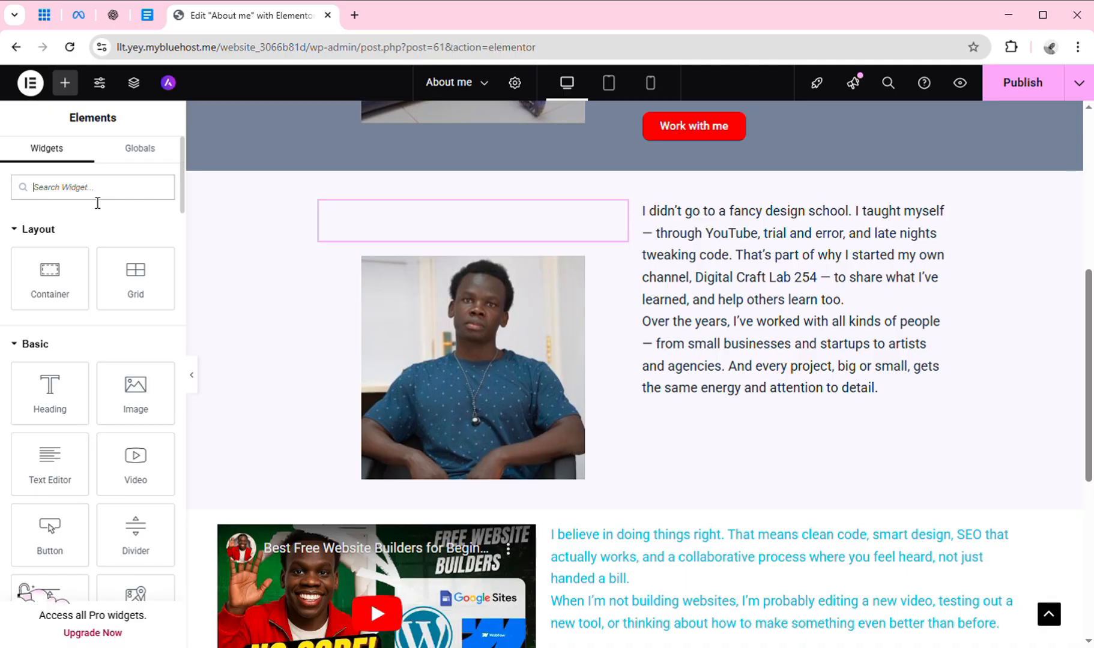
pyautogui.write('p')
pyautogui.press('BackSpace')
pyautogui.write('spacer')
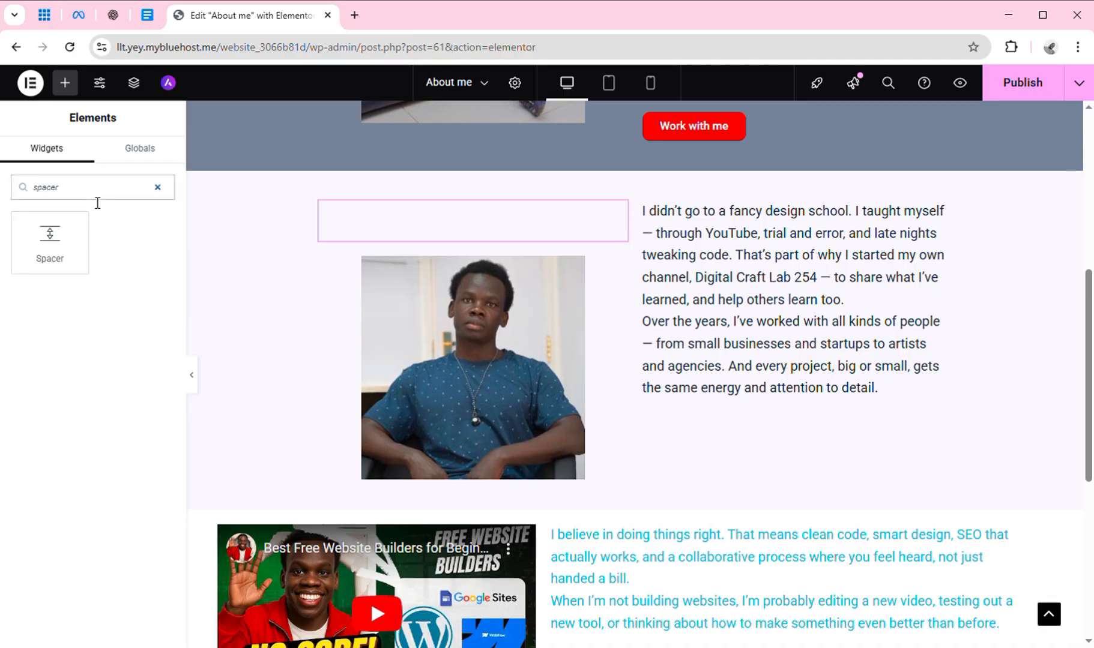
pyautogui.moveTo(62, 272); pyautogui.dragTo(446, 536)
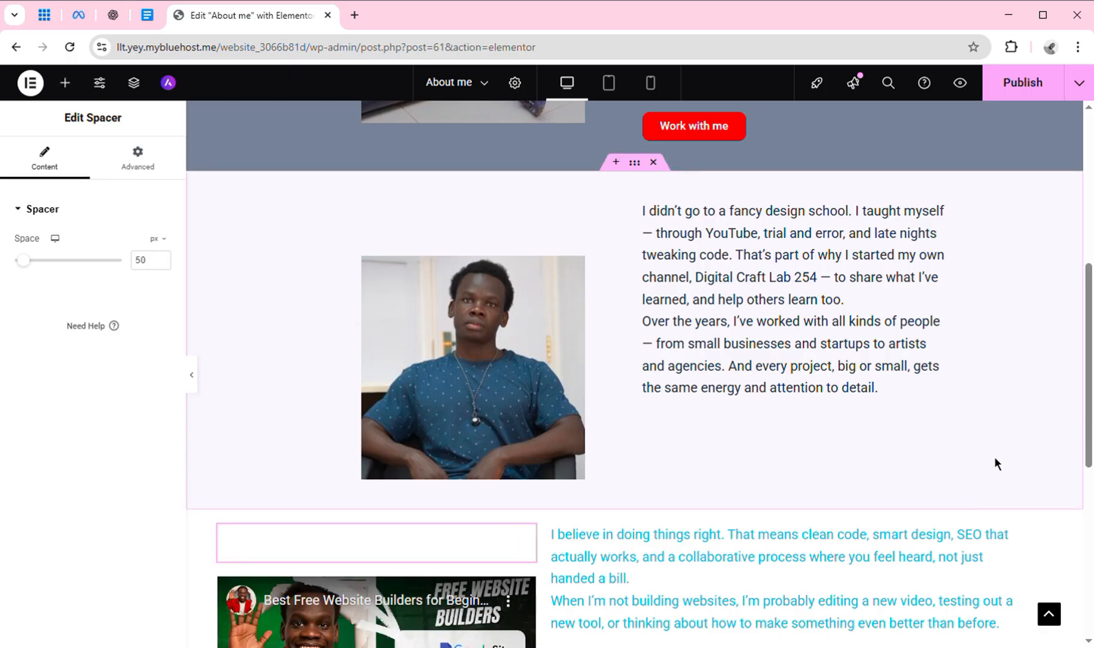
pyautogui.scroll(-3, 1091, 389)
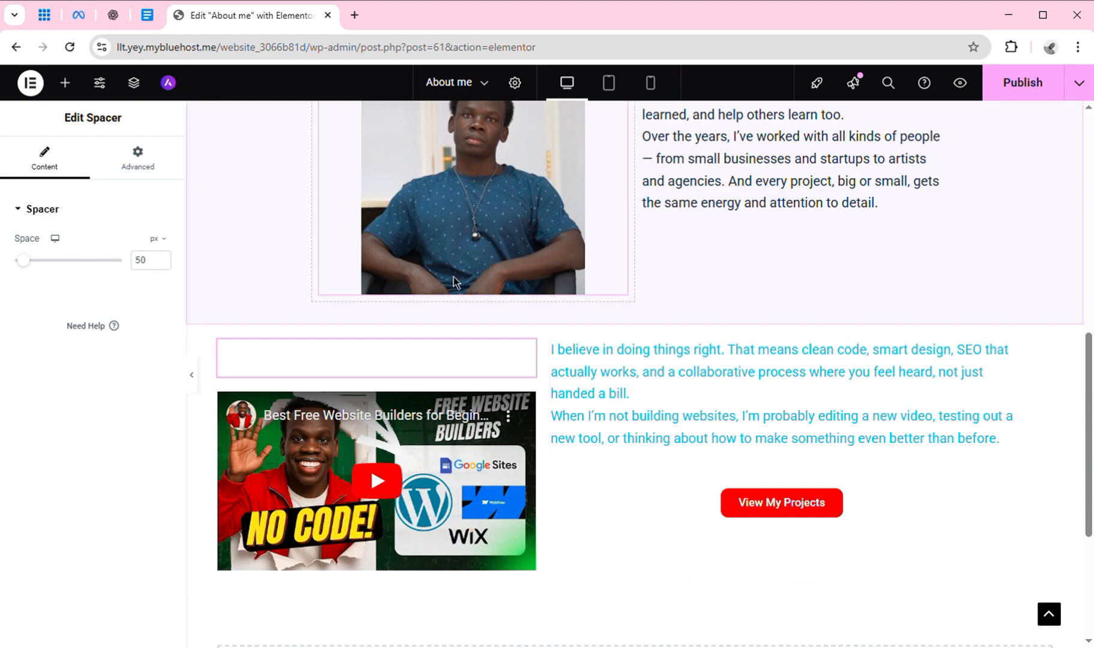
# Add a 50 px Spacer above the cyan 'I believe in doing things right…' paragraph.
pyautogui.click(65, 84)
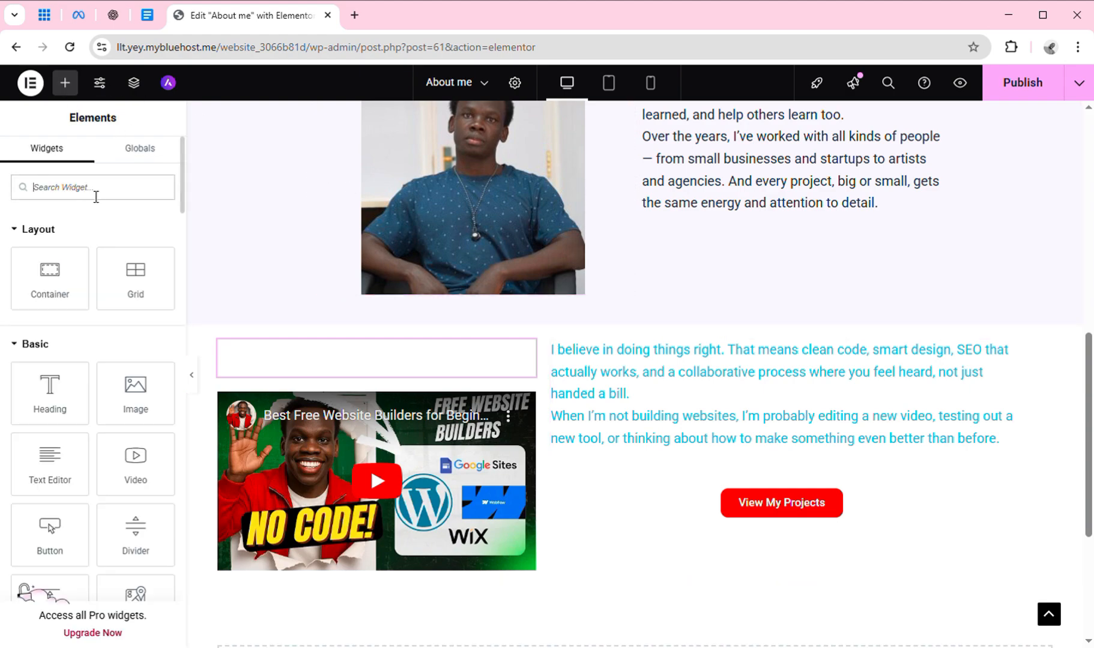
pyautogui.write('spacer')
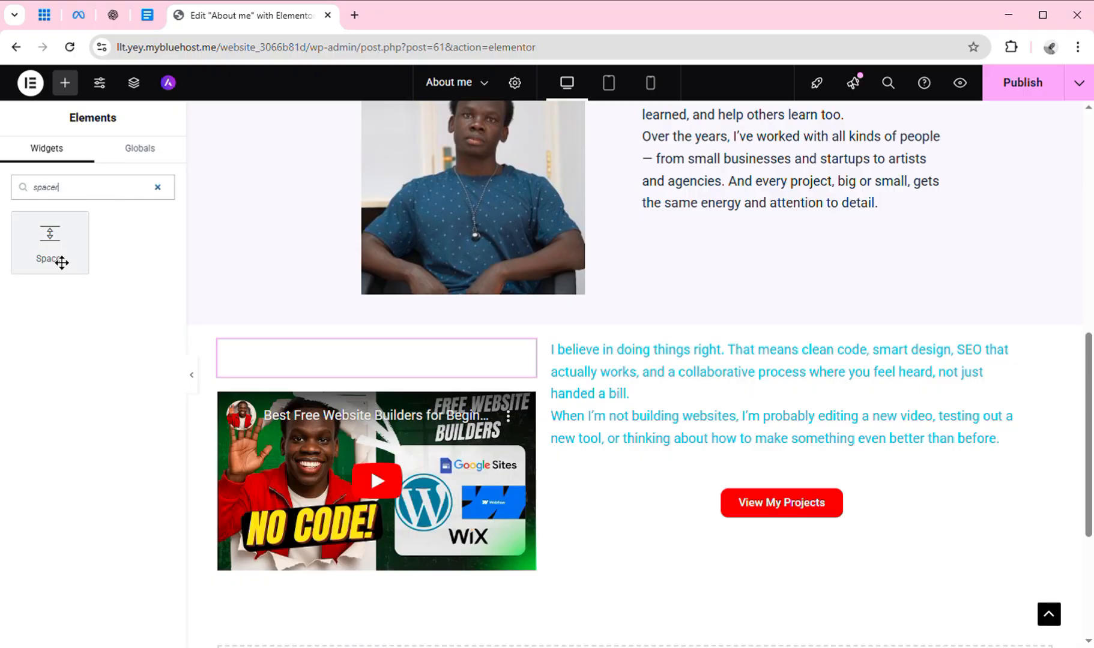
pyautogui.moveTo(61, 263); pyautogui.dragTo(776, 338)
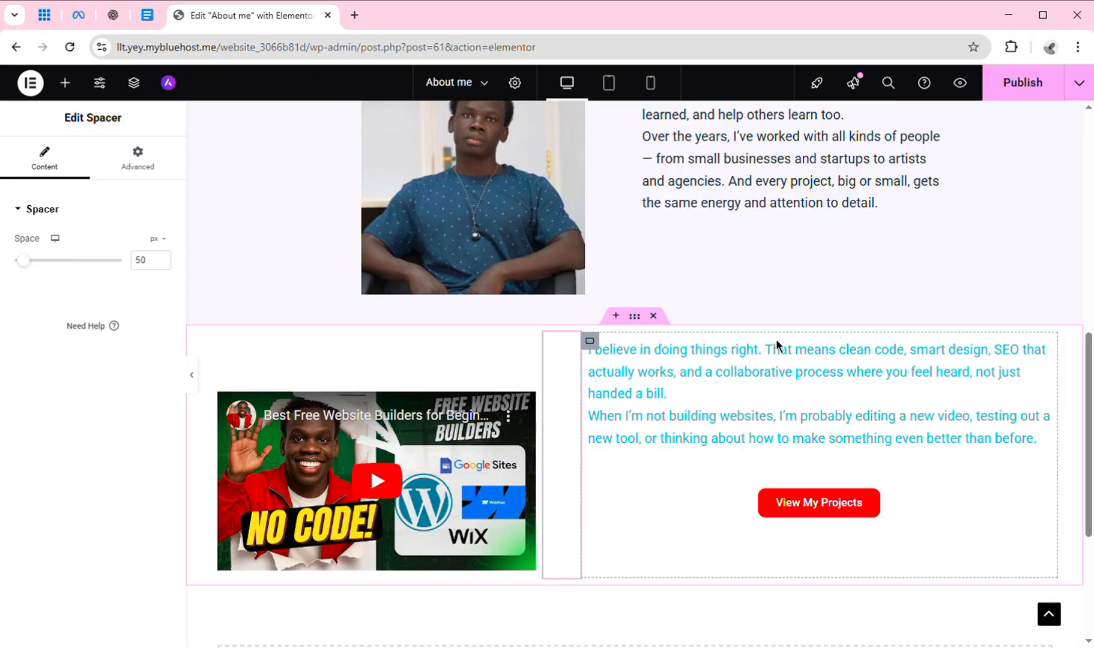
pyautogui.moveTo(1088, 439)
pyautogui.mouseDown()
pyautogui.moveTo(1086, 360)
pyautogui.moveTo(1088, 487)
pyautogui.moveTo(1090, 447)
pyautogui.mouseUp()
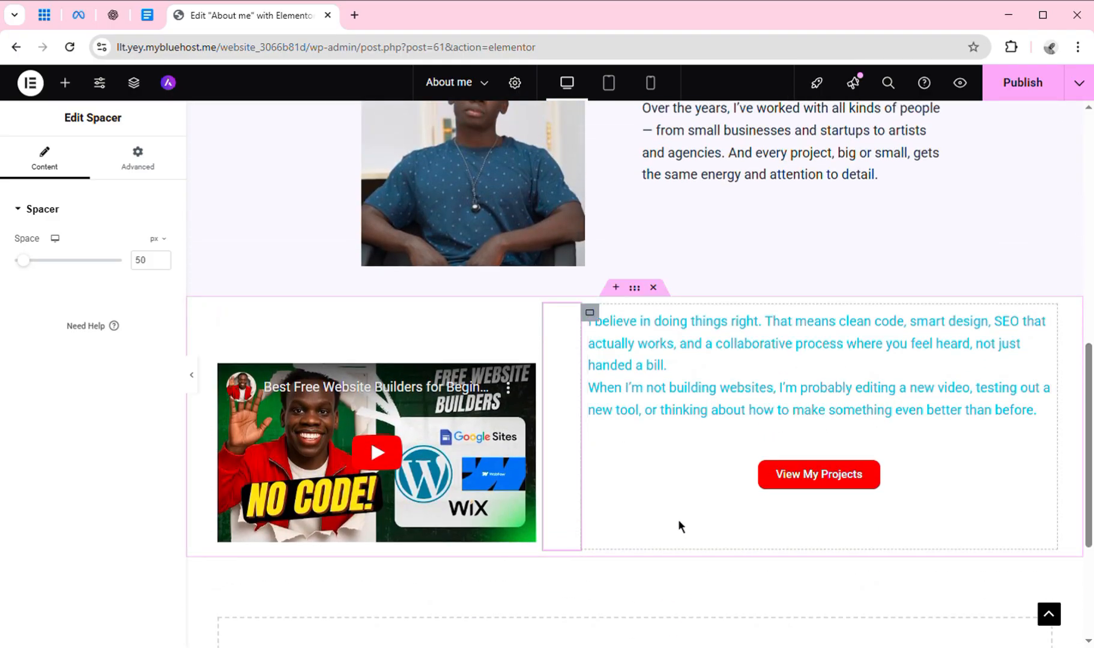
pyautogui.click(70, 96)
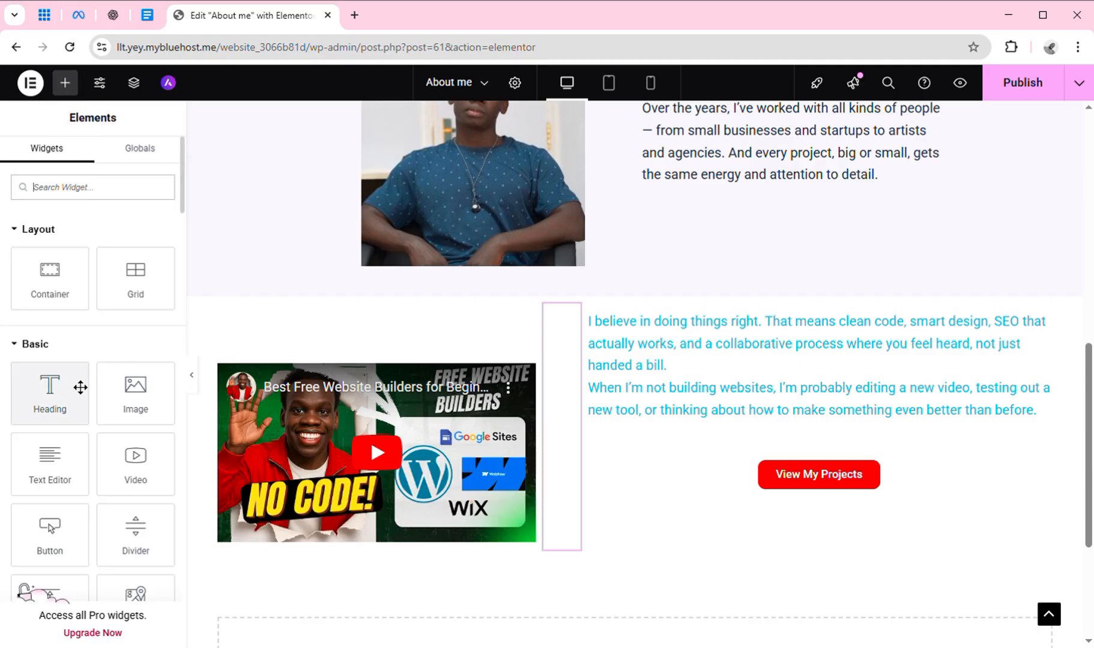
pyautogui.write('spacer')
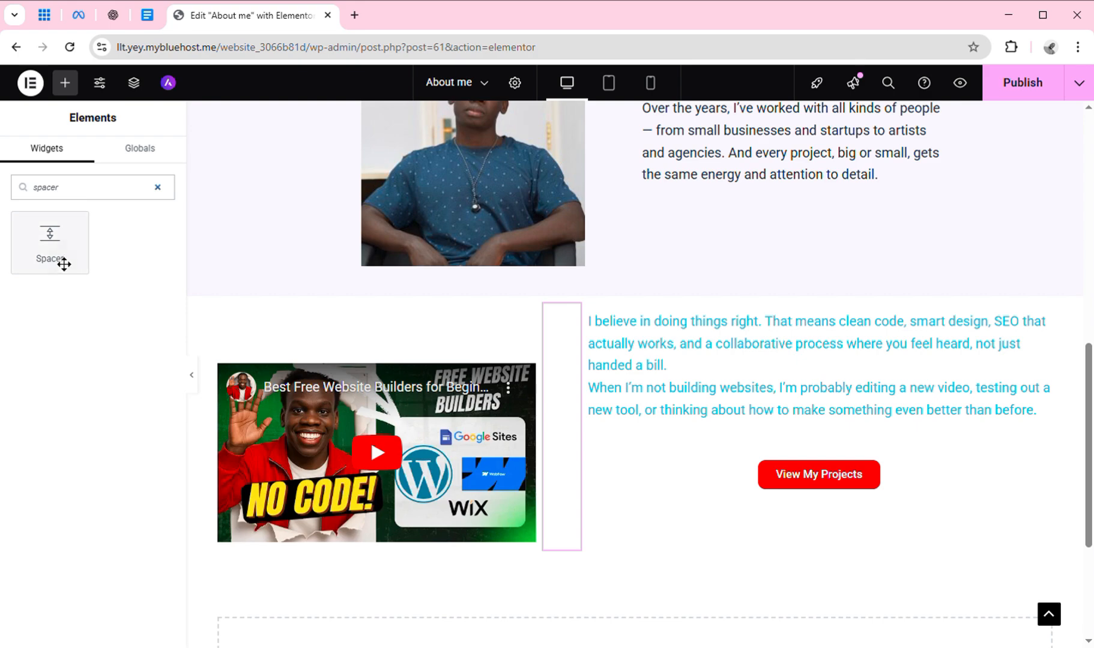
pyautogui.moveTo(65, 265); pyautogui.dragTo(856, 329)
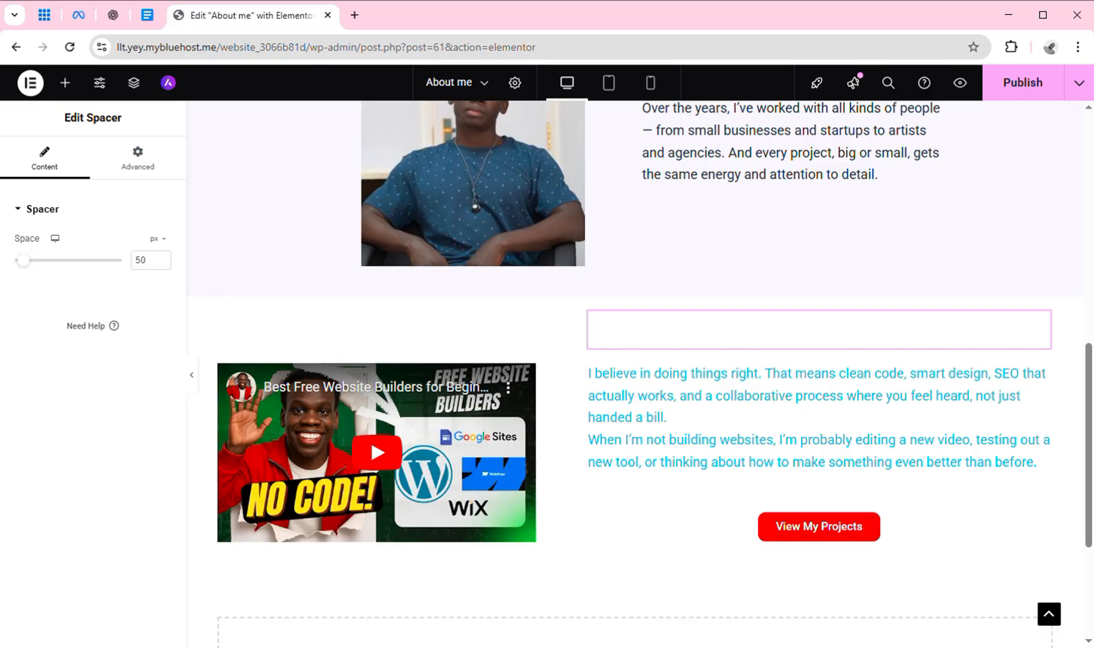
pyautogui.moveTo(1089, 432)
pyautogui.mouseDown()
pyautogui.moveTo(1089, 492)
pyautogui.moveTo(1087, 332)
pyautogui.moveTo(1090, 413)
pyautogui.mouseUp()
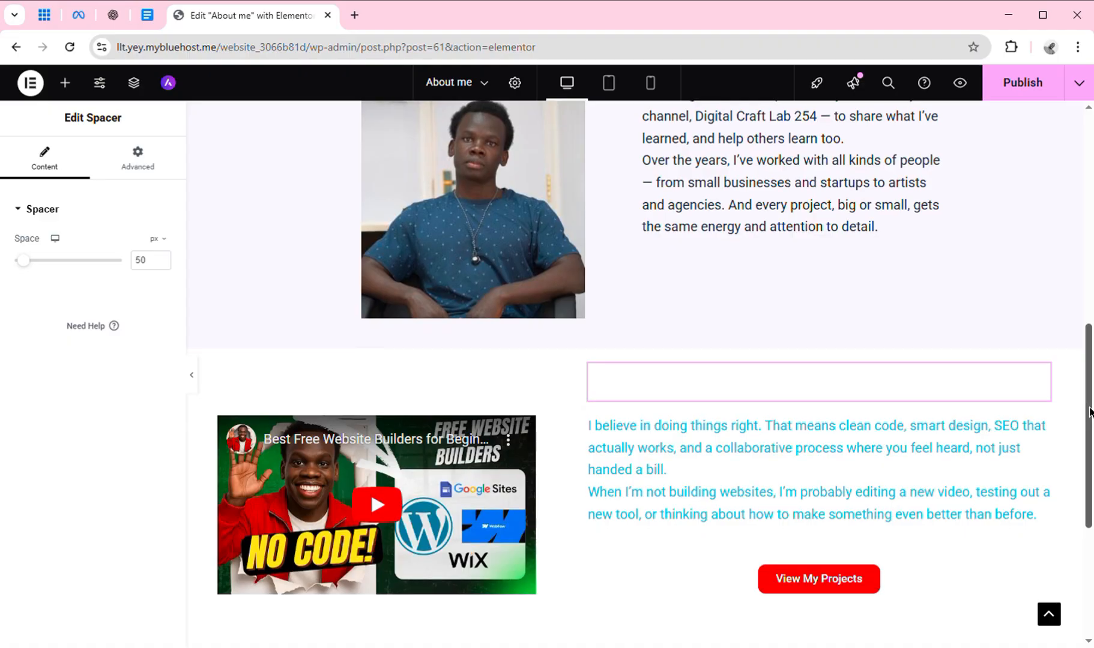
# Preview the About me page in Mobile responsive mode, scrolling through the layout.
pyautogui.click(664, 96)
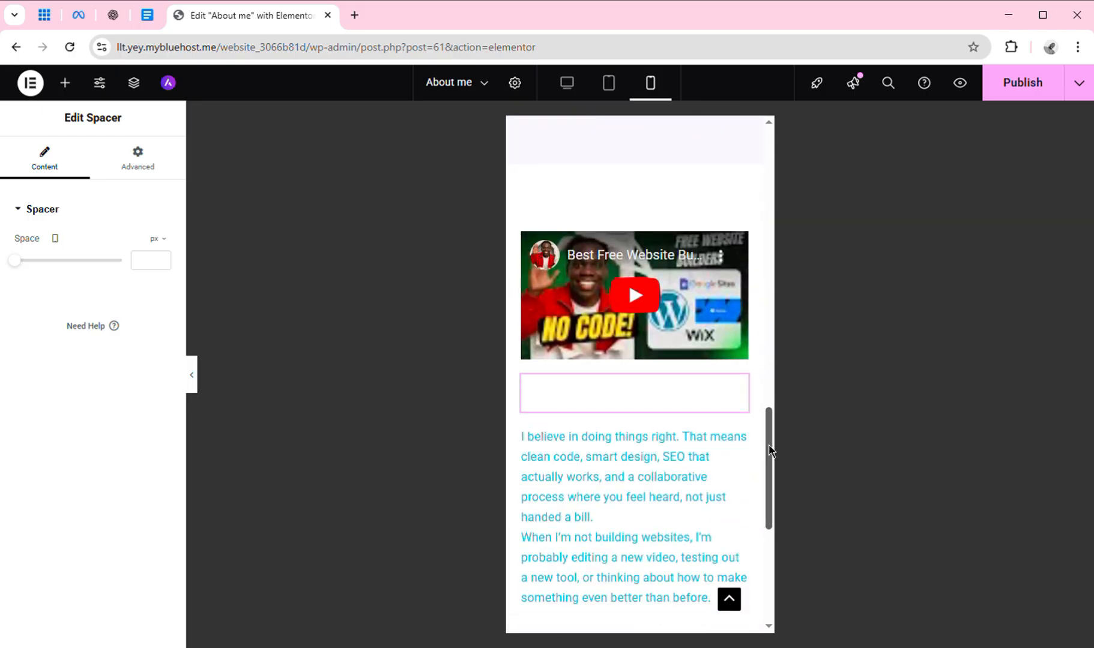
pyautogui.moveTo(770, 447); pyautogui.dragTo(749, 269)
pyautogui.scroll(3, 748, 270)
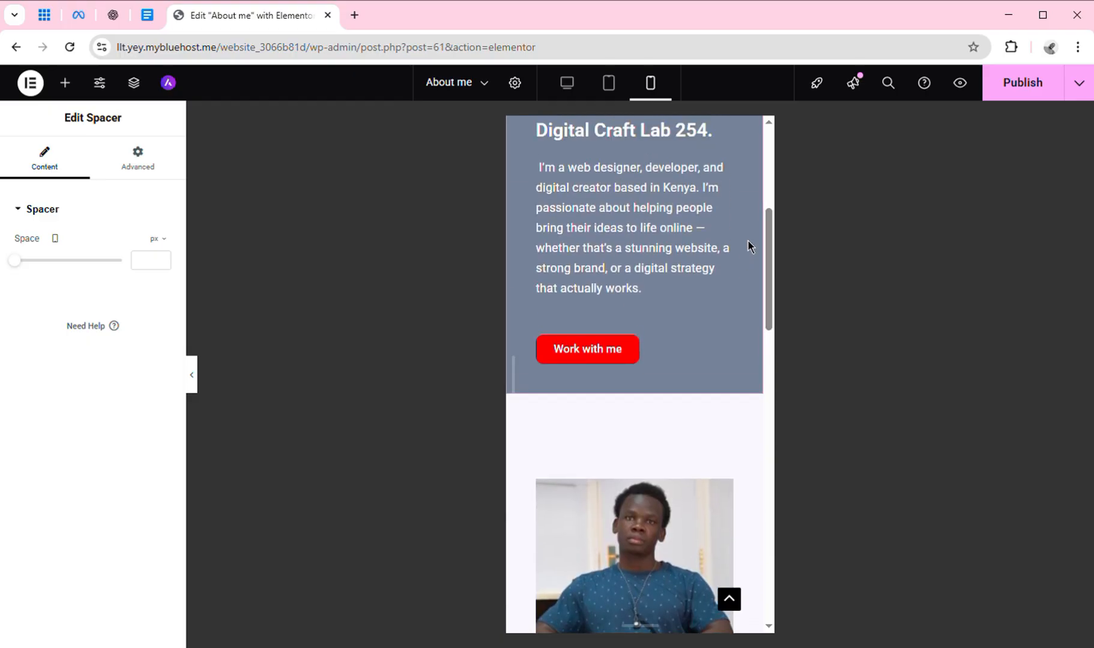
pyautogui.moveTo(769, 283); pyautogui.dragTo(758, 182)
pyautogui.scroll(-4, 759, 225)
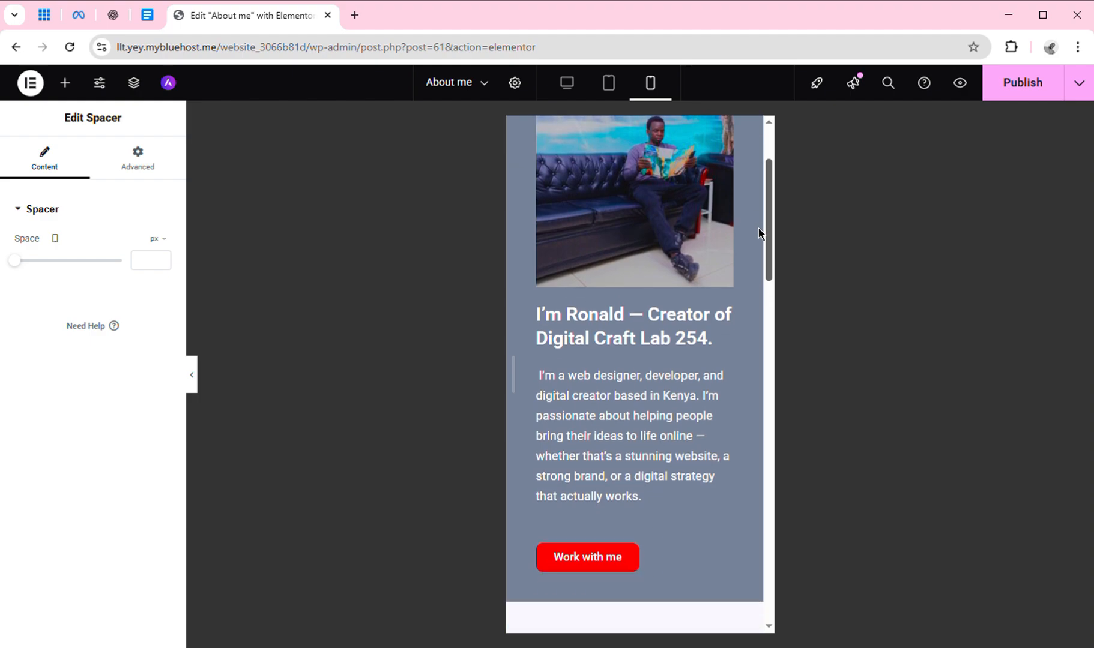
pyautogui.moveTo(761, 262); pyautogui.dragTo(755, 603)
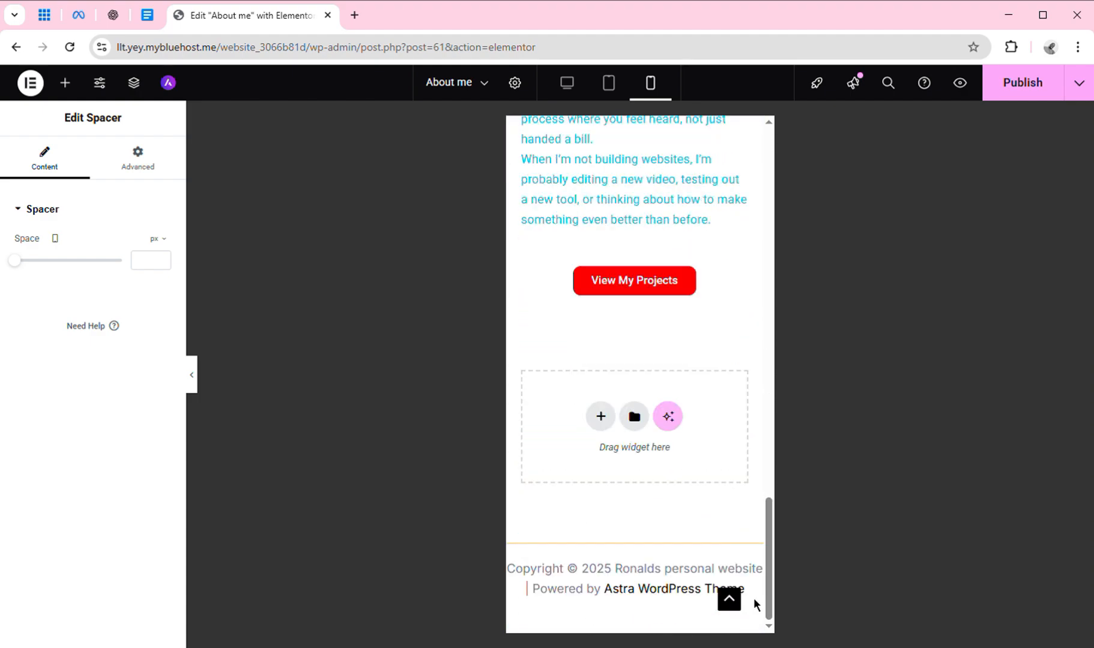
# Publish the About me page and return the preview to desktop size.
pyautogui.click(999, 96)
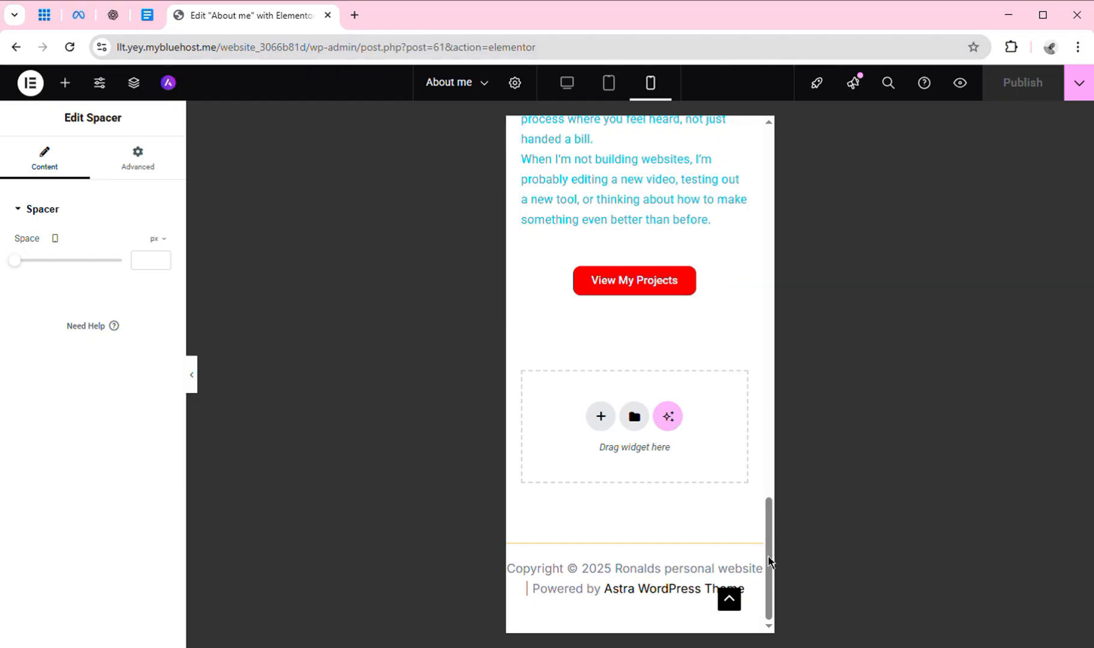
pyautogui.moveTo(768, 557); pyautogui.dragTo(770, 173)
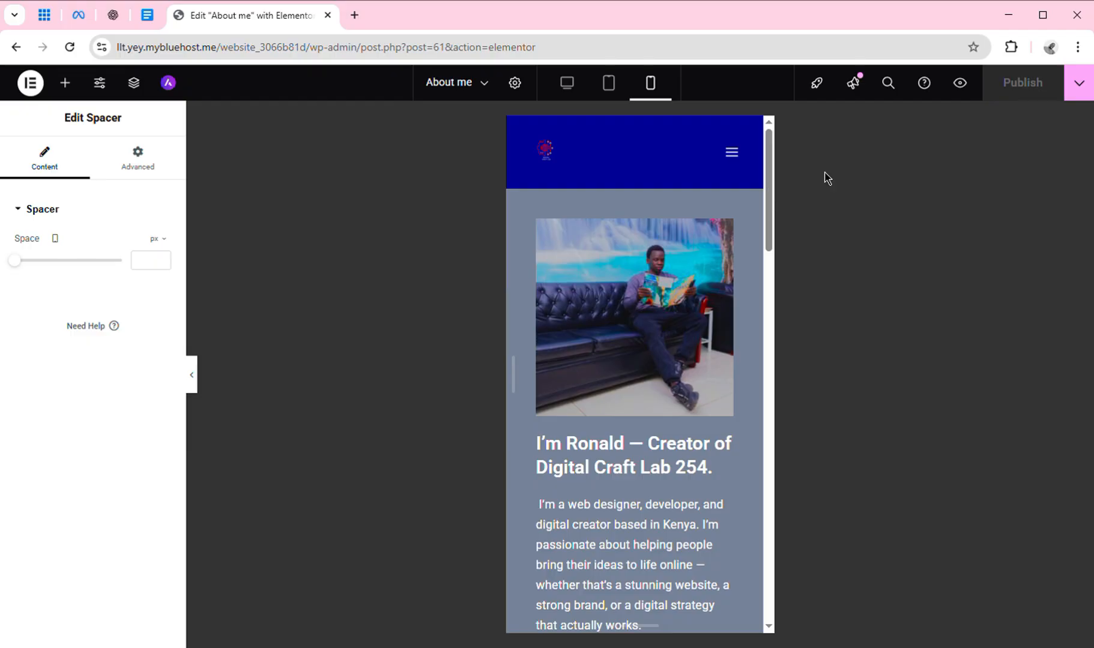
pyautogui.click(574, 97)
# Open the live site via Visit Site in a new browser tab.
pyautogui.scroll(-5, 1078, 105)
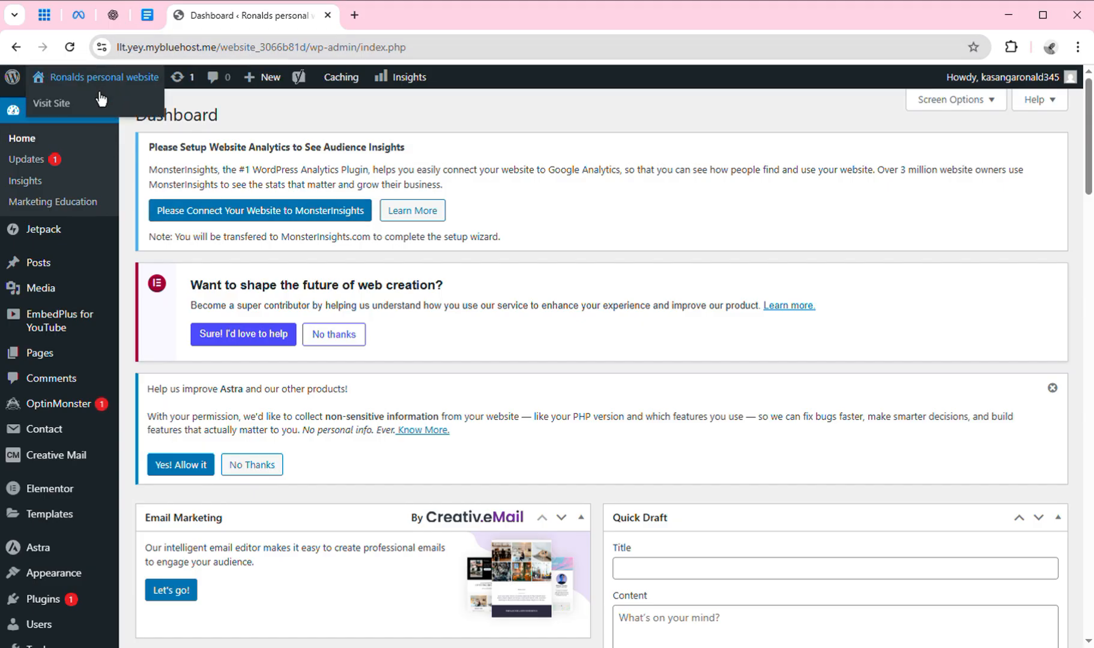
pyautogui.moveTo(68, 85)
pyautogui.click(117, 126)
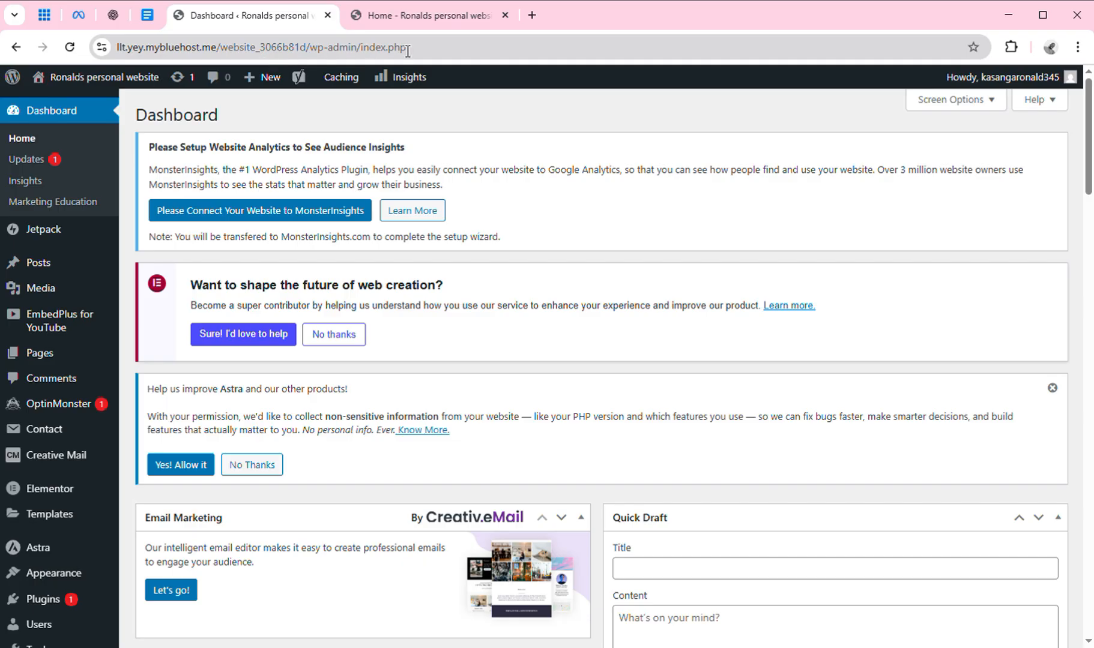
# Scroll the live homepage from header to footer and back, then go to About WordPress.
pyautogui.click(402, 22)
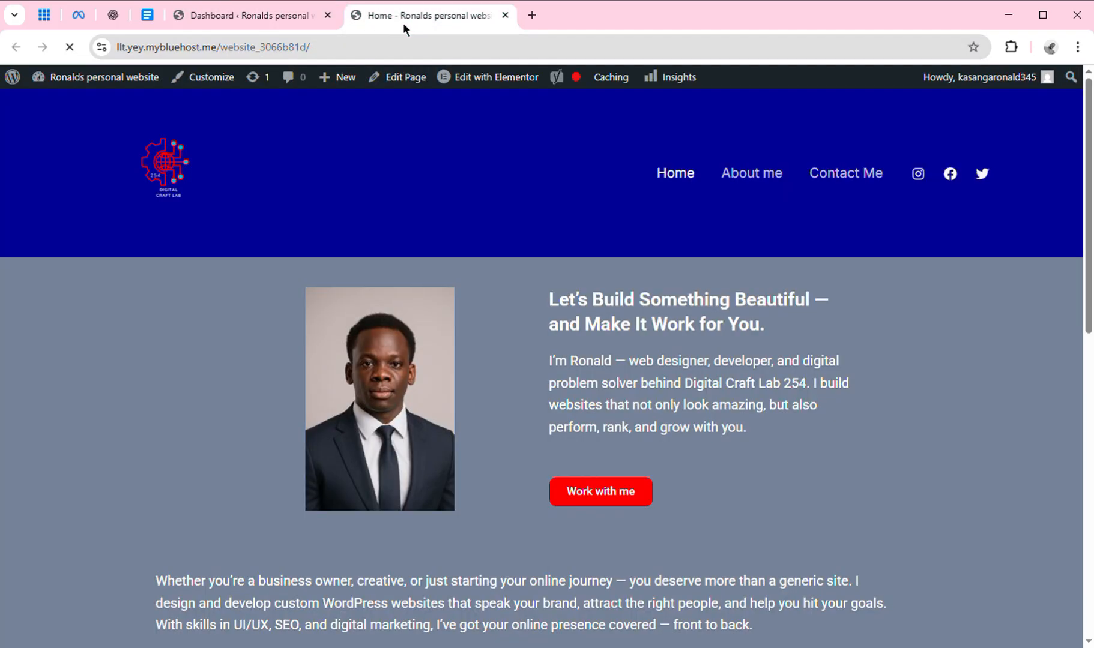
pyautogui.click(278, 18)
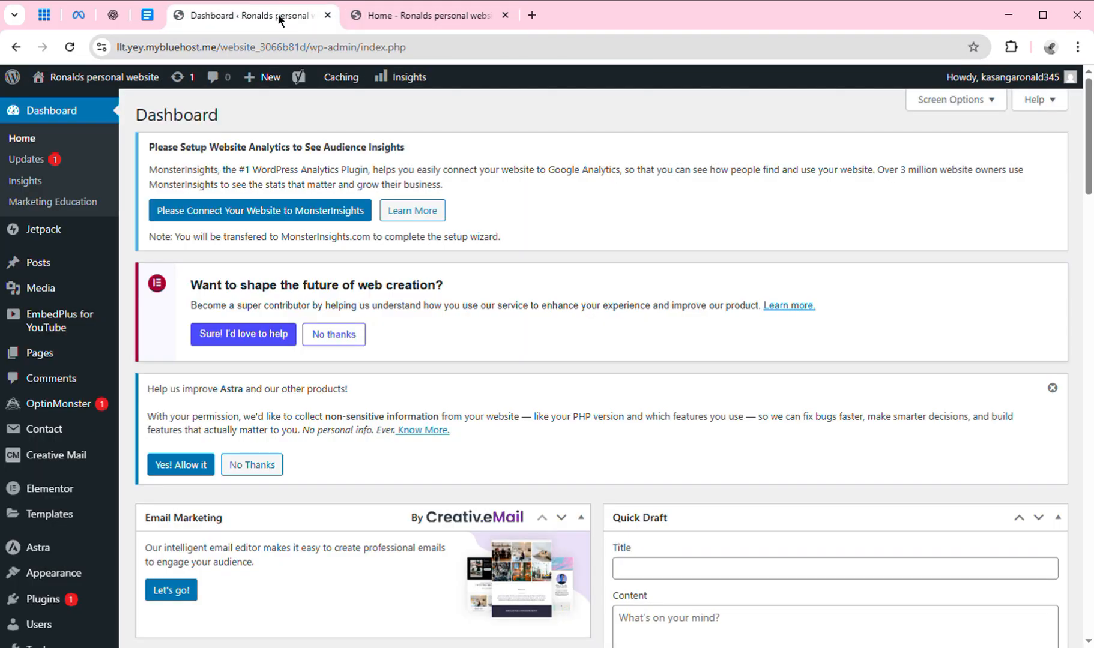
pyautogui.moveTo(99, 77)
pyautogui.click(439, 15)
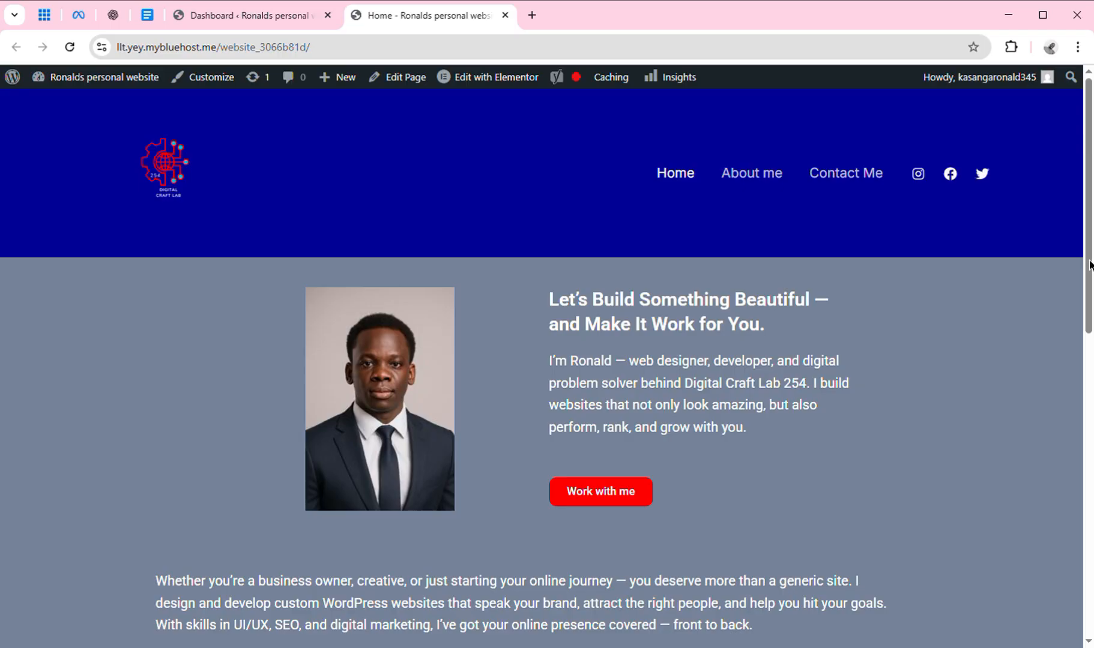
pyautogui.moveTo(1090, 262); pyautogui.dragTo(1091, 565)
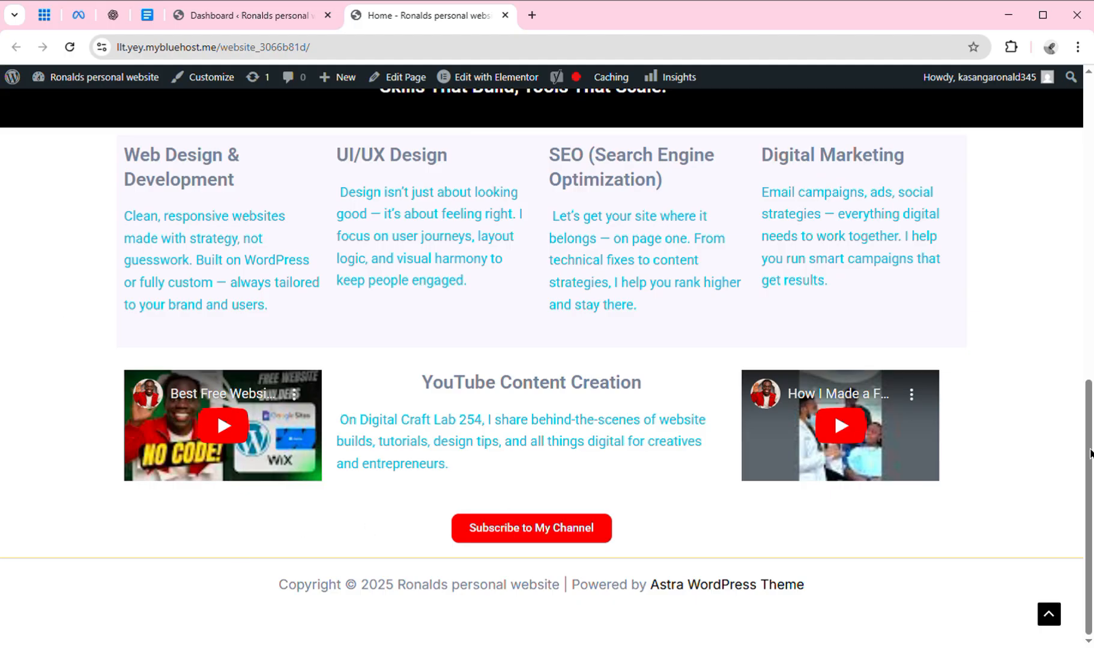
pyautogui.moveTo(1090, 453); pyautogui.dragTo(1091, 197)
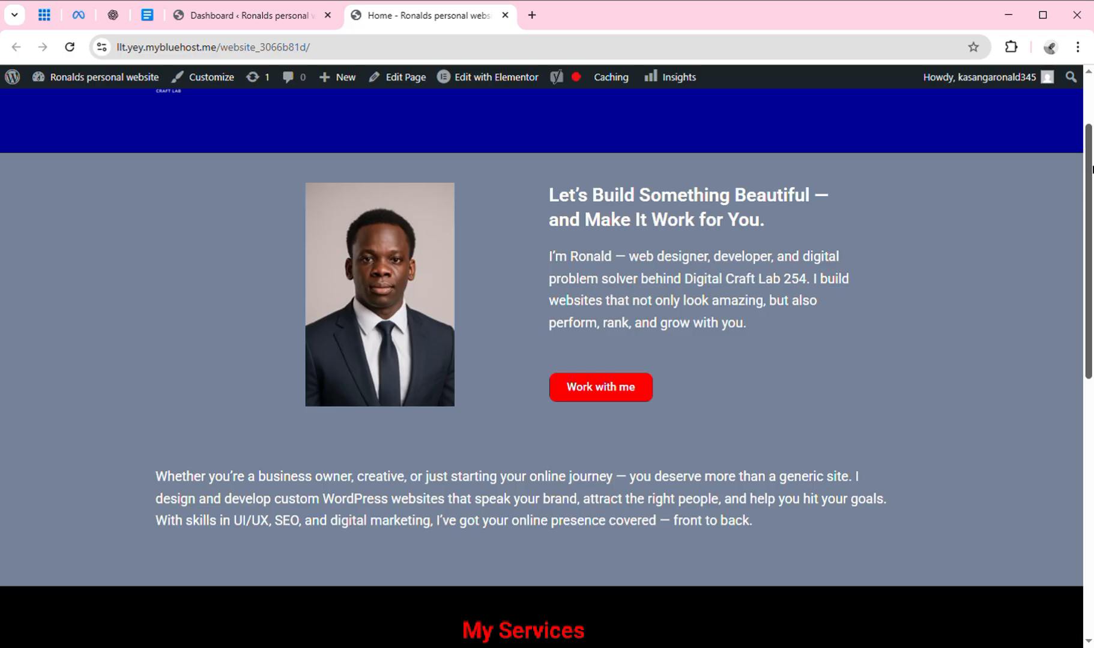
pyautogui.moveTo(1091, 172); pyautogui.dragTo(1090, 101)
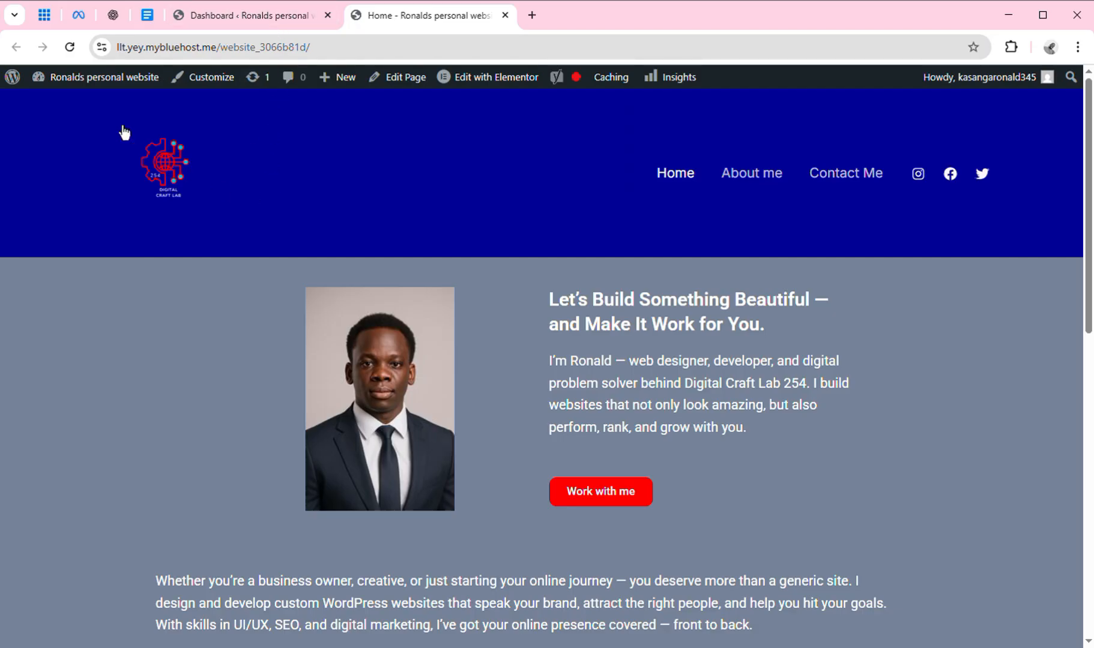
pyautogui.click(18, 96)
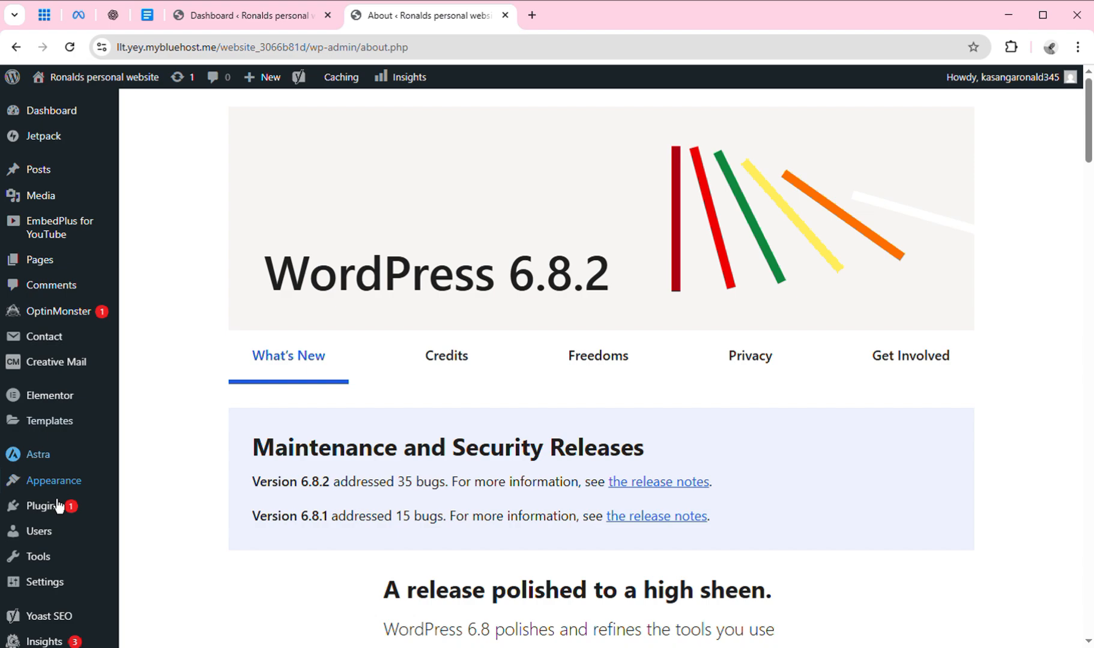
# Search Add Plugins for 'joinchat', then install and activate the Joinchat plugin.
pyautogui.moveTo(61, 510)
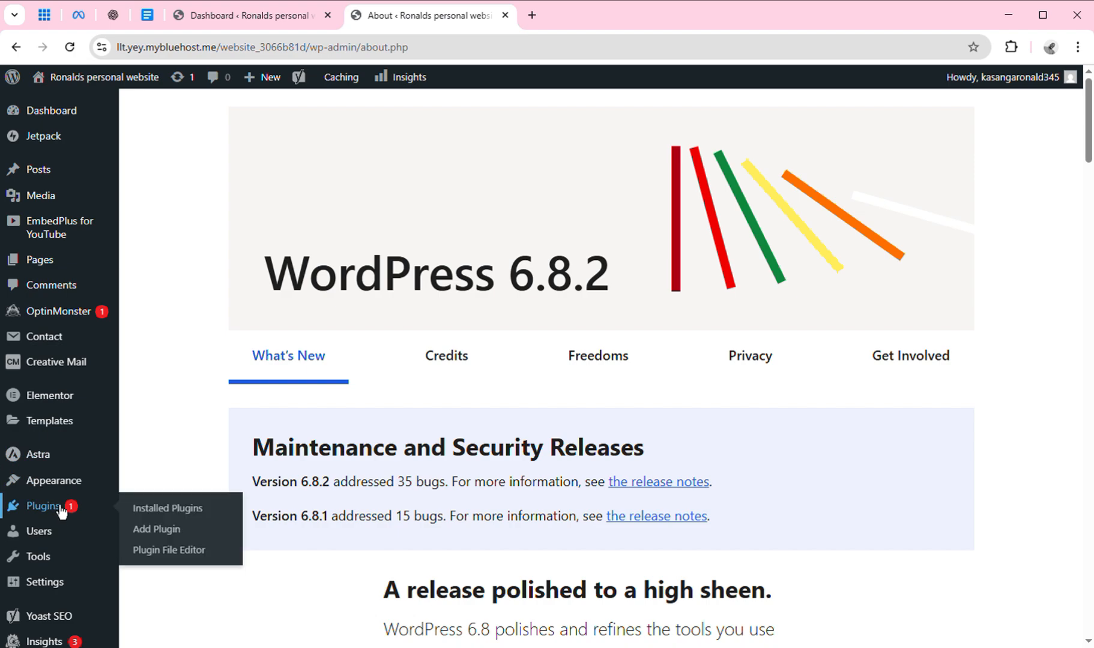
pyautogui.click(170, 529)
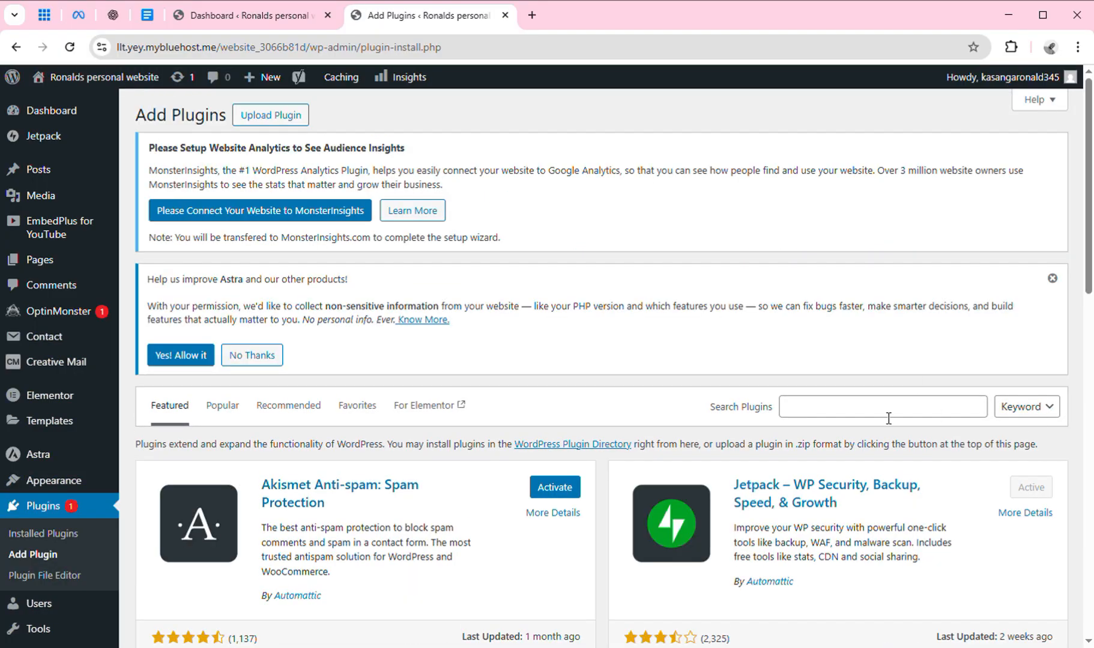
pyautogui.click(889, 418)
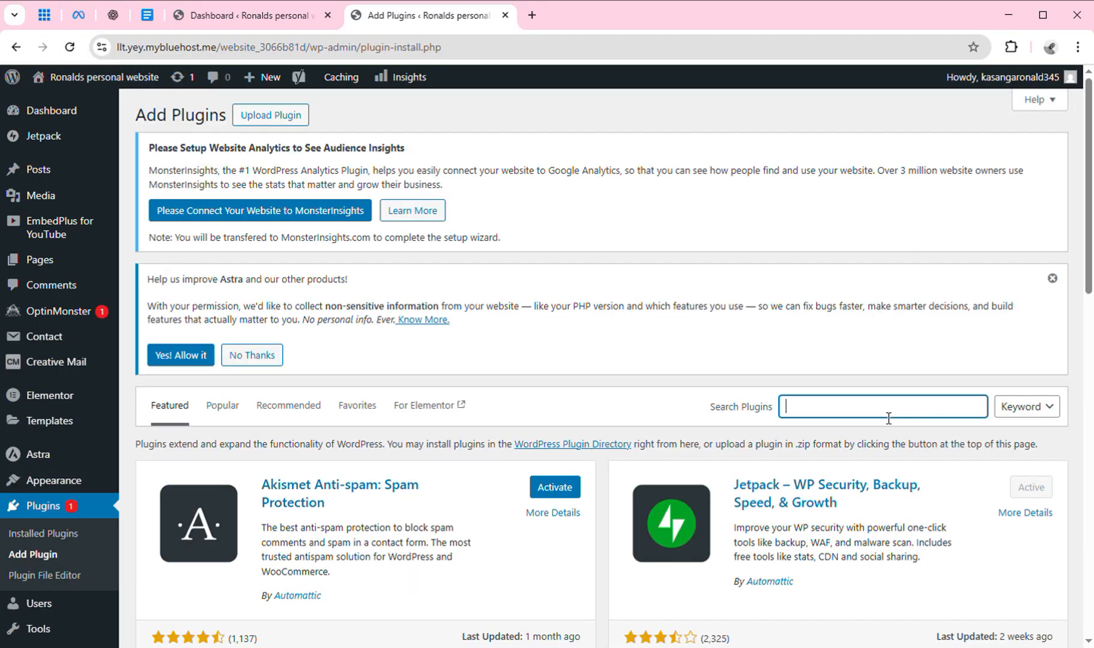
pyautogui.write('joinchat')
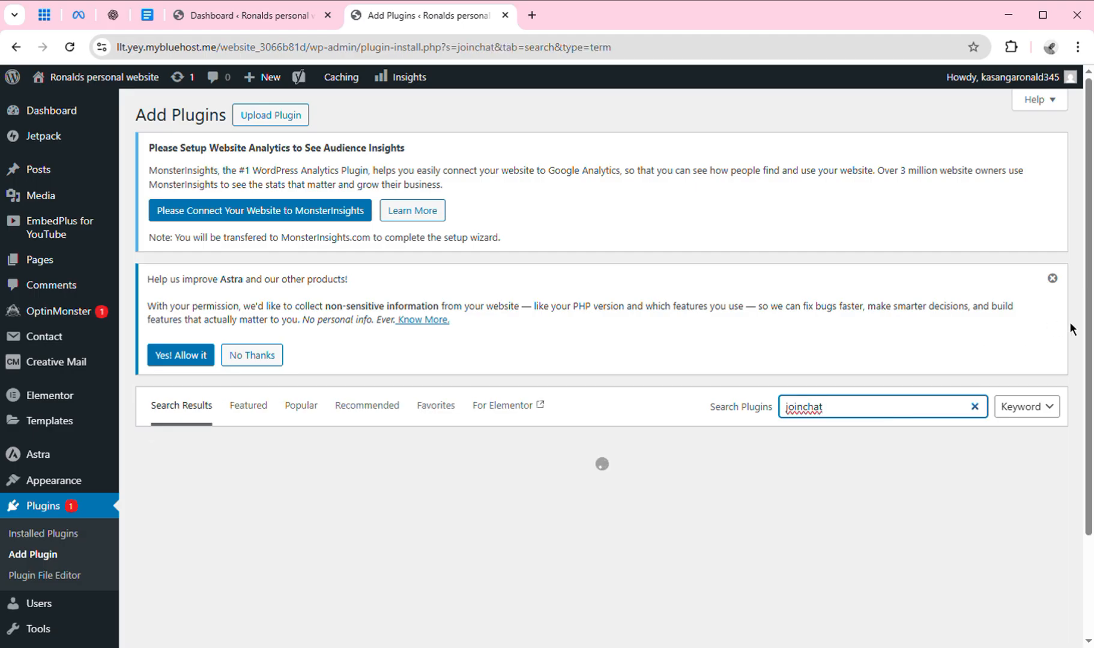
pyautogui.moveTo(1090, 341); pyautogui.dragTo(1087, 502)
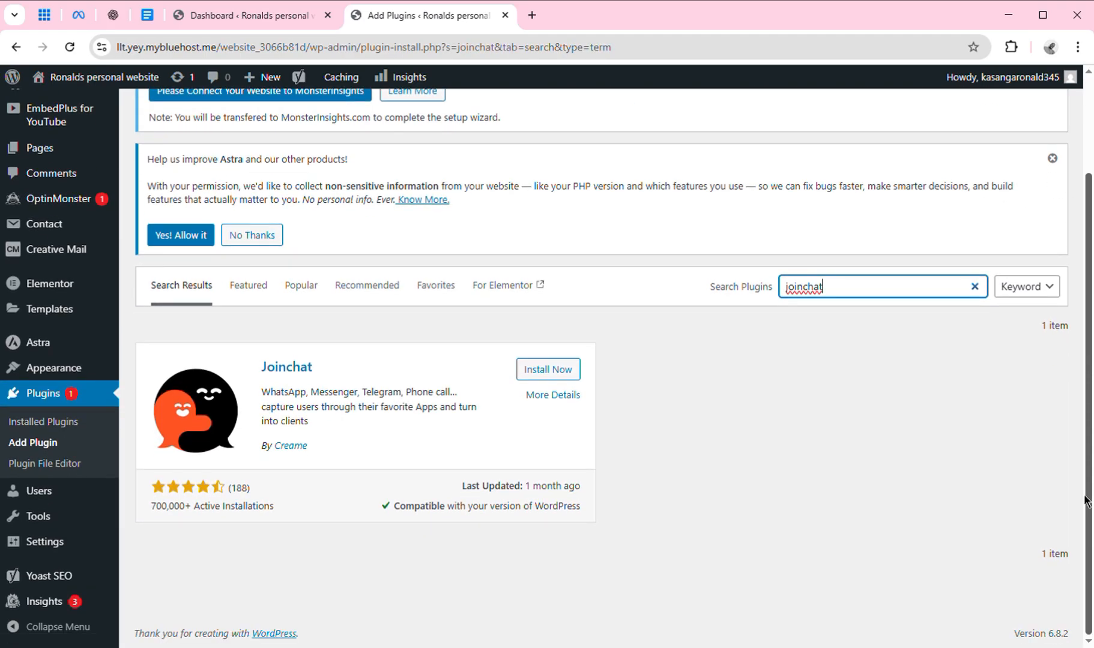
pyautogui.click(547, 370)
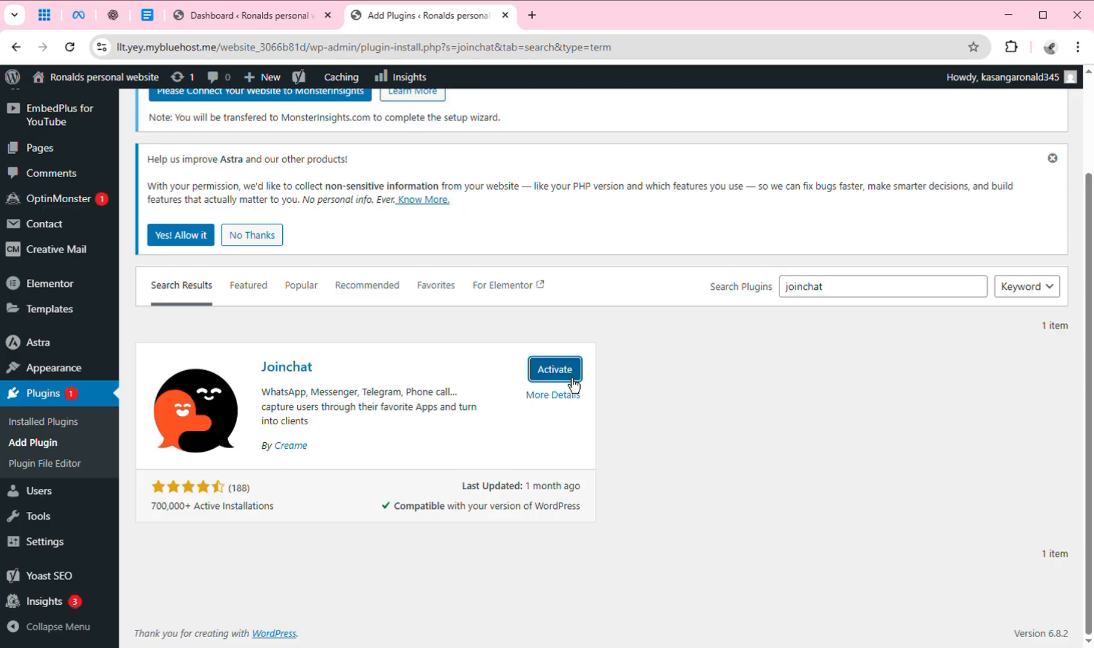
pyautogui.click(572, 381)
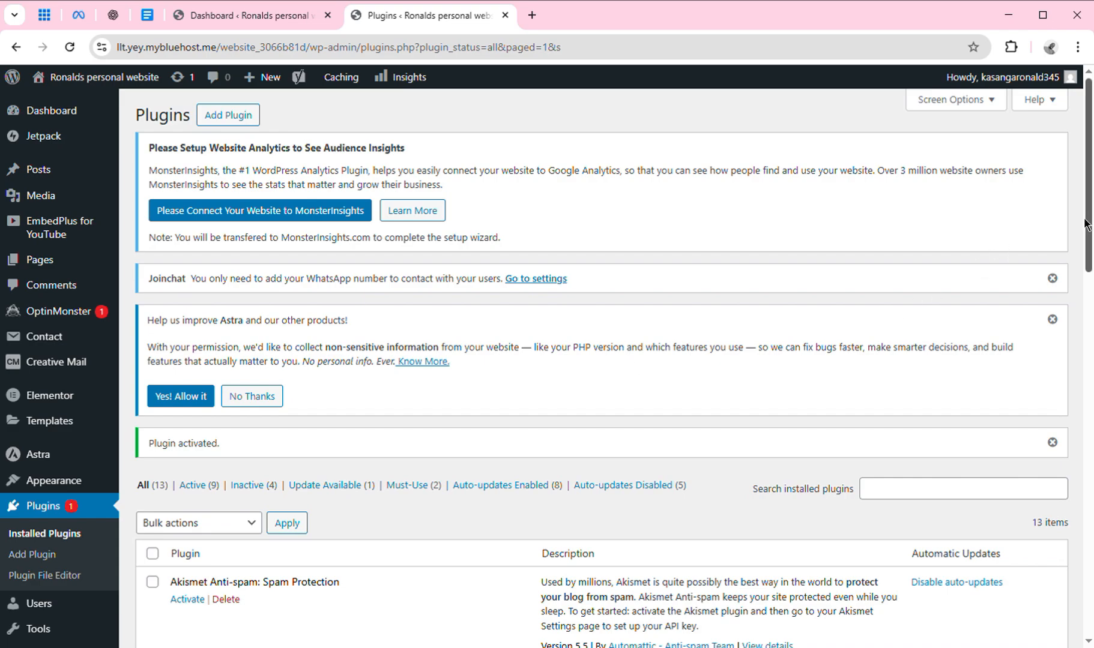
pyautogui.scroll(-6, 1086, 224)
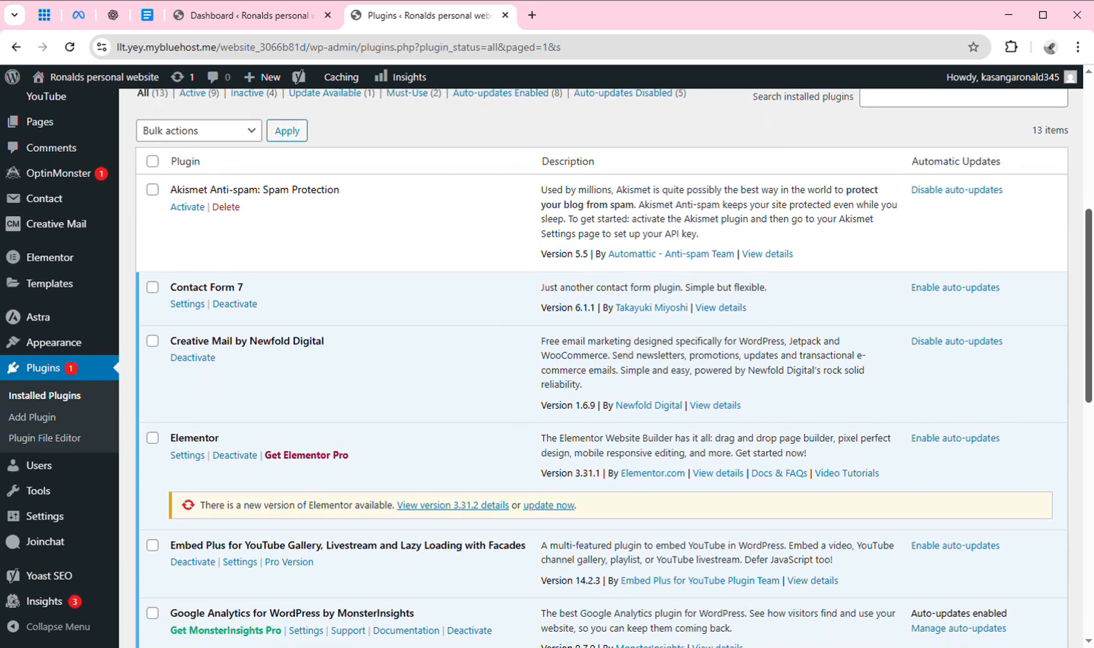
pyautogui.scroll(-8, 1086, 224)
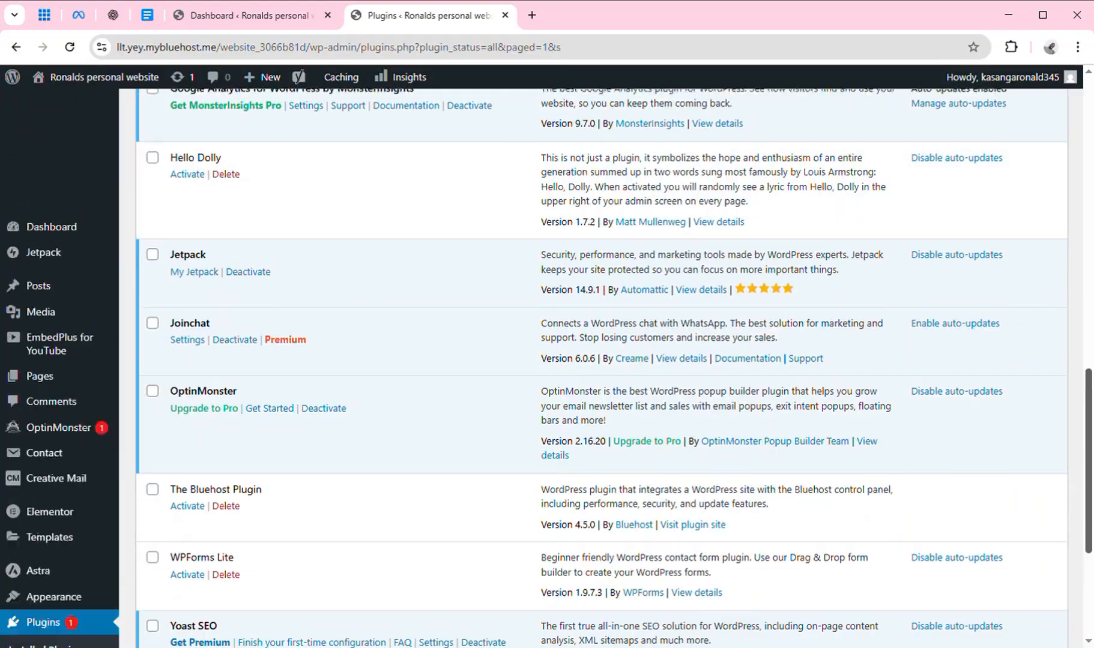
pyautogui.scroll(-1, 1086, 223)
pyautogui.scroll(-1, 601, 369)
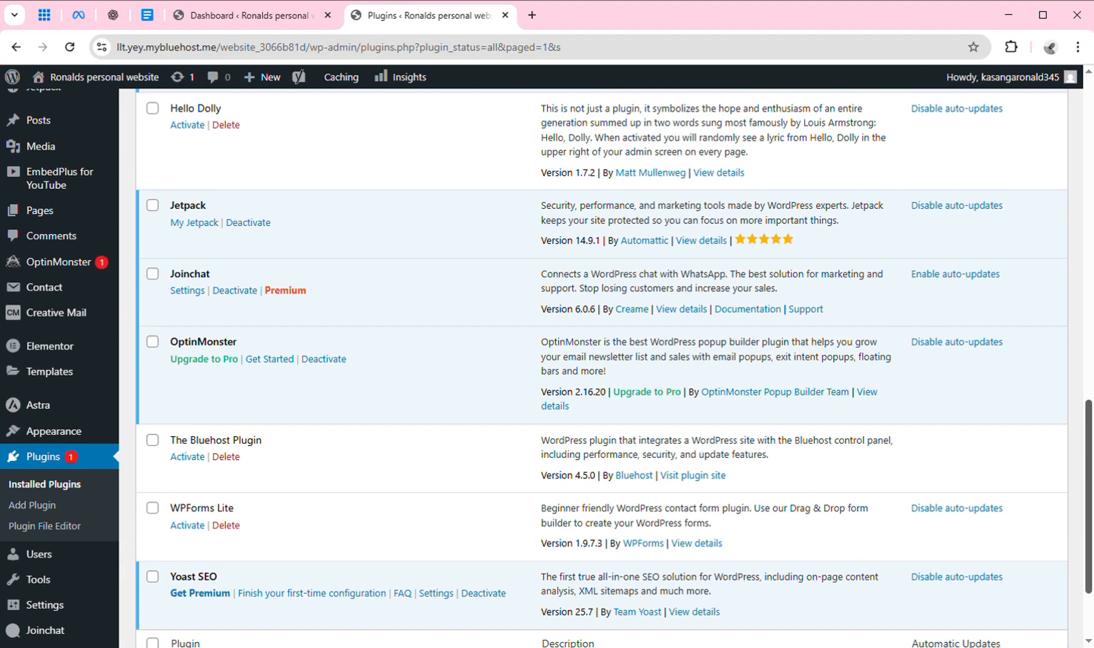
pyautogui.scroll(-1, 601, 369)
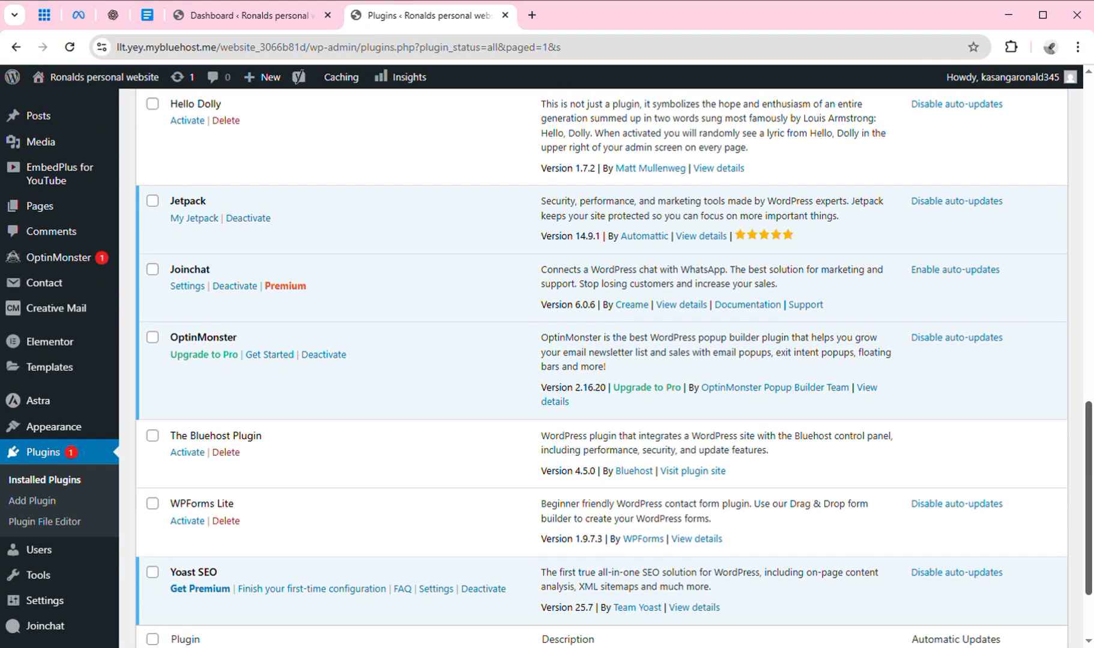
pyautogui.scroll(-1, 602, 369)
pyautogui.scroll(-1, 601, 369)
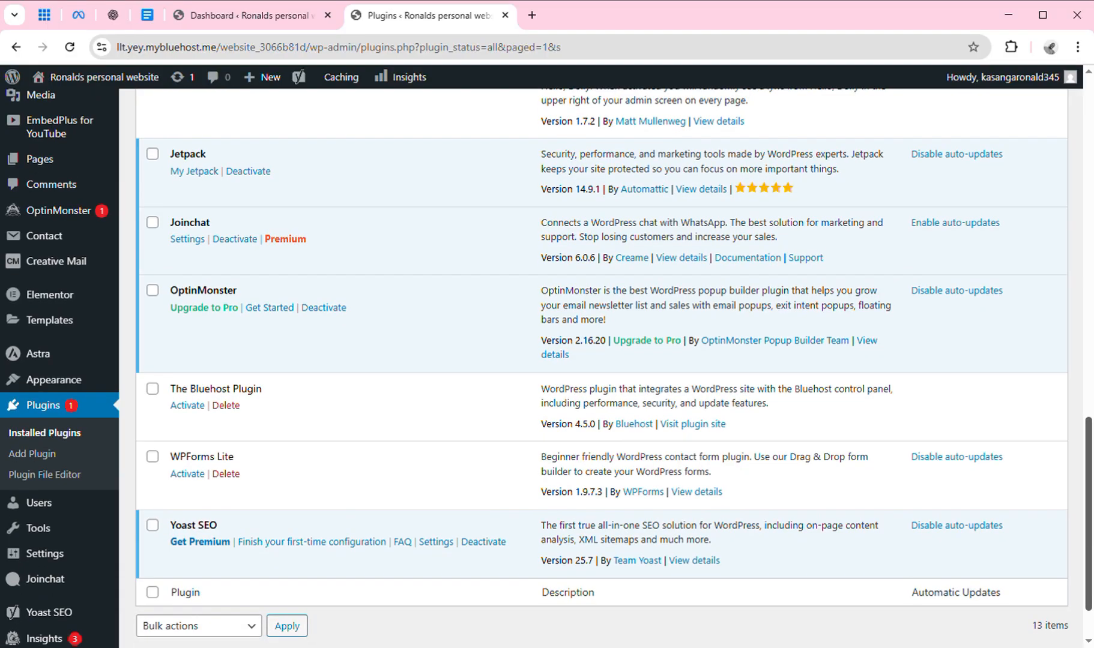
pyautogui.scroll(9, 601, 368)
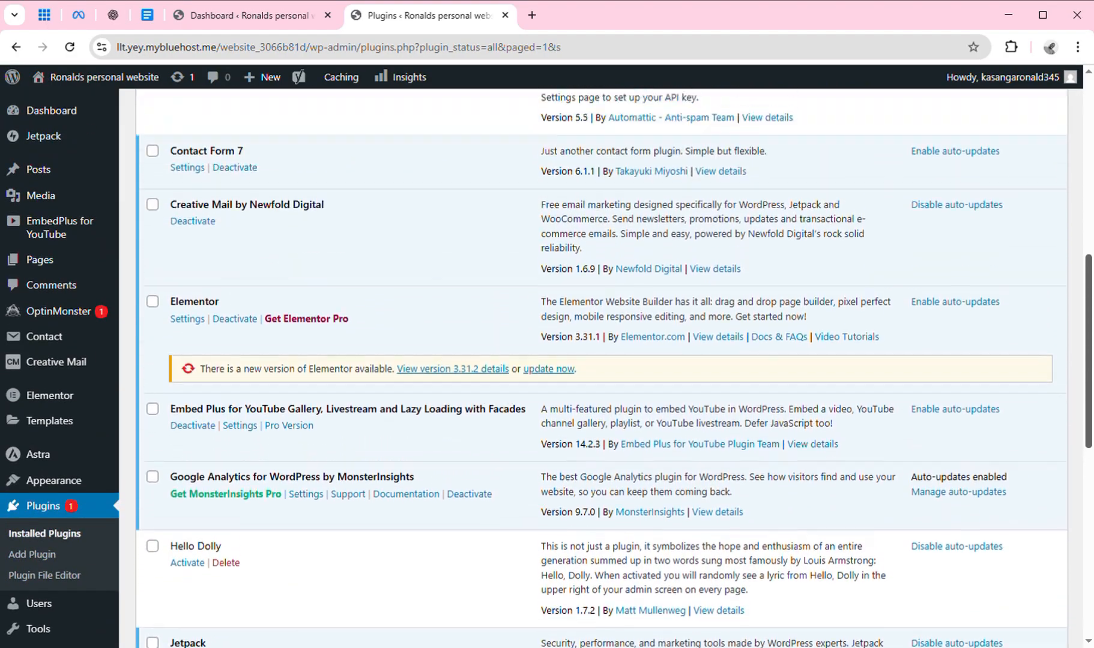
pyautogui.scroll(2, 602, 369)
pyautogui.scroll(-2, 602, 369)
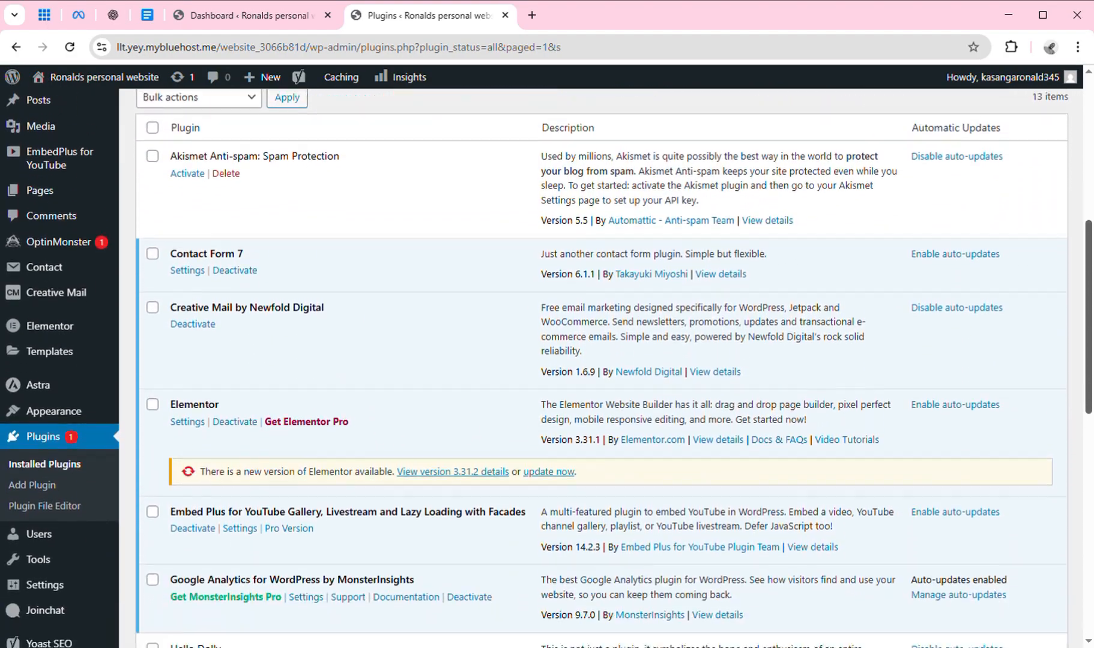
pyautogui.scroll(-2, 602, 368)
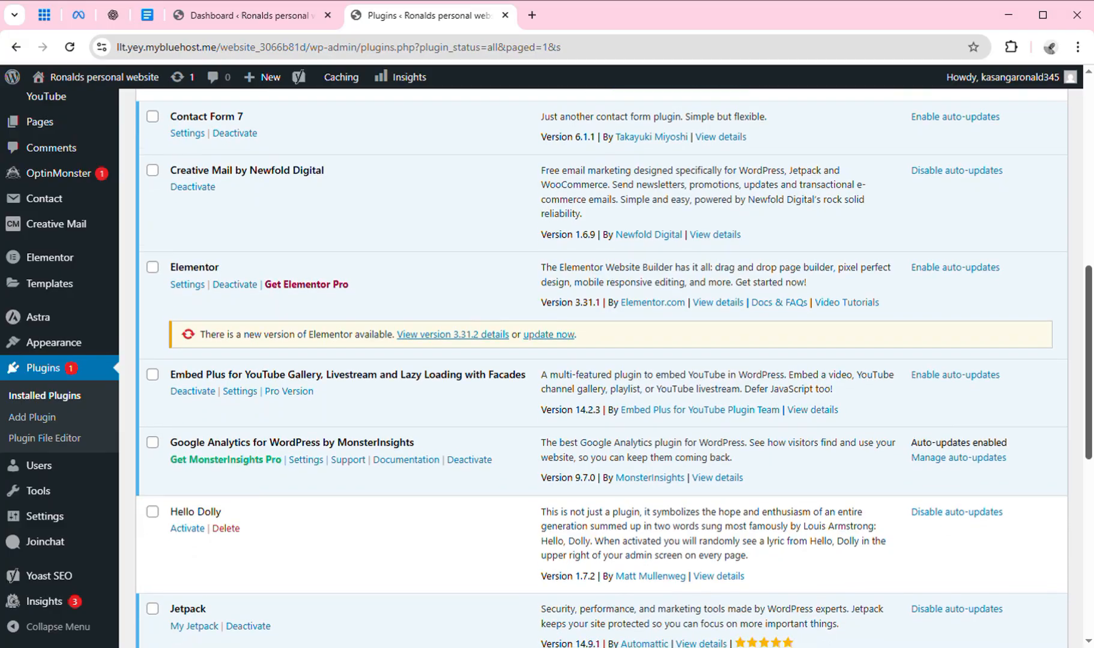
pyautogui.scroll(-3, 601, 368)
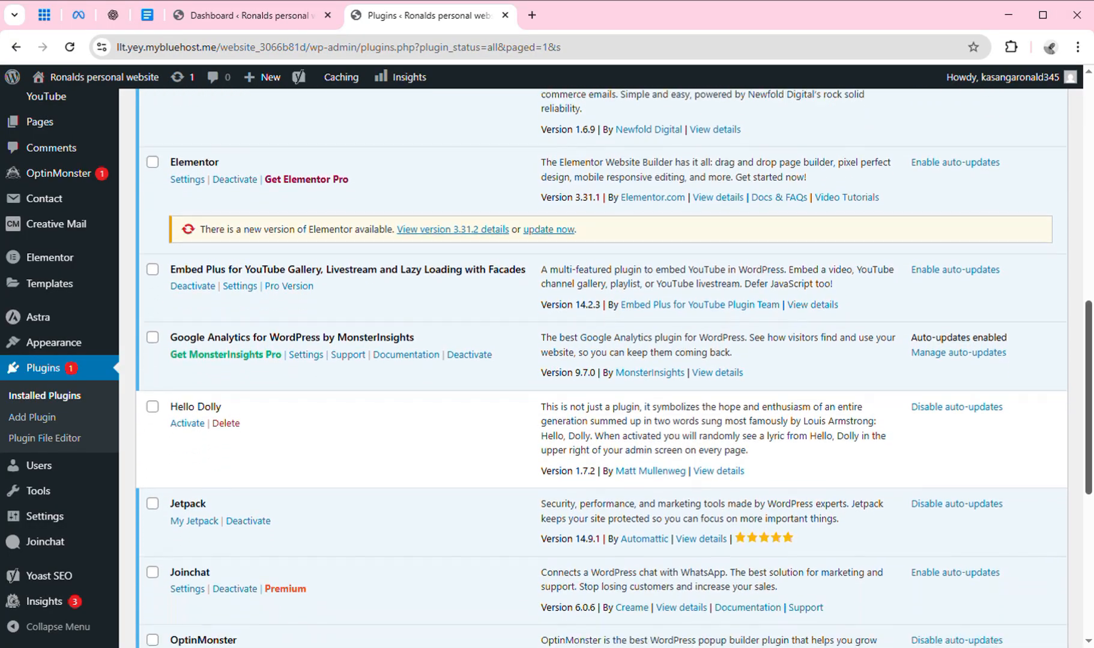
pyautogui.scroll(-1, 602, 368)
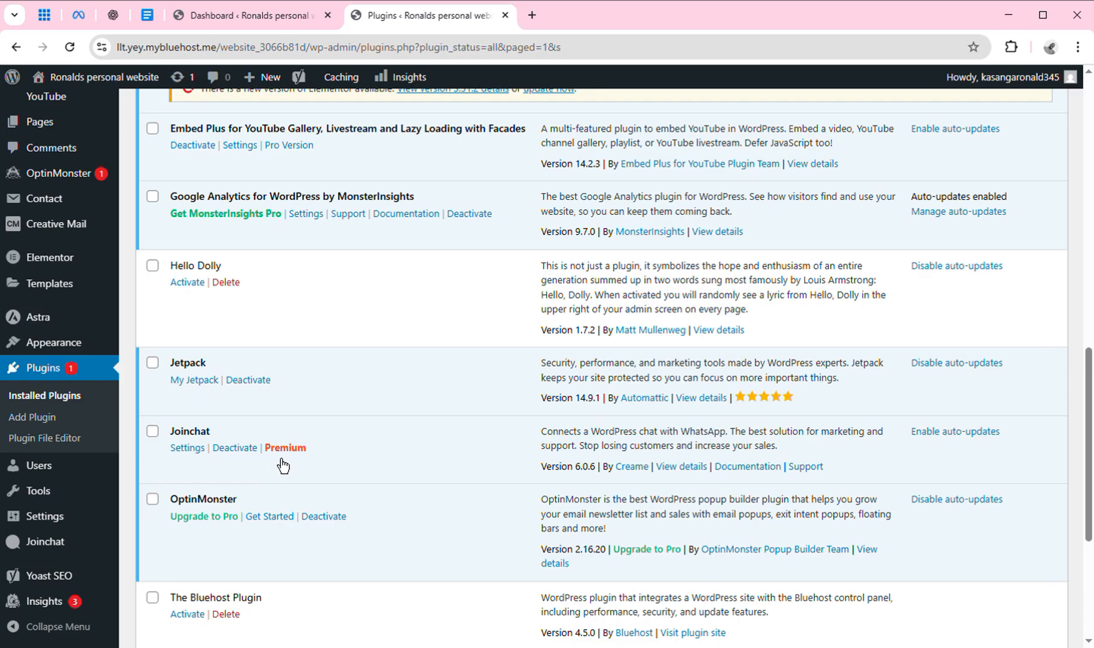
# Open Joinchat Settings, start the wizard, and submit the owner's WhatsApp phone number.
pyautogui.click(196, 449)
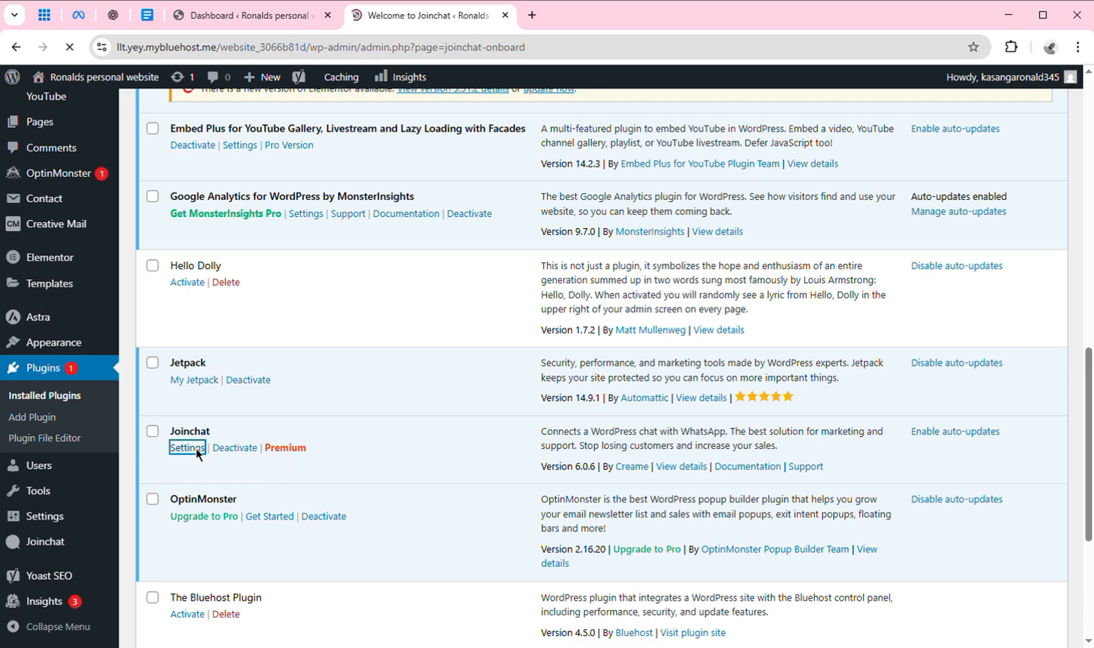
pyautogui.scroll(-2, 870, 293)
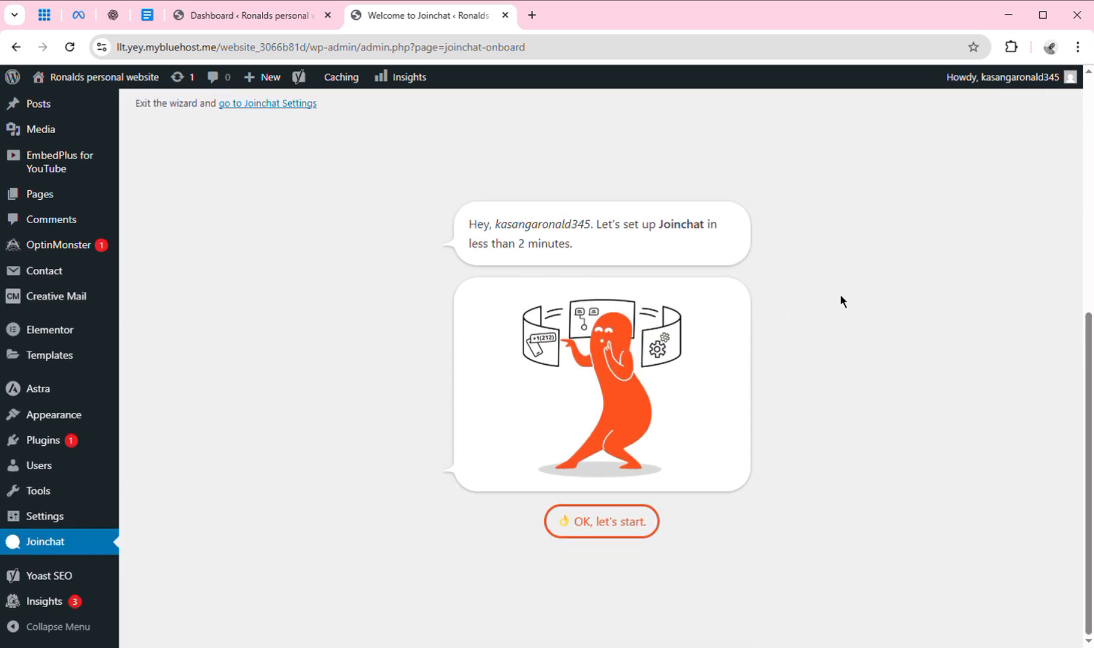
pyautogui.moveTo(1086, 358)
pyautogui.mouseDown()
pyautogui.moveTo(1088, 270)
pyautogui.moveTo(1089, 360)
pyautogui.mouseUp()
pyautogui.click(622, 534)
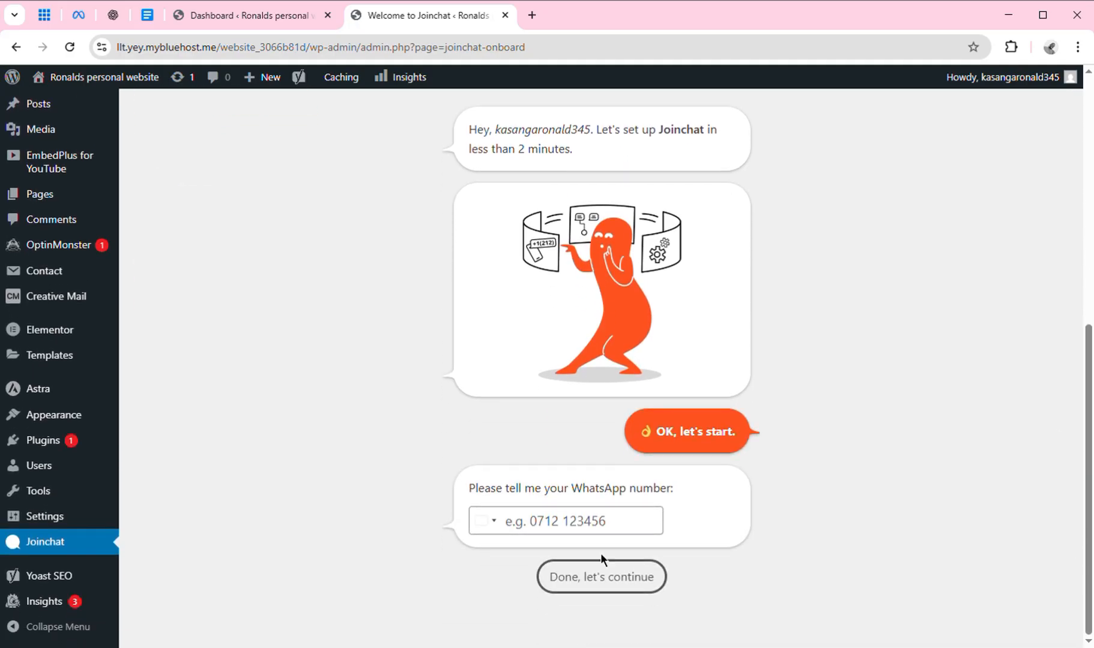
pyautogui.click(617, 532)
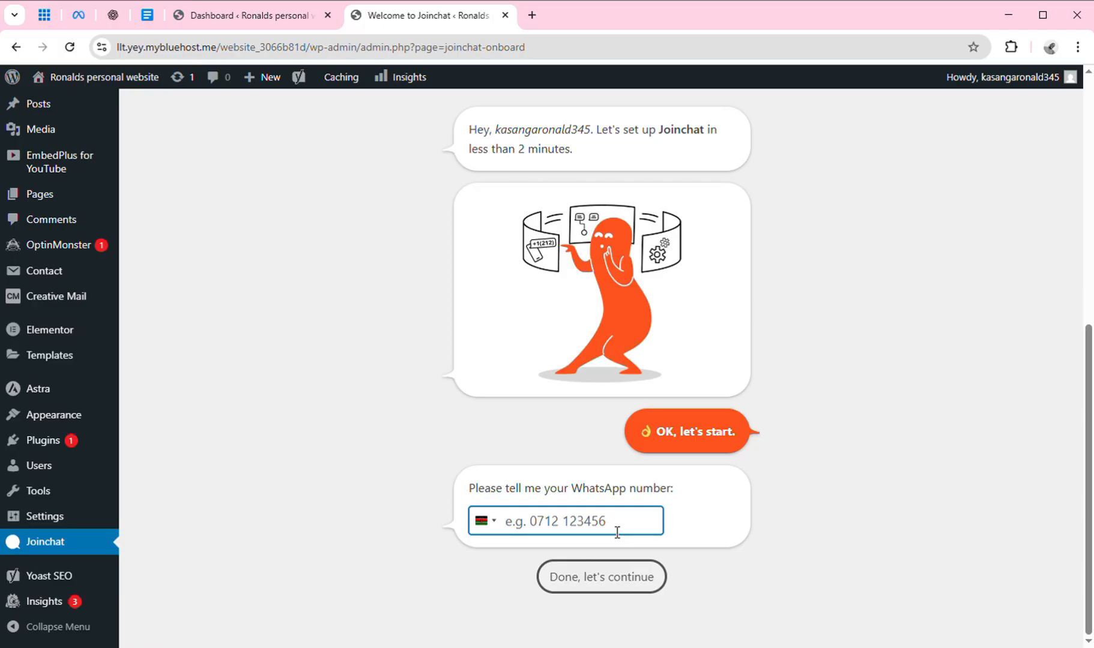
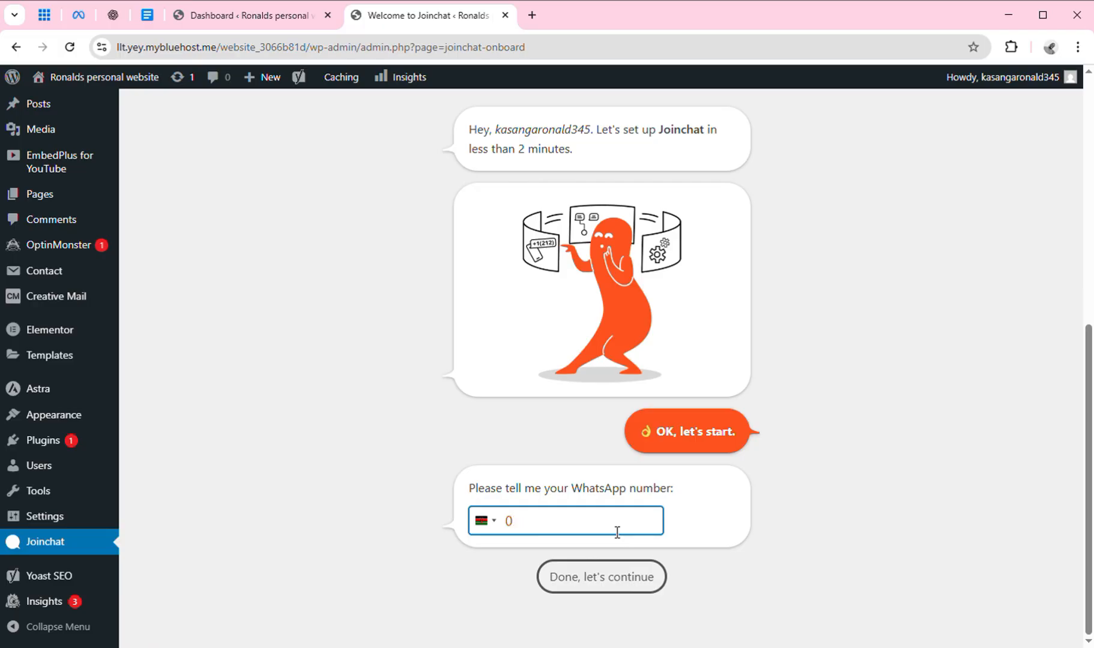
pyautogui.click(619, 573)
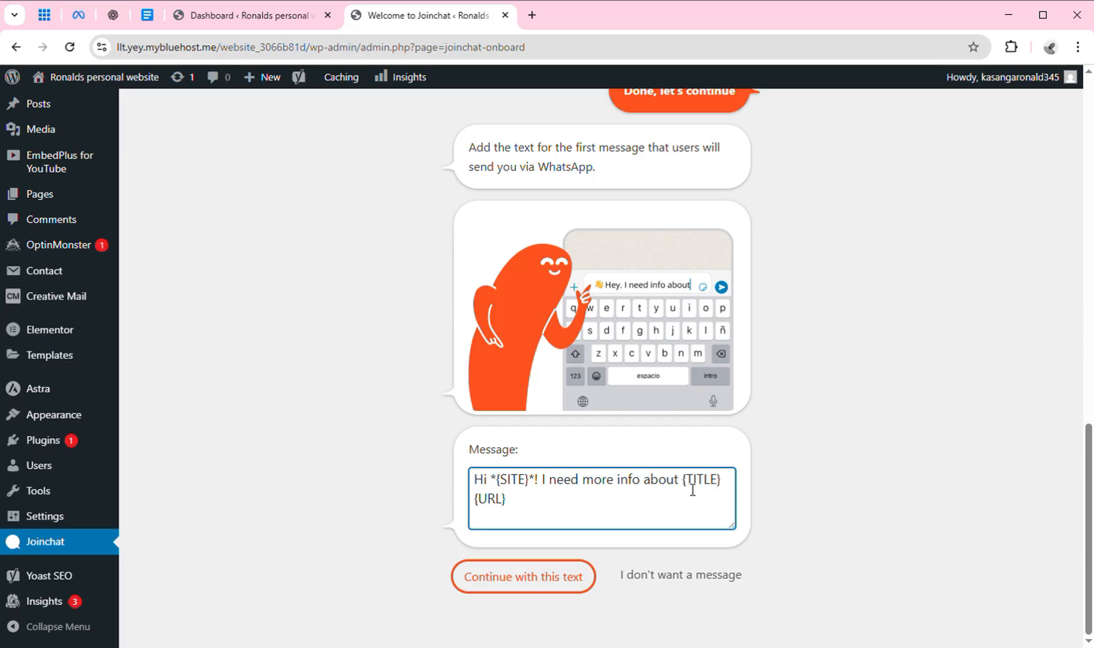
# Replace 'I need more info about' in the Joinchat message with 'Hello, how may assist you today?' and confirm it.
pyautogui.press('BackSpace')
pyautogui.press('BackSpace')
pyautogui.press('BackSpace')
pyautogui.press('BackSpace')
pyautogui.press('BackSpace')
pyautogui.press('BackSpace')
pyautogui.press('BackSpace')
pyautogui.press('BackSpace')
pyautogui.press('BackSpace')
pyautogui.press('BackSpace')
pyautogui.press('BackSpace')
pyautogui.press('BackSpace')
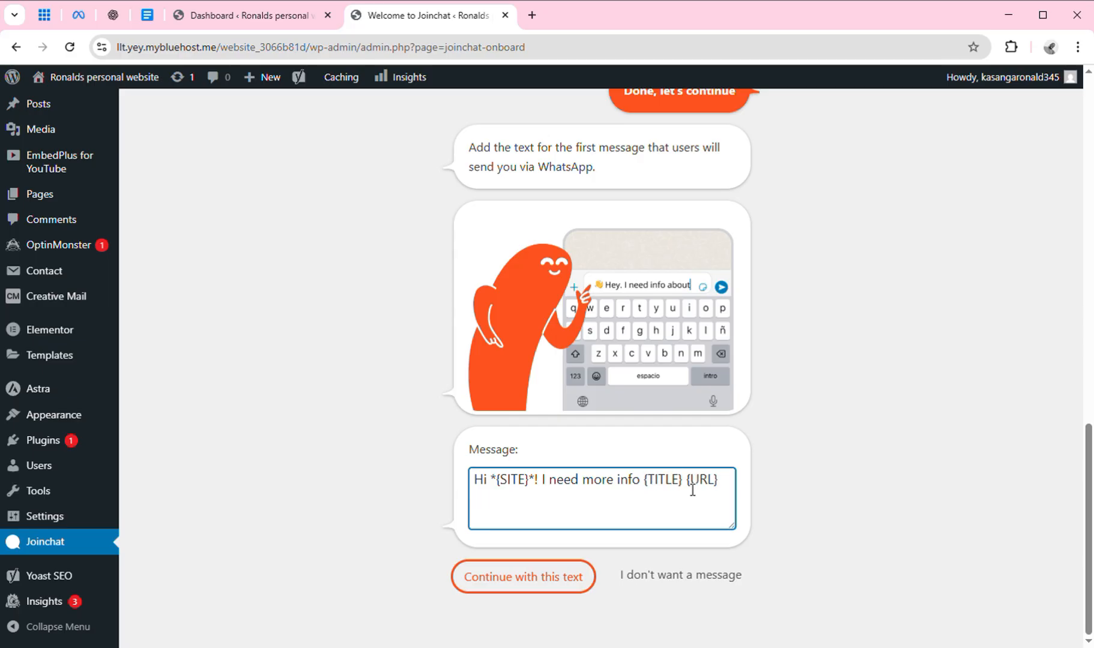
pyautogui.press('BackSpace')
pyautogui.press('BackSpace')
pyautogui.press('BackSpace')
pyautogui.press('BackSpace')
pyautogui.press('BackSpace')
pyautogui.press('BackSpace')
pyautogui.press('BackSpace')
pyautogui.press('BackSpace')
pyautogui.press('BackSpace')
pyautogui.press('BackSpace')
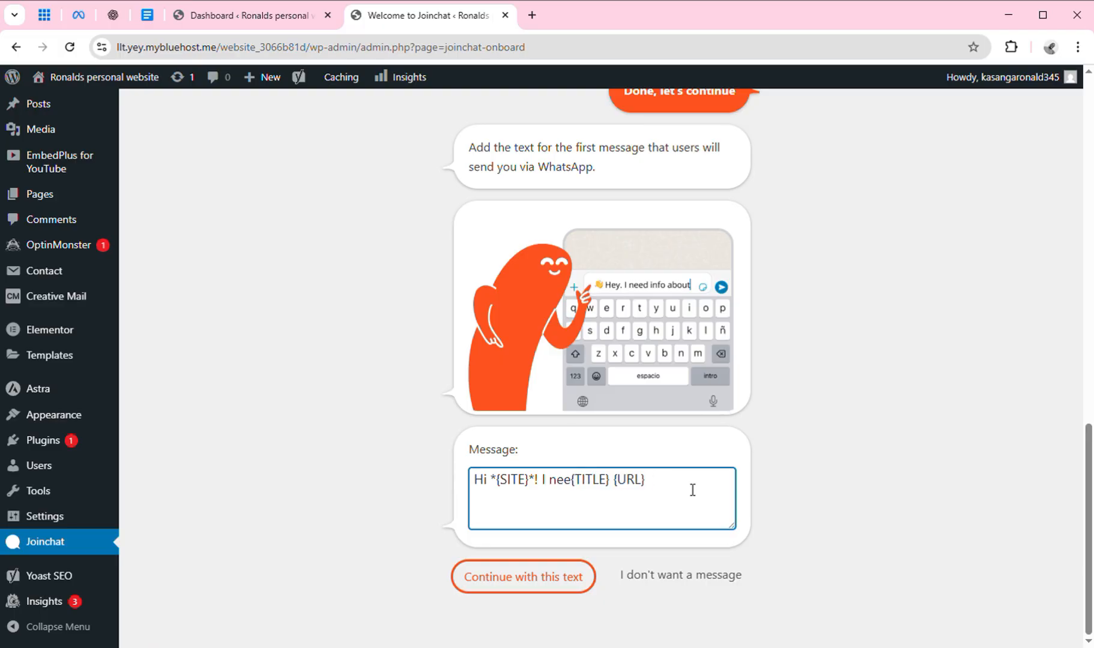
pyautogui.press('BackSpace')
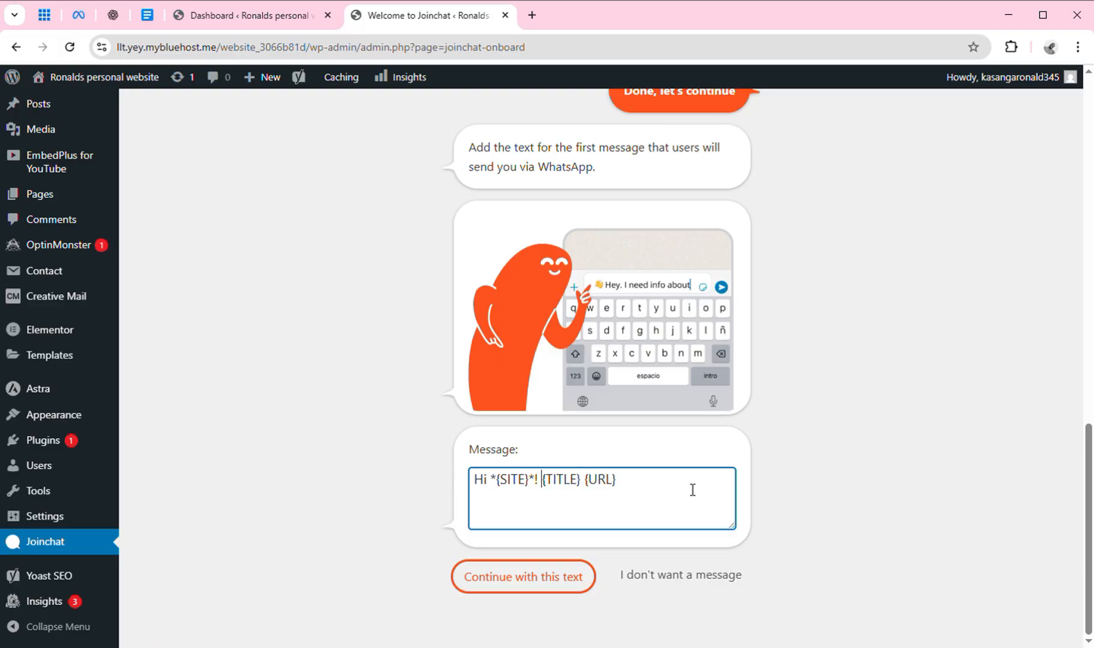
pyautogui.write('Hello,')
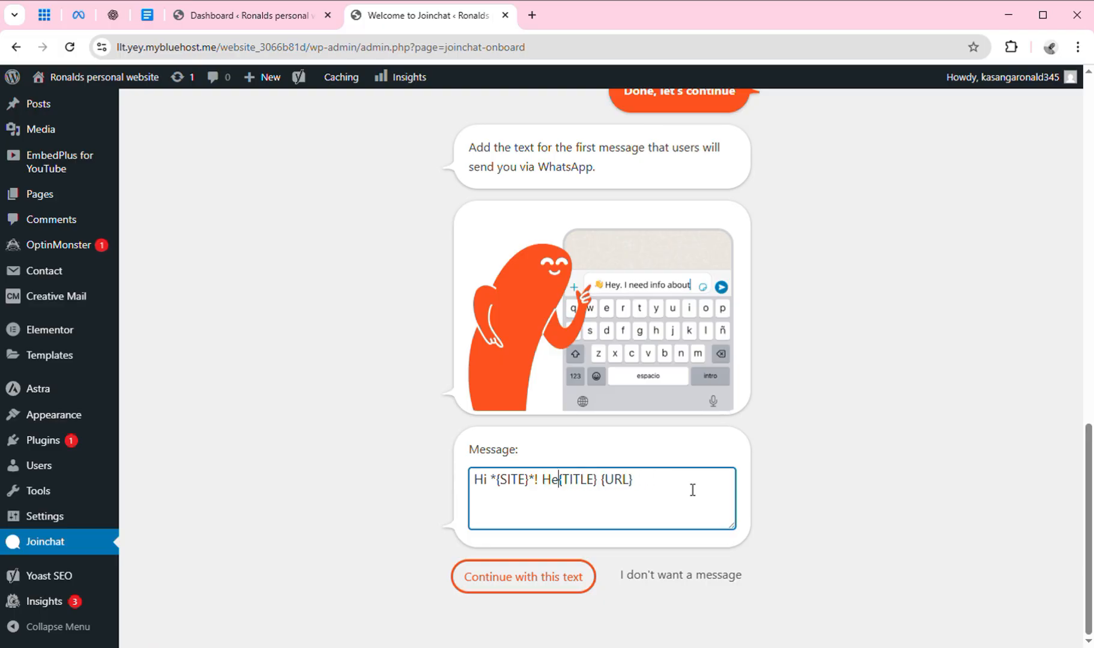
pyautogui.write(' how m')
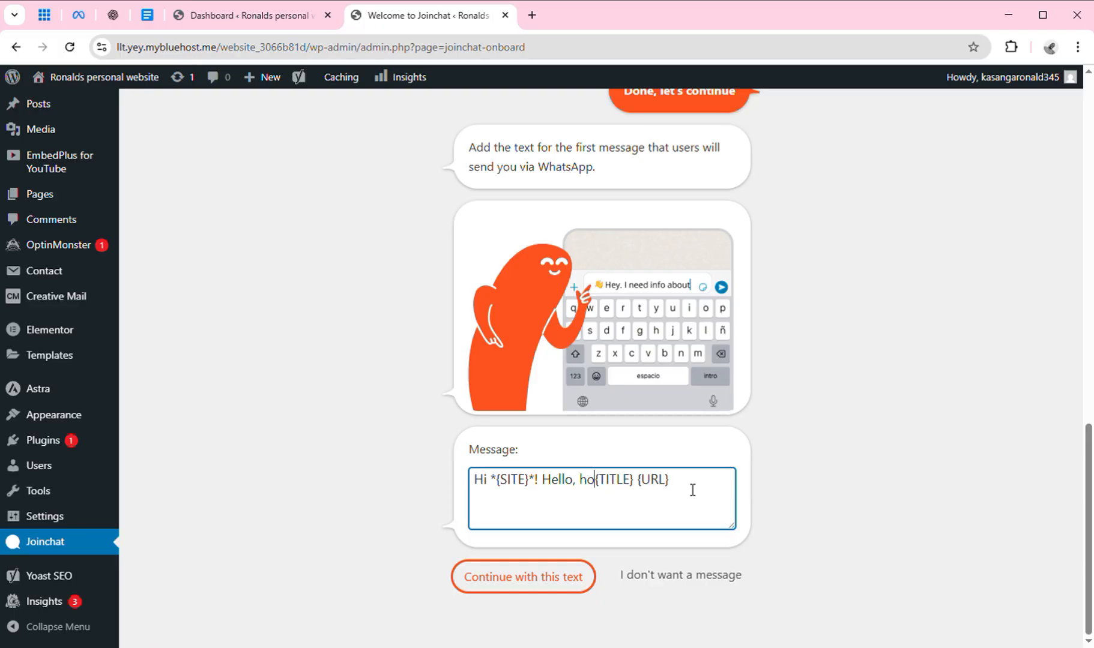
pyautogui.write('ay assist')
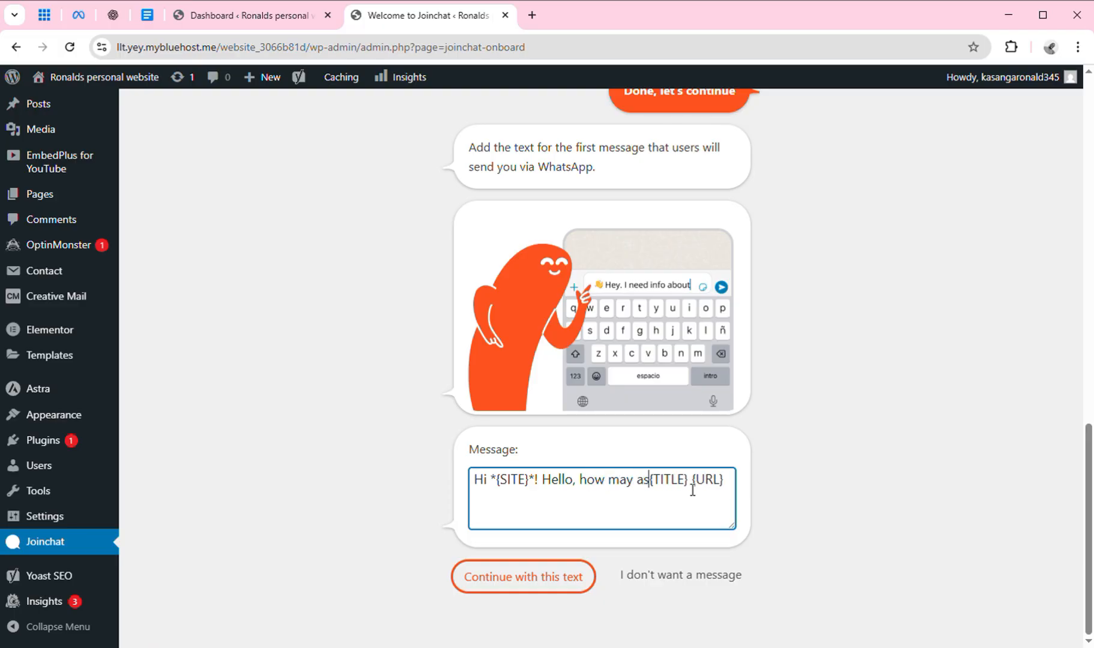
pyautogui.write(' yo')
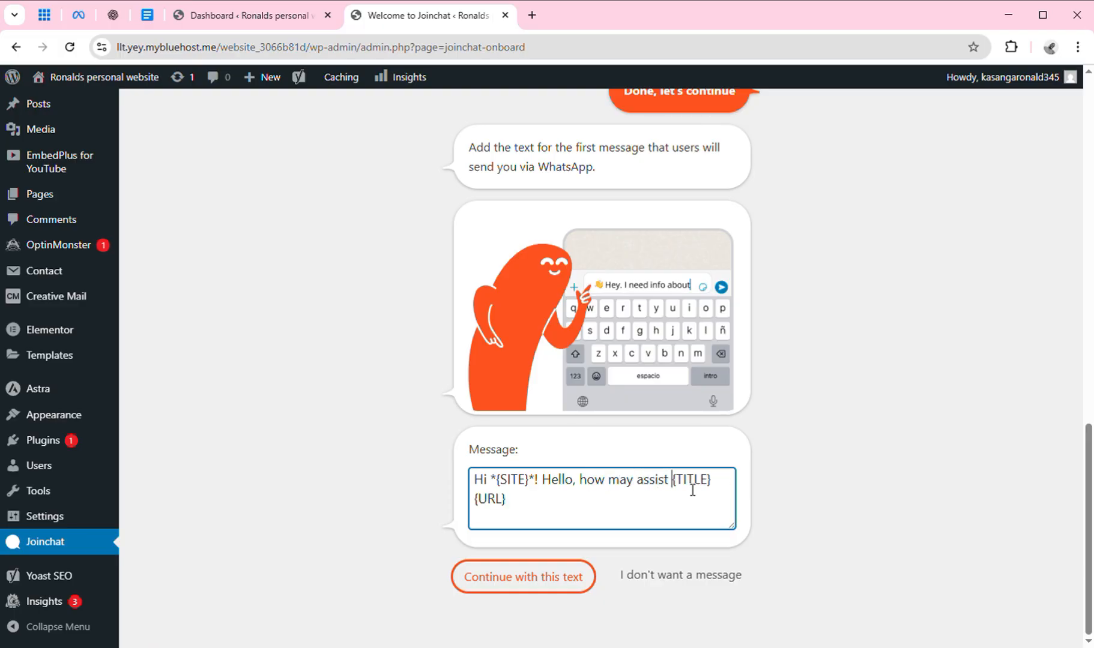
pyautogui.write('u toda')
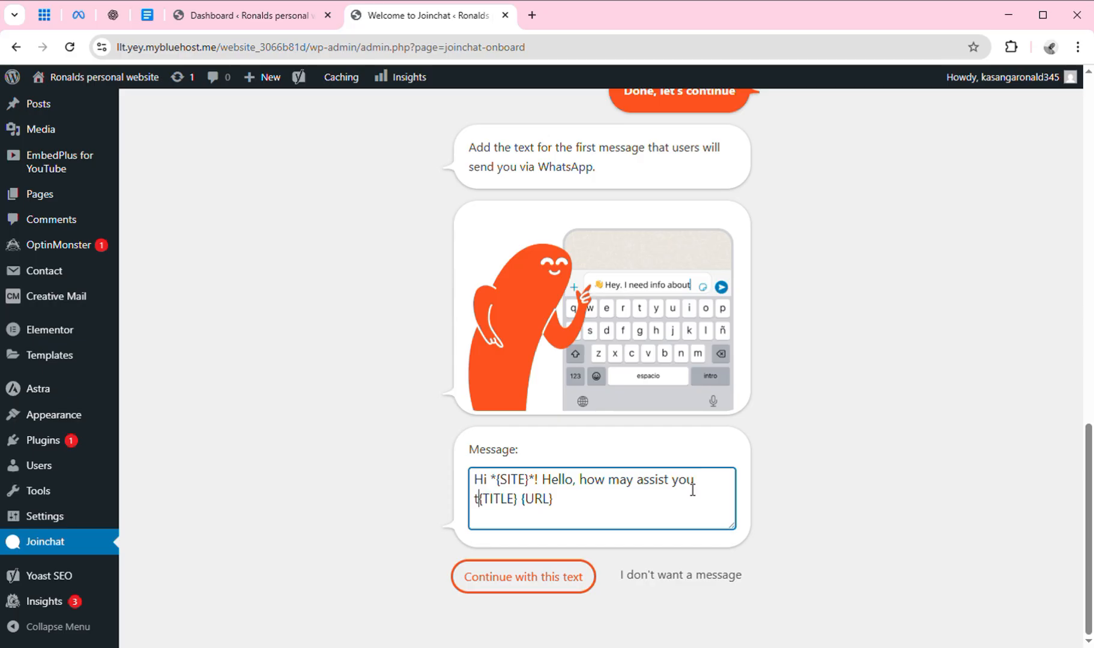
pyautogui.write('y')
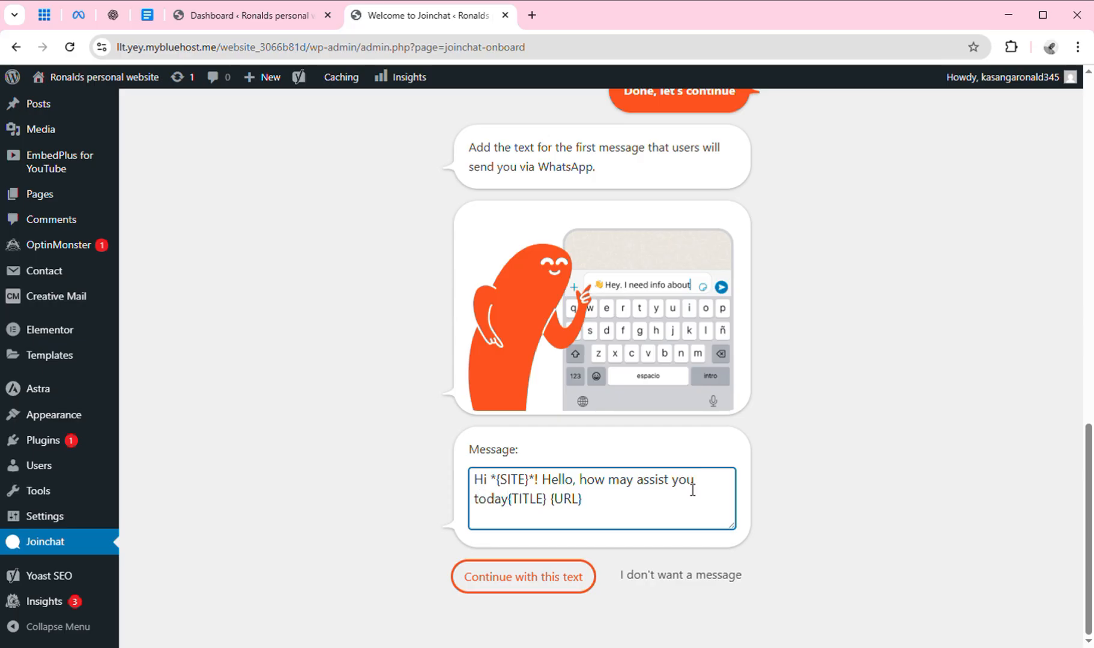
pyautogui.write('?')
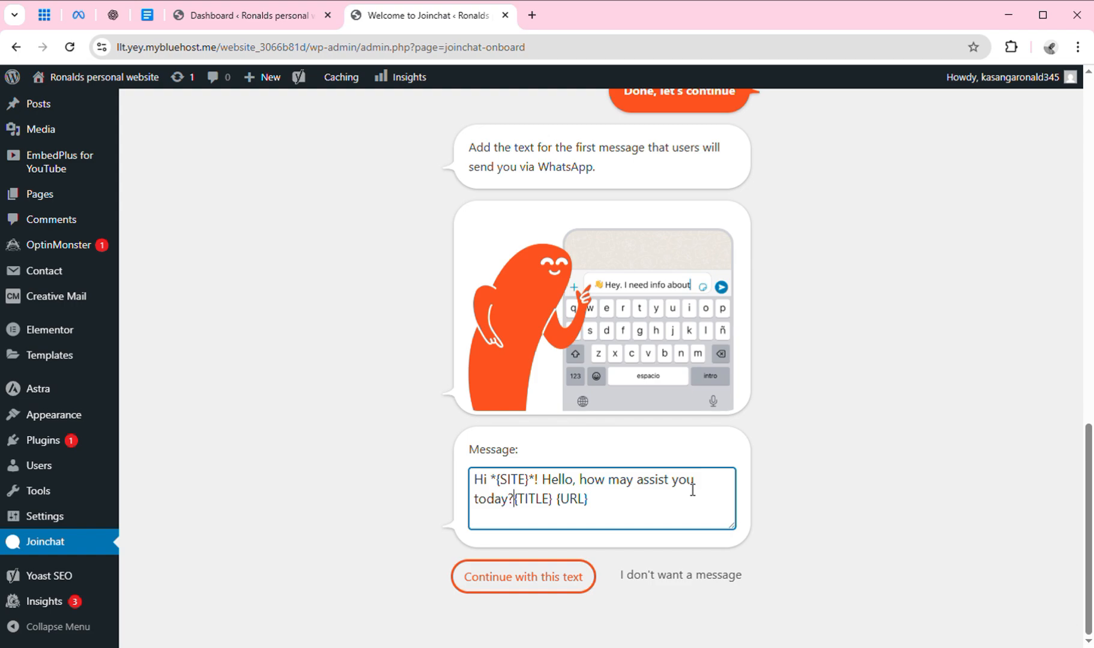
pyautogui.click(563, 586)
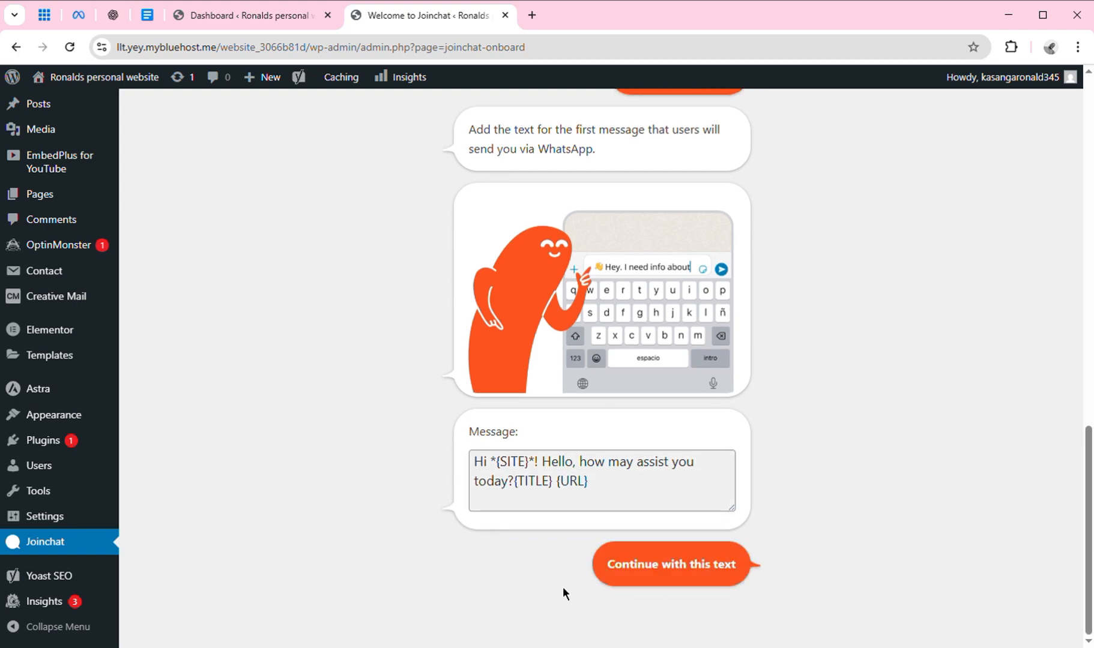
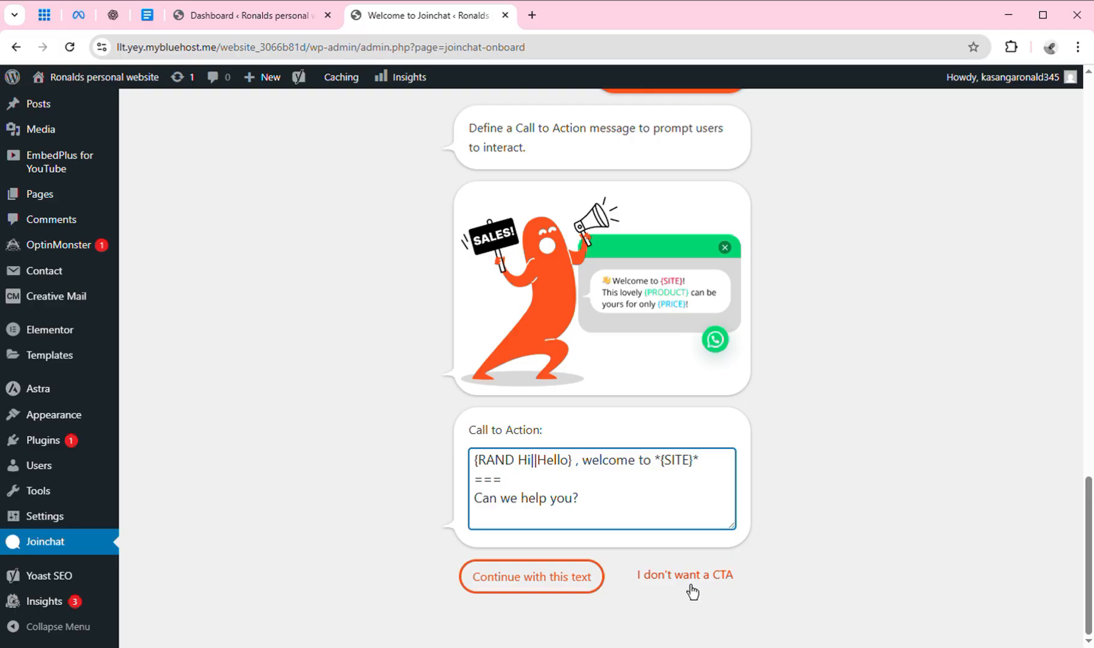
# Finish the Joinchat wizard with no CTA and no conversion tips, then go to Joinchat Settings.
pyautogui.click(690, 585)
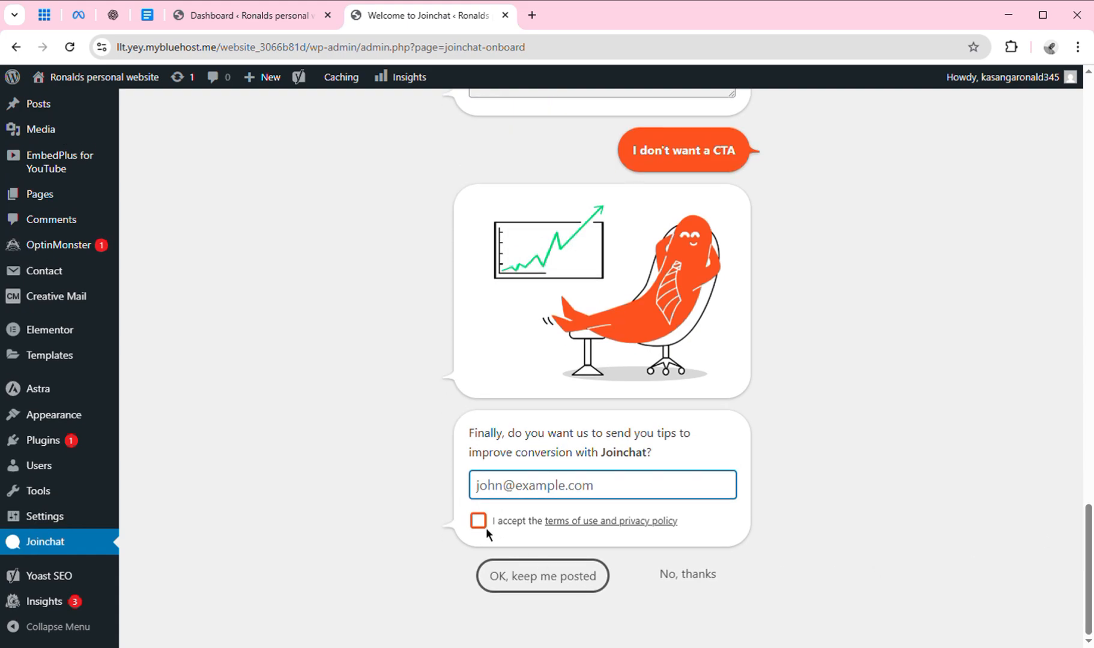
pyautogui.click(696, 577)
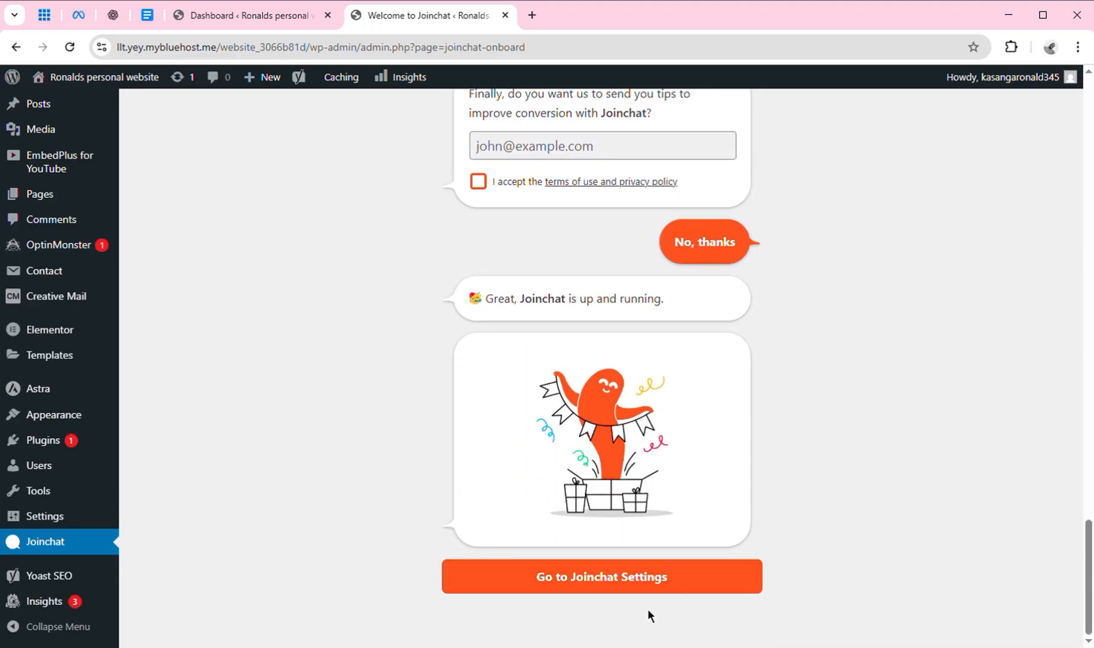
pyautogui.click(673, 591)
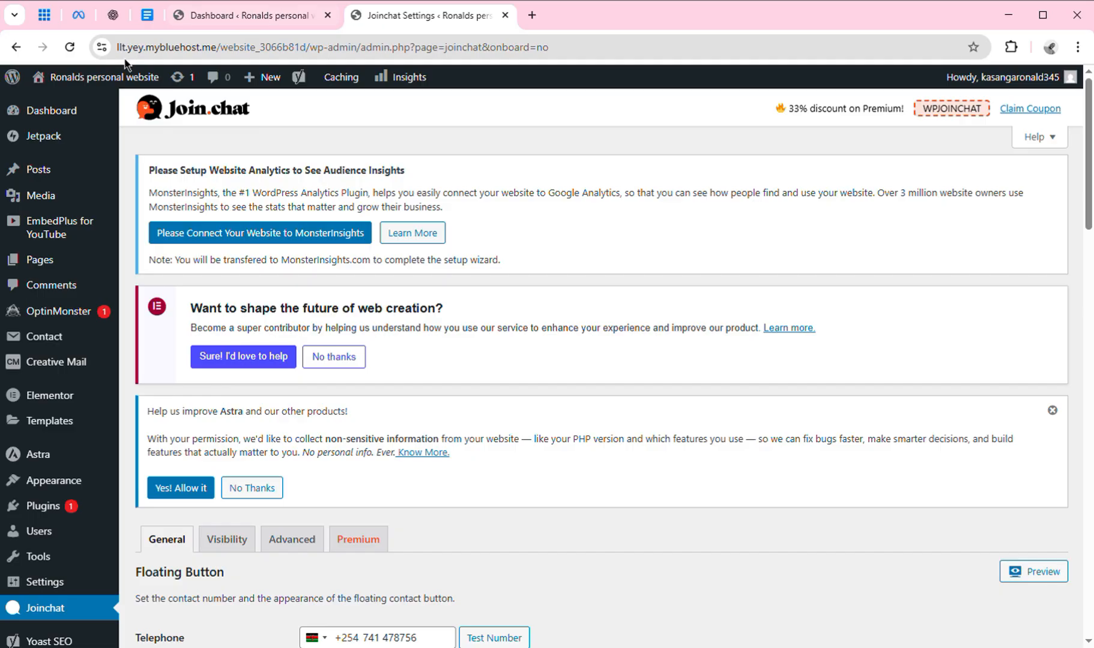
# Visit the live site in a new tab and start a chat from the WhatsApp floating button.
pyautogui.moveTo(97, 77)
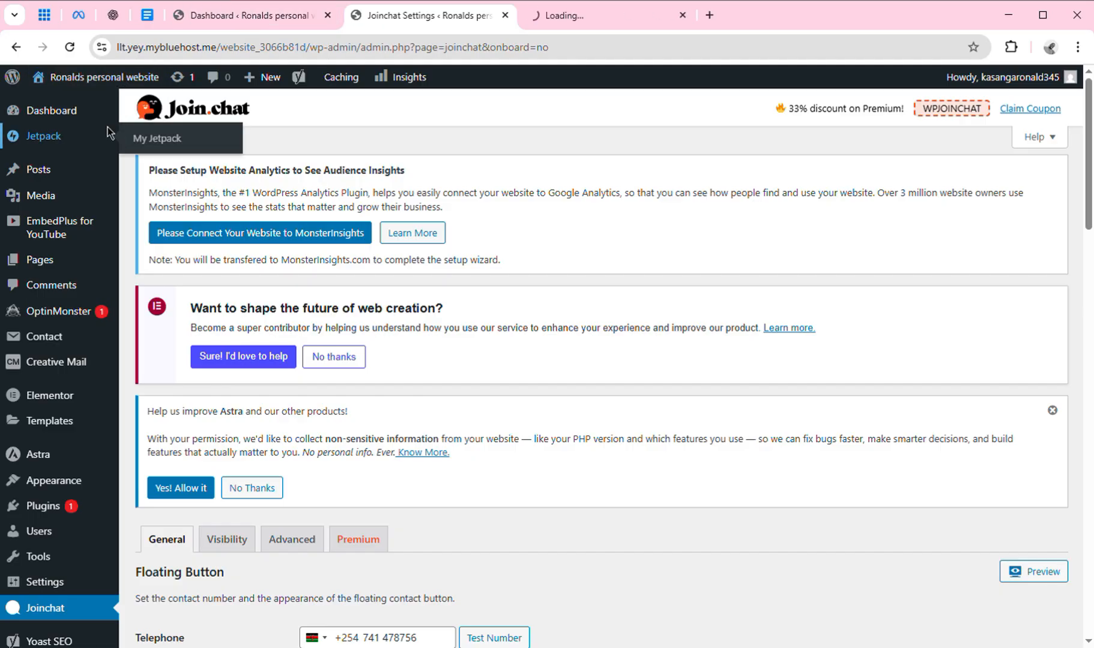
pyautogui.click(567, 18)
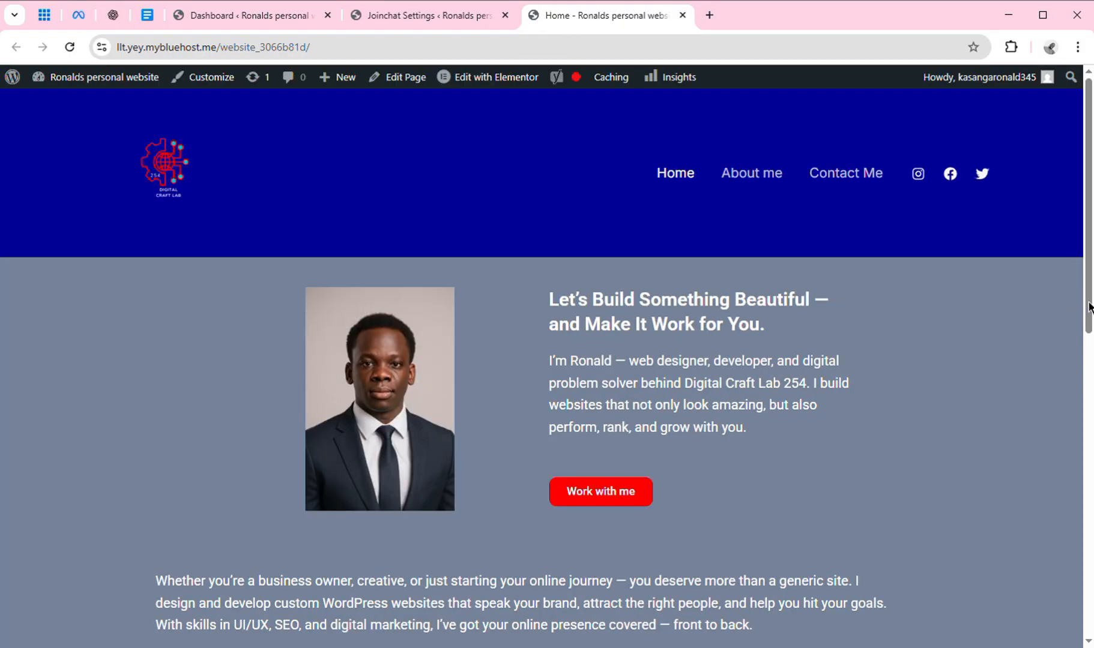
pyautogui.scroll(-10, 1091, 306)
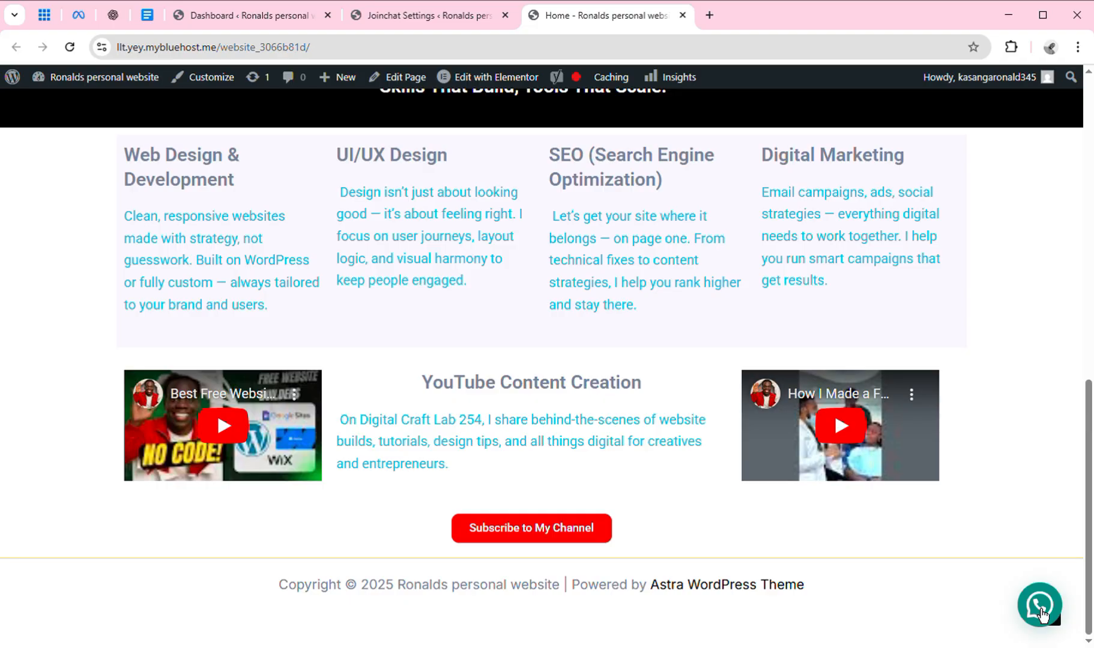
pyautogui.click(1033, 607)
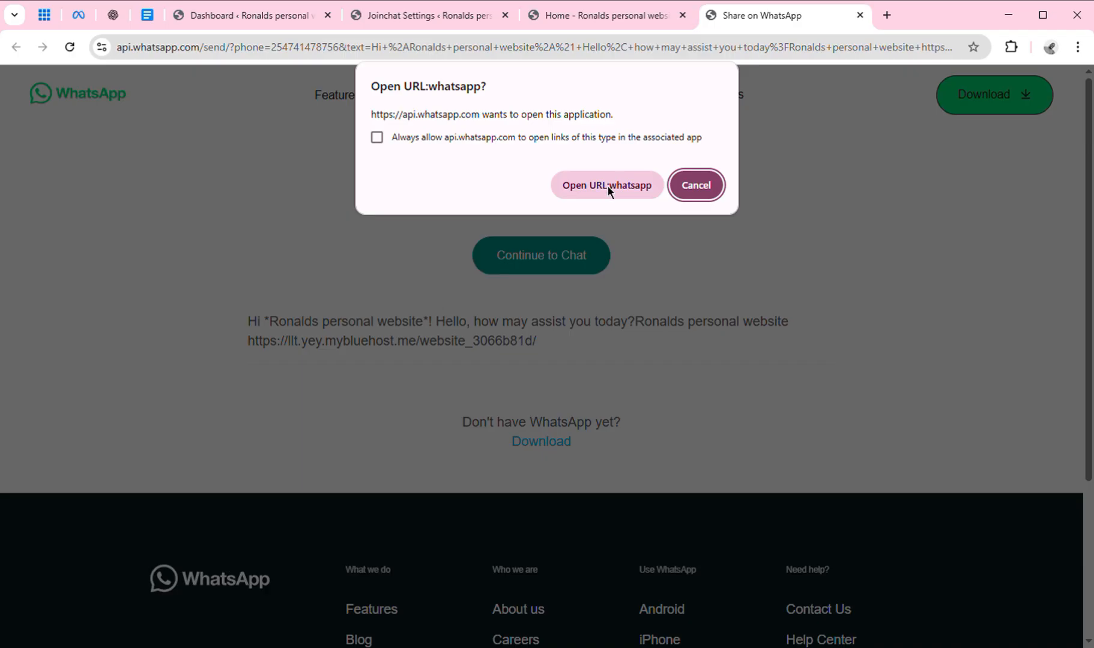
# Cancel the prompt to open the WhatsApp desktop app.
pyautogui.click(699, 198)
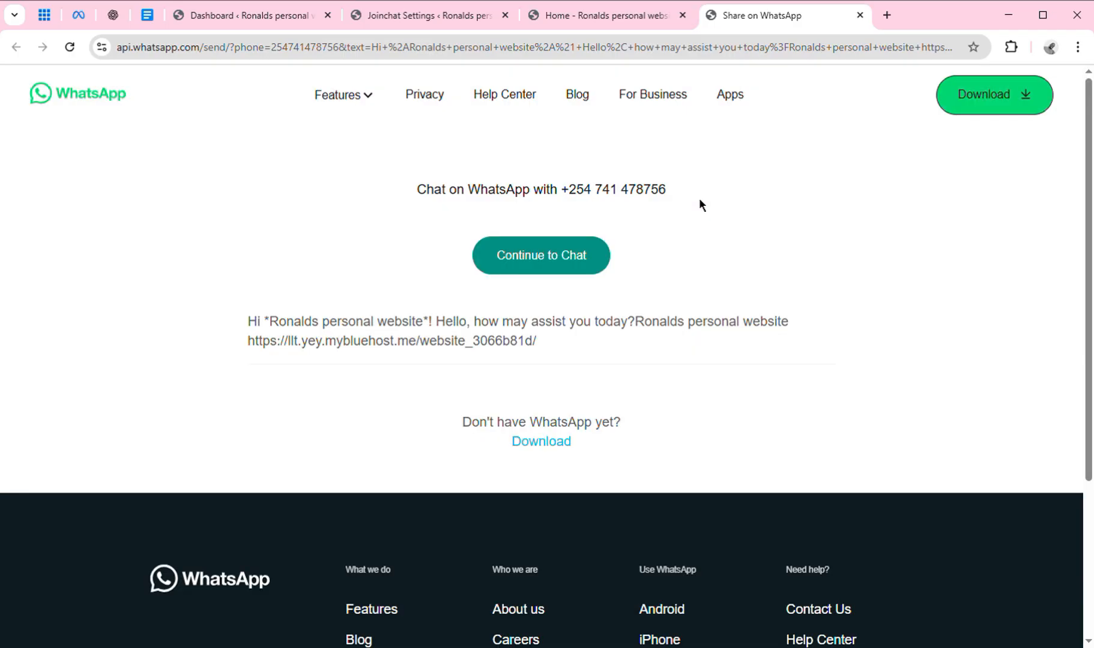
# Close the WhatsApp chat tab and the Joinchat Settings tab.
pyautogui.click(861, 15)
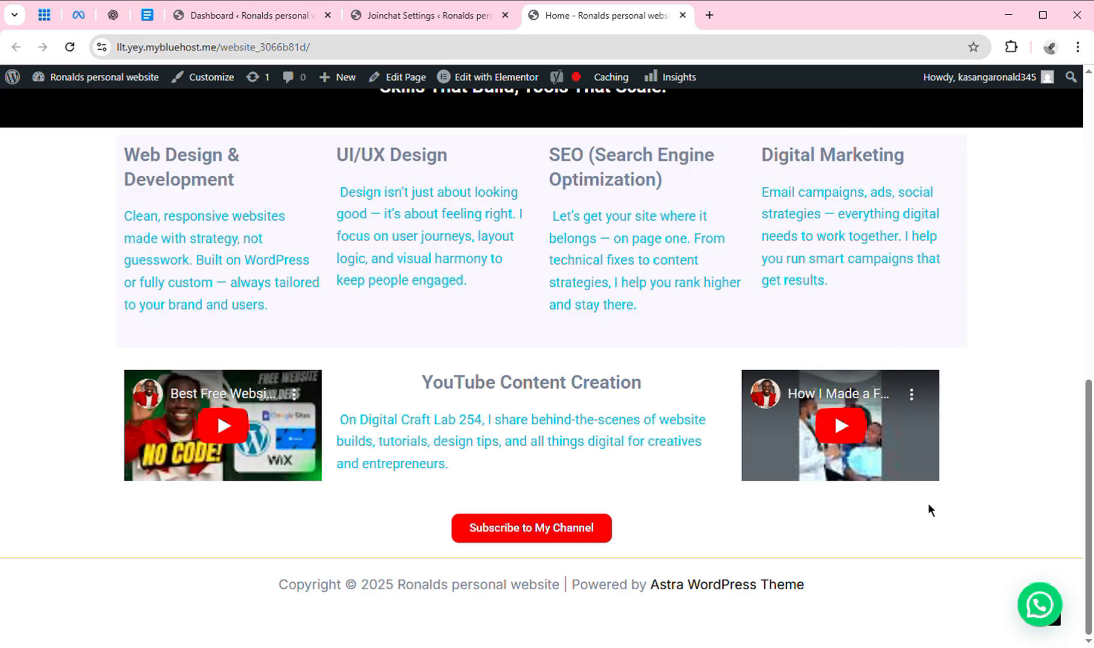
pyautogui.moveTo(1092, 534); pyautogui.dragTo(1072, 280)
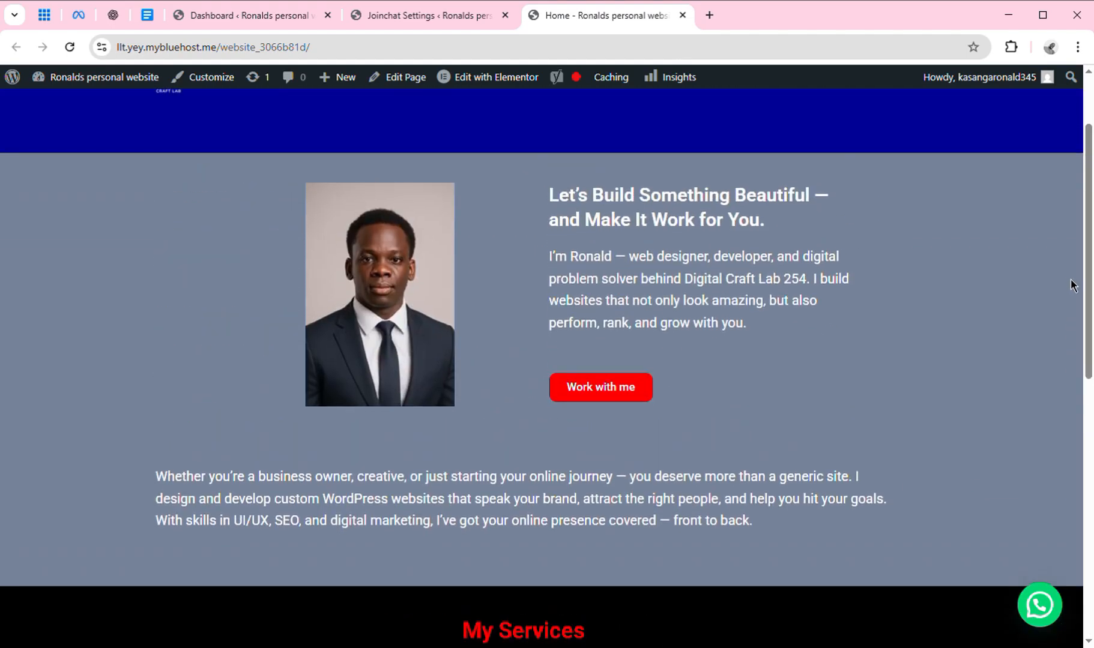
pyautogui.moveTo(532, 91)
pyautogui.click(505, 15)
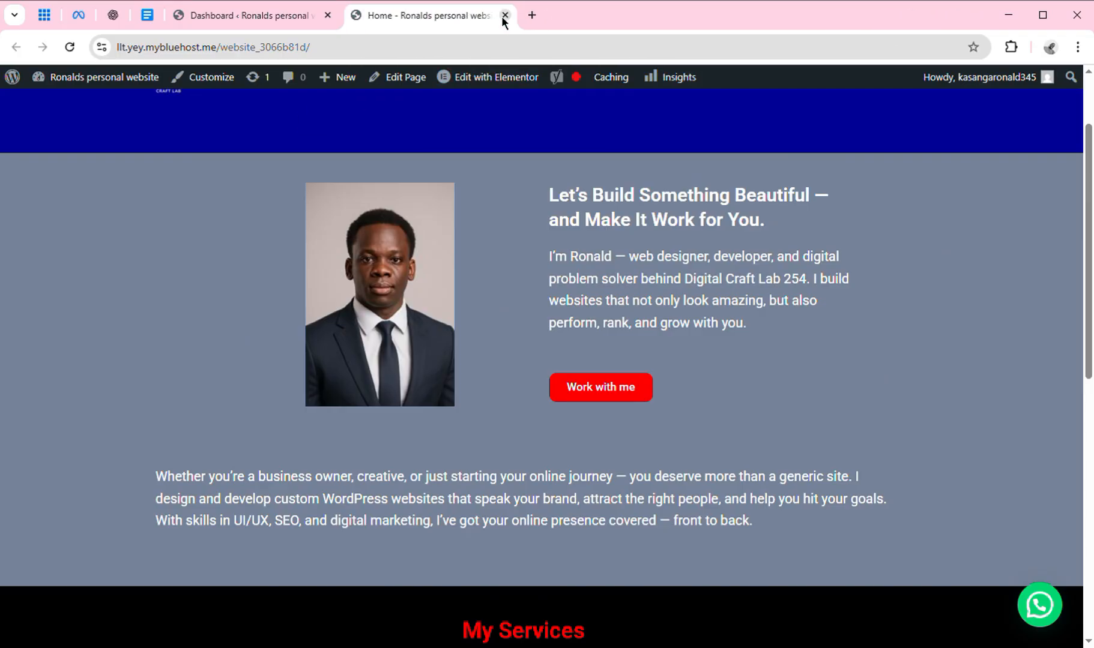
# Visit the live site from the dashboard and go to its Contact Me page.
pyautogui.click(286, 15)
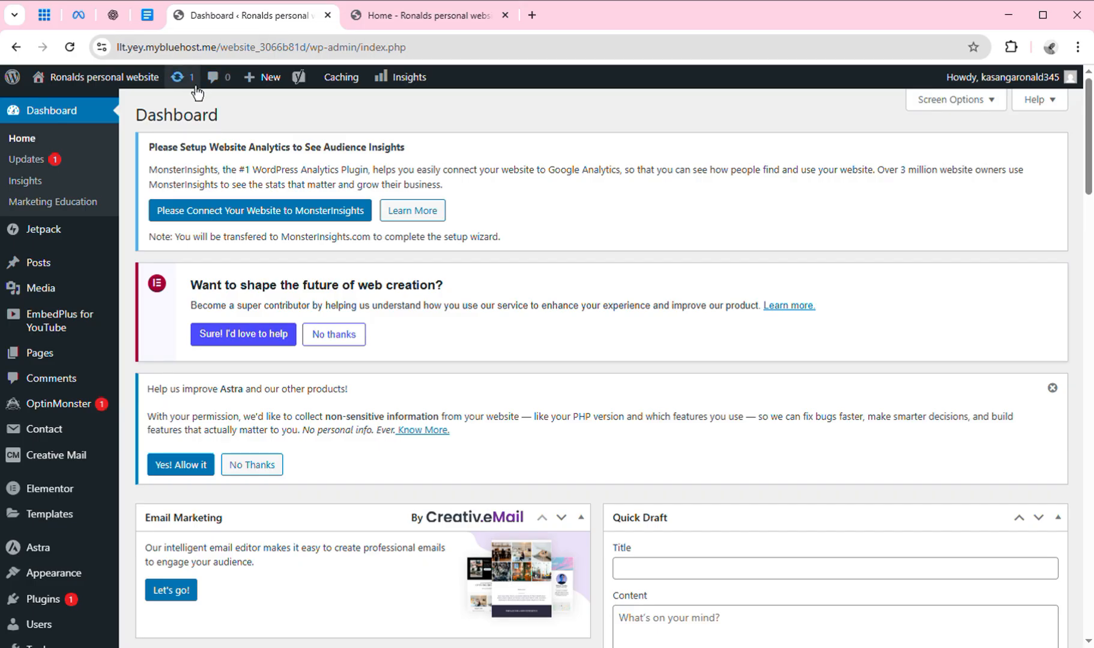
pyautogui.moveTo(128, 94)
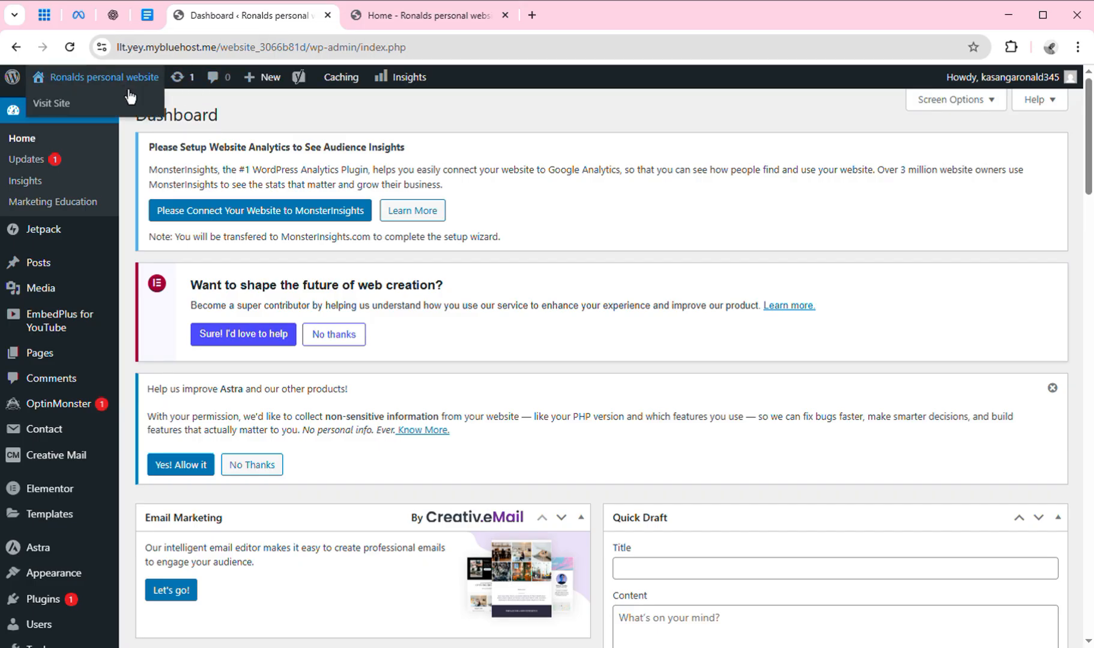
pyautogui.click(63, 107)
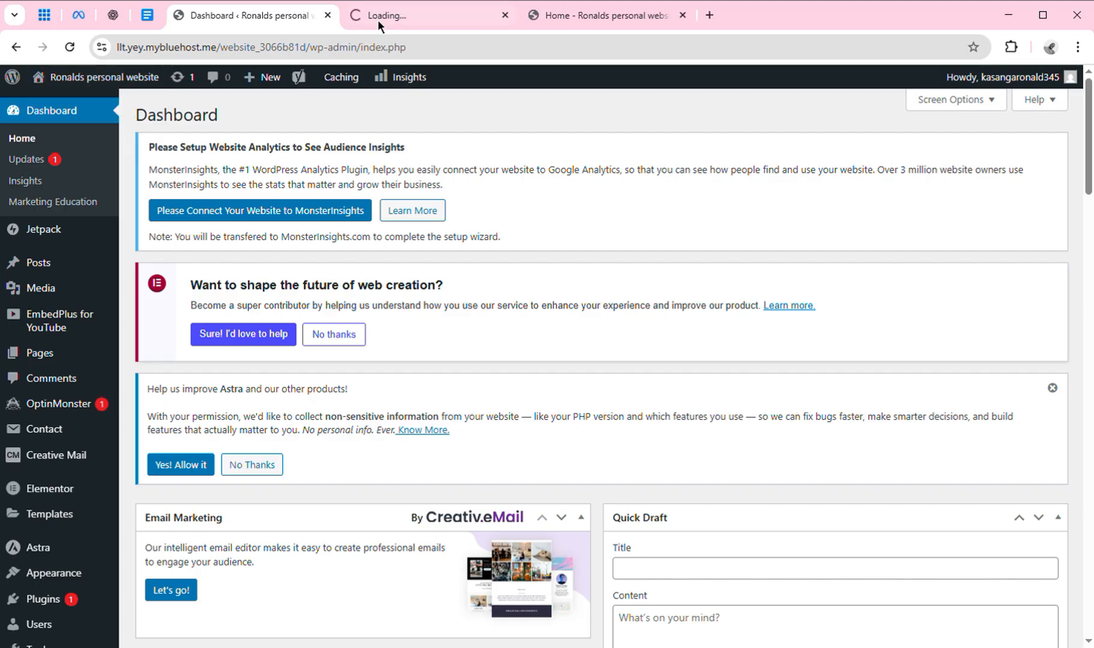
pyautogui.click(457, 14)
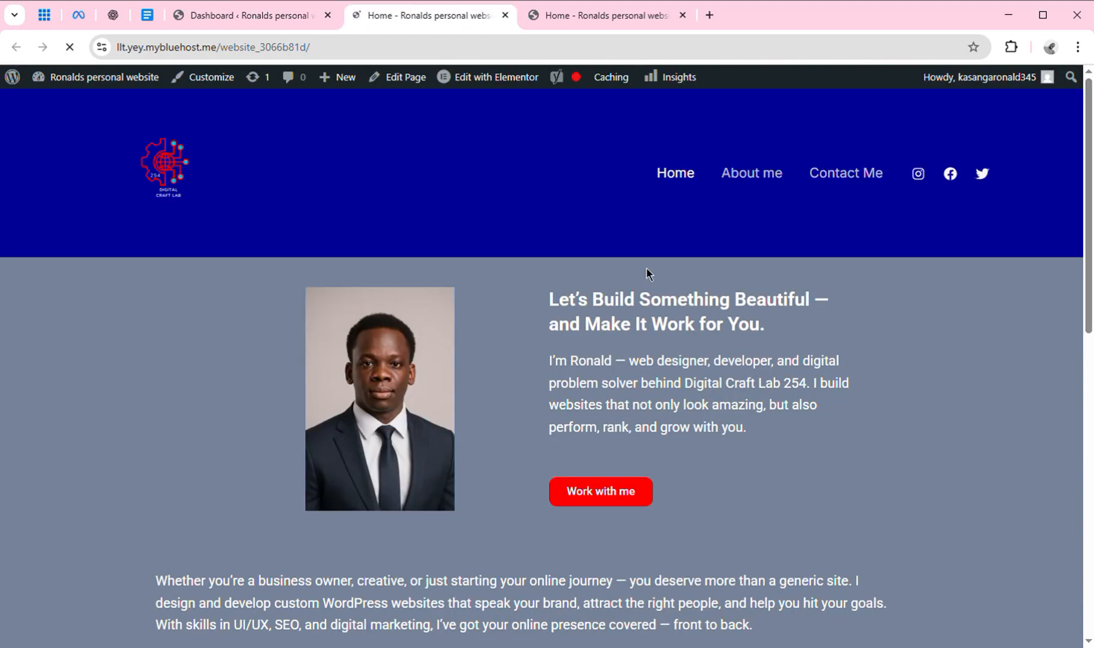
pyautogui.click(845, 194)
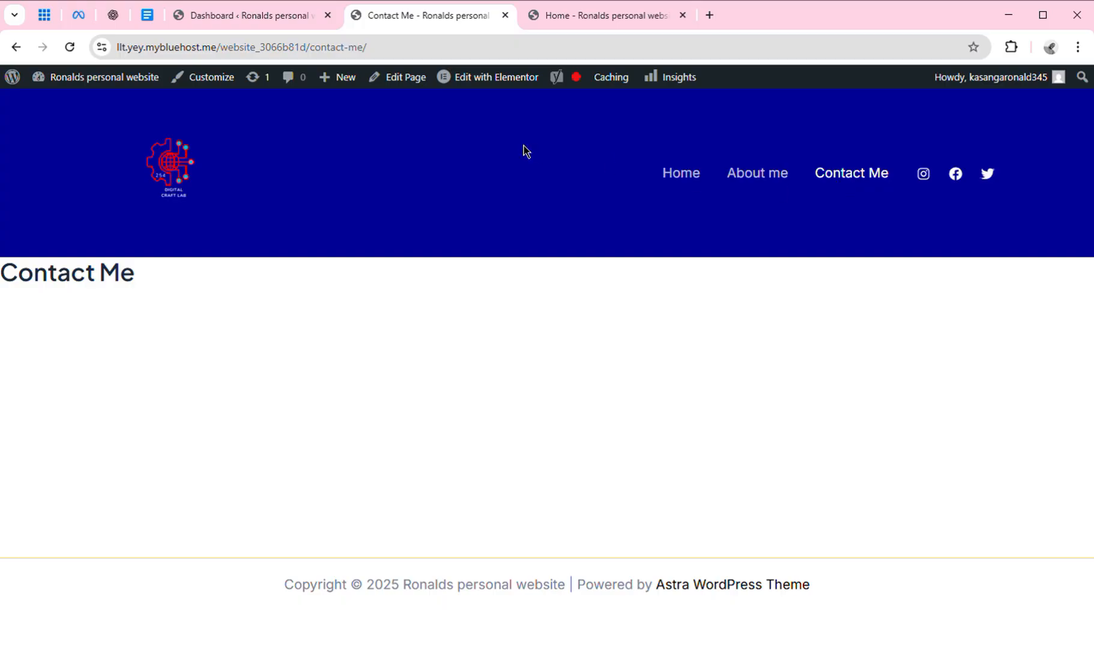
# Edit the Contact Me page and set its template to Elementor Full Width.
pyautogui.click(422, 90)
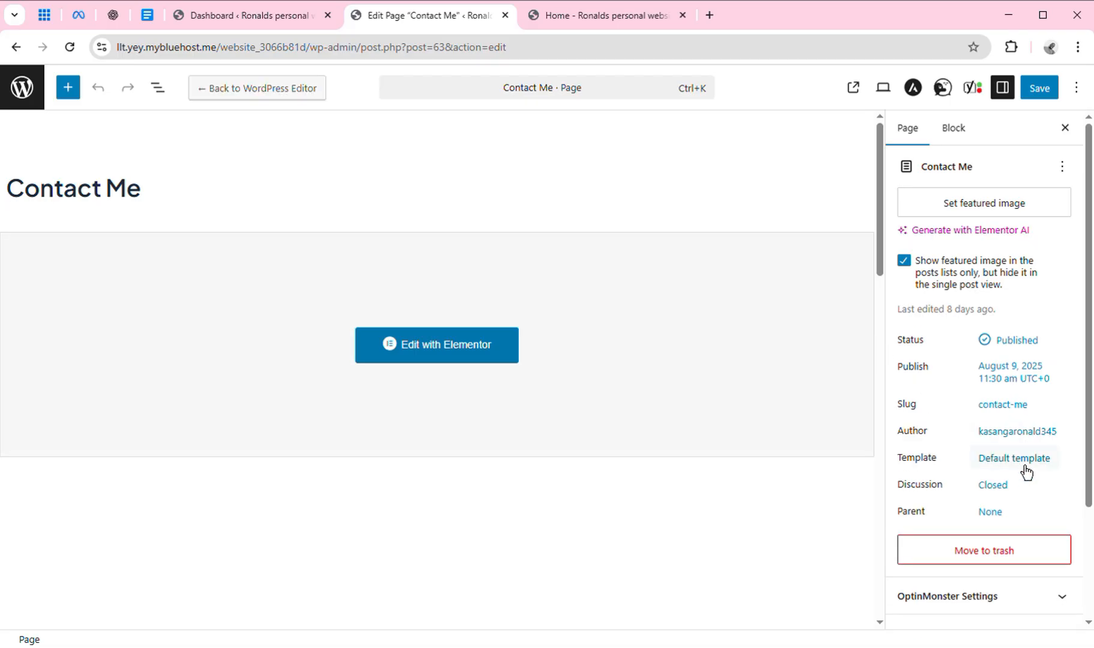
pyautogui.click(1021, 461)
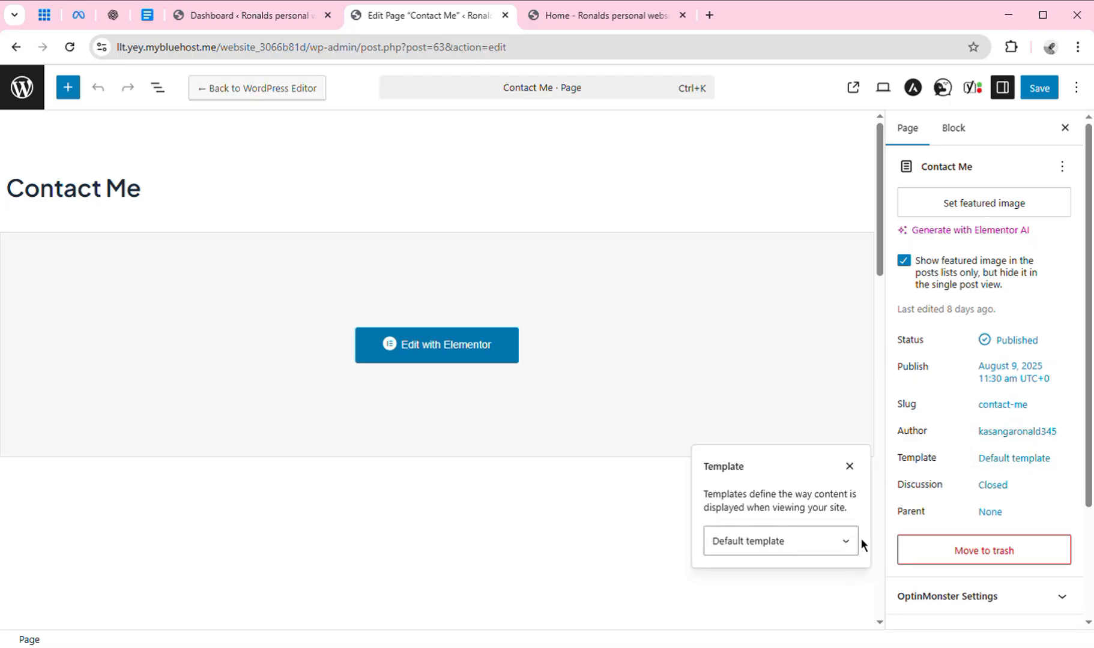
pyautogui.click(853, 551)
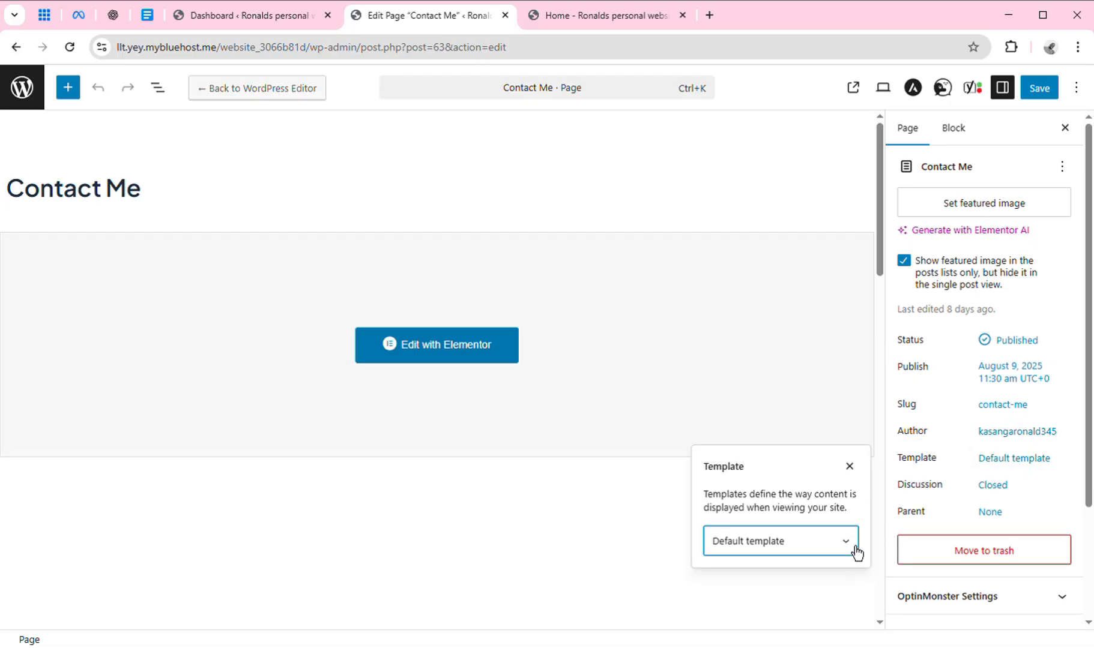
pyautogui.click(786, 598)
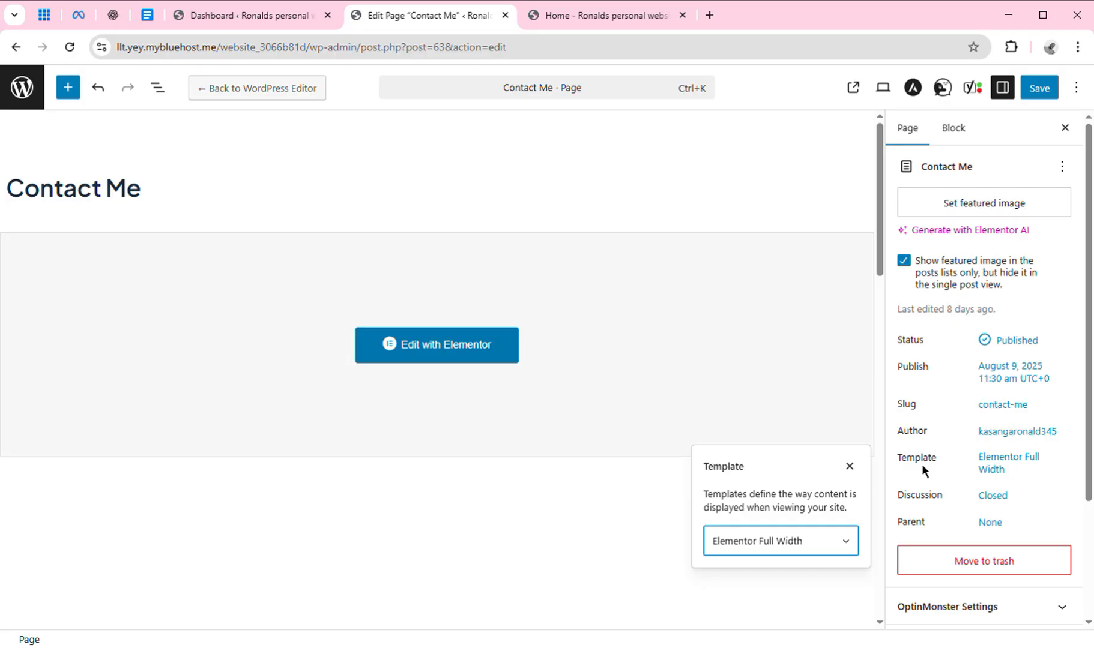
pyautogui.click(850, 467)
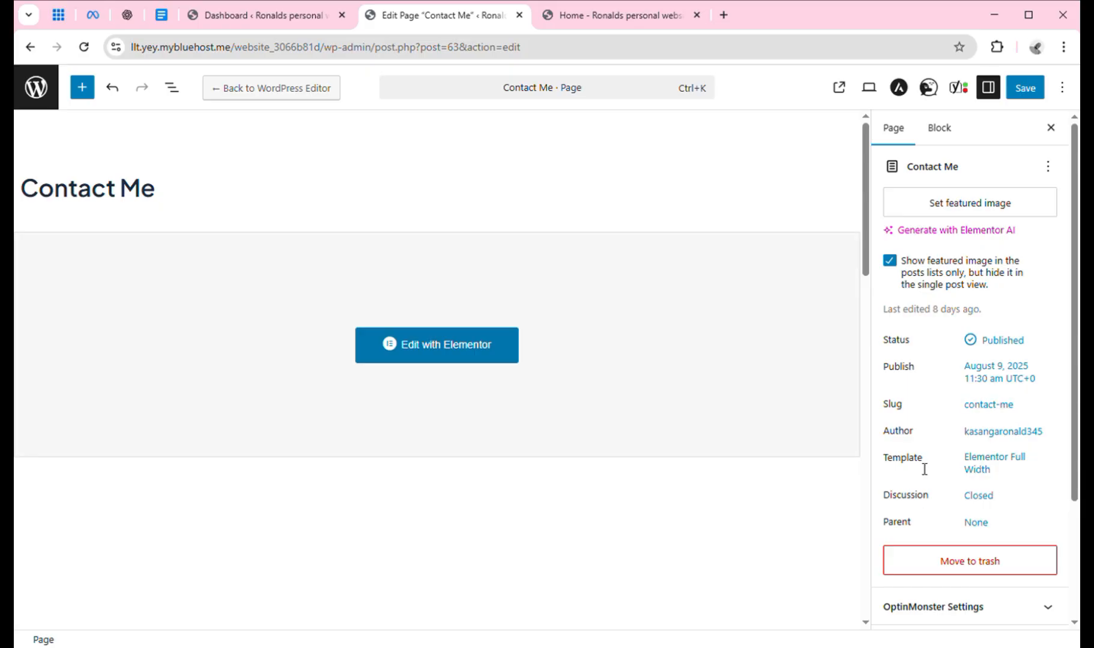
# Save the Contact Me page and open it in Elementor.
pyautogui.click(1010, 90)
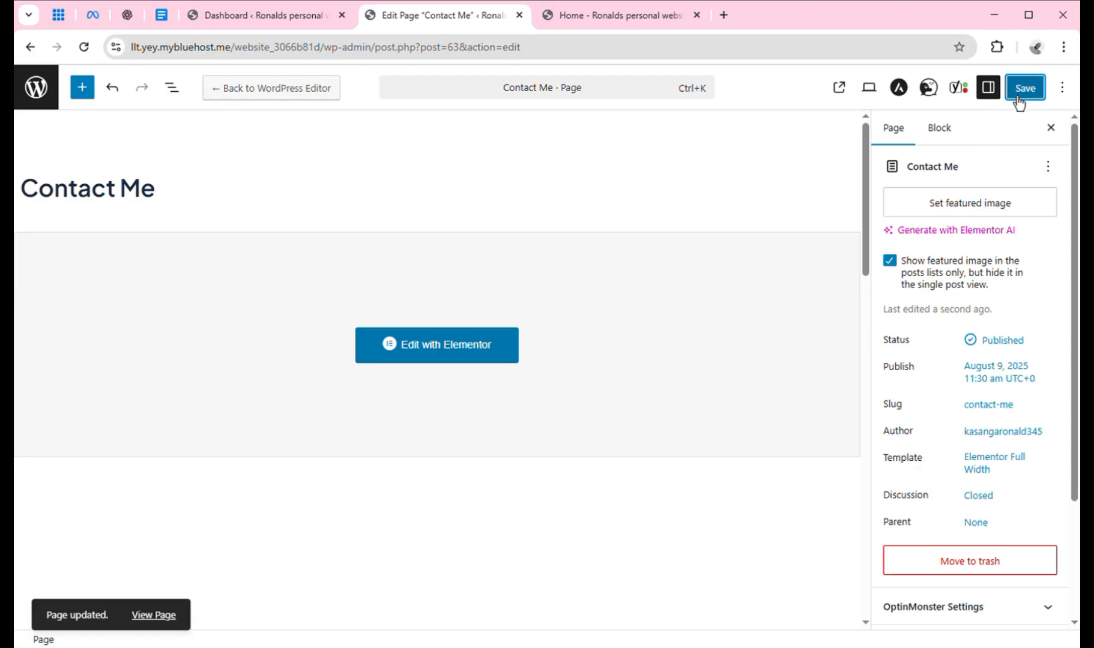
pyautogui.click(1013, 97)
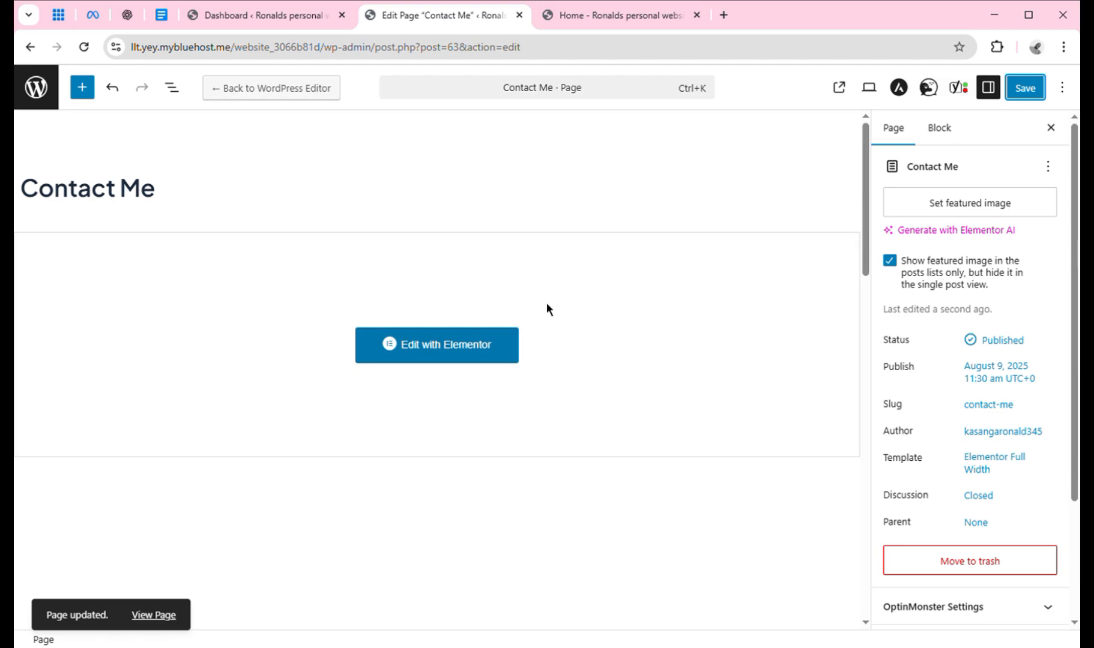
pyautogui.click(493, 356)
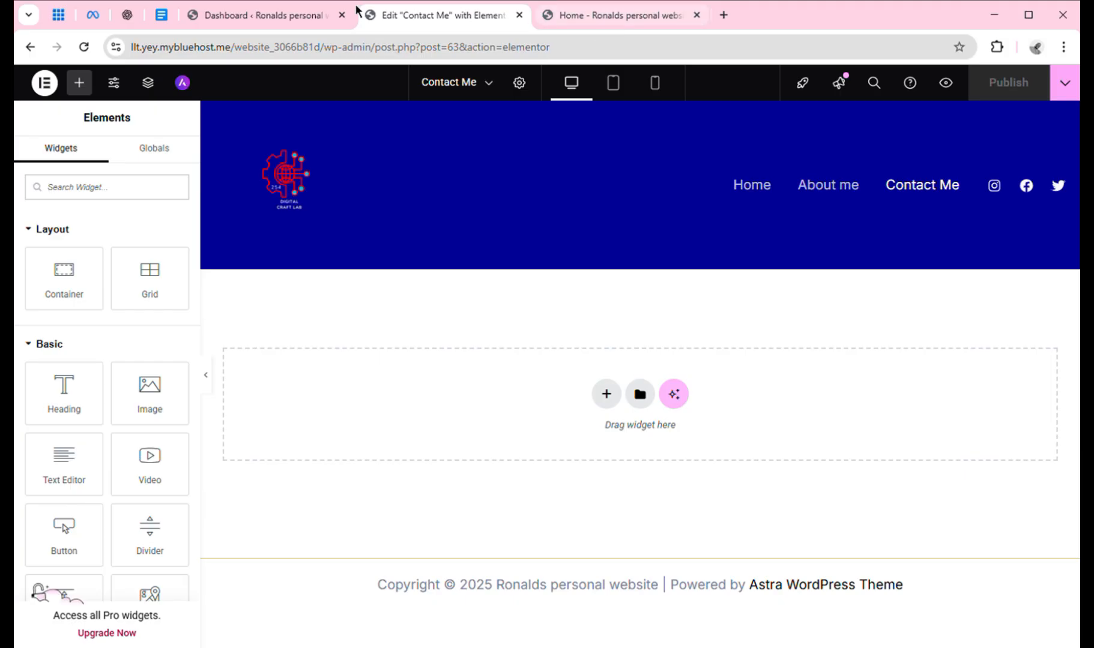
# Open the home page in Elementor and copy its hero section with the portrait photo.
pyautogui.click(276, 19)
pyautogui.moveTo(96, 84)
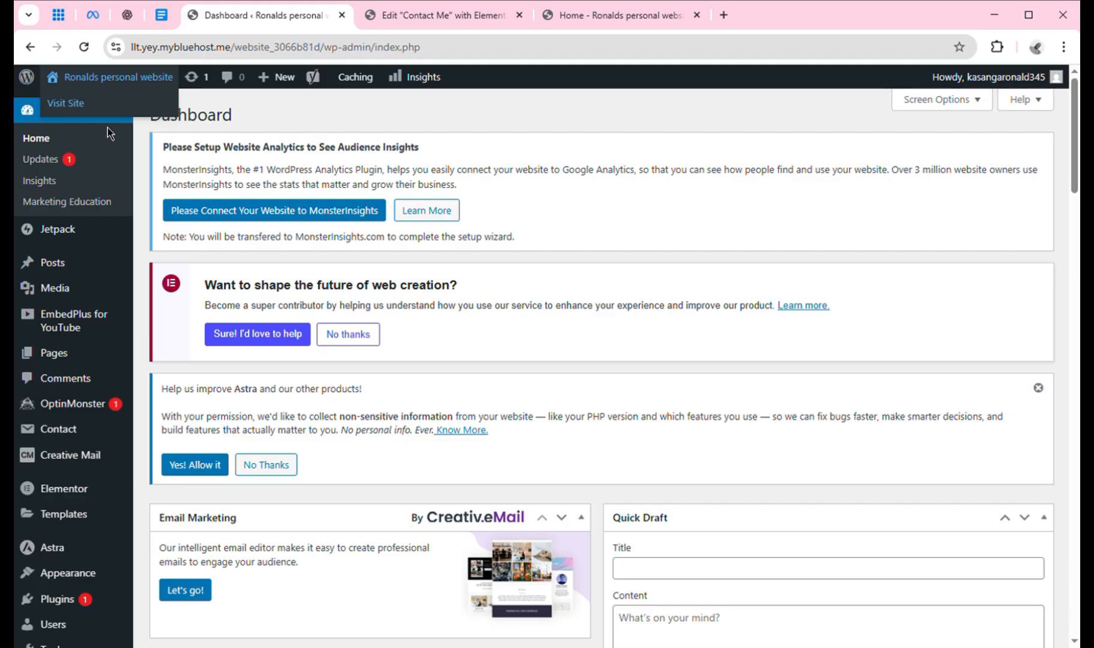
pyautogui.click(64, 105)
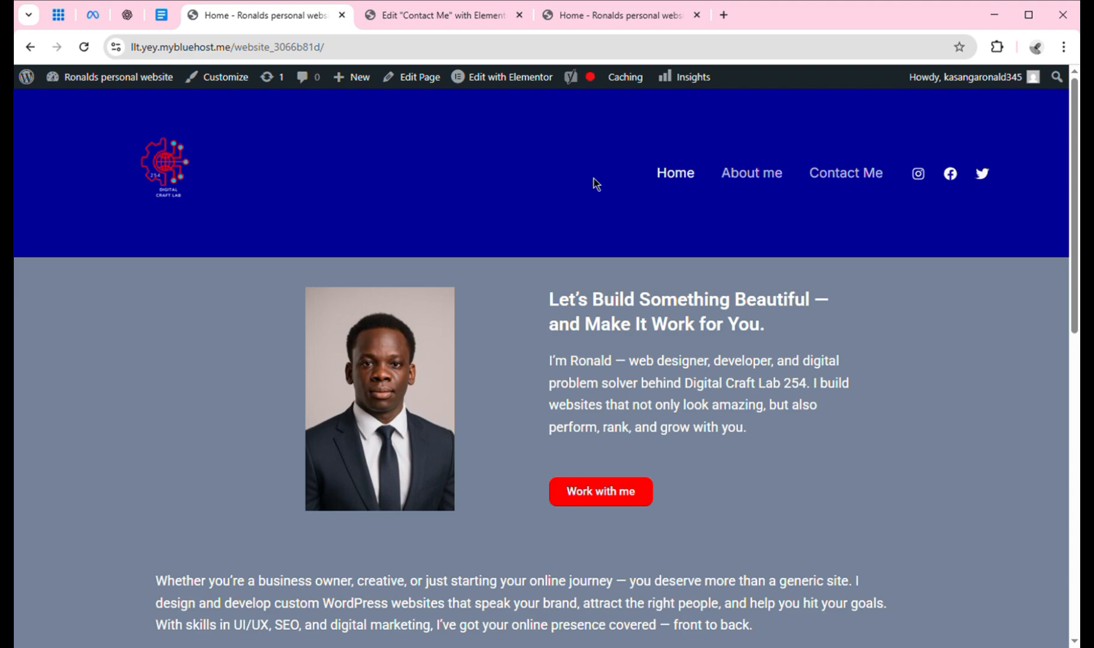
pyautogui.click(483, 72)
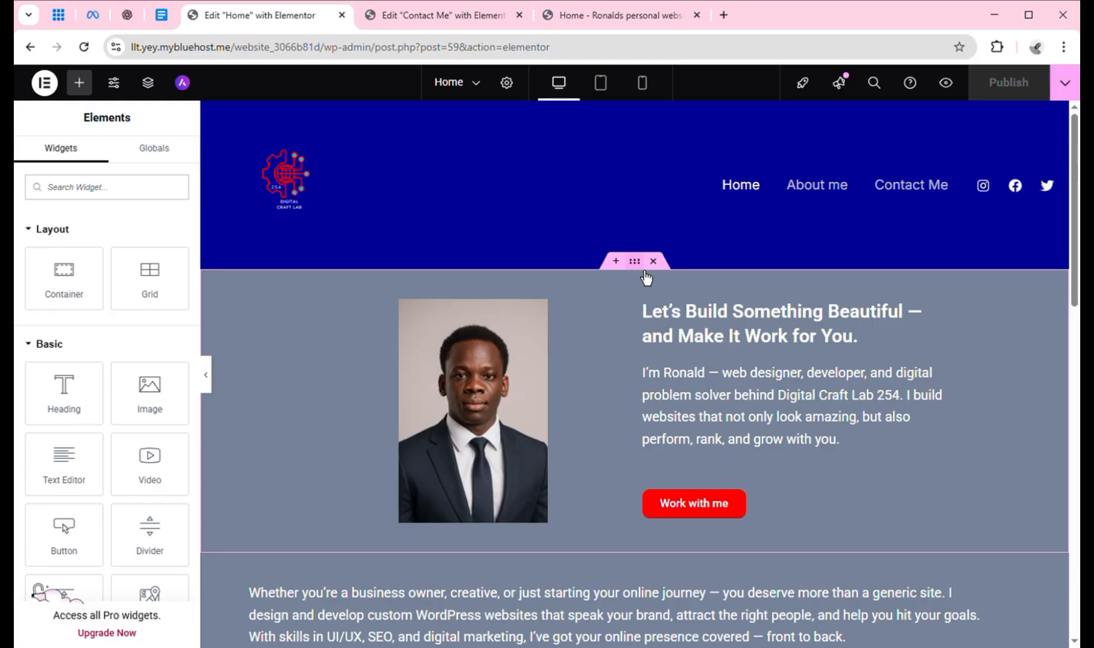
pyautogui.rightClick(645, 275)
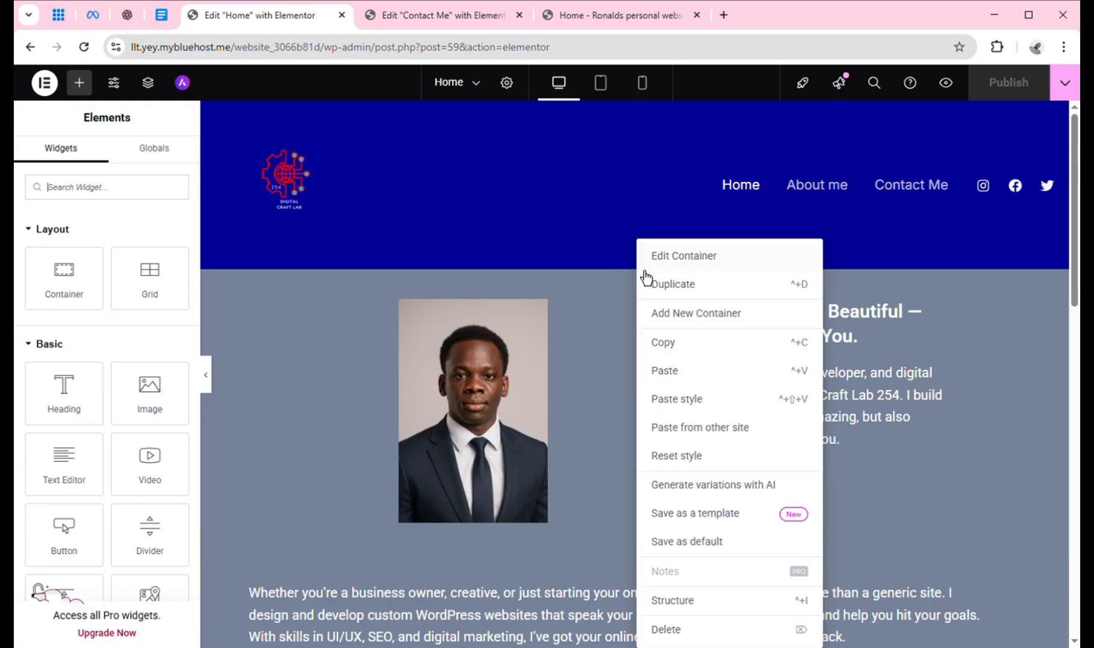
pyautogui.click(684, 359)
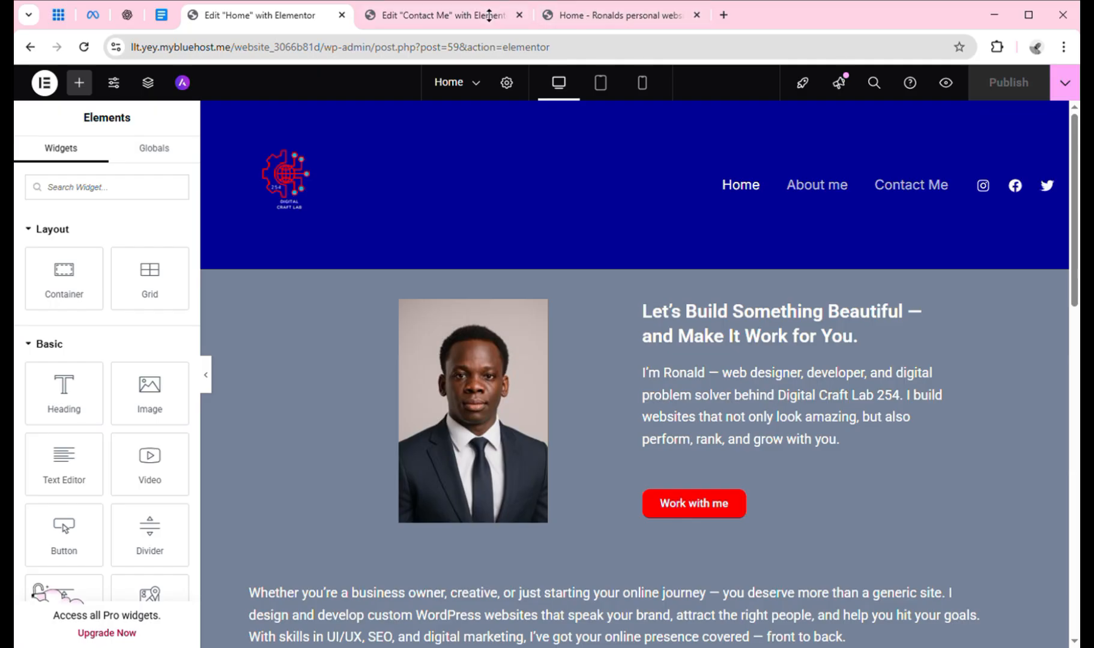
# Paste the hero section into the empty Contact Me page and select its heading.
pyautogui.click(464, 17)
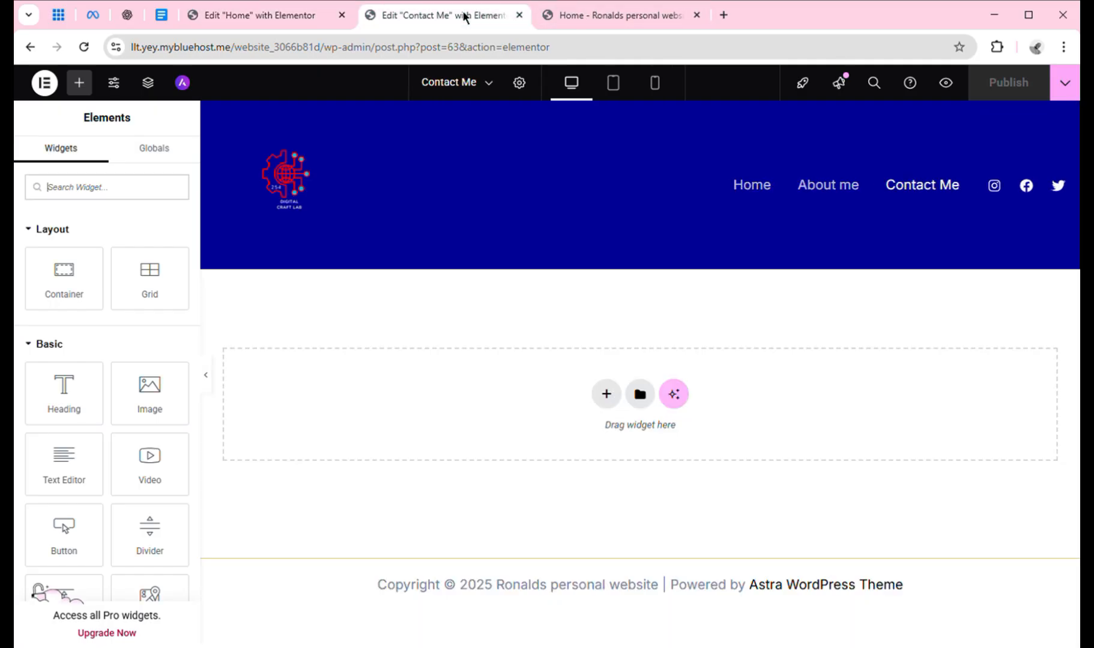
pyautogui.rightClick(615, 411)
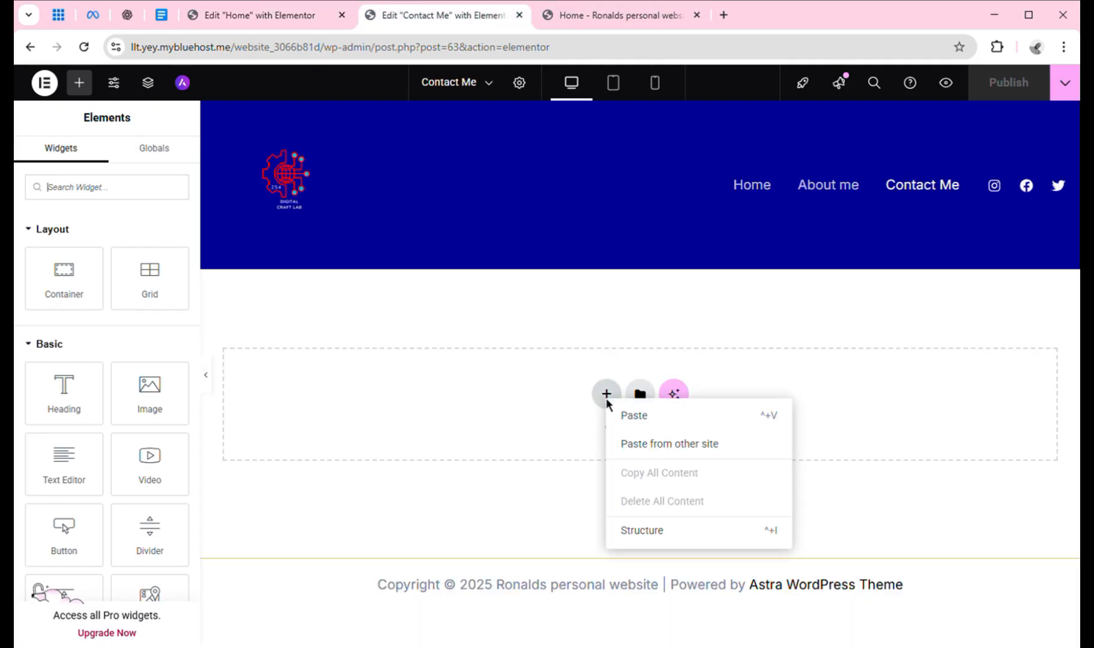
pyautogui.click(646, 421)
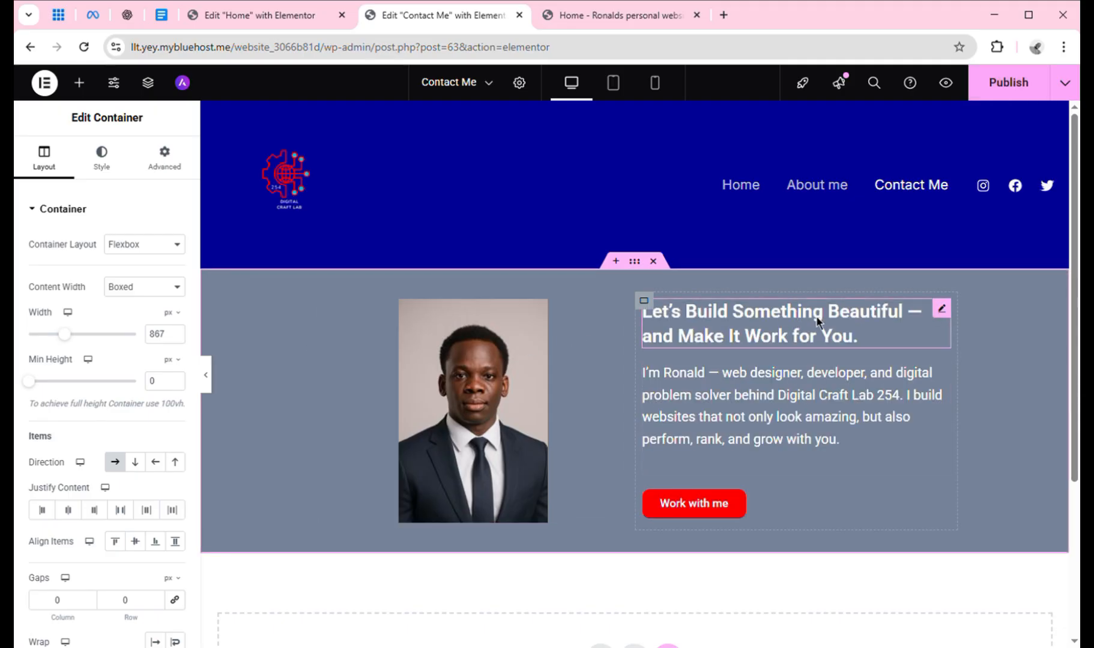
pyautogui.click(784, 324)
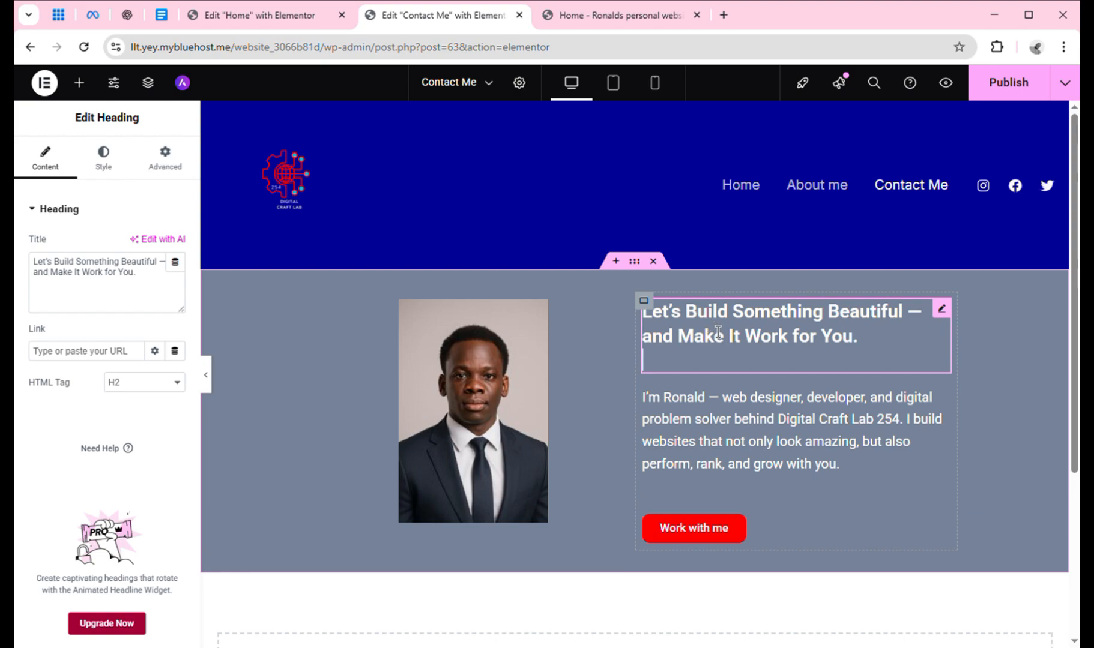
pyautogui.click(166, 13)
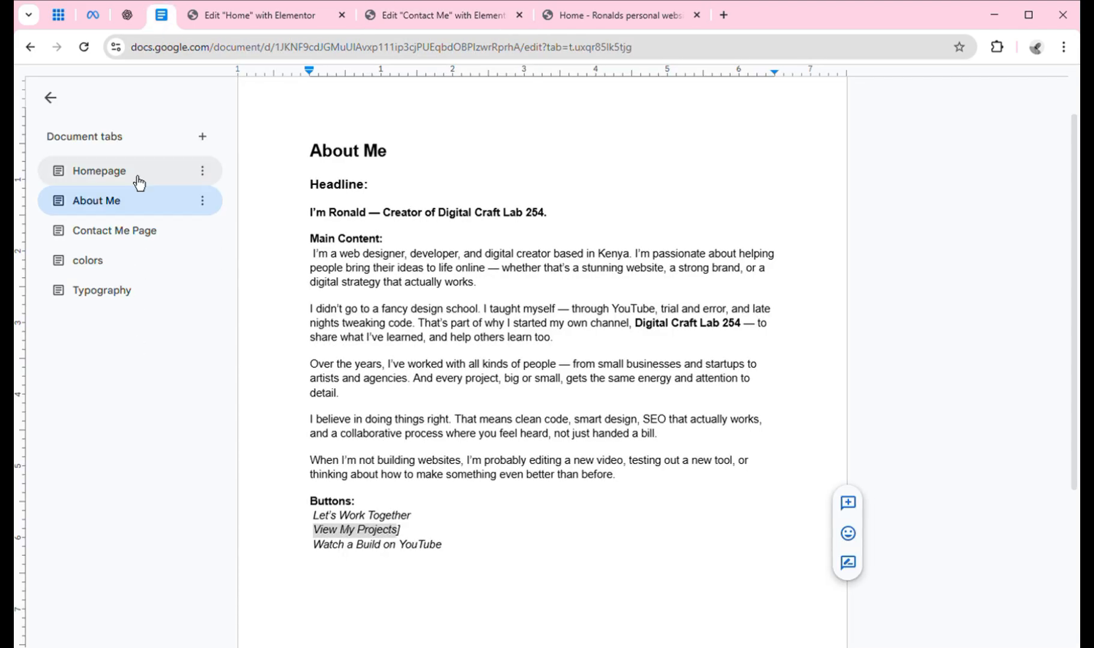
# Copy the headline 'Let’s Connect — No Bots, Just Me' from the Contact Me Page notes.
pyautogui.click(130, 245)
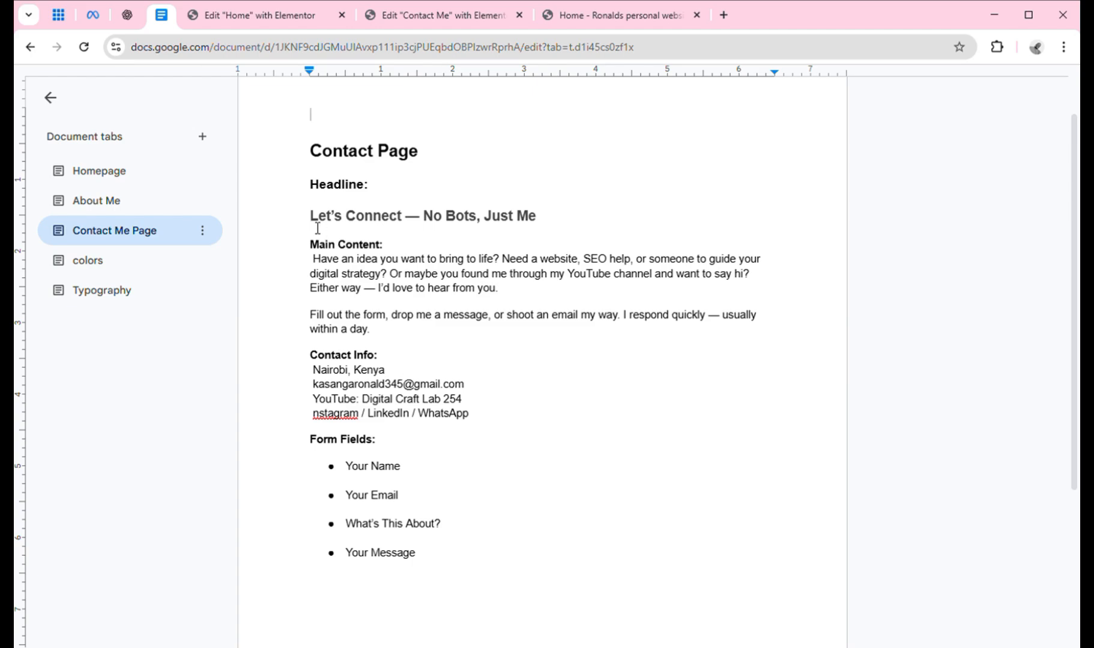
pyautogui.moveTo(319, 228); pyautogui.dragTo(544, 229)
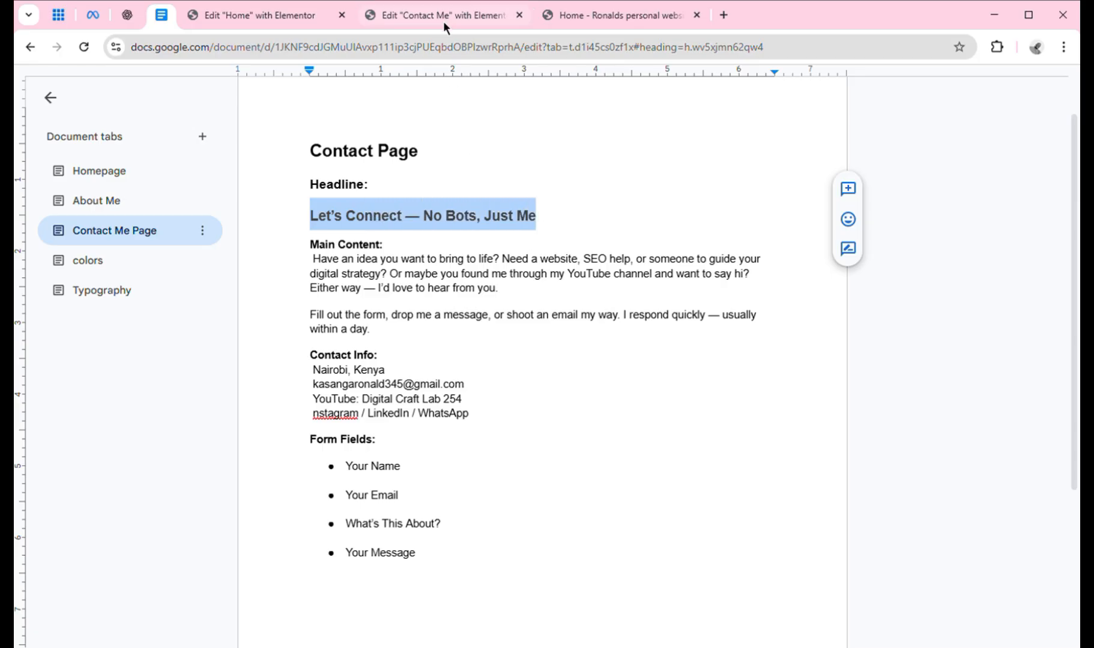
pyautogui.click(459, 15)
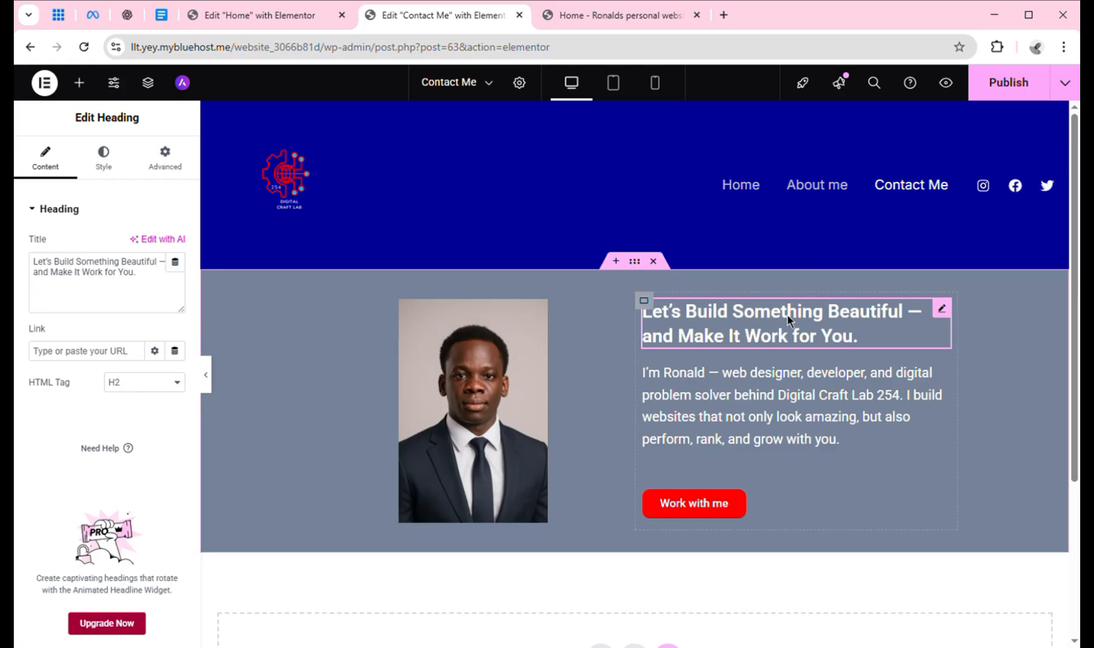
pyautogui.click(103, 284)
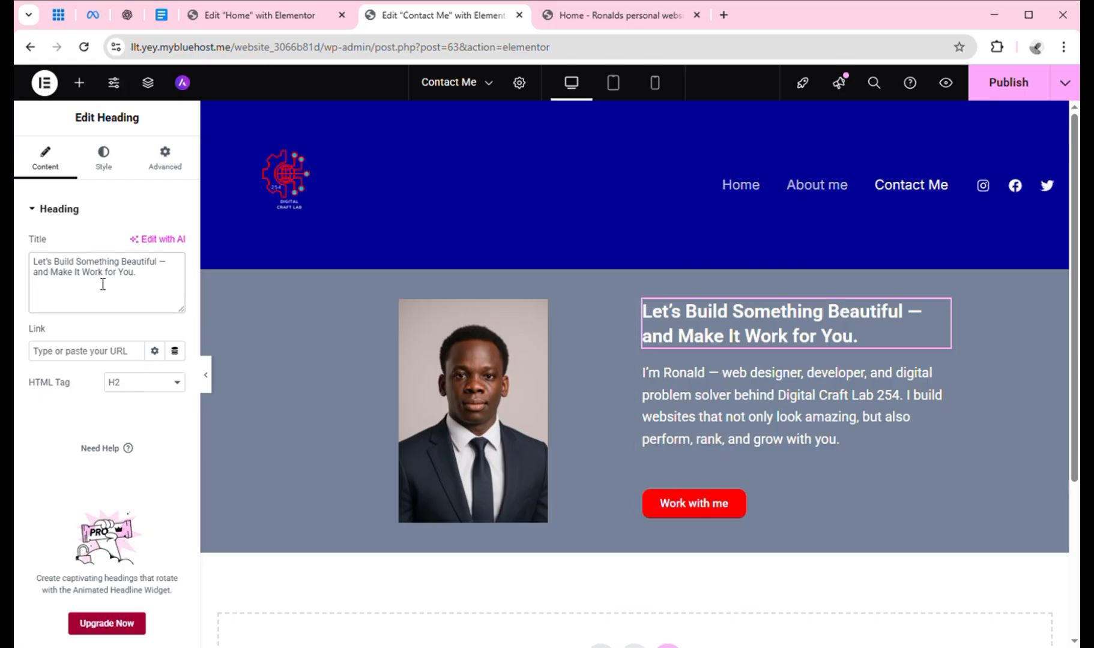
# Replace the heading title with 'Let’s Connect — No Bots, Just Me' and select the paragraph.
pyautogui.hotkey('ctrl', 'a')
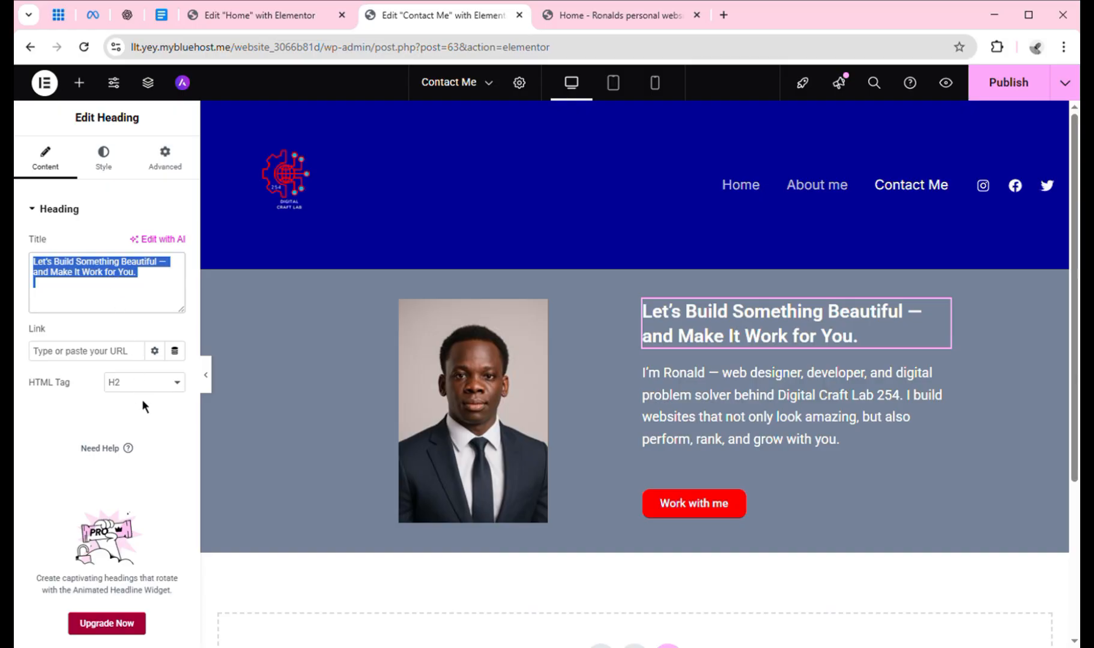
pyautogui.hotkey('ctrl', 'v')
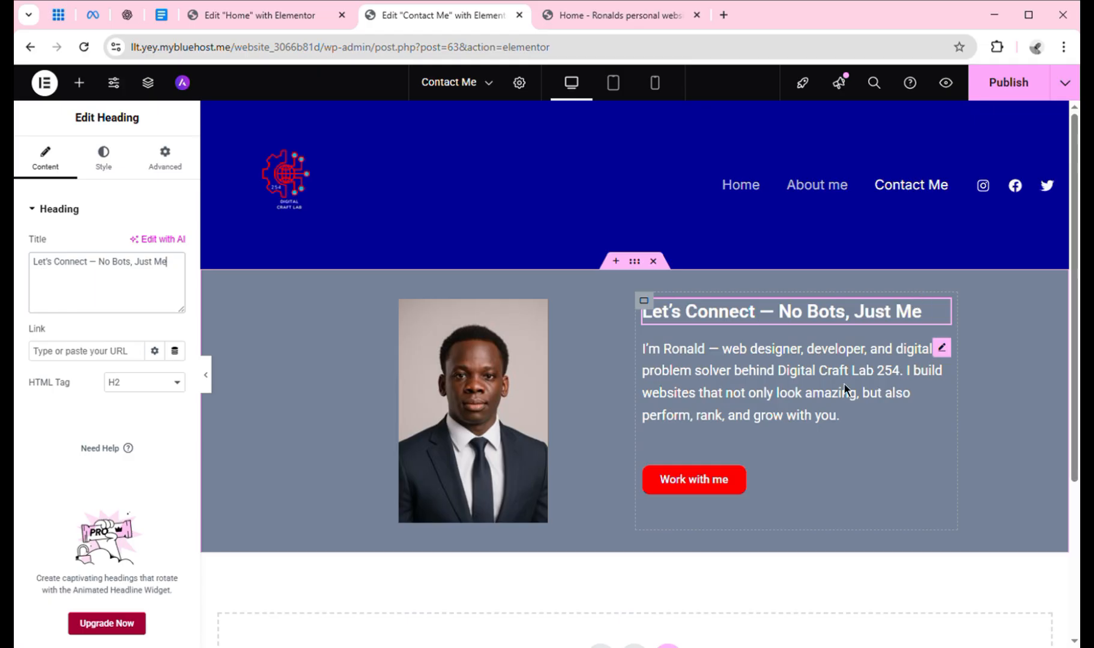
pyautogui.click(751, 423)
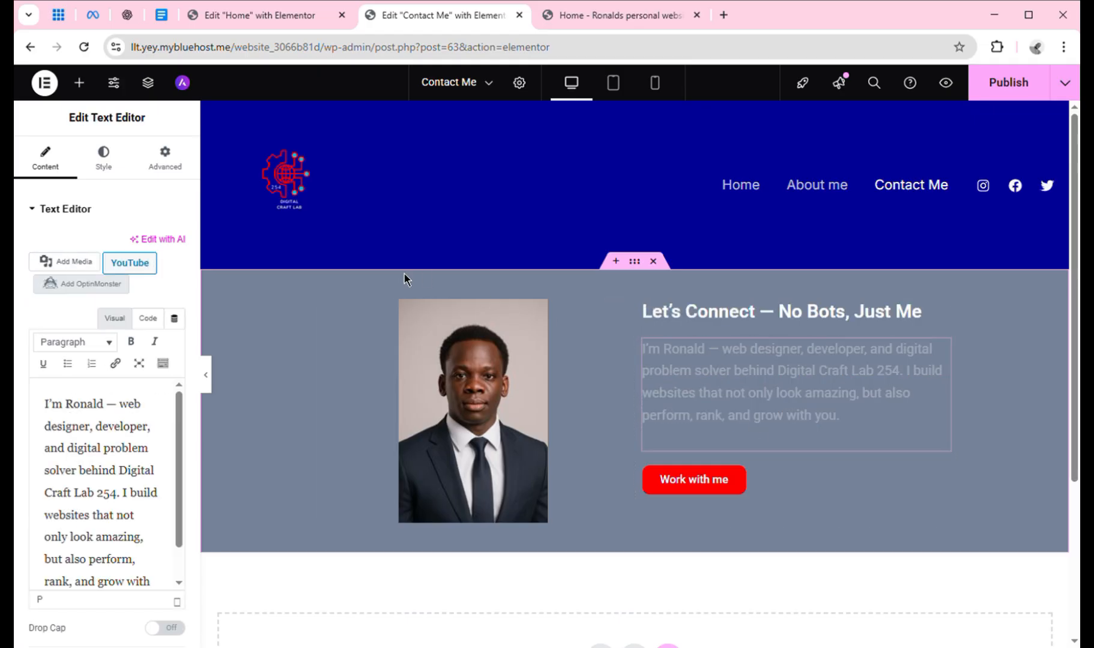
pyautogui.click(167, 14)
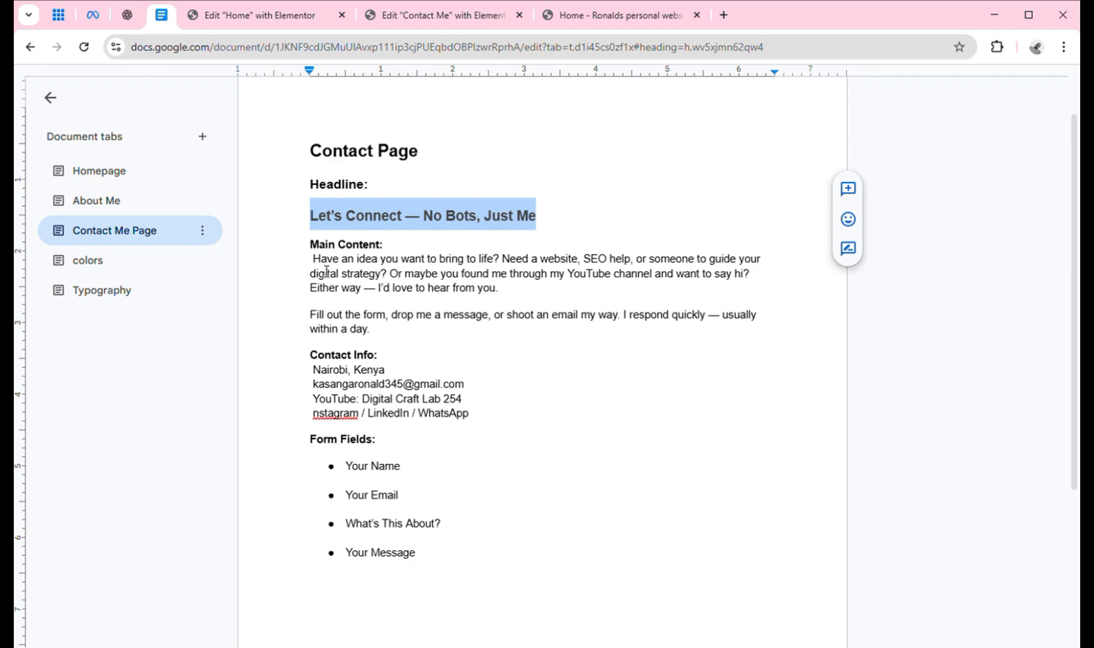
# Copy the text from 'Have an idea' through the social links line in Google Docs.
pyautogui.moveTo(314, 259); pyautogui.dragTo(465, 399)
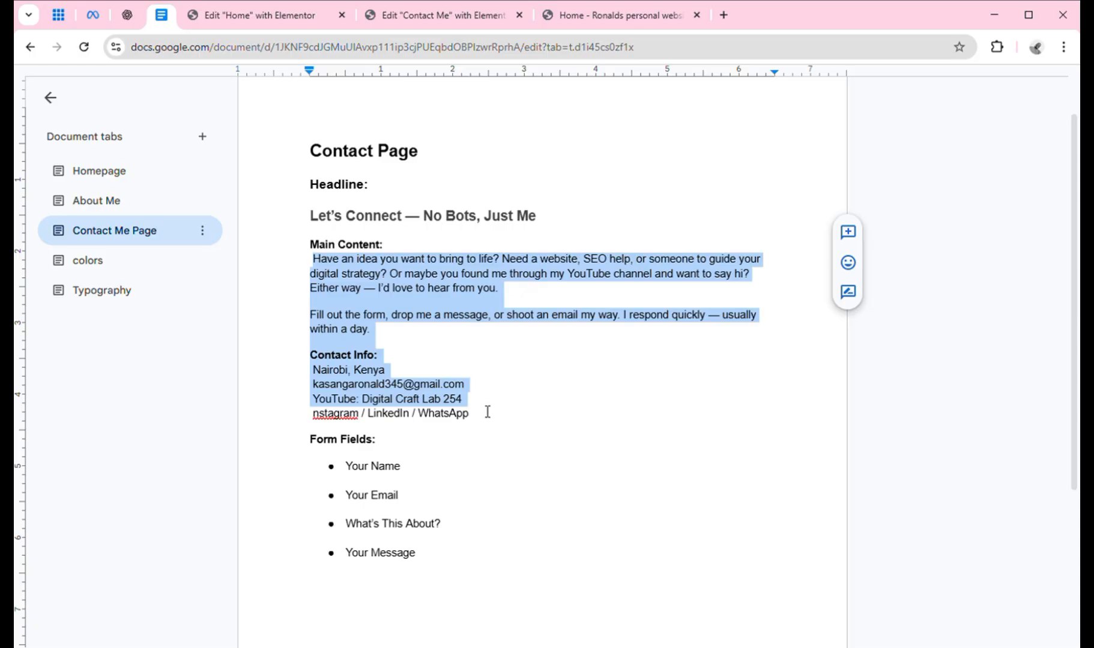
pyautogui.moveTo(488, 411); pyautogui.dragTo(487, 423)
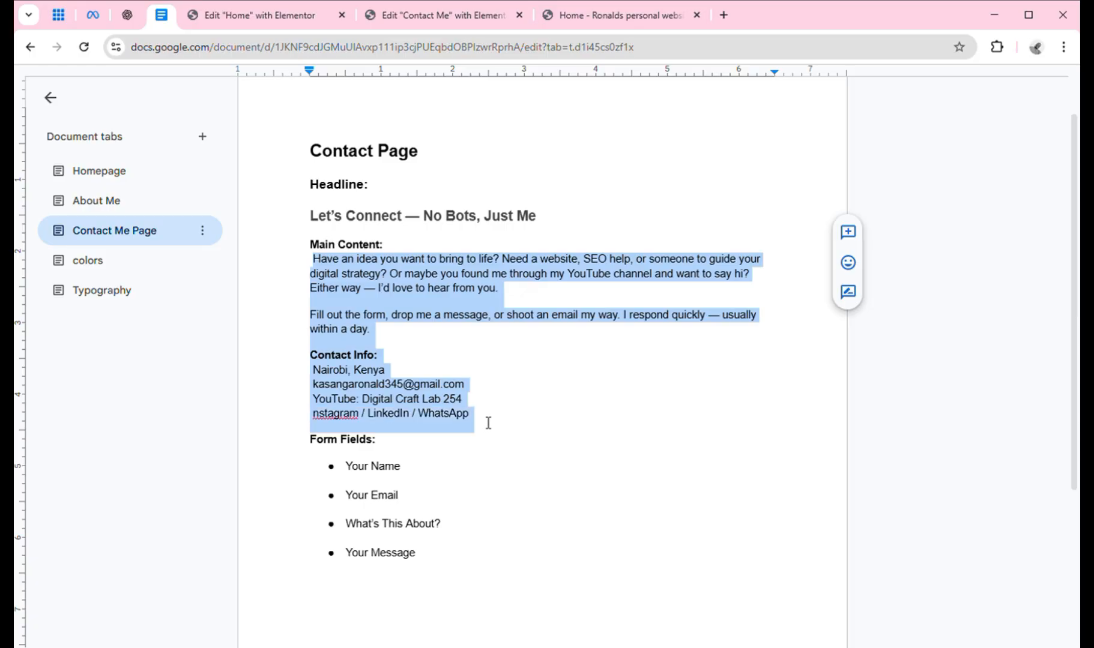
pyautogui.rightClick(343, 294)
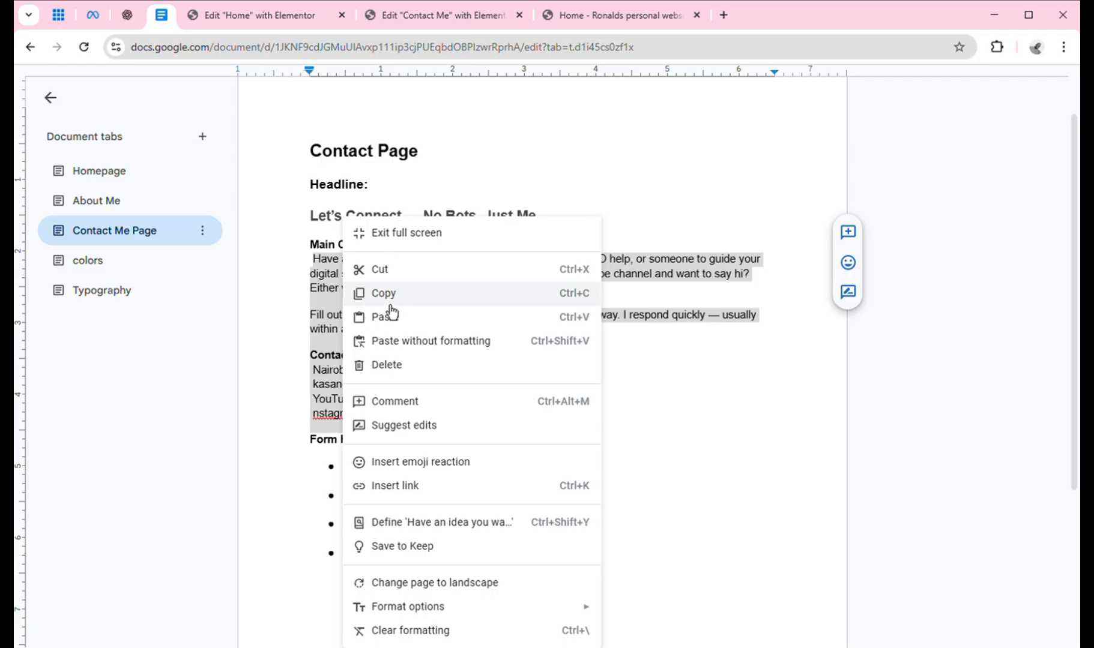
pyautogui.click(389, 304)
pyautogui.click(431, 18)
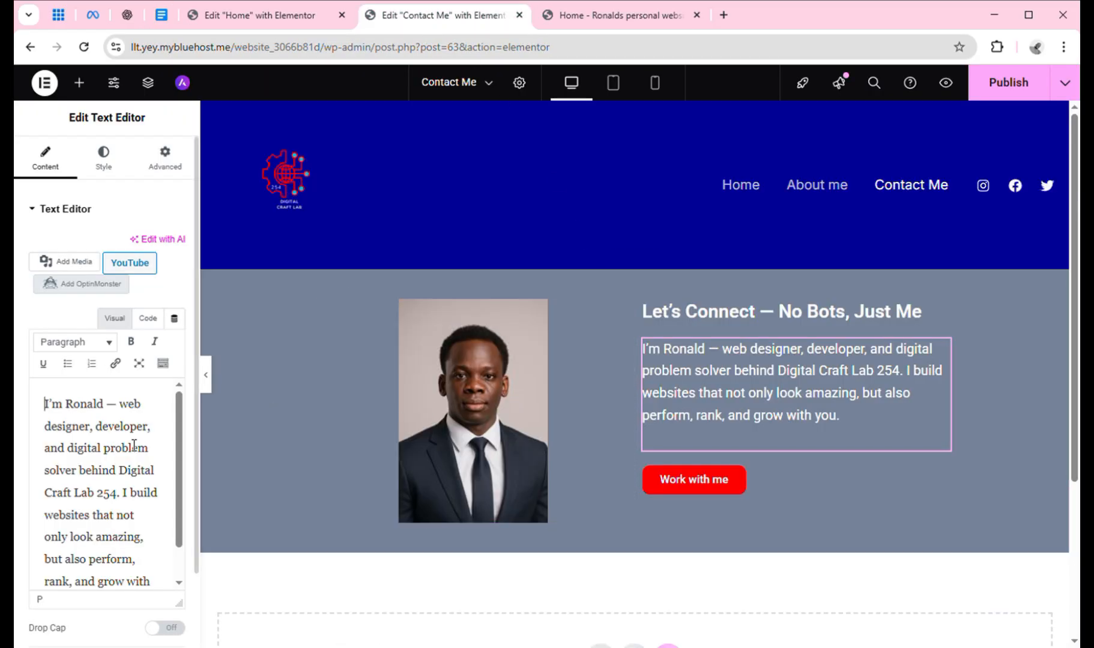
# Paste the contact copy into the paragraph, drop the YouTube and social lines, and space out Contact Info.
pyautogui.hotkey('ctrl', 'a')
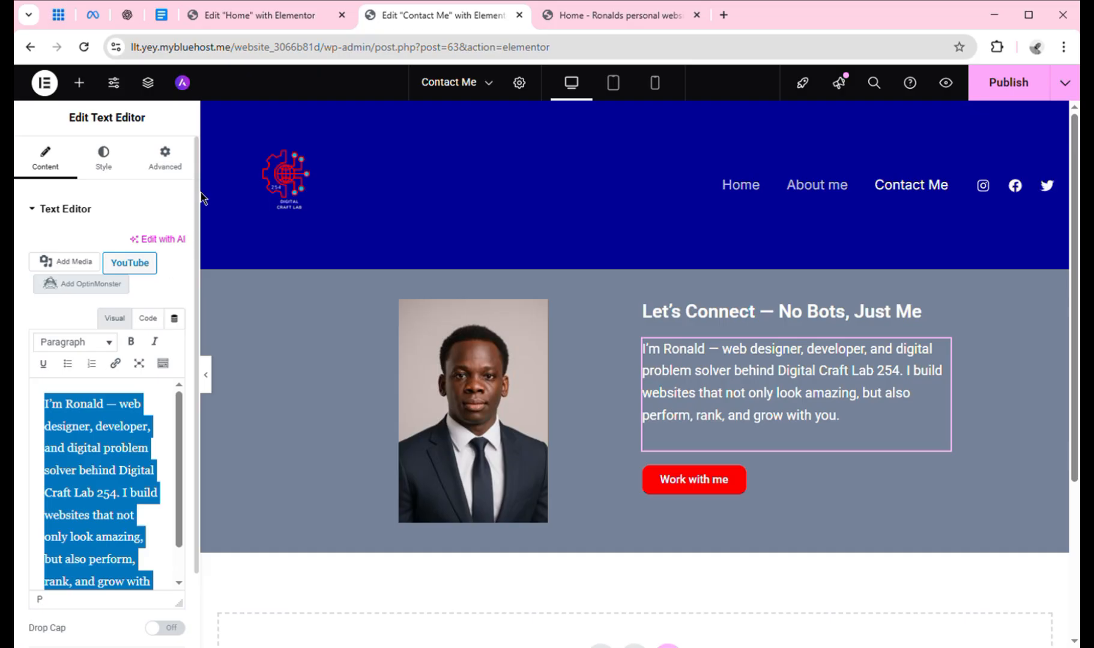
pyautogui.hotkey('ctrl', 'v')
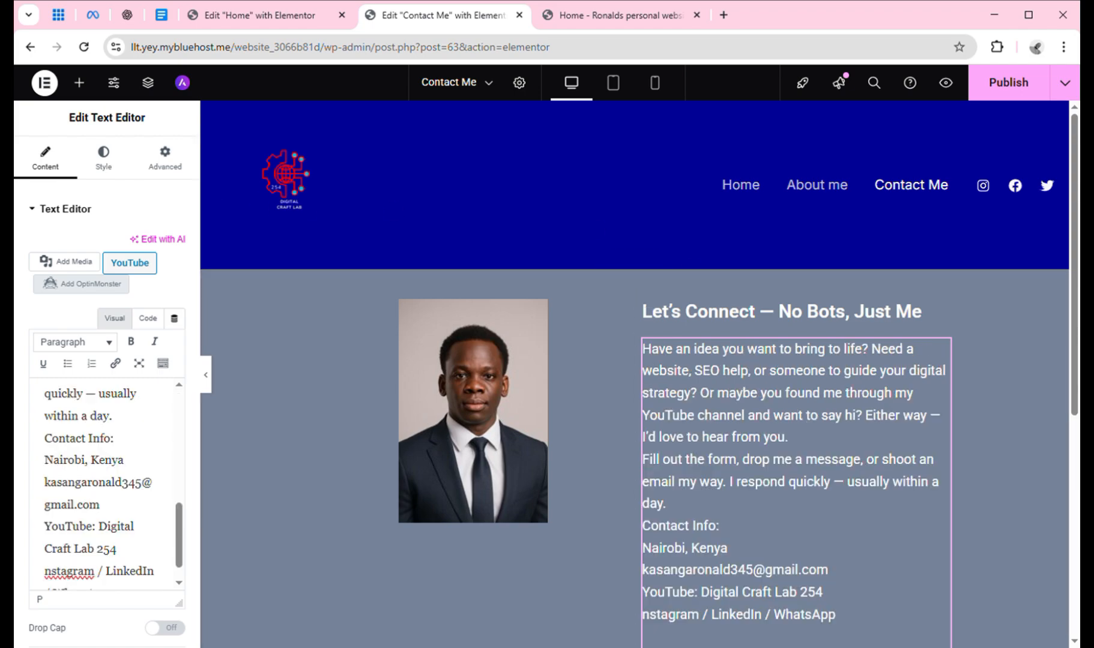
pyautogui.scroll(-3, 1075, 265)
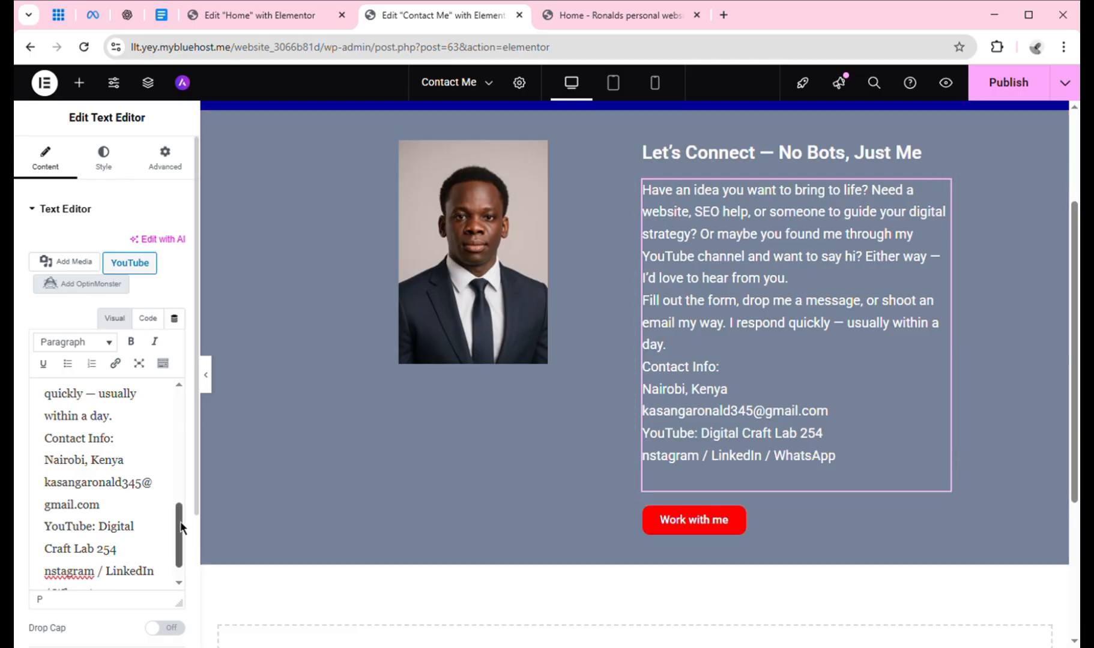
pyautogui.scroll(-1, 181, 527)
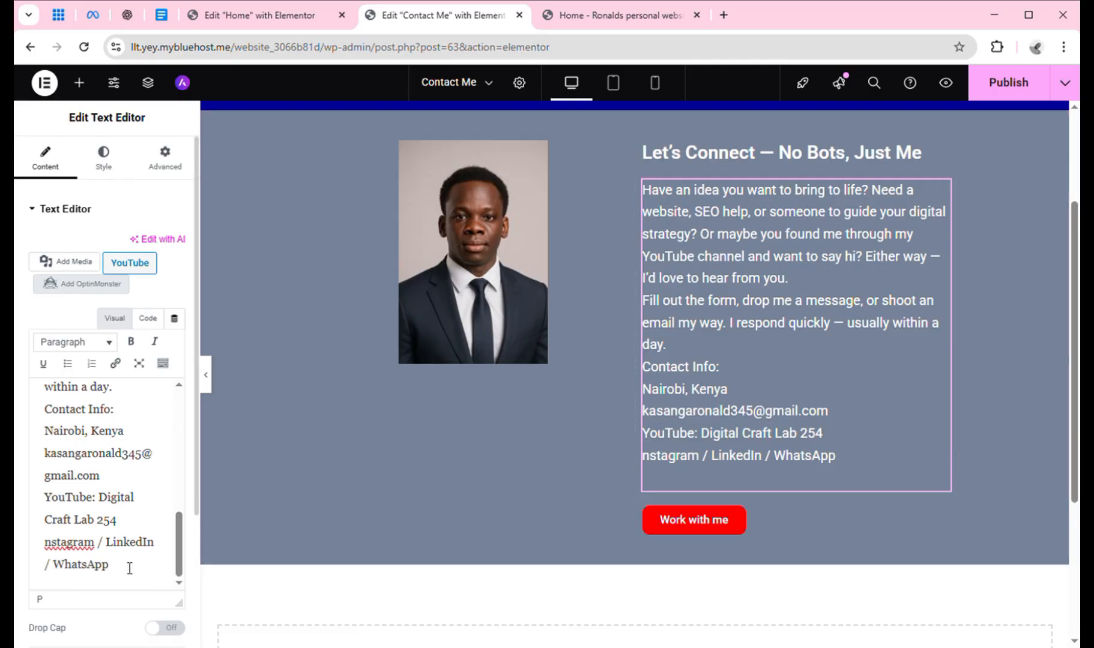
pyautogui.press('BackSpace')
pyautogui.press('BackSpace')
pyautogui.press('BackSpace')
pyautogui.press('BackSpace')
pyautogui.press('BackSpace')
pyautogui.press('BackSpace')
pyautogui.press('BackSpace')
pyautogui.press('BackSpace')
pyautogui.press('BackSpace')
pyautogui.press('BackSpace')
pyautogui.press('BackSpace')
pyautogui.press('BackSpace')
pyautogui.press('BackSpace')
pyautogui.press('BackSpace')
pyautogui.press('BackSpace')
pyautogui.press('BackSpace')
pyautogui.press('BackSpace')
pyautogui.press('BackSpace')
pyautogui.press('BackSpace')
pyautogui.press('BackSpace')
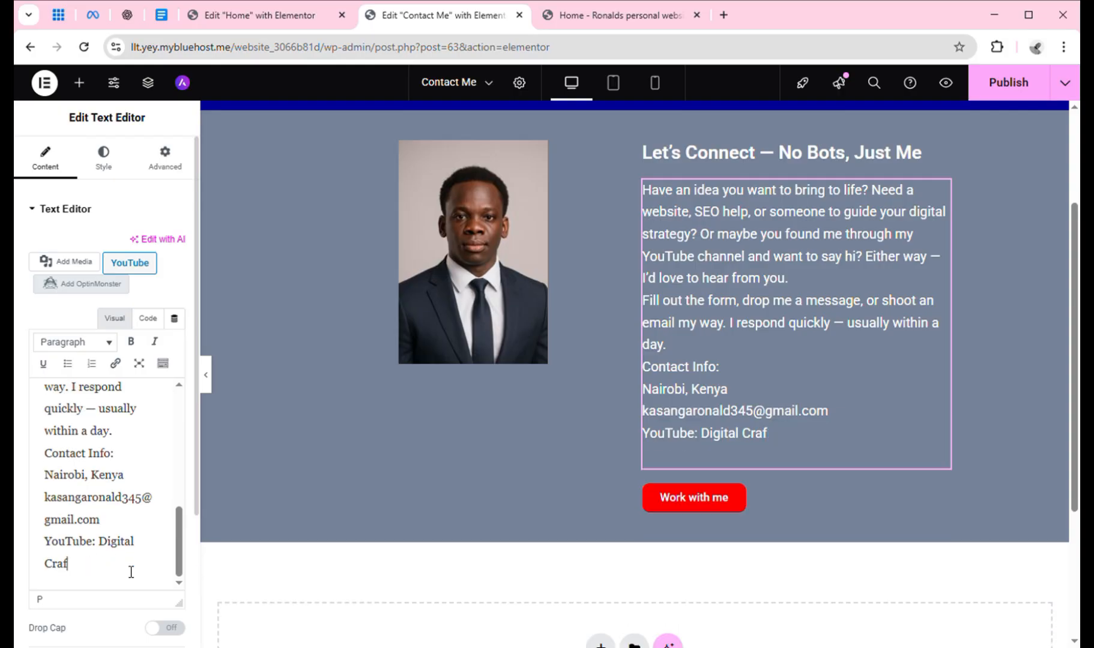
pyautogui.press('BackSpace')
pyautogui.press('BackSpace')
pyautogui.press('BackSpace')
pyautogui.press('BackSpace')
pyautogui.press('BackSpace')
pyautogui.press('BackSpace')
pyautogui.press('BackSpace')
pyautogui.press('BackSpace')
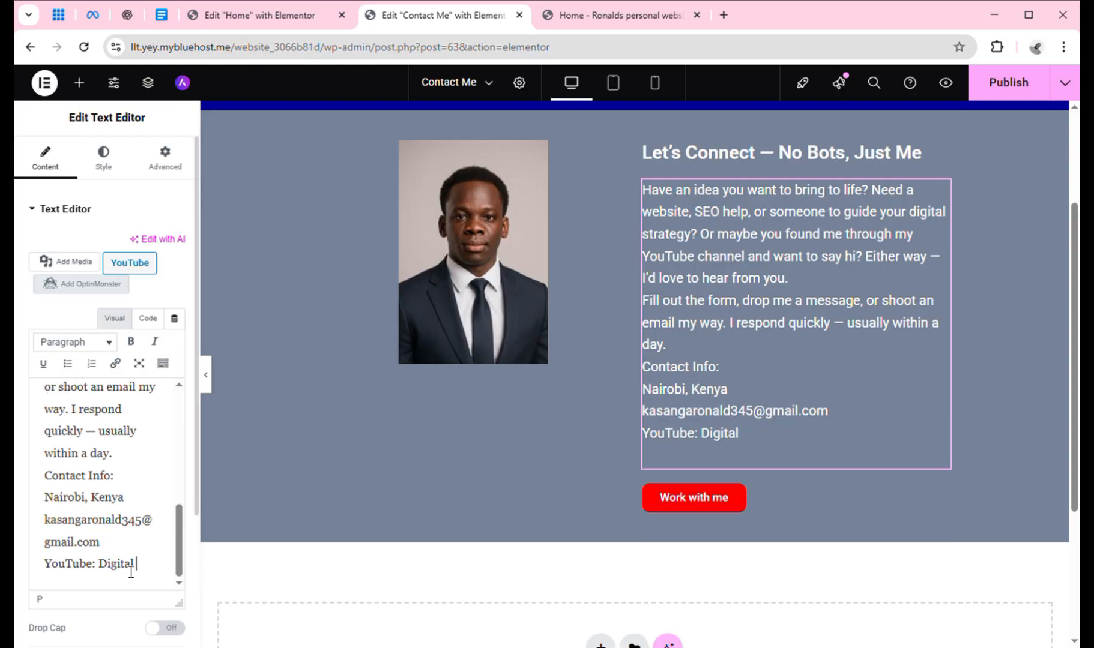
pyautogui.press('BackSpace')
pyautogui.press('BackSpace')
pyautogui.press('BackSpace')
pyautogui.press('BackSpace')
pyautogui.press('BackSpace')
pyautogui.press('BackSpace')
pyautogui.press('BackSpace')
pyautogui.press('BackSpace')
pyautogui.press('BackSpace')
pyautogui.press('BackSpace')
pyautogui.press('BackSpace')
pyautogui.press('BackSpace')
pyautogui.press('BackSpace')
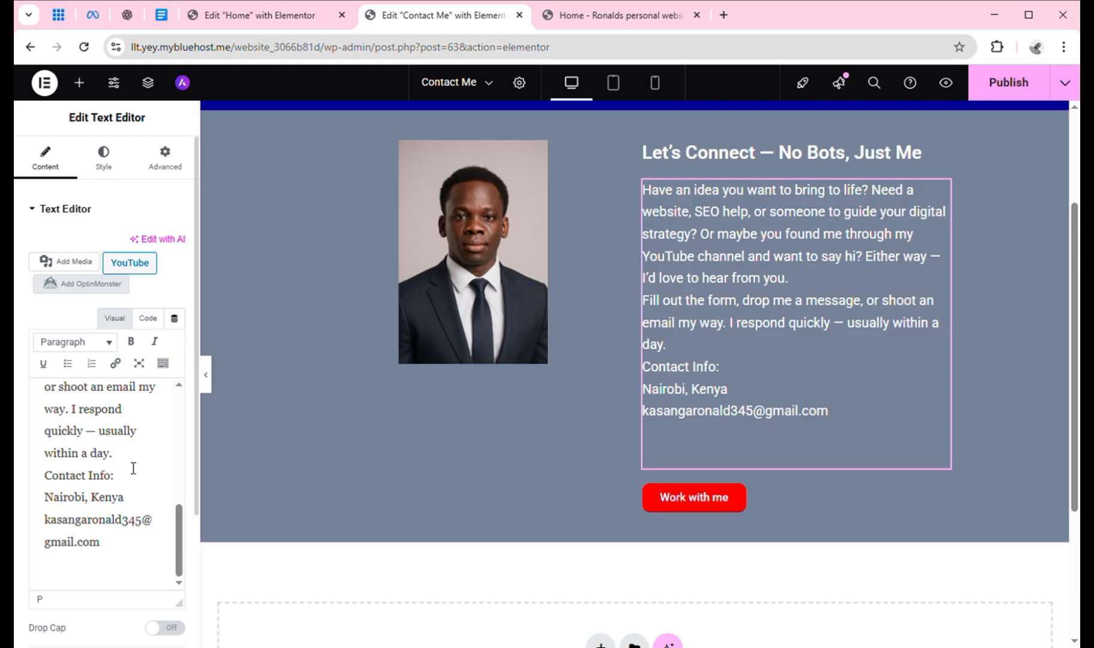
pyautogui.press('Return')
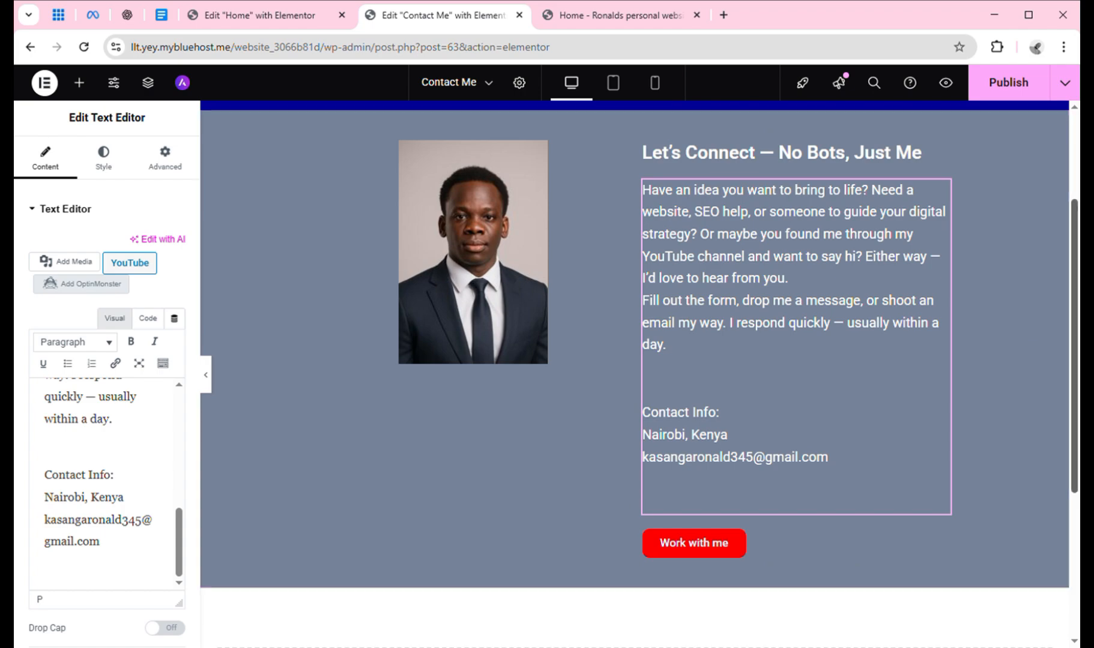
pyautogui.moveTo(1077, 308); pyautogui.dragTo(1078, 277)
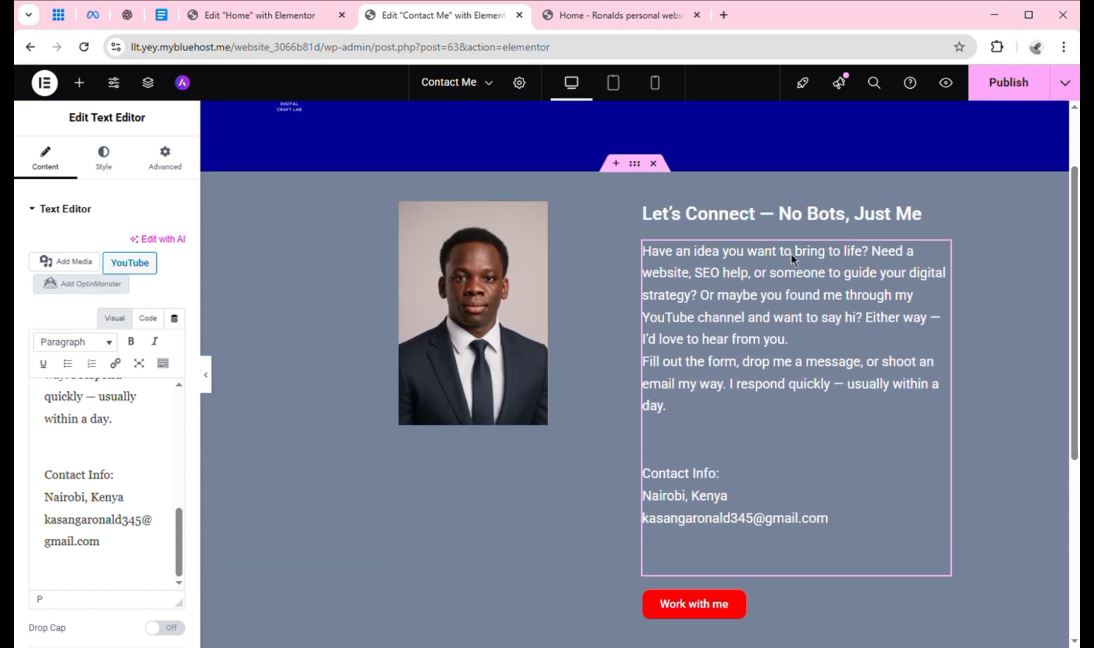
pyautogui.click(478, 324)
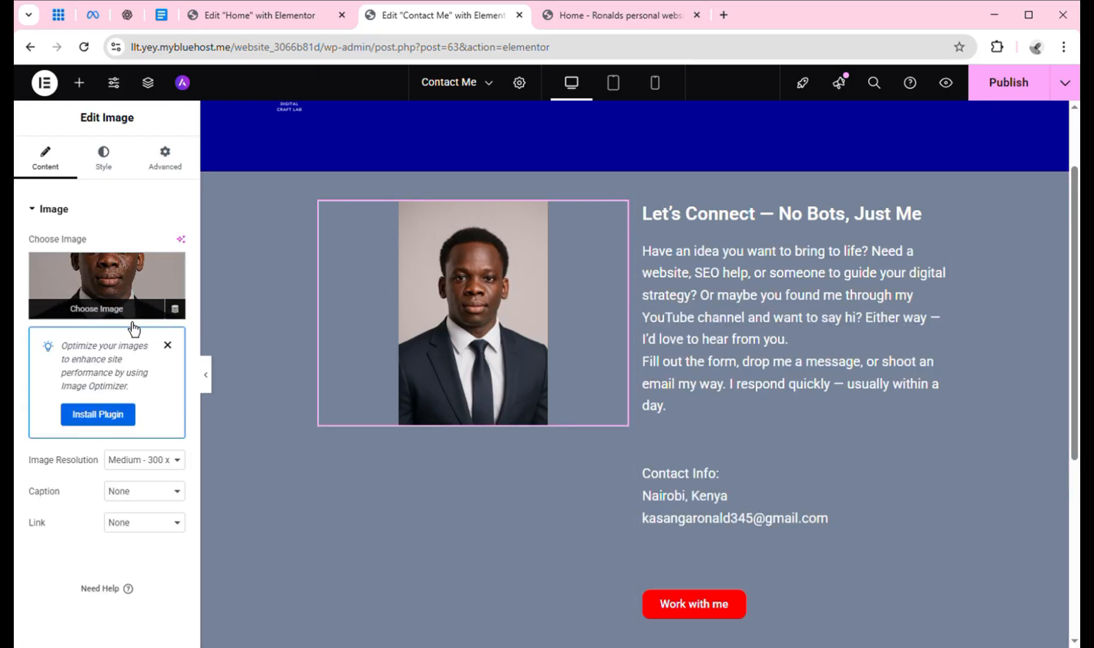
pyautogui.click(724, 15)
# Go to the Freepik website from the browser's address-bar suggestions.
pyautogui.click(654, 61)
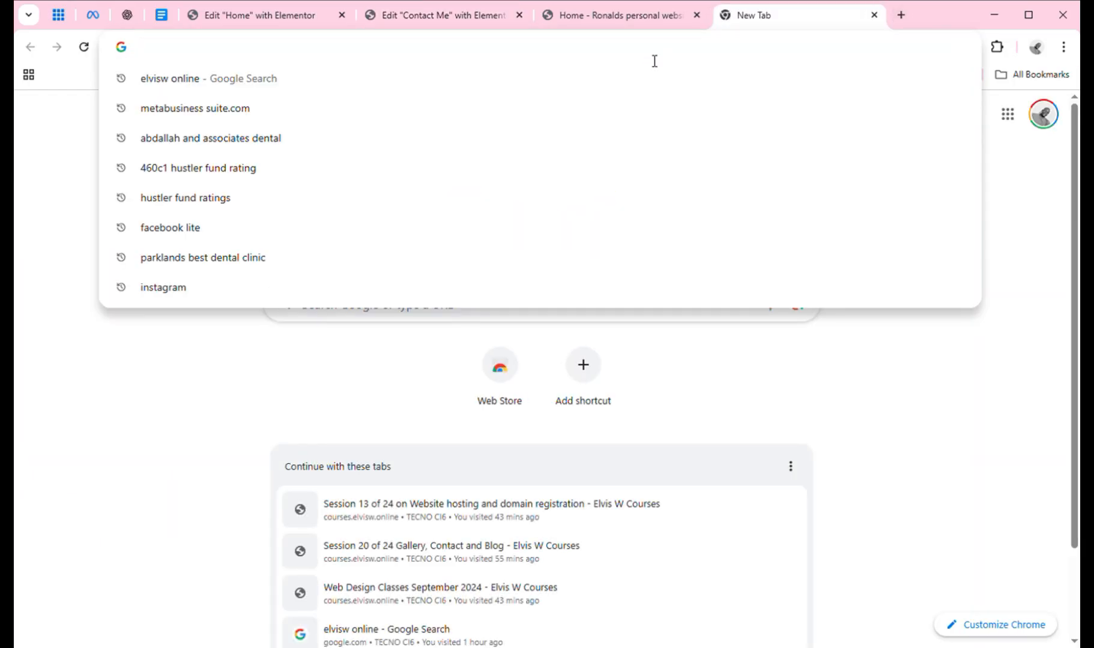
pyautogui.write('f')
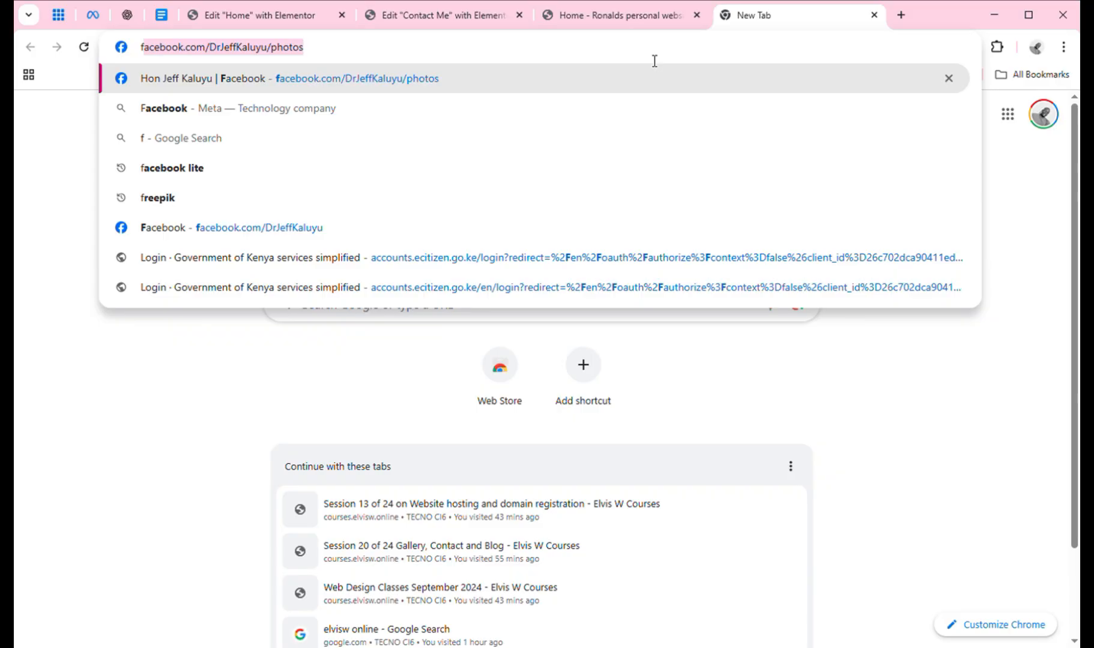
pyautogui.press('BackSpace')
pyautogui.write('r')
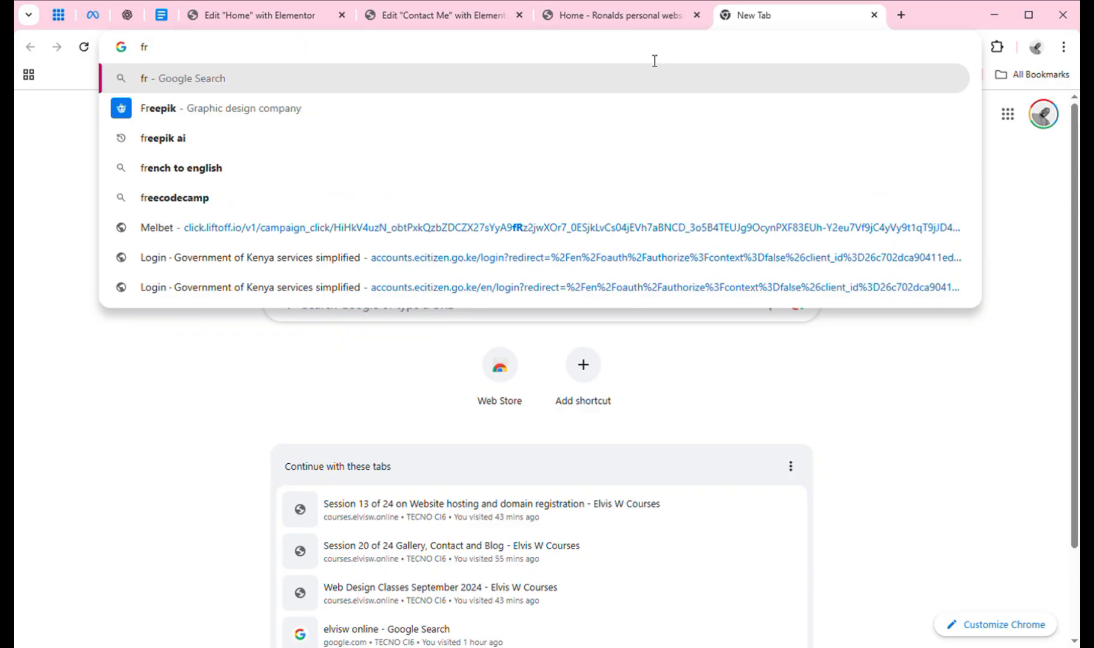
pyautogui.click(359, 114)
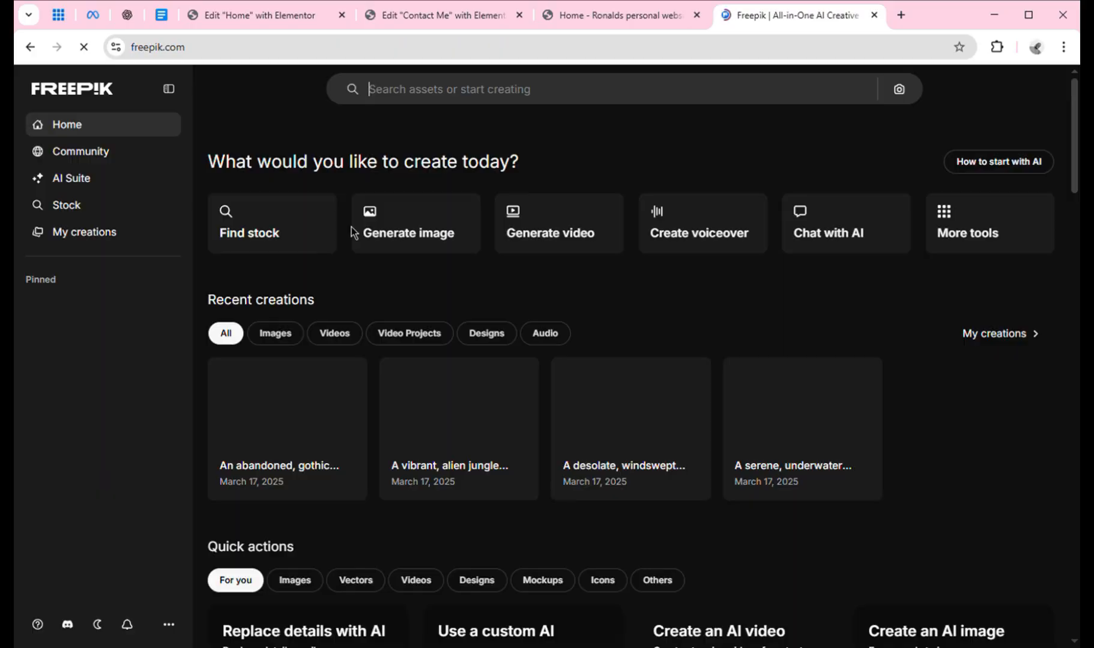
# Search Freepik for 'contact me design image'.
pyautogui.click(553, 101)
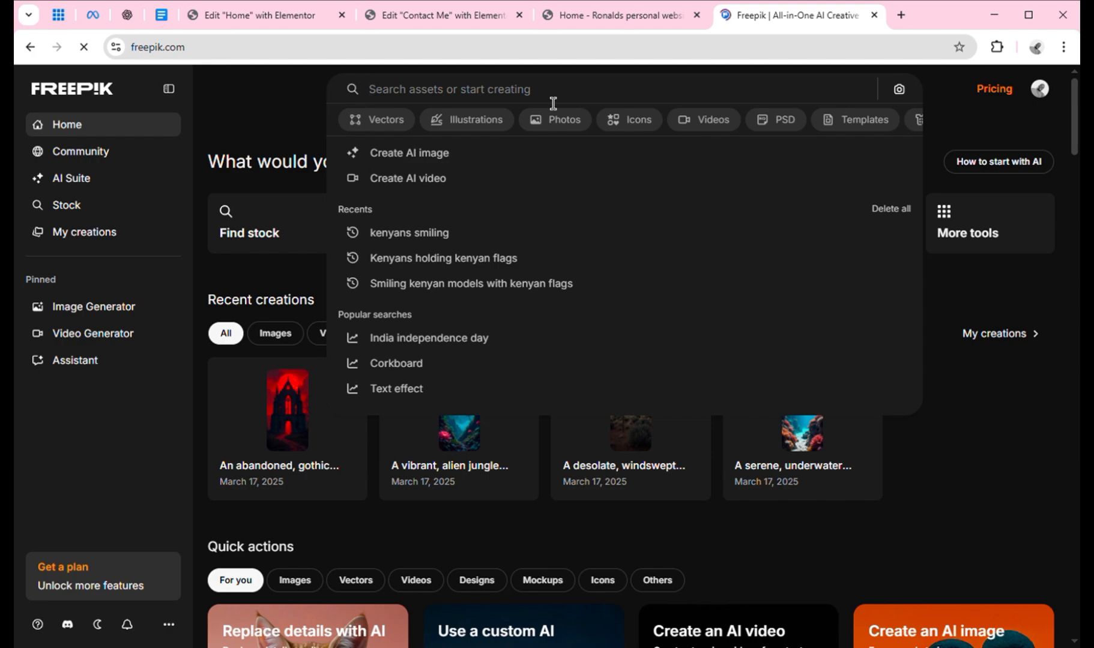
pyautogui.write('con')
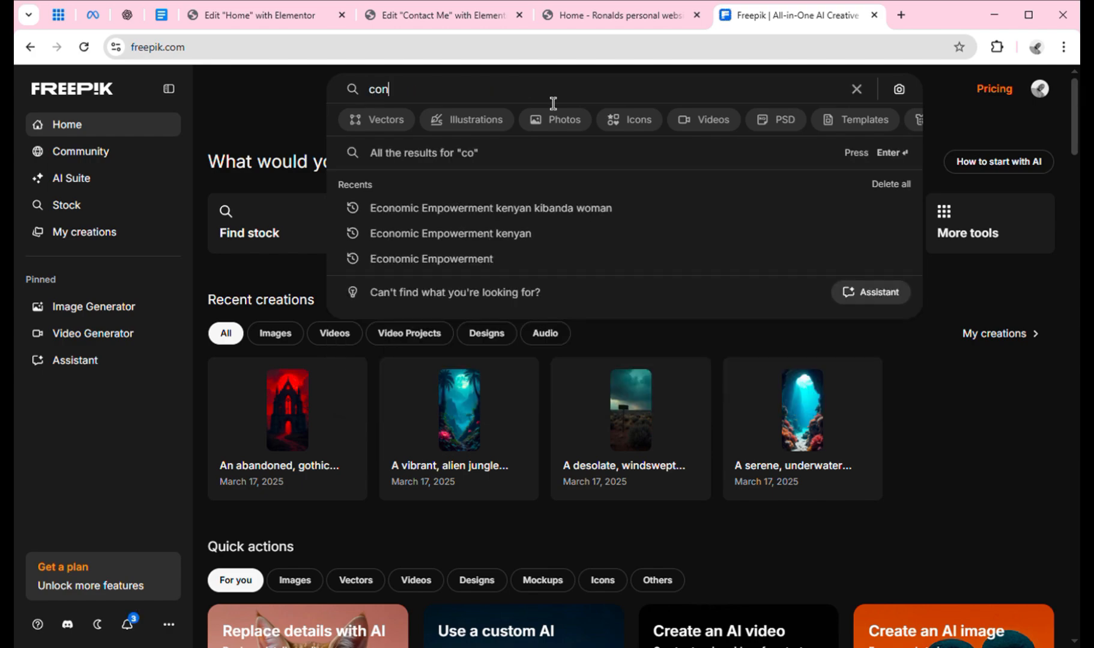
pyautogui.write('tac')
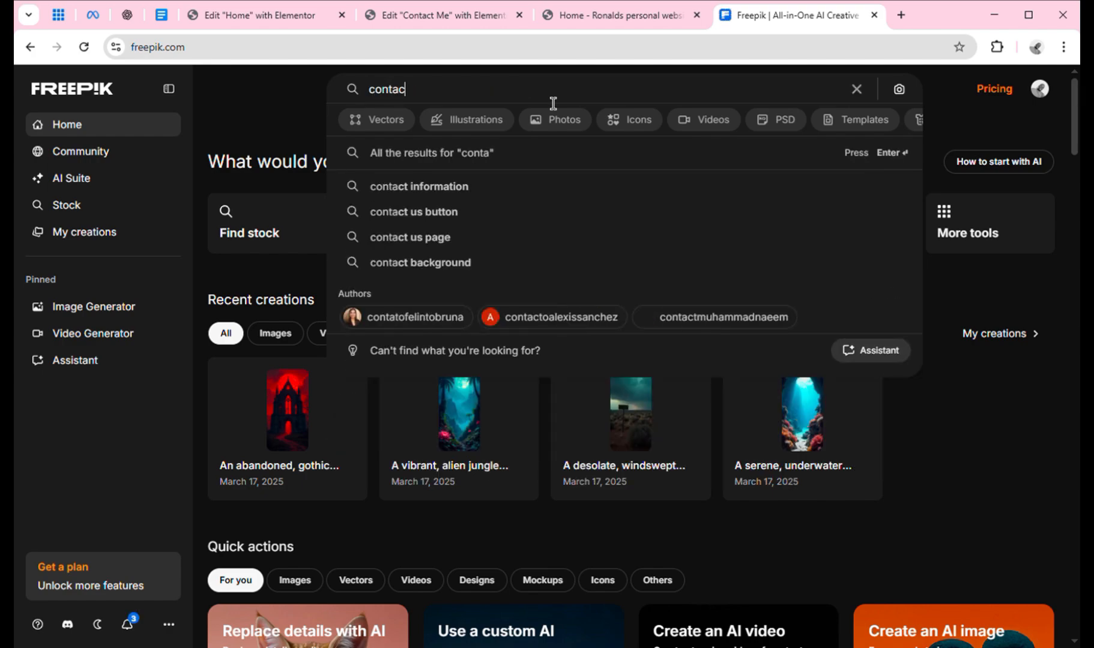
pyautogui.write('t me')
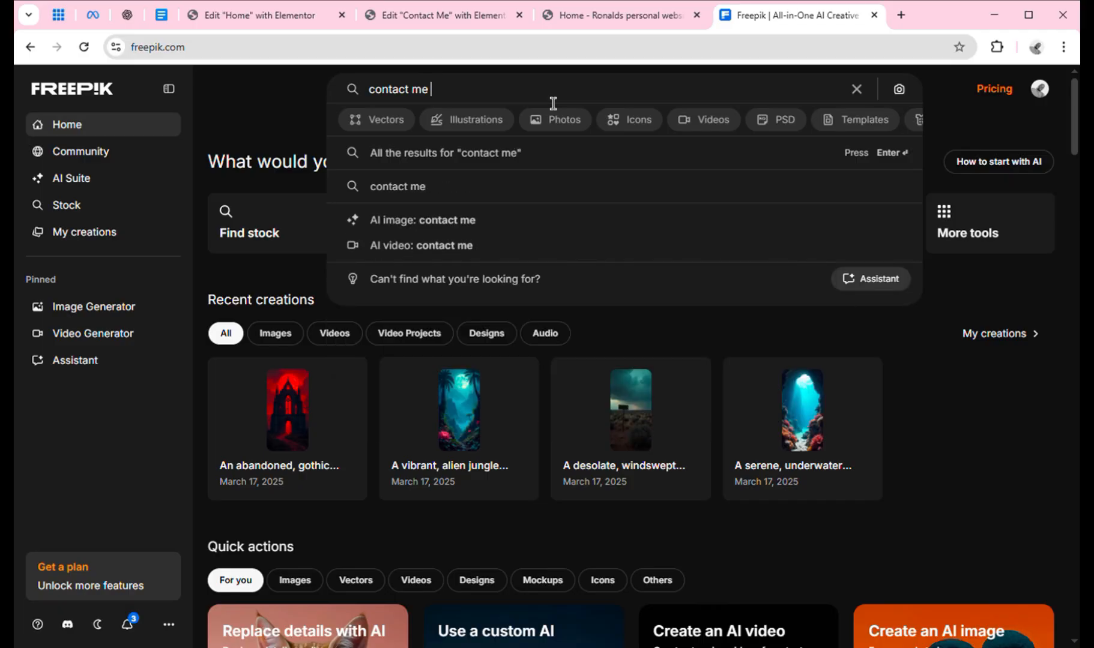
pyautogui.write(' desig')
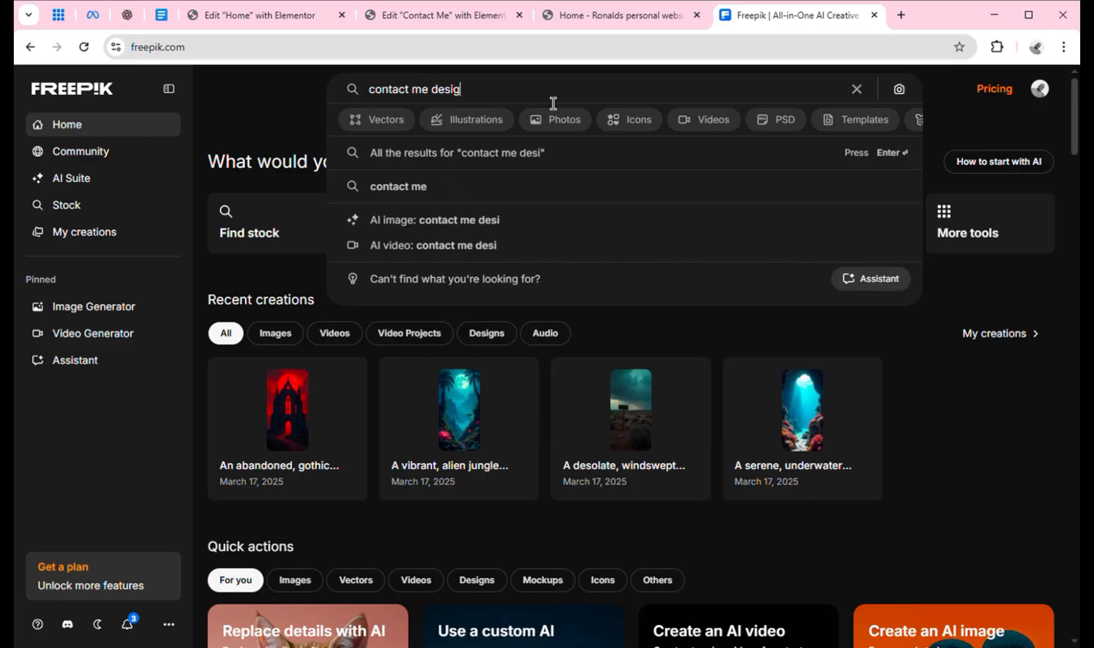
pyautogui.write('n image')
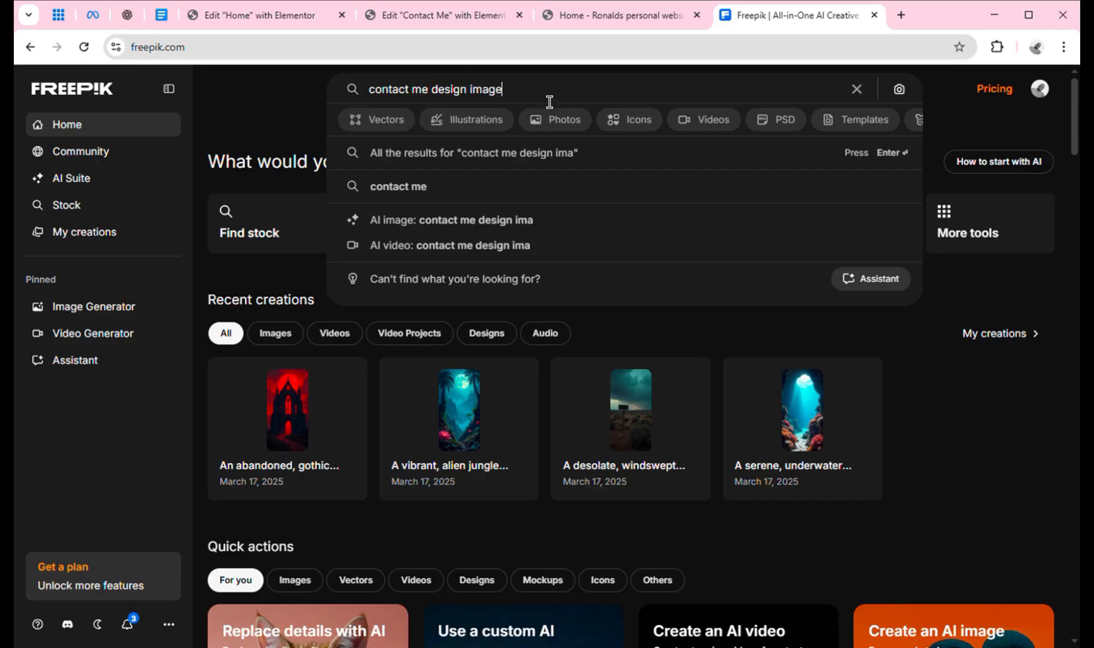
pyautogui.press('Return')
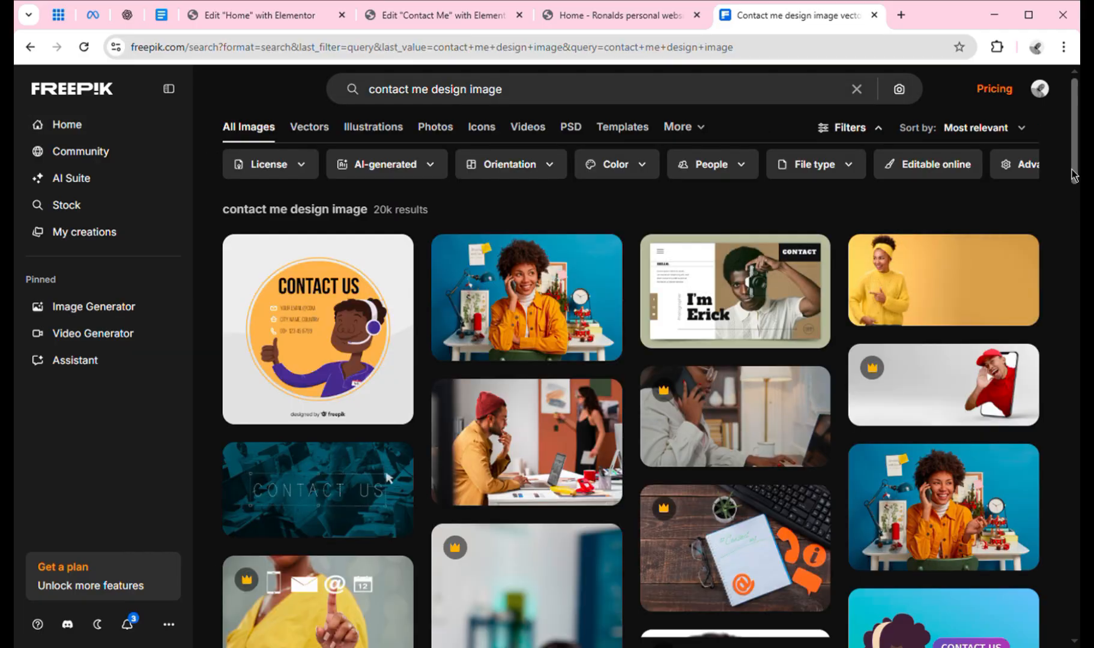
# Scroll through the results and download the light-blue rotary telephone photo.
pyautogui.moveTo(1074, 174); pyautogui.dragTo(1074, 383)
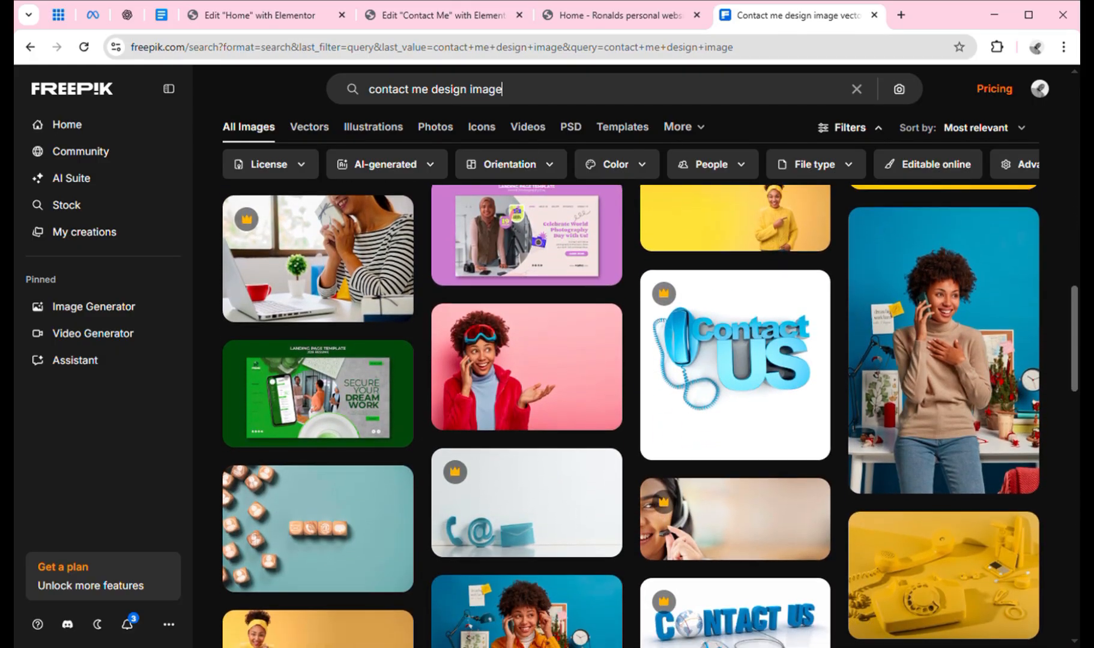
pyautogui.scroll(-4, 631, 414)
pyautogui.scroll(-12, 630, 414)
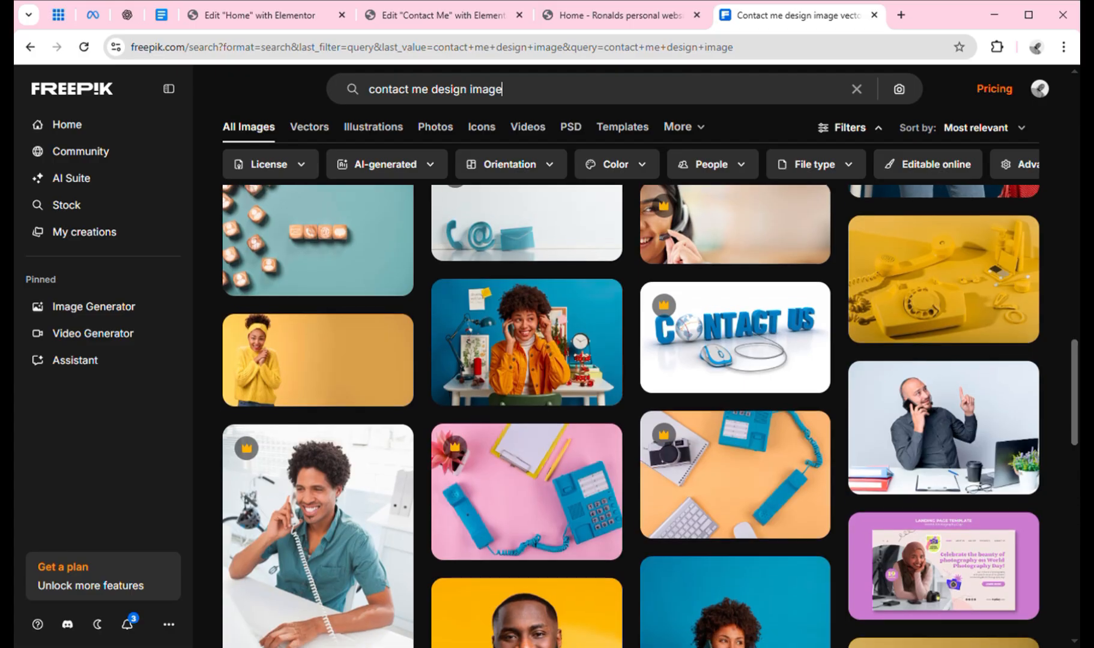
pyautogui.scroll(7, 631, 415)
pyautogui.scroll(-1, 630, 414)
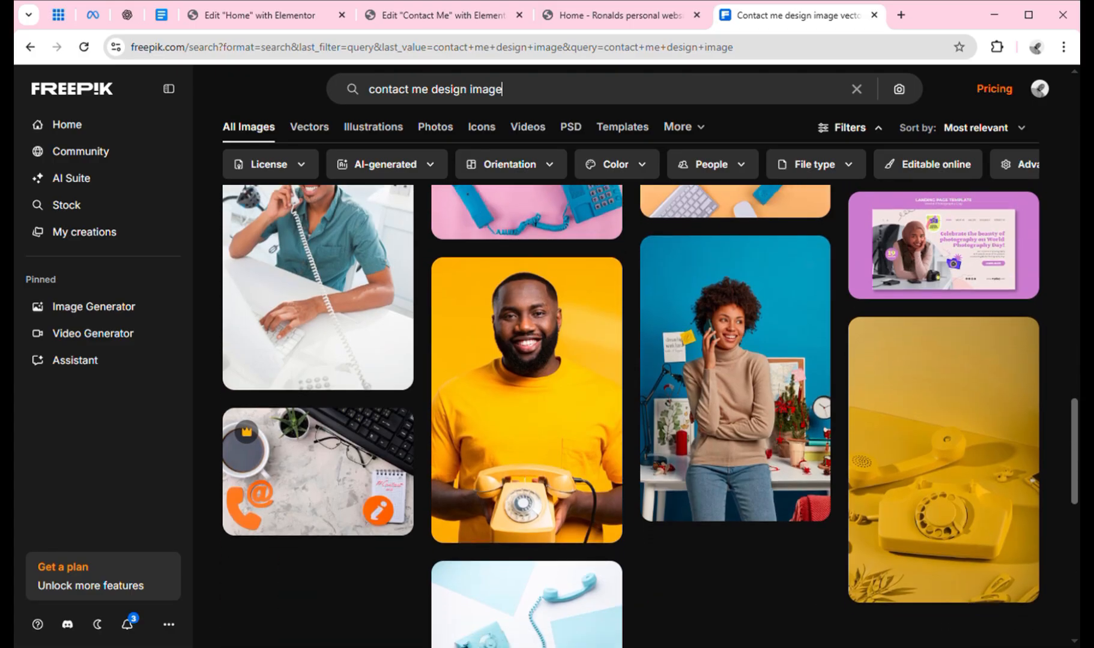
pyautogui.scroll(-1, 630, 415)
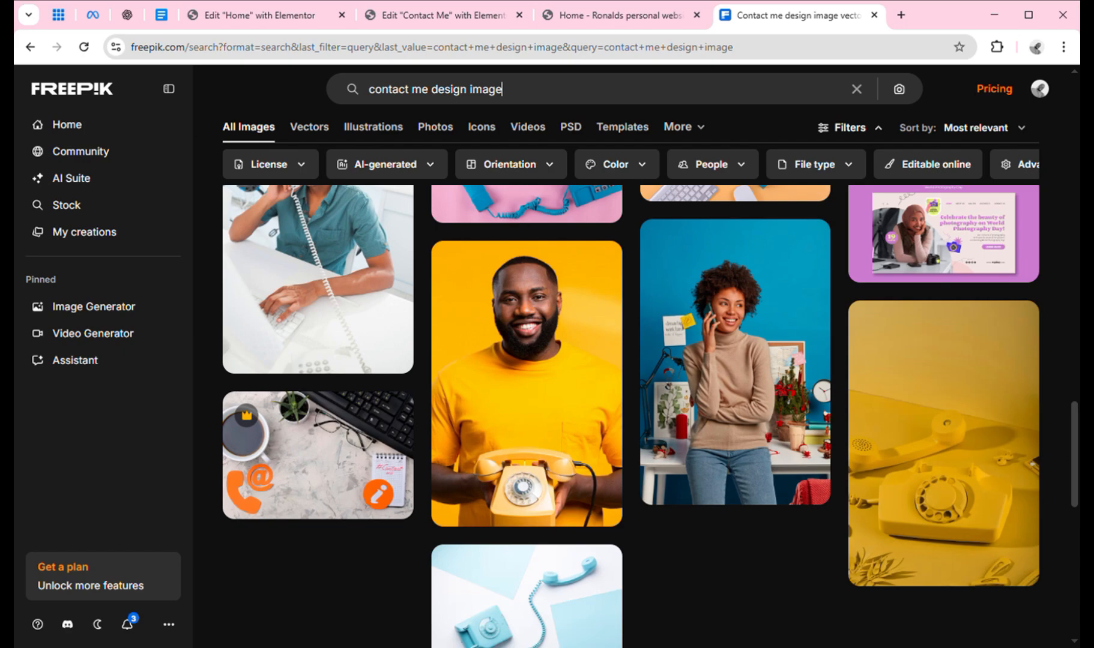
pyautogui.scroll(-8, 1075, 462)
pyautogui.scroll(4, 631, 414)
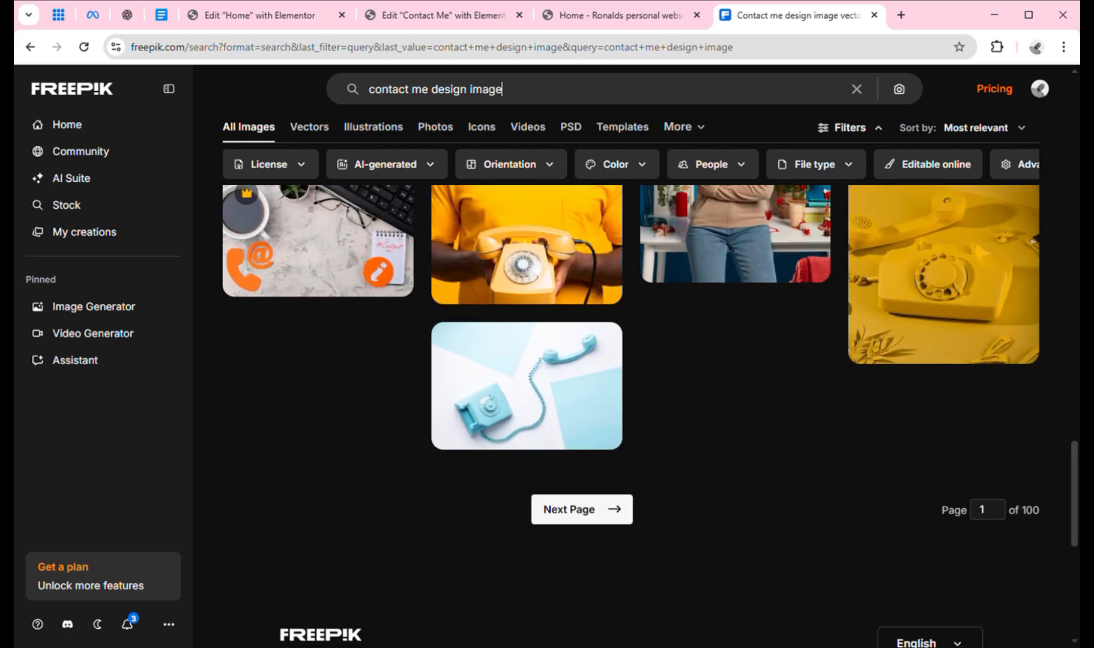
pyautogui.moveTo(587, 411)
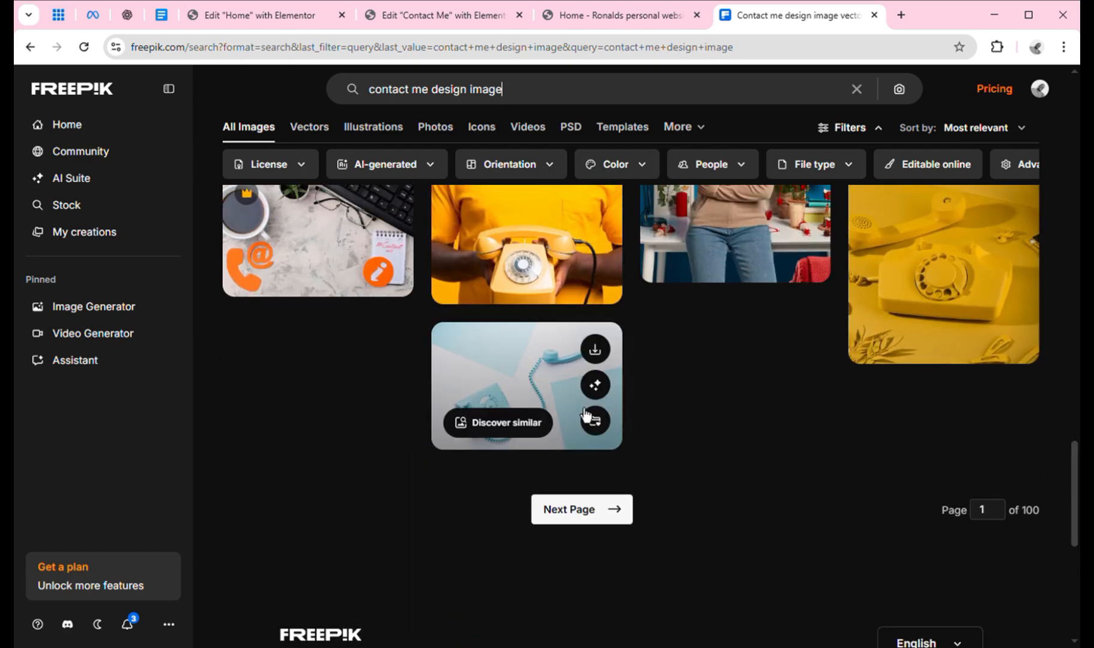
pyautogui.click(599, 355)
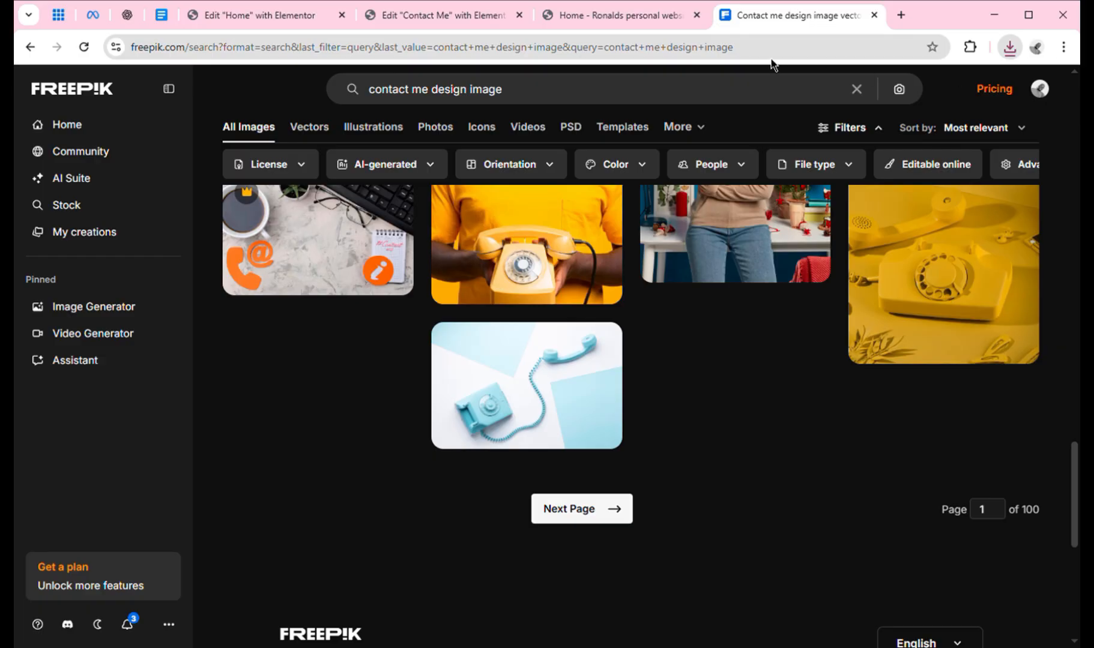
# Upload the downloaded telephone JPG and use it in place of the Contact Me portrait.
pyautogui.click(464, 16)
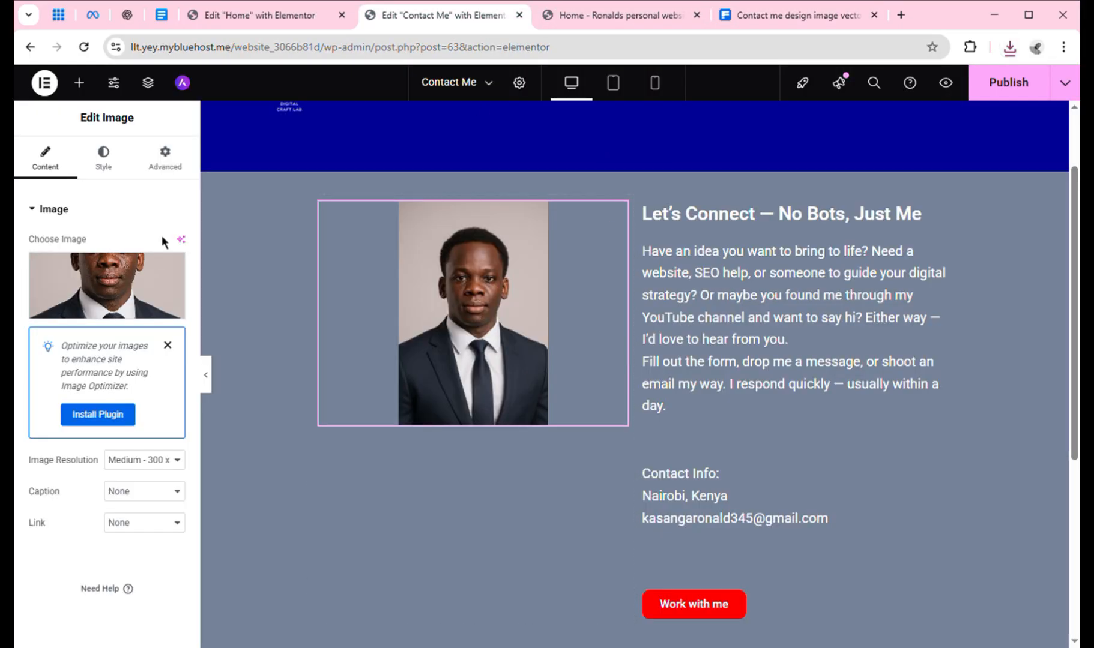
pyautogui.click(123, 313)
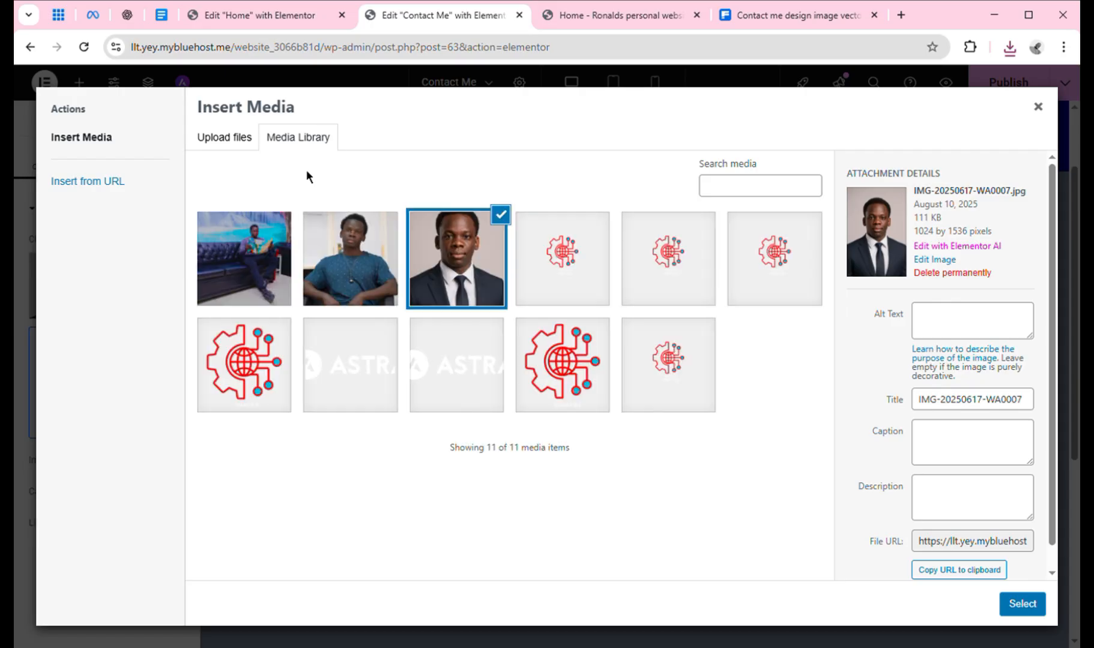
pyautogui.click(242, 143)
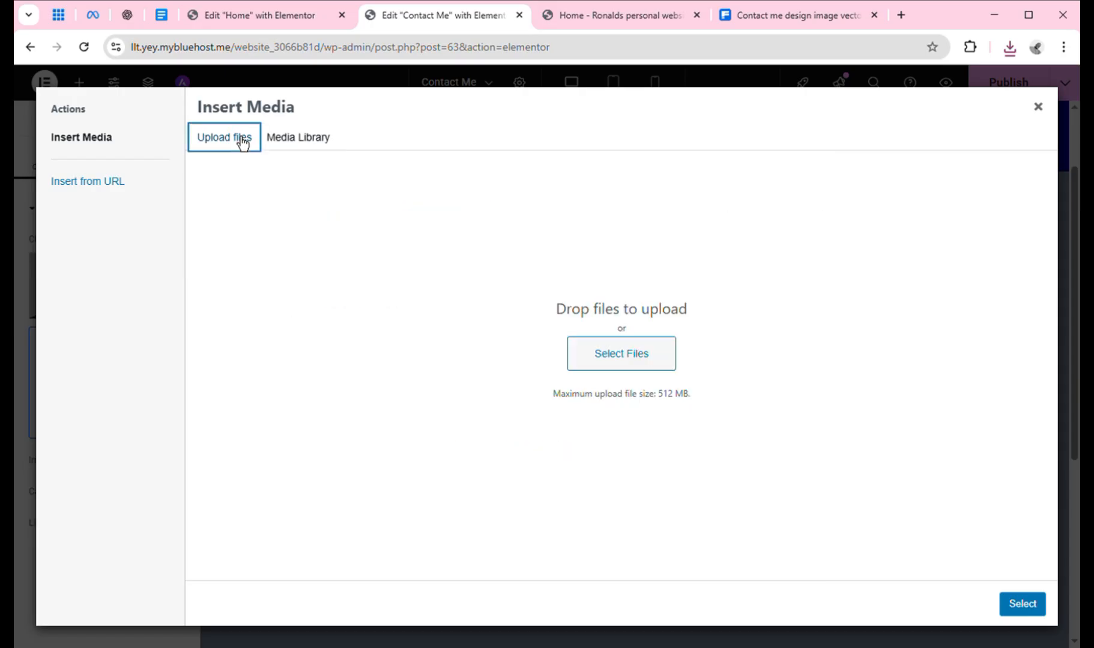
pyautogui.click(617, 351)
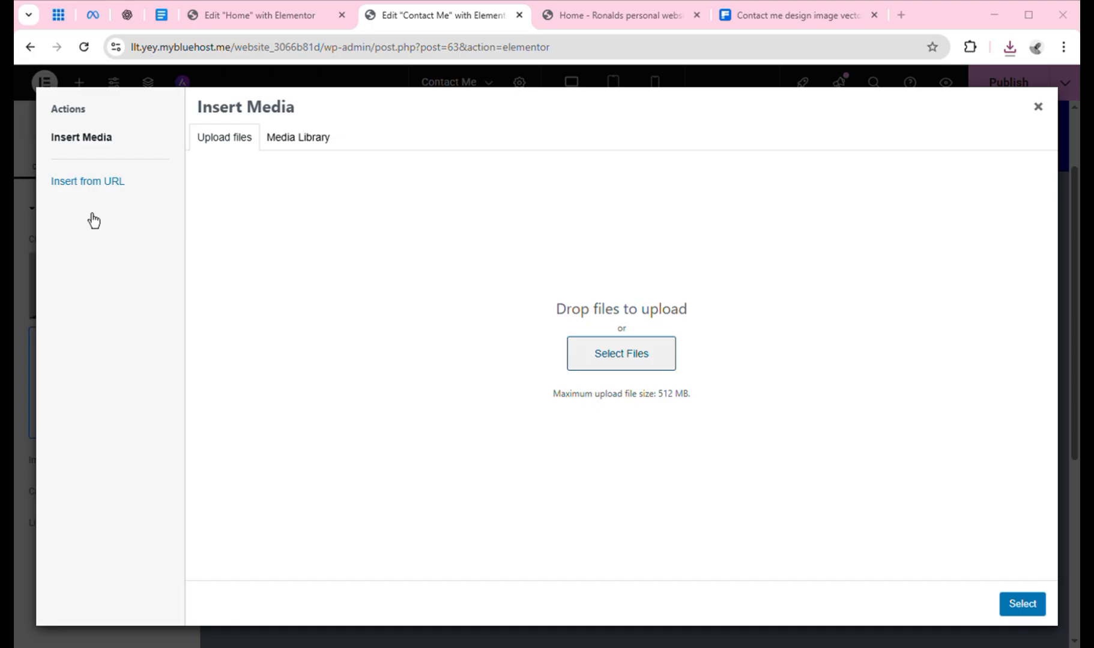
pyautogui.doubleClick(481, 337)
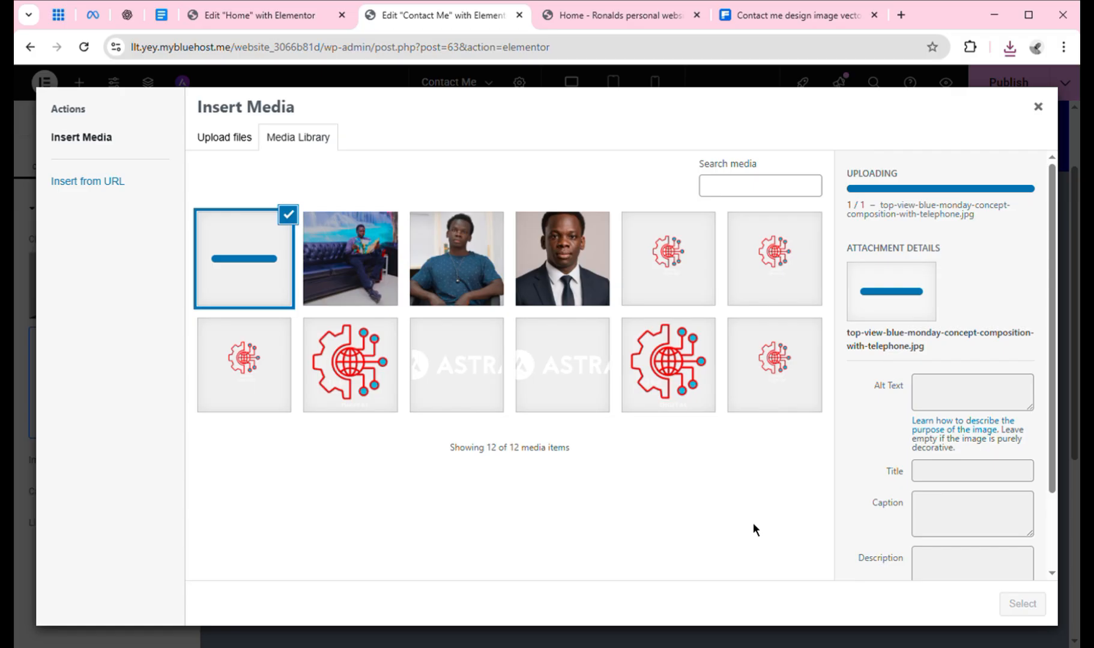
pyautogui.click(247, 151)
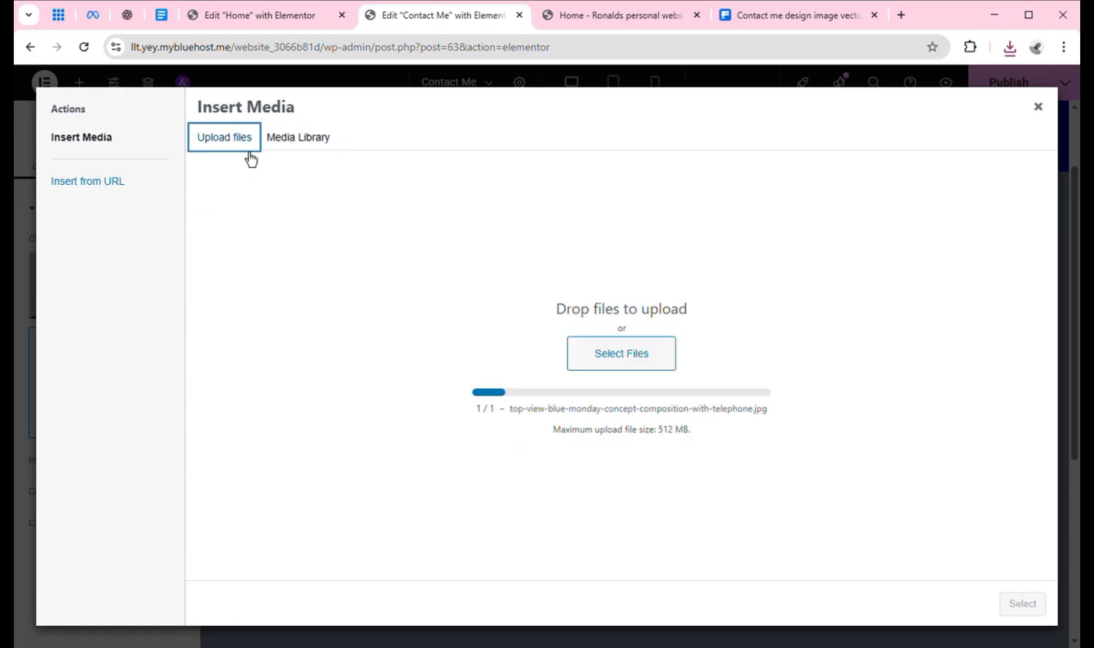
pyautogui.click(301, 151)
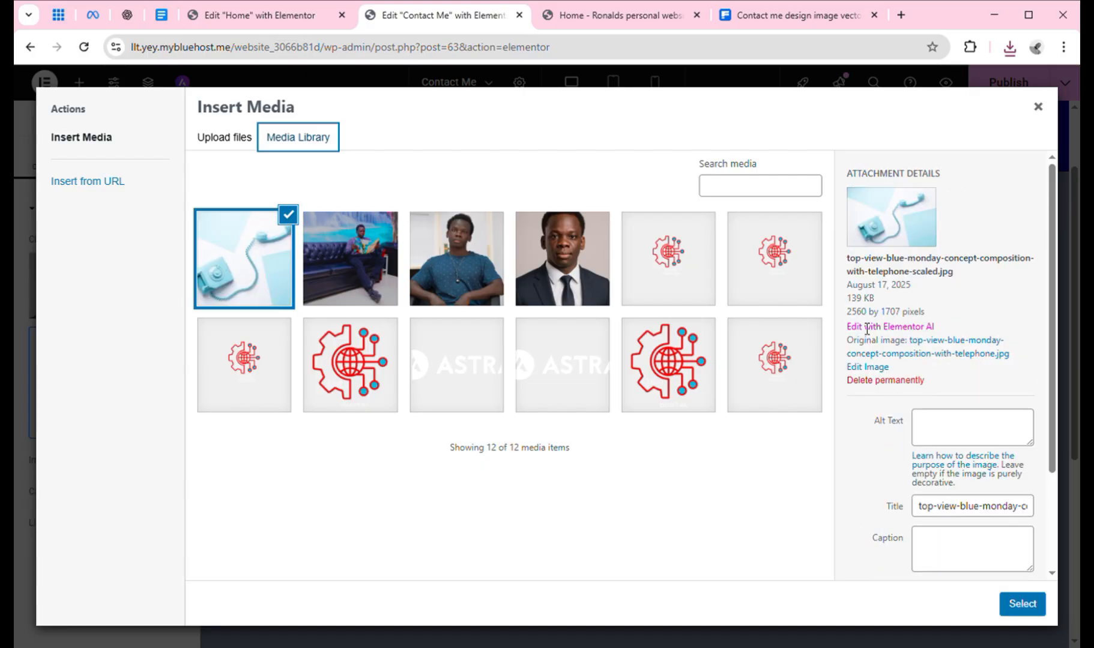
pyautogui.click(1024, 605)
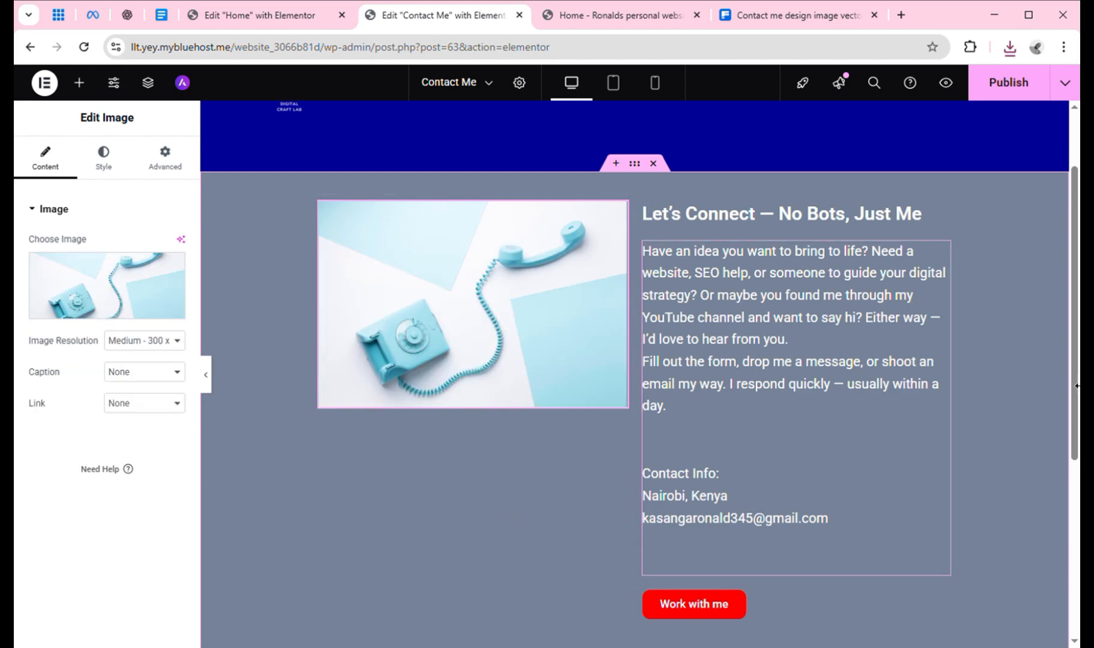
# Delete the red 'Work with me' button widget below the contact info.
pyautogui.scroll(-2, 1075, 396)
pyautogui.scroll(-2, 820, 459)
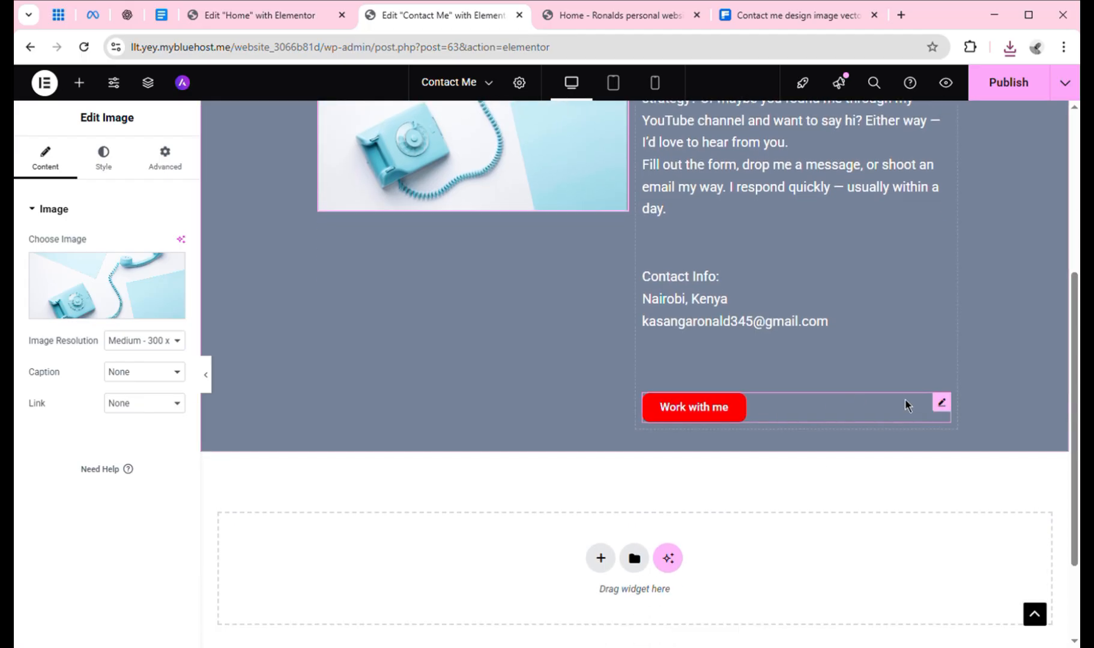
pyautogui.rightClick(943, 401)
pyautogui.click(923, 629)
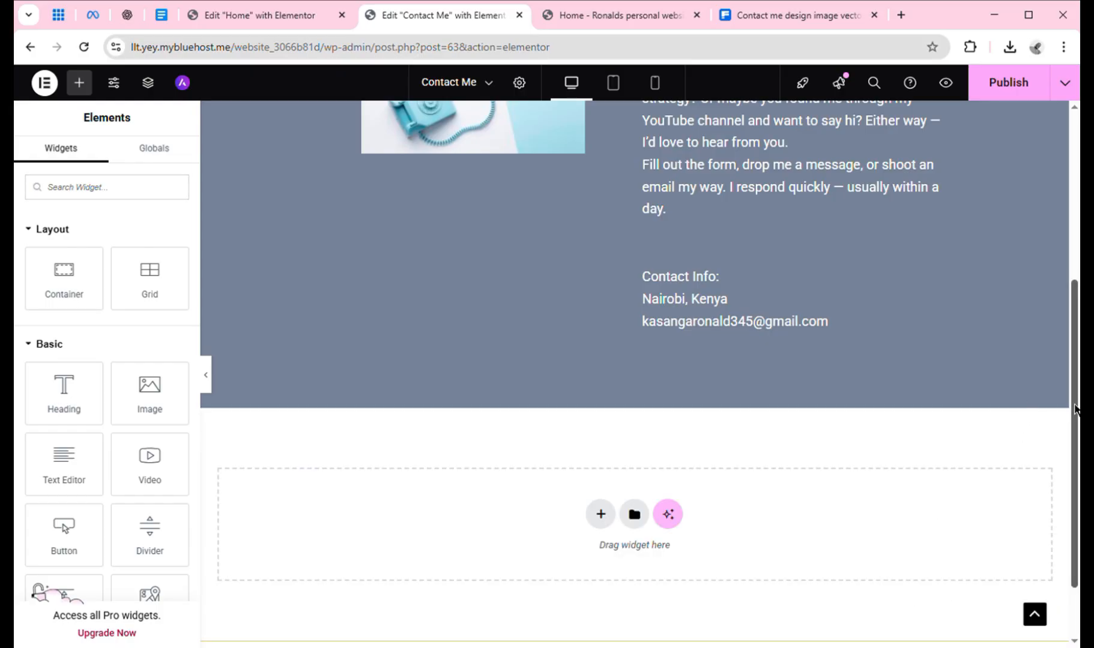
pyautogui.moveTo(1075, 410); pyautogui.dragTo(1075, 263)
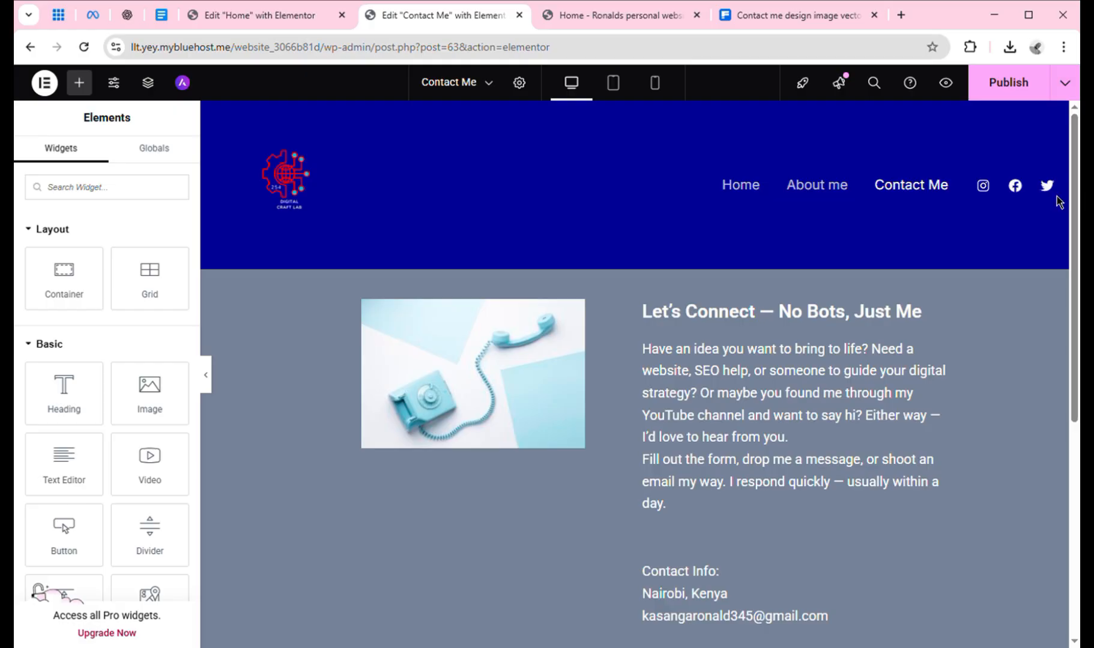
pyautogui.moveTo(1075, 211); pyautogui.dragTo(1076, 284)
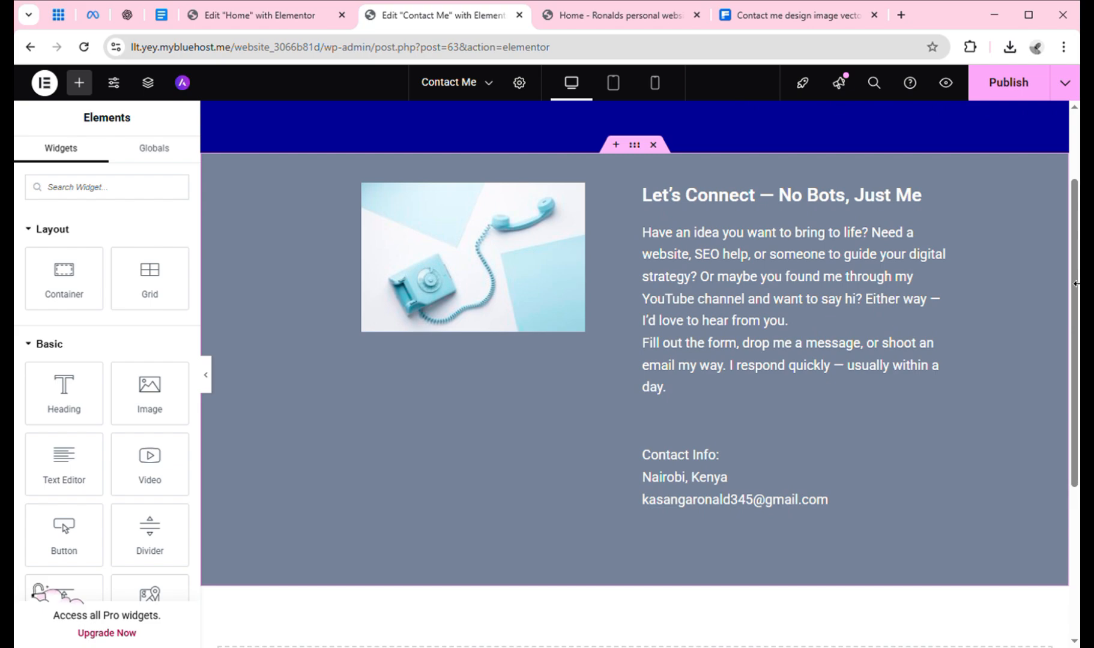
pyautogui.moveTo(1074, 283)
pyautogui.mouseDown()
pyautogui.moveTo(1074, 219)
pyautogui.moveTo(1074, 269)
pyautogui.mouseUp()
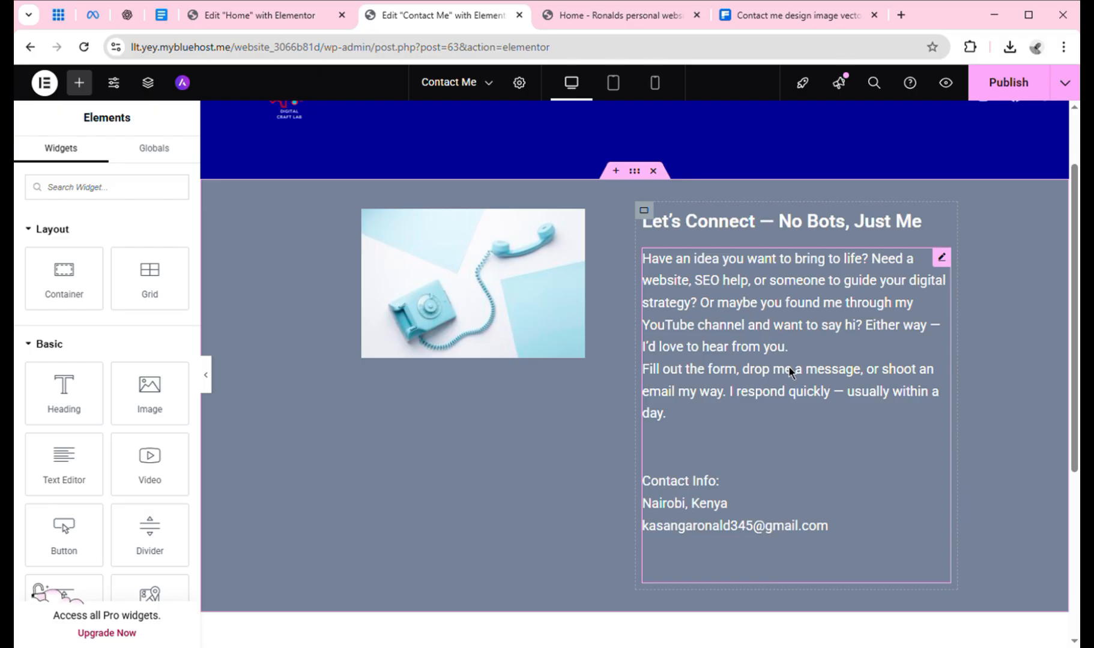
# Erase the Contact Info, location and e-mail lines so the text ends 'usually within a day.'.
pyautogui.click(771, 505)
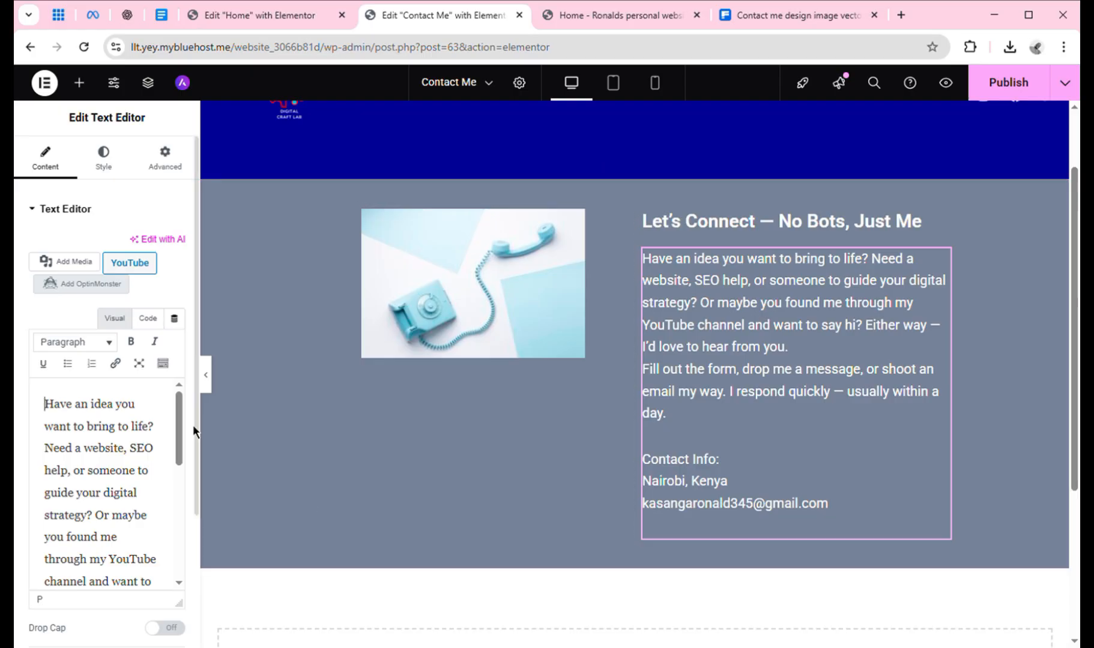
pyautogui.moveTo(181, 428); pyautogui.dragTo(185, 543)
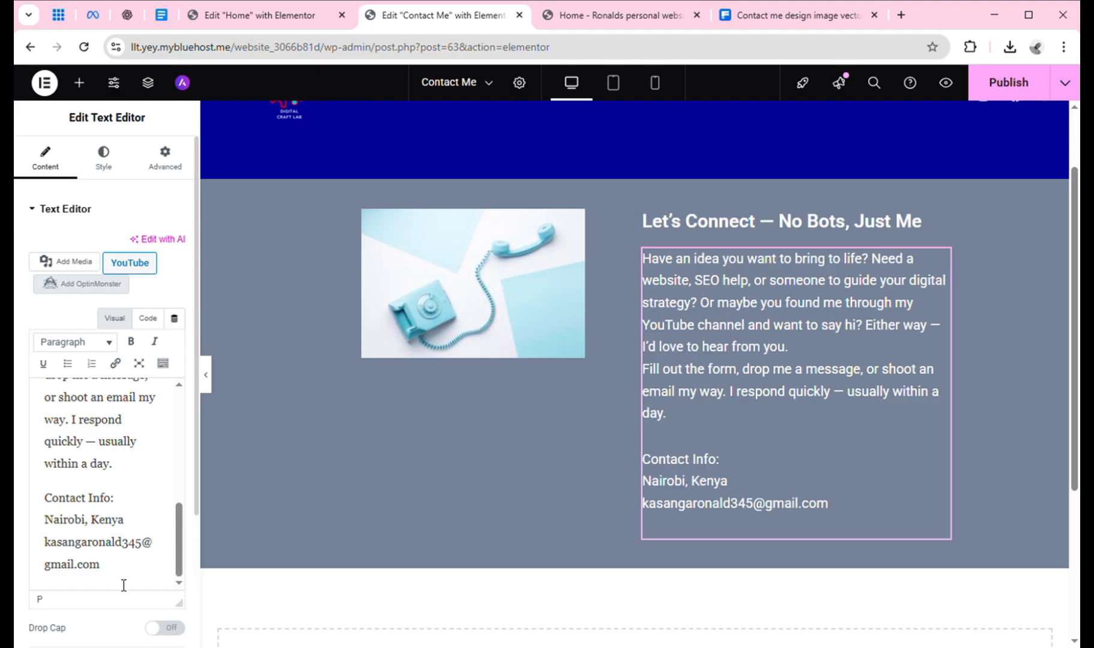
pyautogui.press('BackSpace')
pyautogui.press('BackSpace')
pyautogui.press('BackSpace')
pyautogui.press('BackSpace')
pyautogui.press('BackSpace')
pyautogui.press('BackSpace')
pyautogui.press('BackSpace')
pyautogui.press('BackSpace')
pyautogui.press('BackSpace')
pyautogui.press('BackSpace')
pyautogui.press('BackSpace')
pyautogui.press('BackSpace')
pyautogui.press('BackSpace')
pyautogui.press('BackSpace')
pyautogui.press('BackSpace')
pyautogui.press('BackSpace')
pyautogui.press('BackSpace')
pyautogui.press('BackSpace')
pyautogui.press('BackSpace')
pyautogui.press('BackSpace')
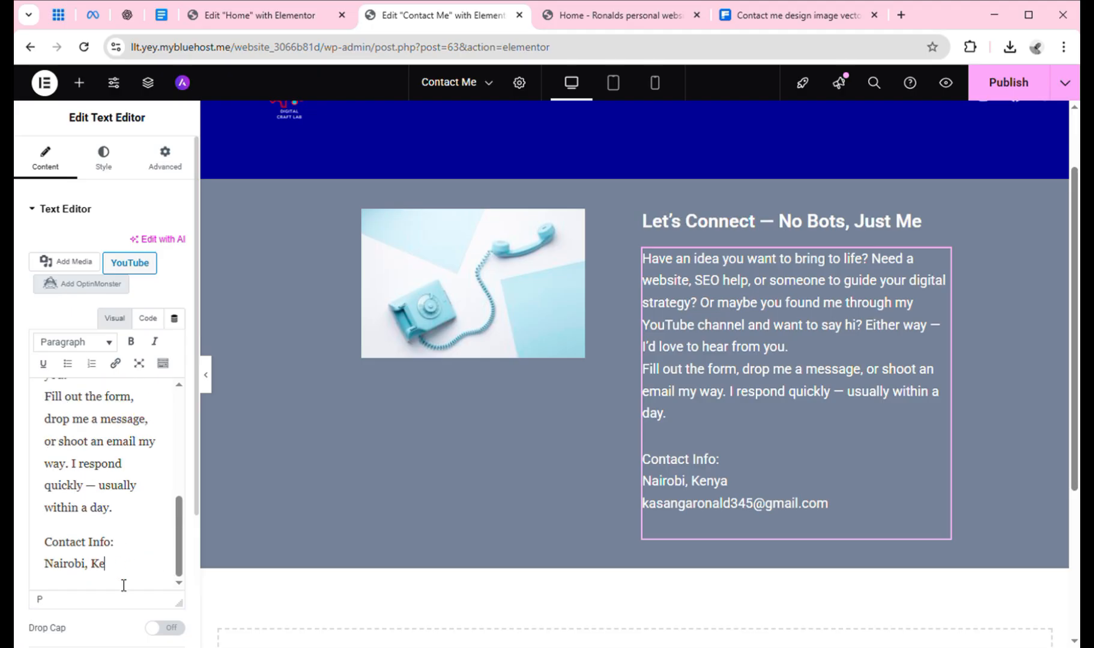
pyautogui.press('BackSpace')
pyautogui.press('BackSpace')
pyautogui.press('BackSpace')
pyautogui.press('BackSpace')
pyautogui.press('BackSpace')
pyautogui.press('BackSpace')
pyautogui.press('BackSpace')
pyautogui.press('BackSpace')
pyautogui.press('BackSpace')
pyautogui.press('BackSpace')
pyautogui.press('BackSpace')
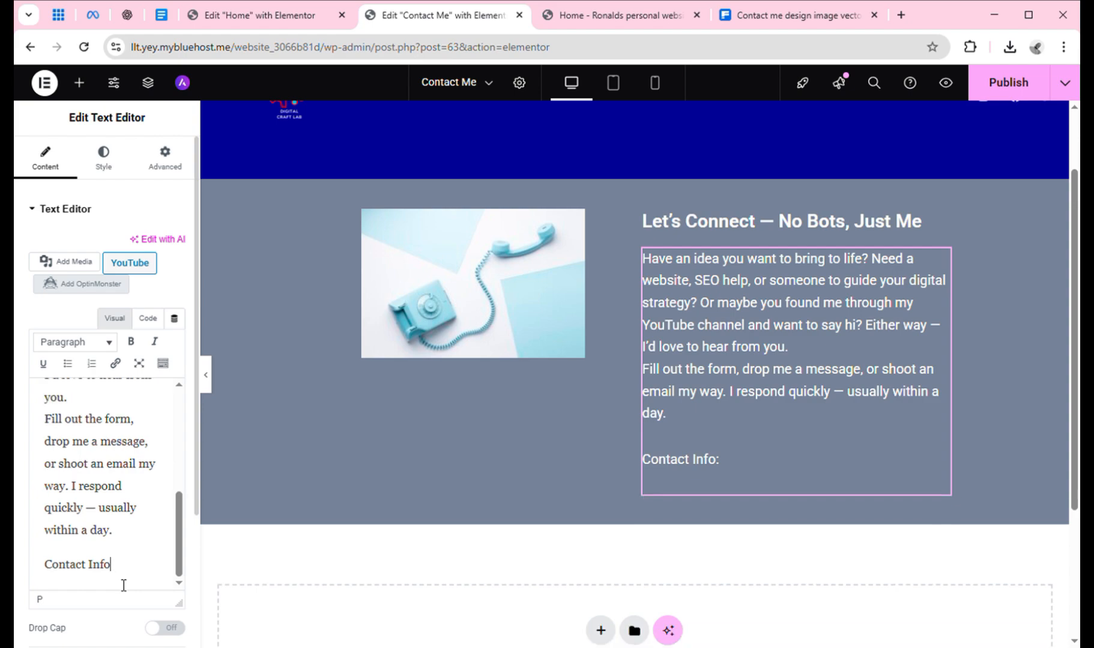
pyautogui.press('BackSpace')
pyautogui.press('BackSpace')
pyautogui.press('BackSpace')
pyautogui.press('BackSpace')
pyautogui.press('BackSpace')
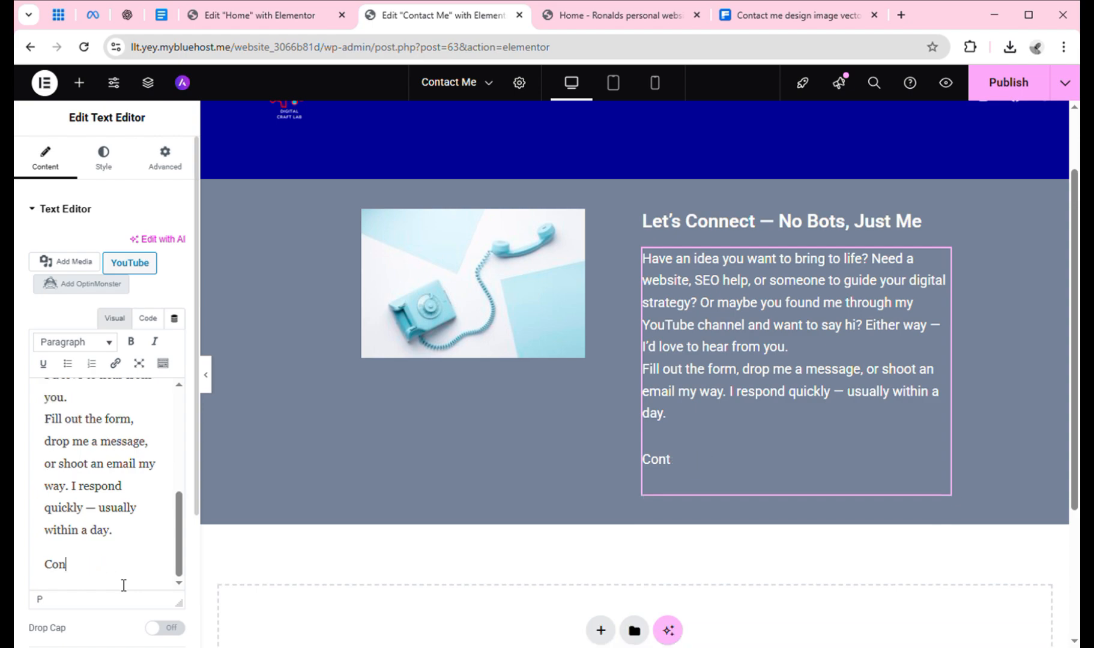
pyautogui.press('BackSpace')
pyautogui.press('BackSpace')
pyautogui.press('BackSpace')
pyautogui.press('BackSpace')
pyautogui.press('BackSpace')
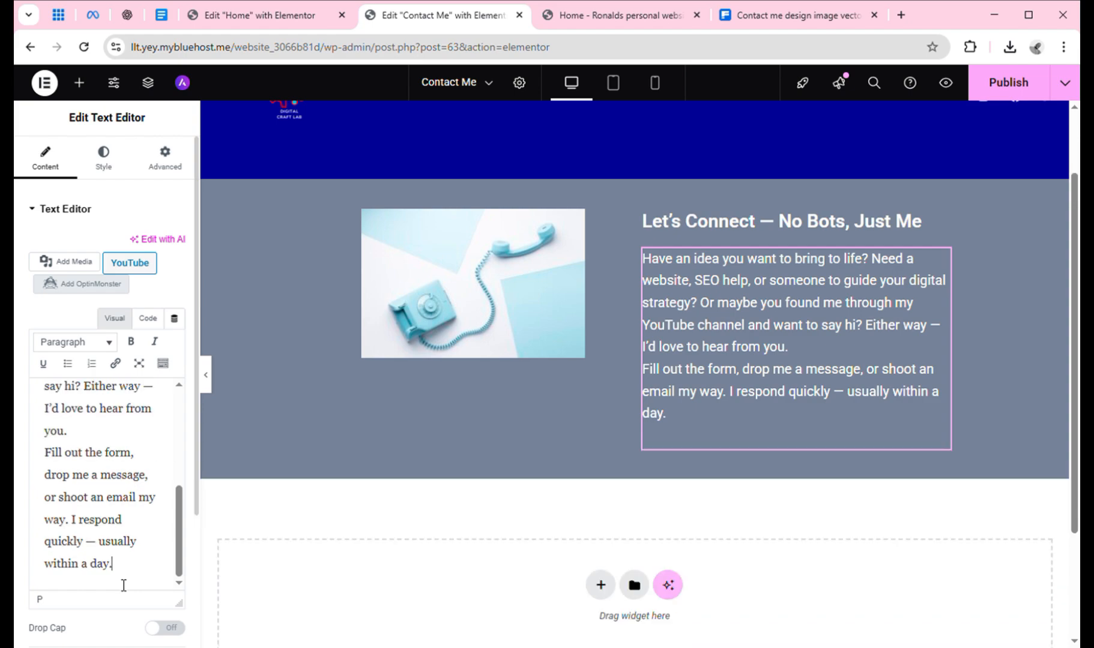
# Duplicate the Let's Connect section.
pyautogui.click(648, 190)
pyautogui.rightClick(640, 180)
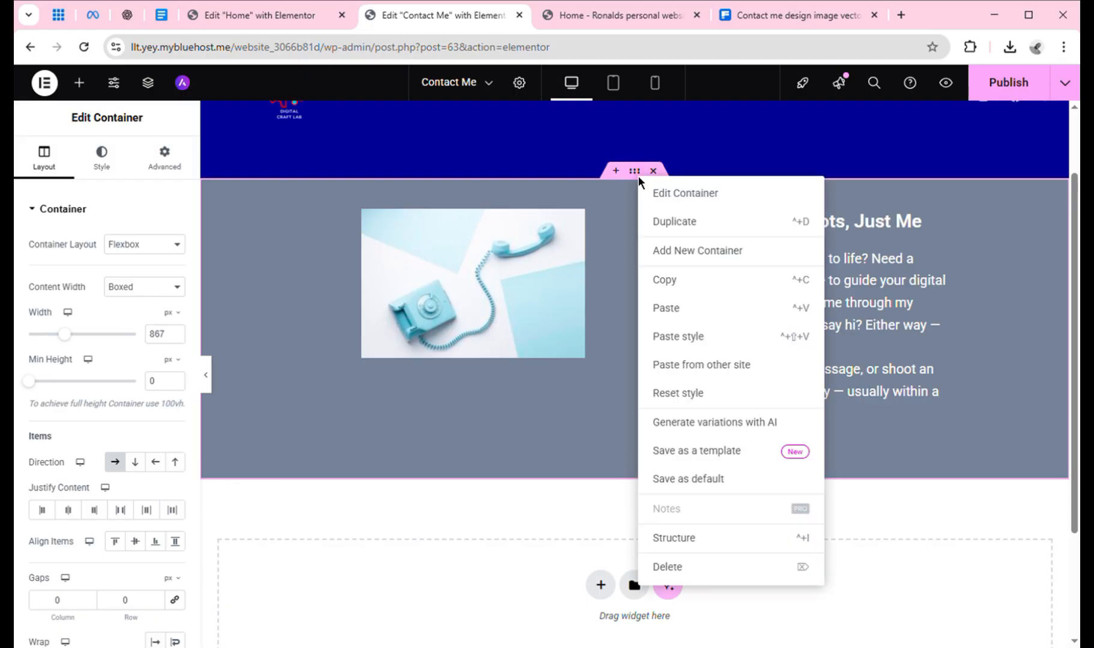
pyautogui.click(674, 222)
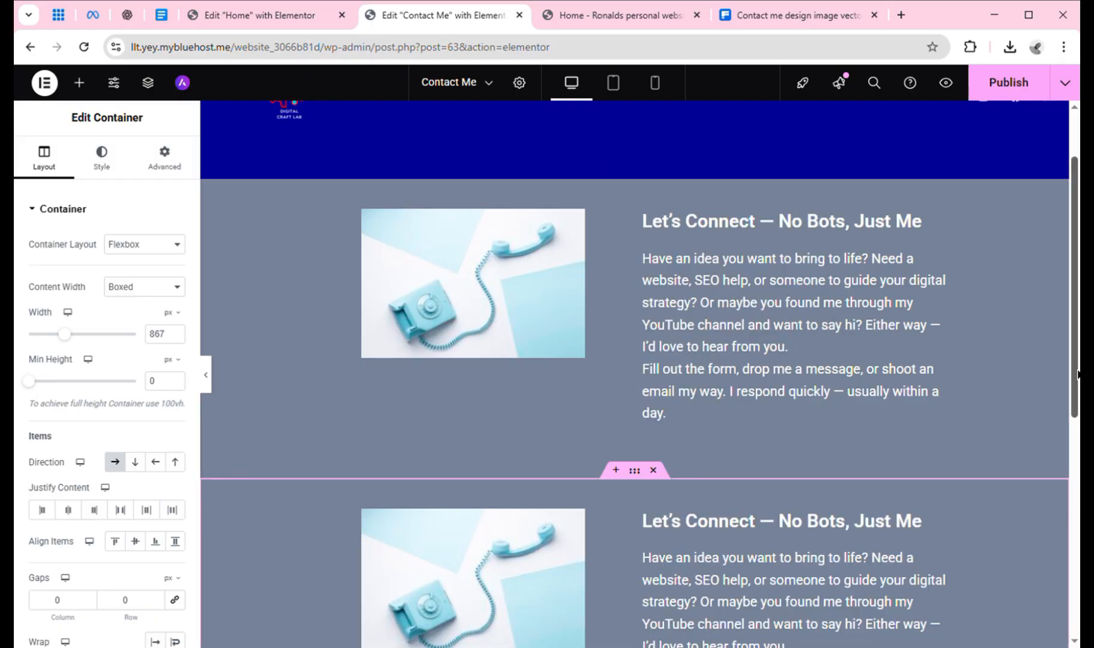
# Delete the duplicate's phone-image container and its leftover heading-and-text container.
pyautogui.scroll(-2, 1078, 375)
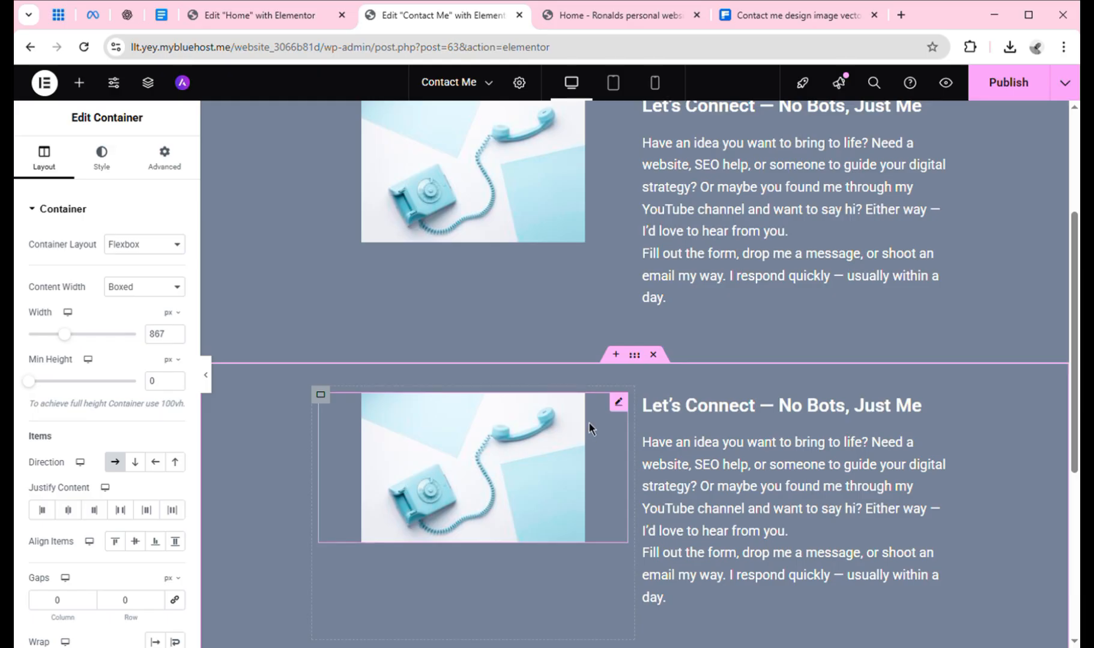
pyautogui.rightClick(627, 416)
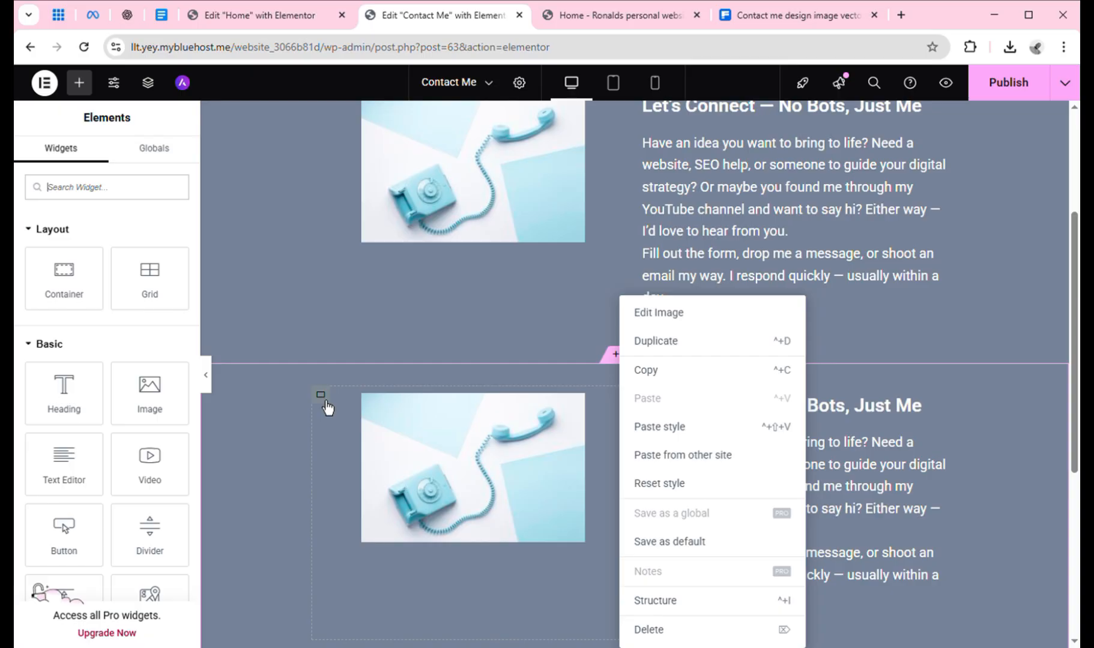
pyautogui.rightClick(327, 408)
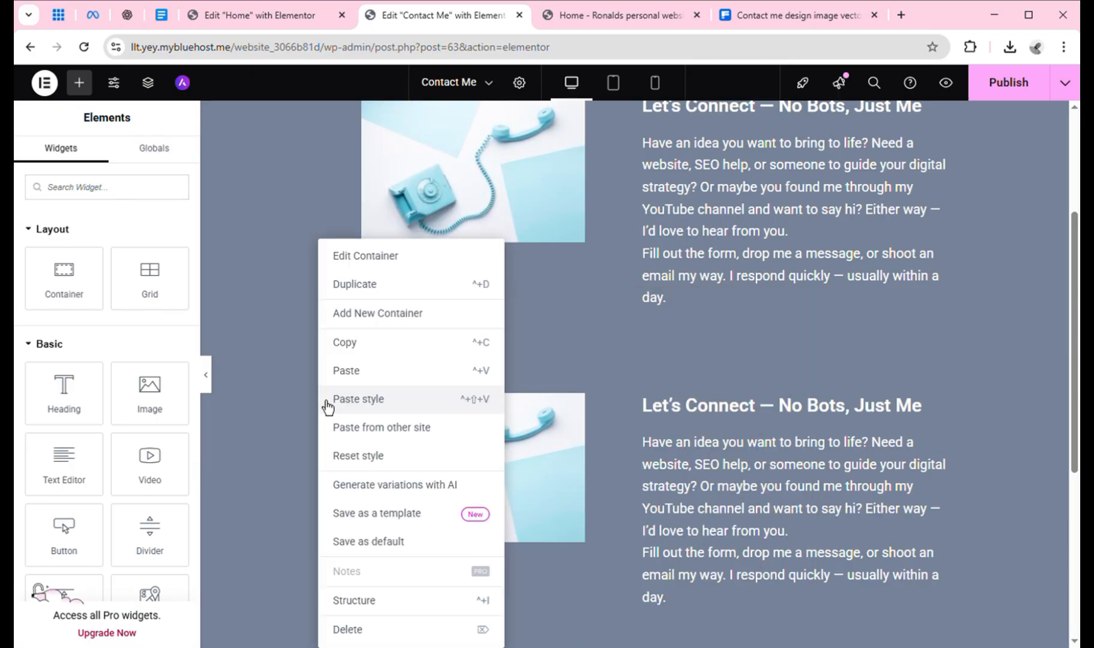
pyautogui.click(406, 630)
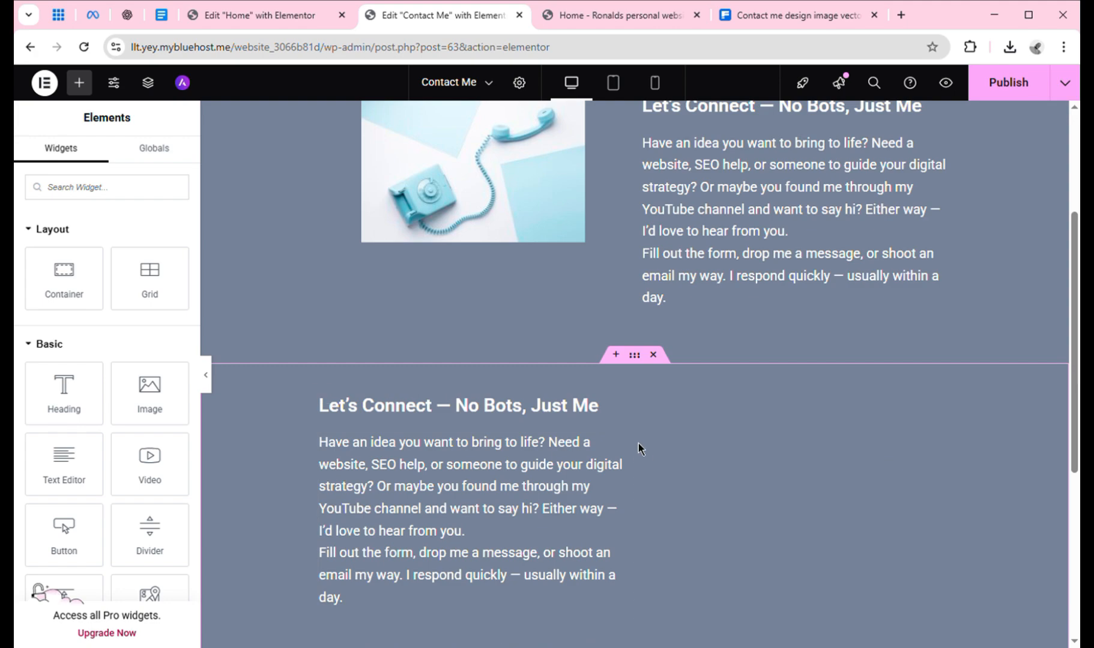
pyautogui.click(503, 413)
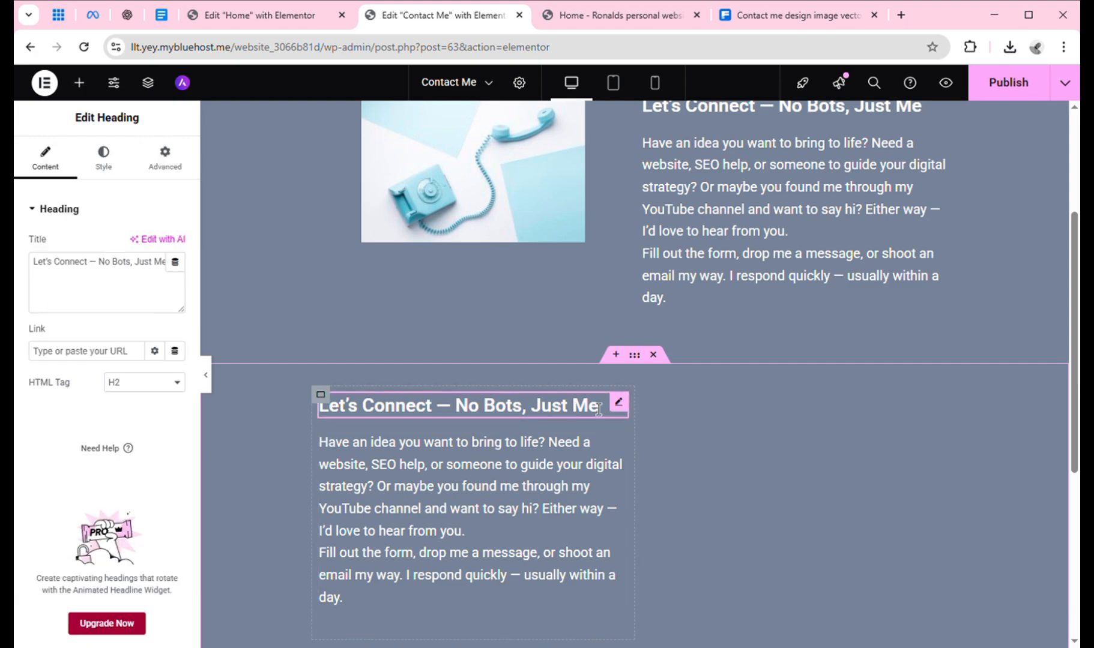
pyautogui.rightClick(329, 407)
pyautogui.click(370, 635)
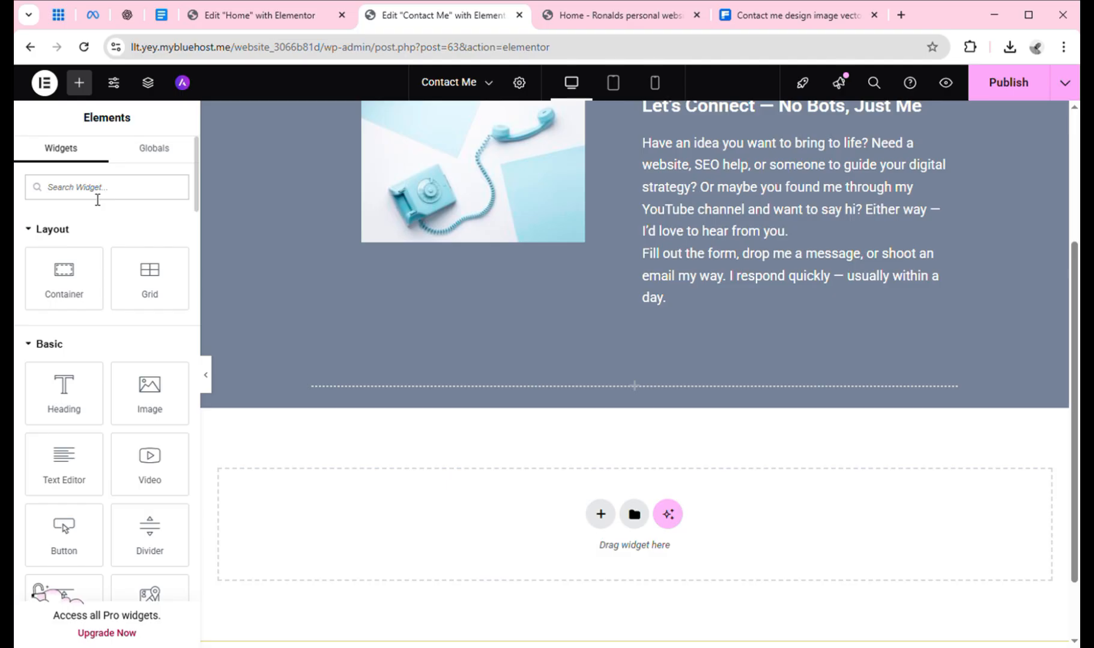
# Place a Shortcode widget under the contact text, delete the empty container, and open the Home editor.
pyautogui.write('shor')
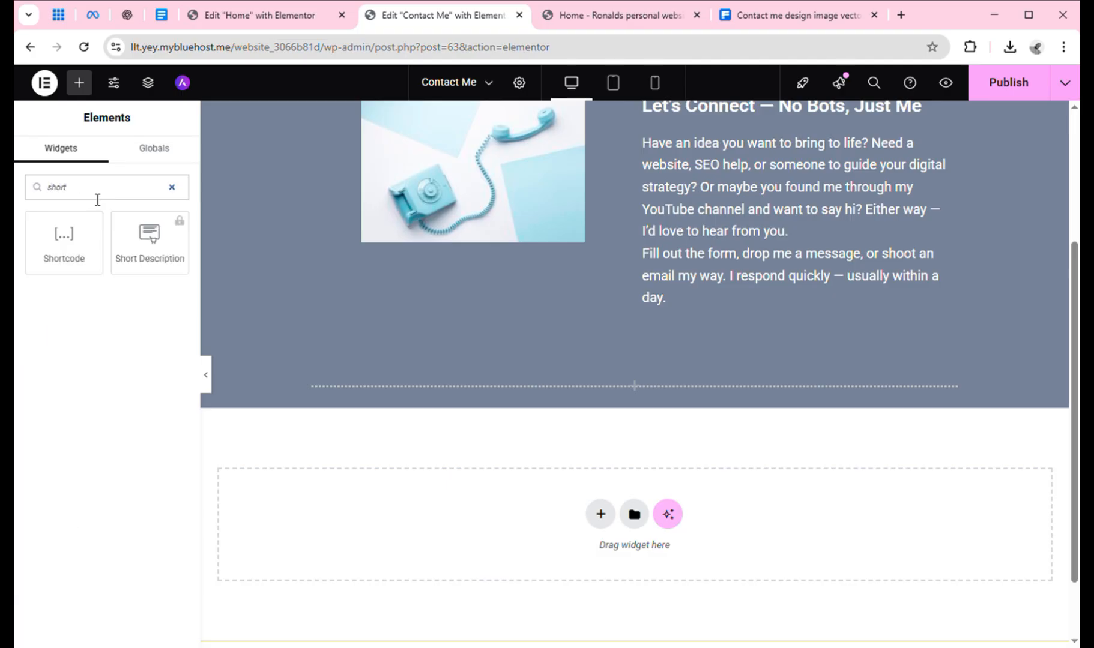
pyautogui.write('t')
pyautogui.moveTo(72, 259); pyautogui.dragTo(674, 354)
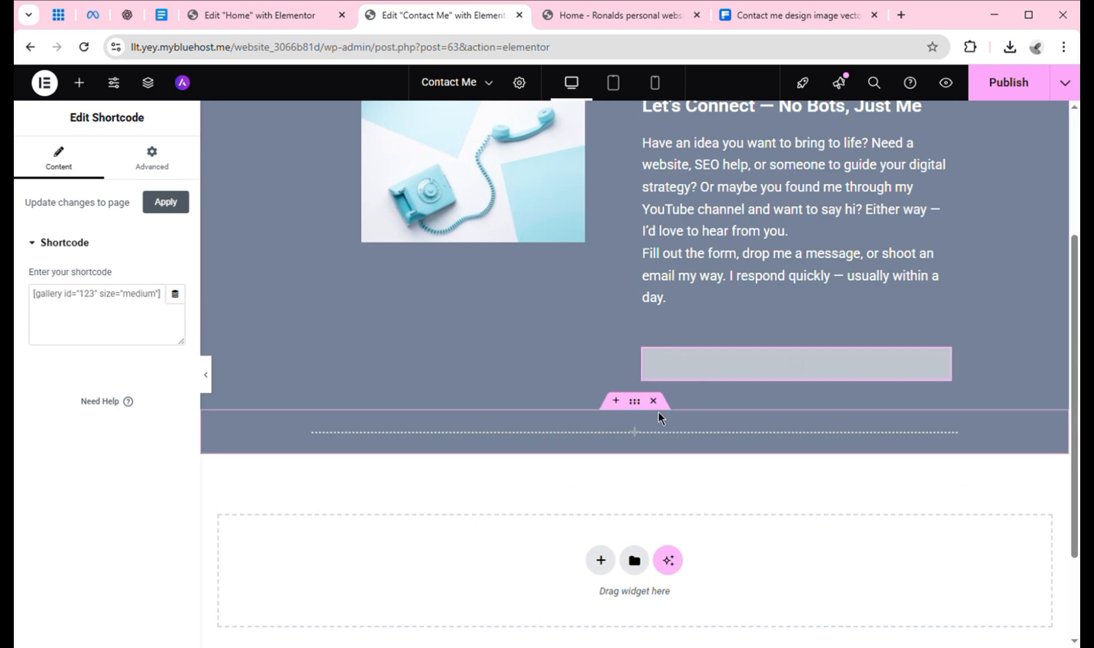
pyautogui.click(654, 401)
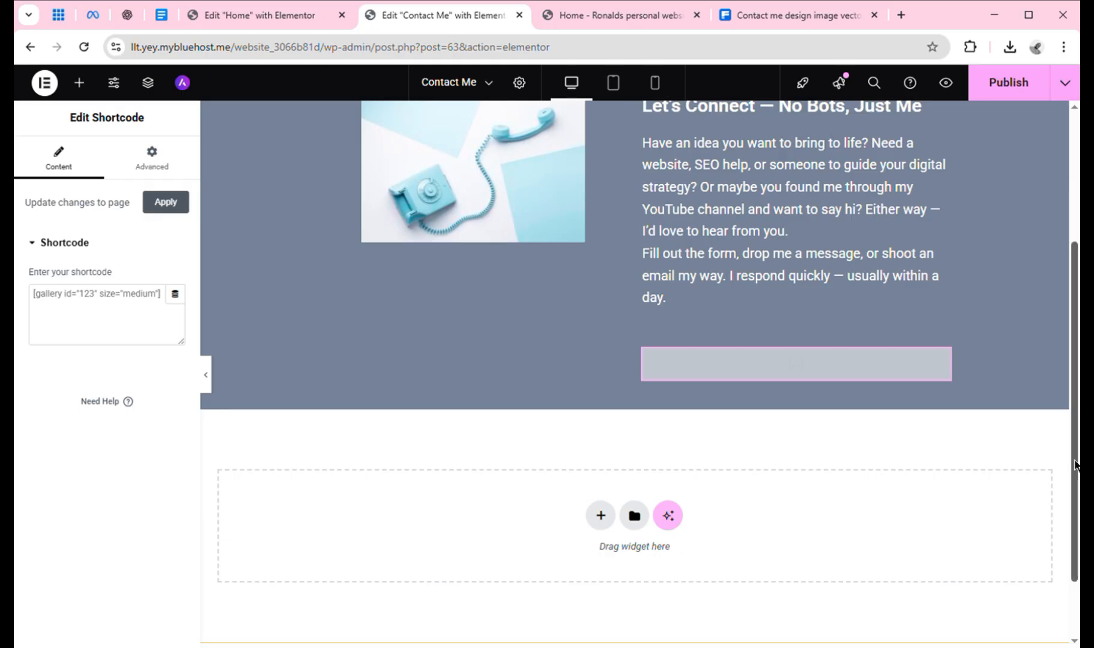
pyautogui.moveTo(1075, 465)
pyautogui.mouseDown()
pyautogui.moveTo(1064, 285)
pyautogui.moveTo(1077, 483)
pyautogui.mouseUp()
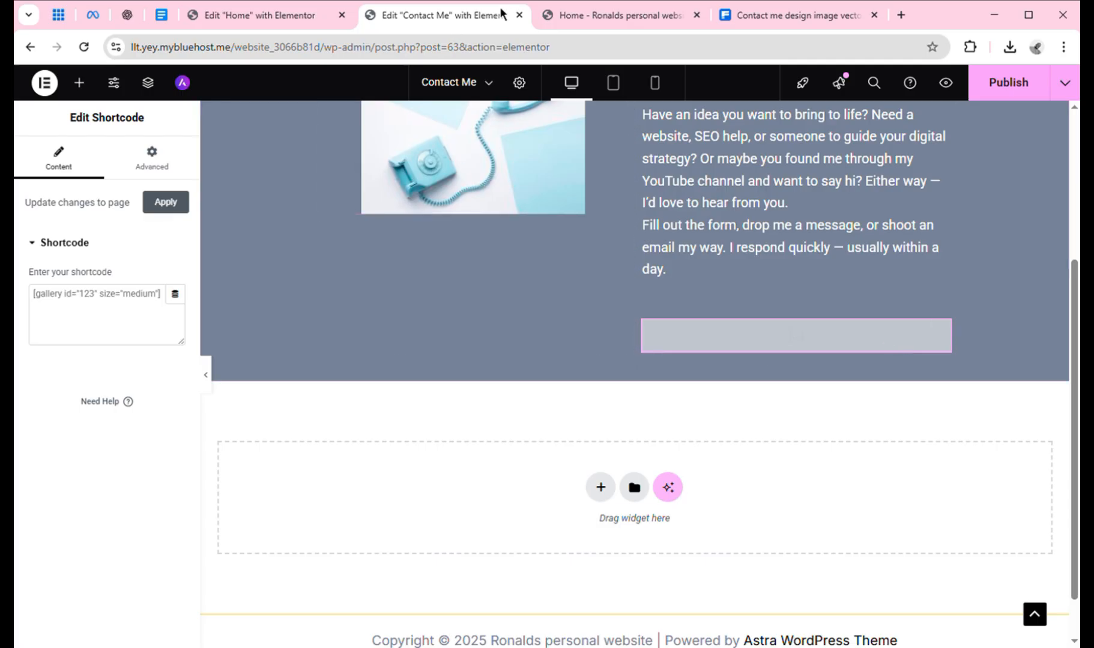
pyautogui.click(304, 15)
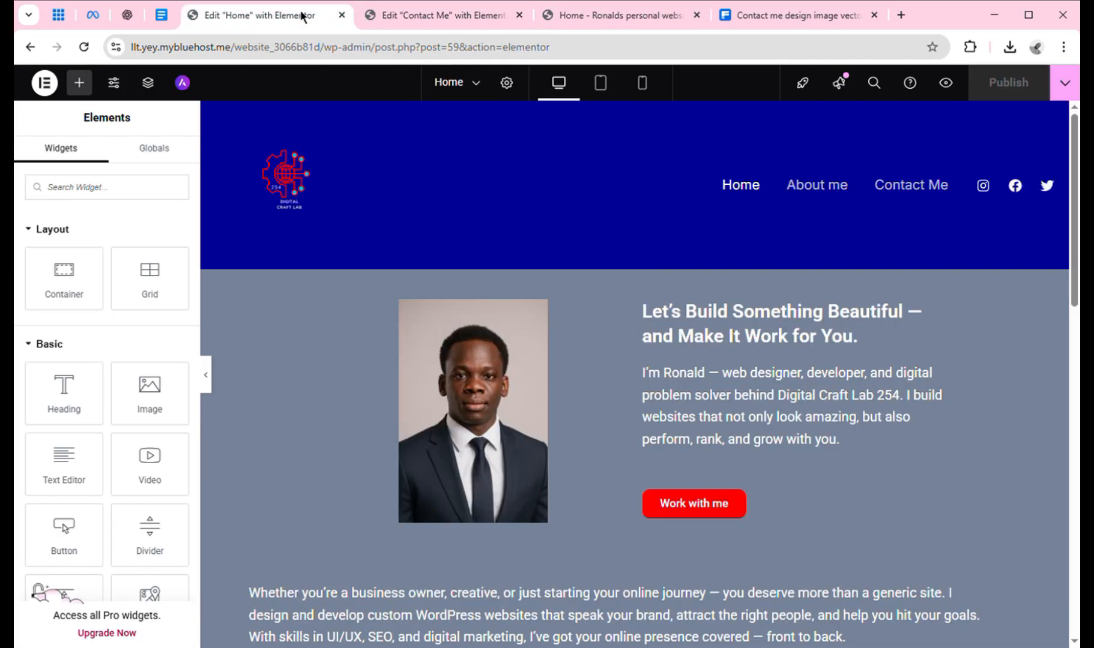
# Exit Elementor to WordPress, go to Pages, then open Contact Form 7's Contact Forms list.
pyautogui.click(44, 83)
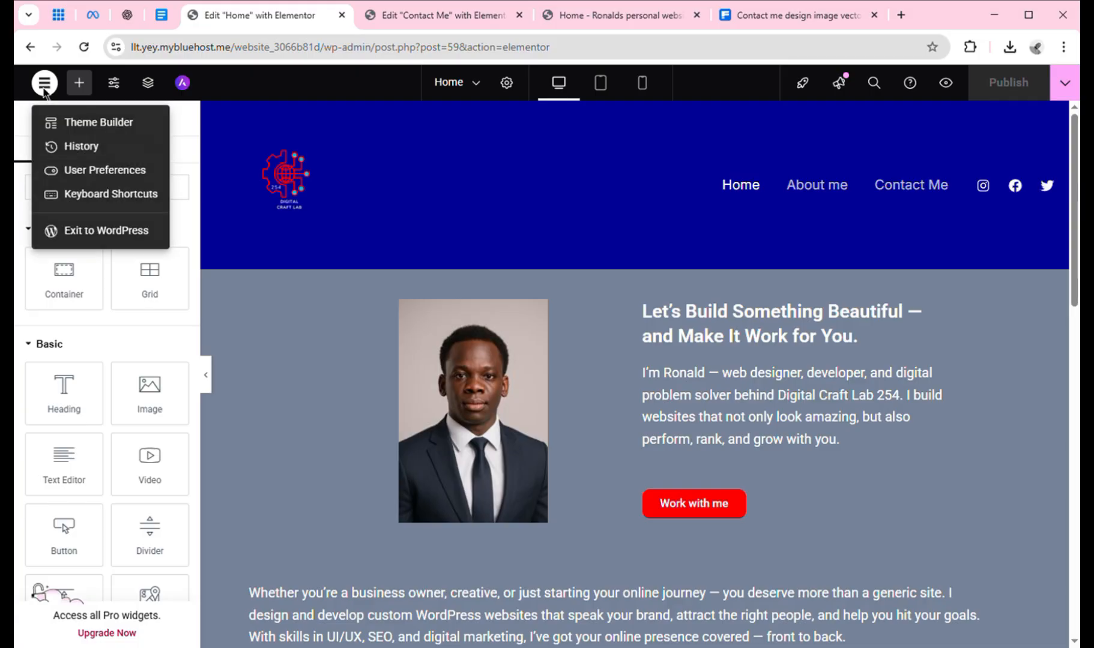
pyautogui.click(81, 234)
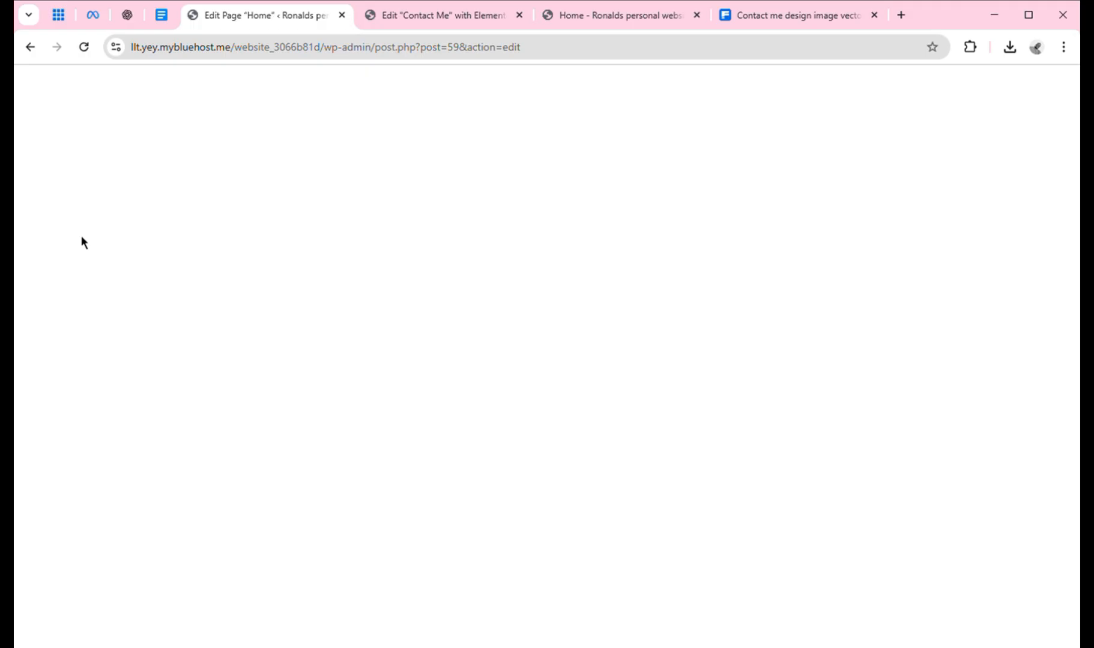
pyautogui.click(37, 99)
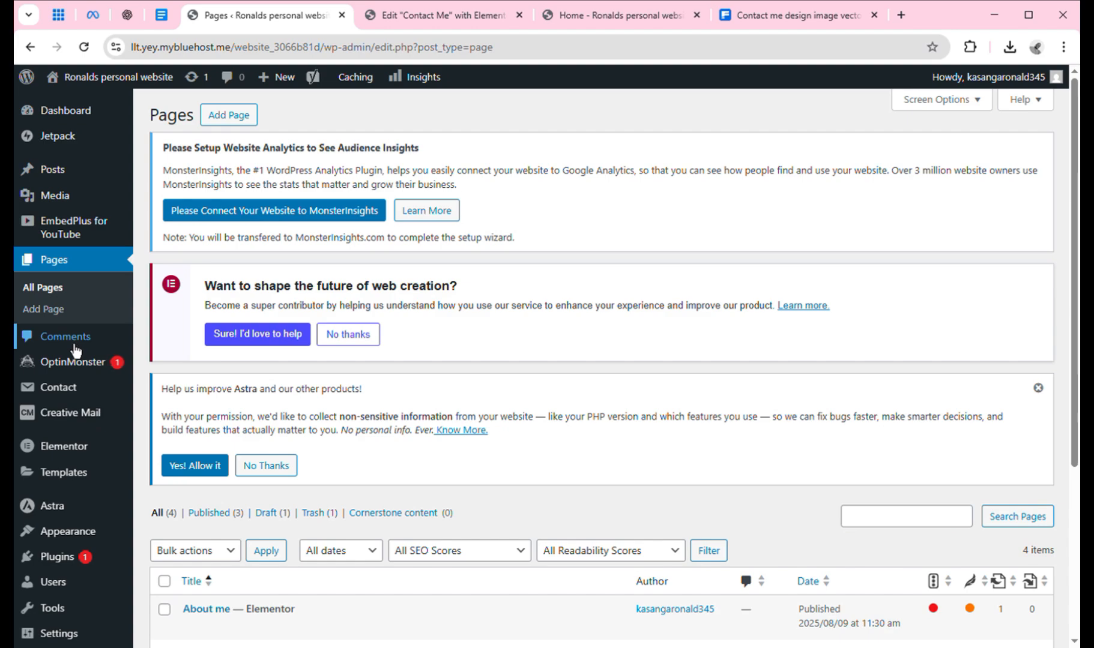
pyautogui.moveTo(66, 459)
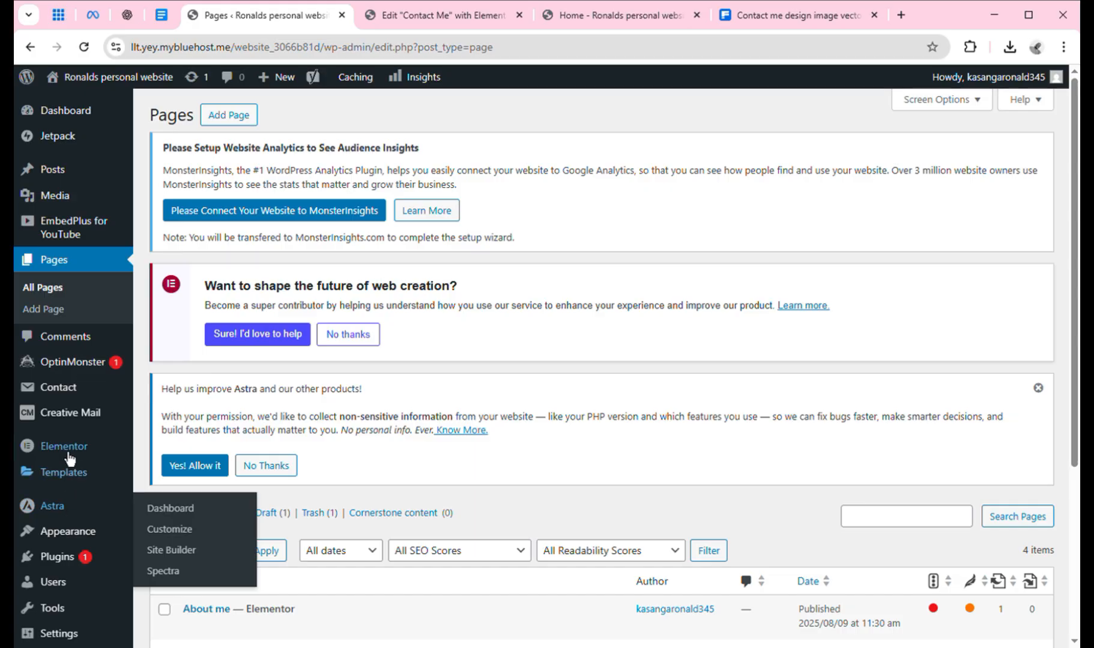
pyautogui.moveTo(71, 414)
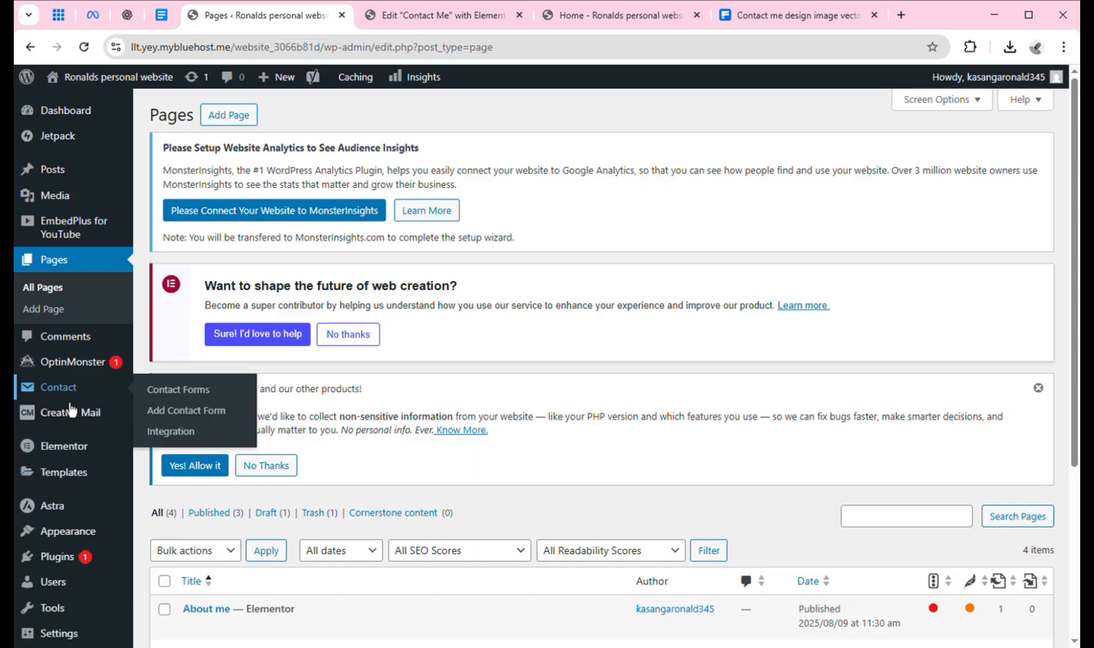
pyautogui.click(165, 395)
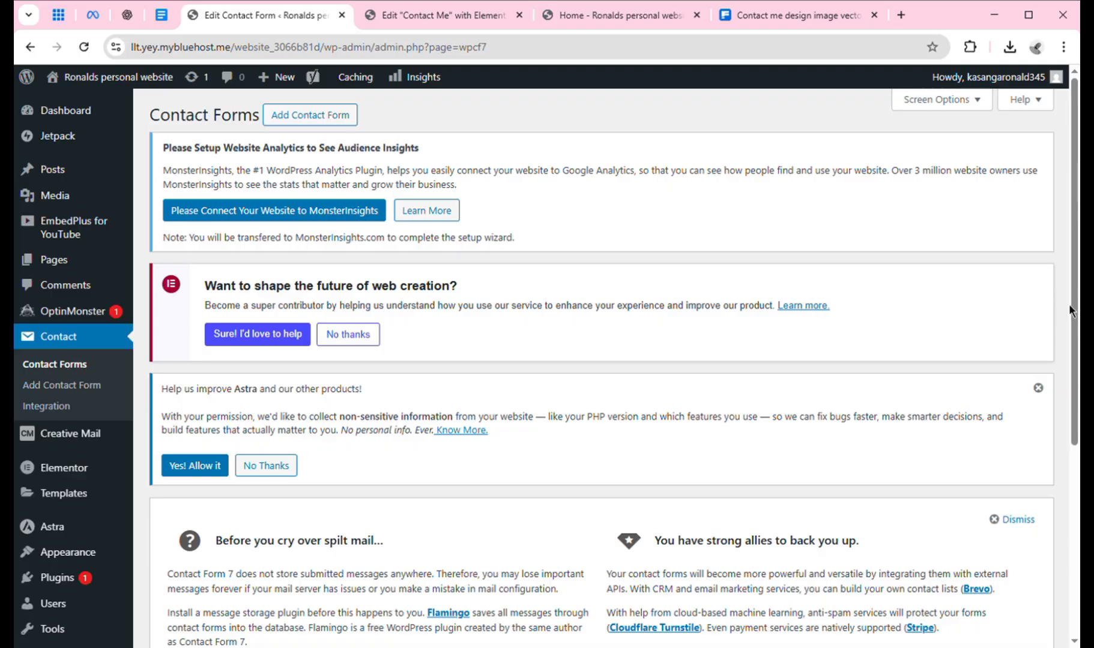
# Copy the Contact form 1 shortcode and return to the Contact Me editor.
pyautogui.moveTo(1078, 312); pyautogui.dragTo(1078, 574)
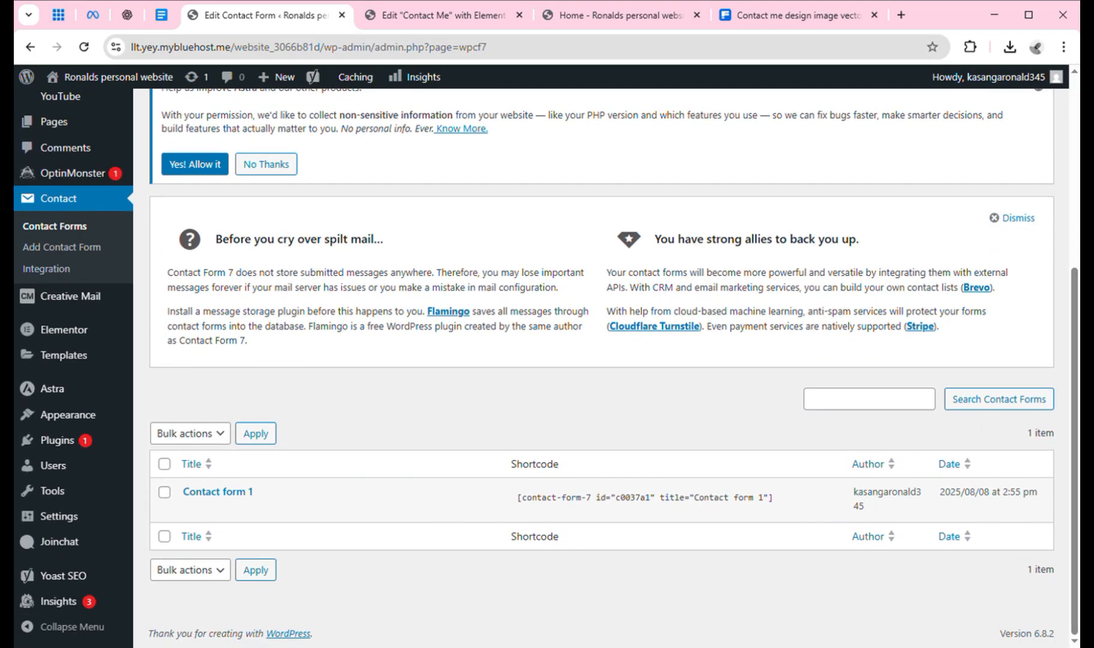
pyautogui.click(539, 515)
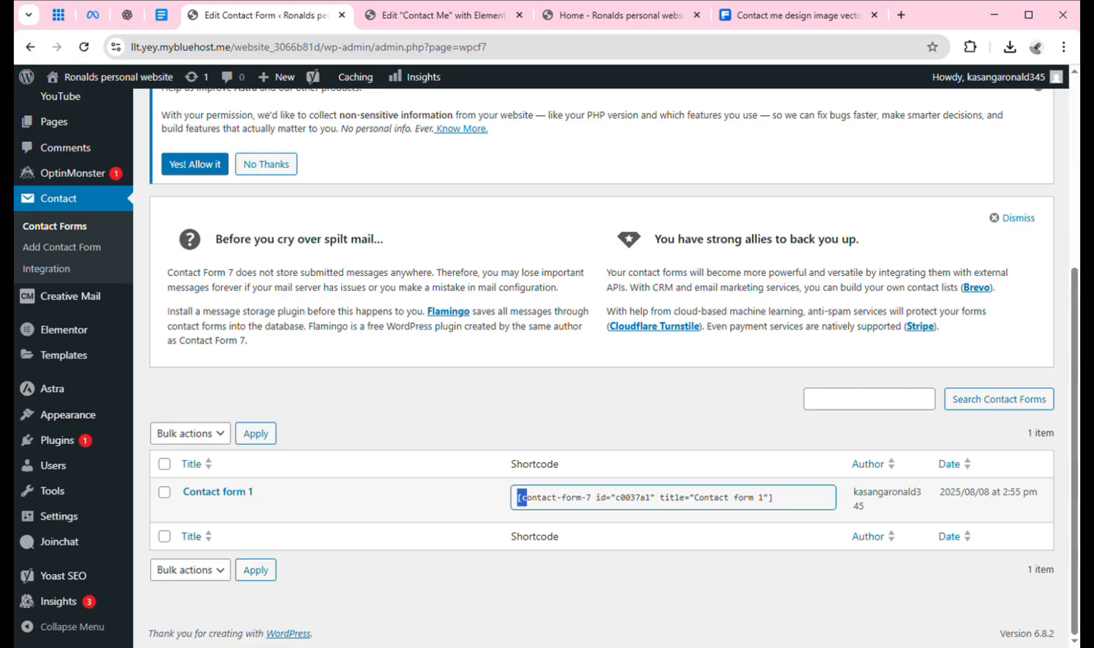
pyautogui.tripleClick(549, 504)
pyautogui.hotkey('ctrl', 'c')
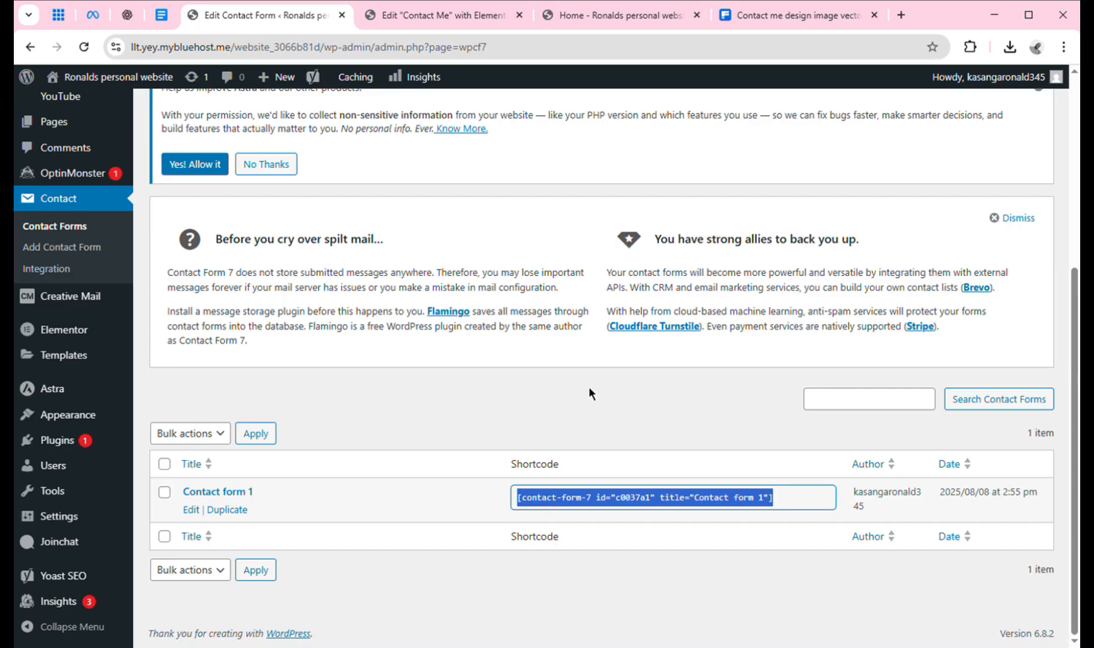
pyautogui.click(481, 17)
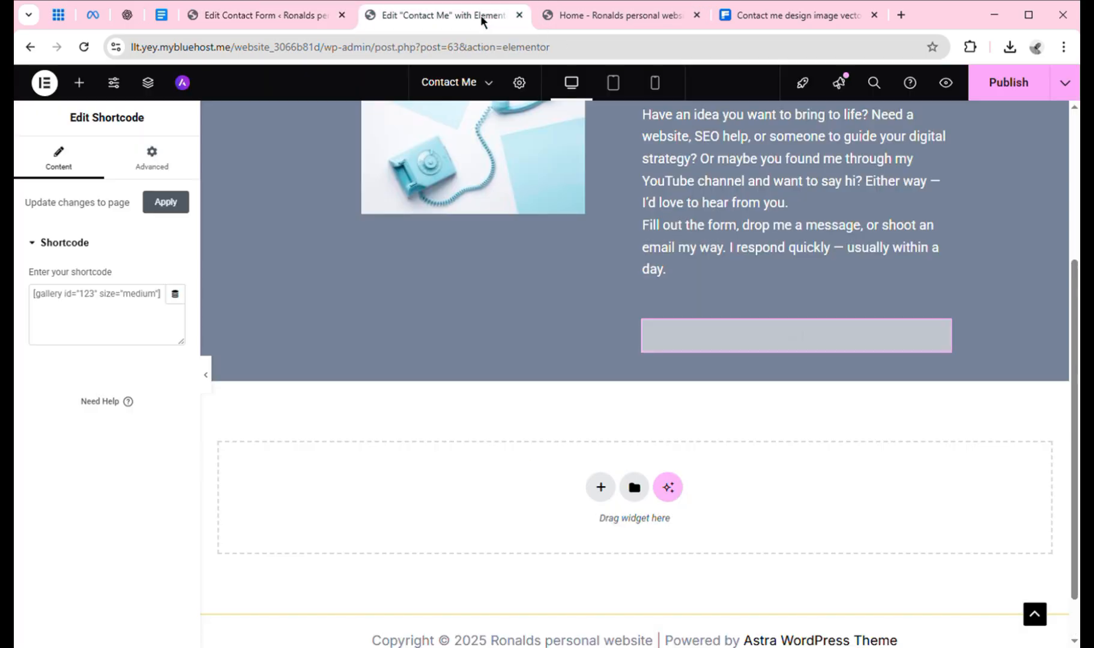
# Paste the Contact form 1 shortcode into the Shortcode widget, showing name, email, subject and message fields.
pyautogui.click(121, 303)
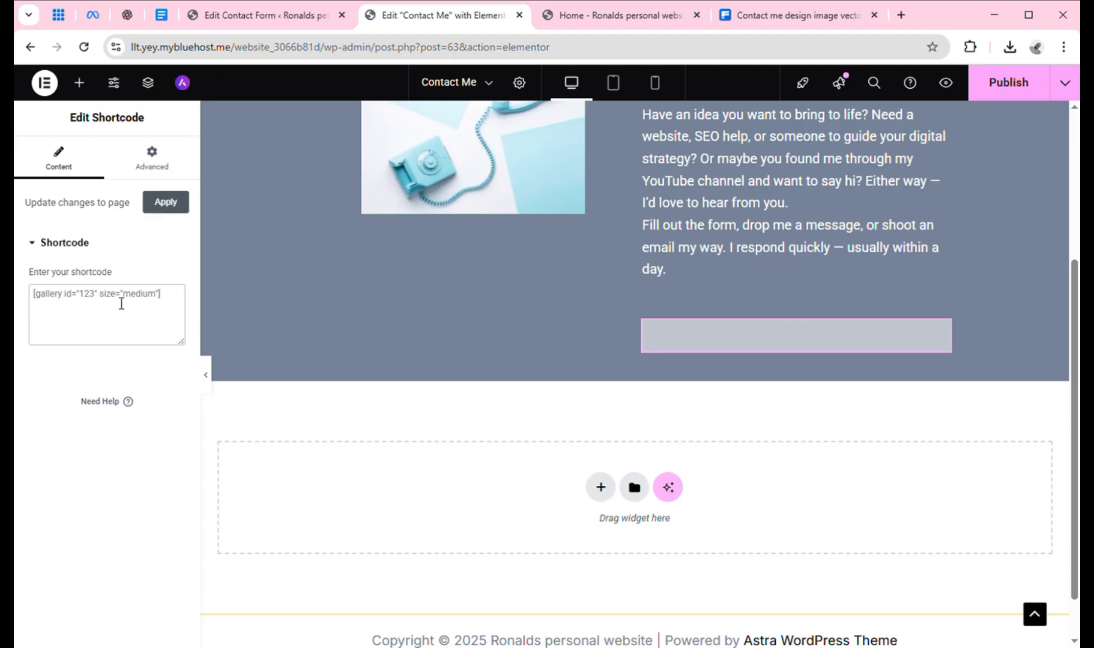
pyautogui.hotkey('ctrl', 'v')
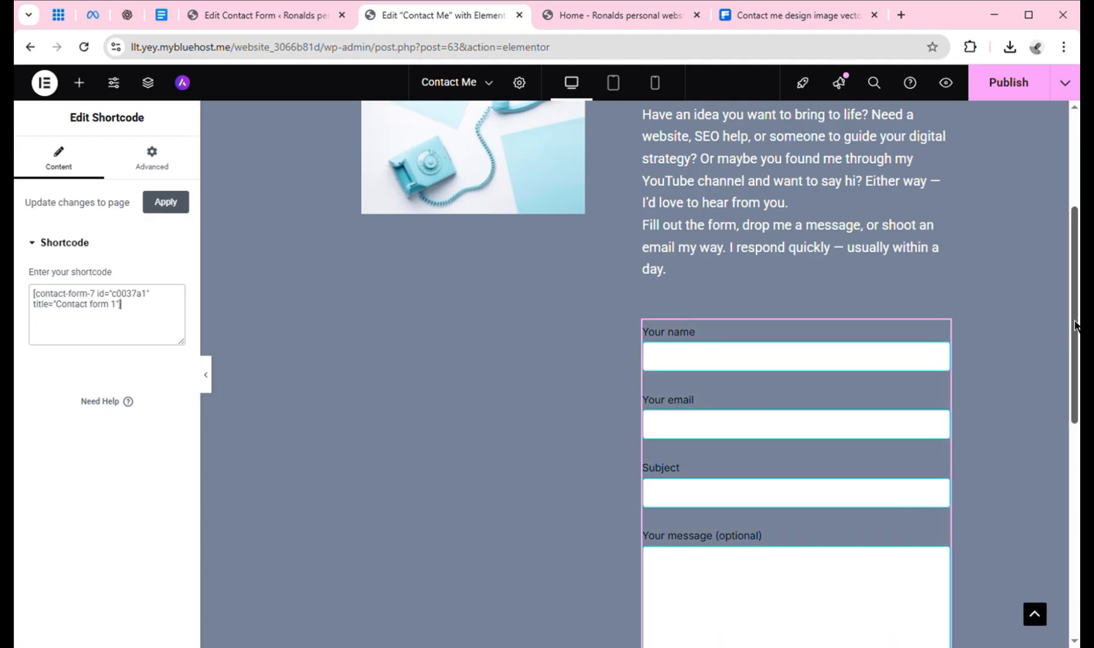
pyautogui.moveTo(1076, 327); pyautogui.dragTo(1074, 434)
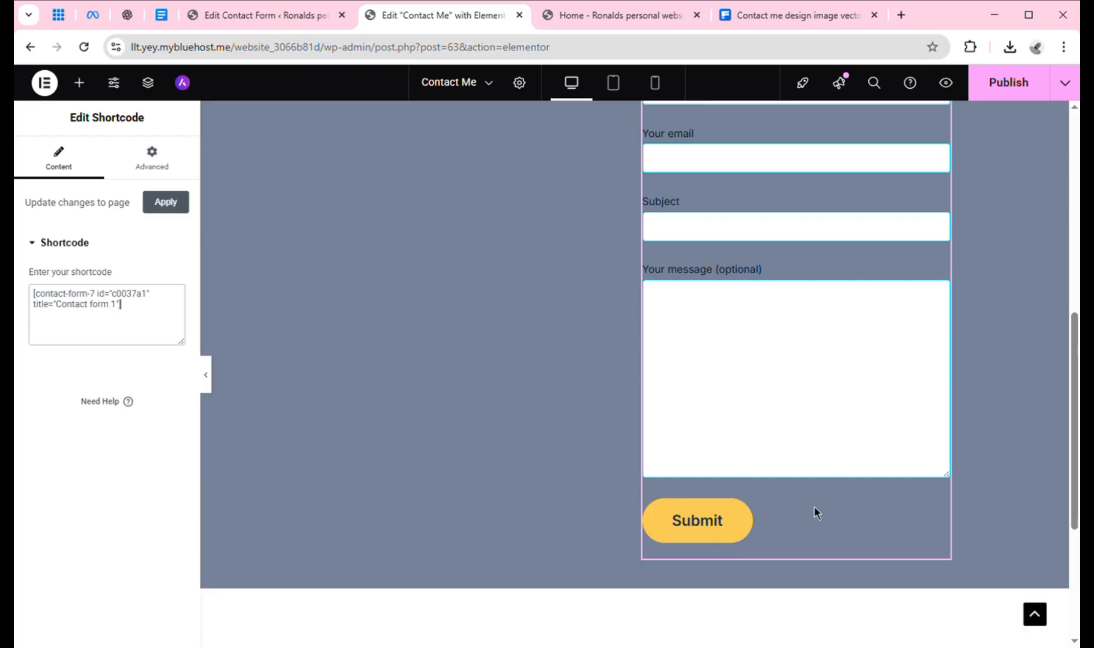
pyautogui.click(724, 522)
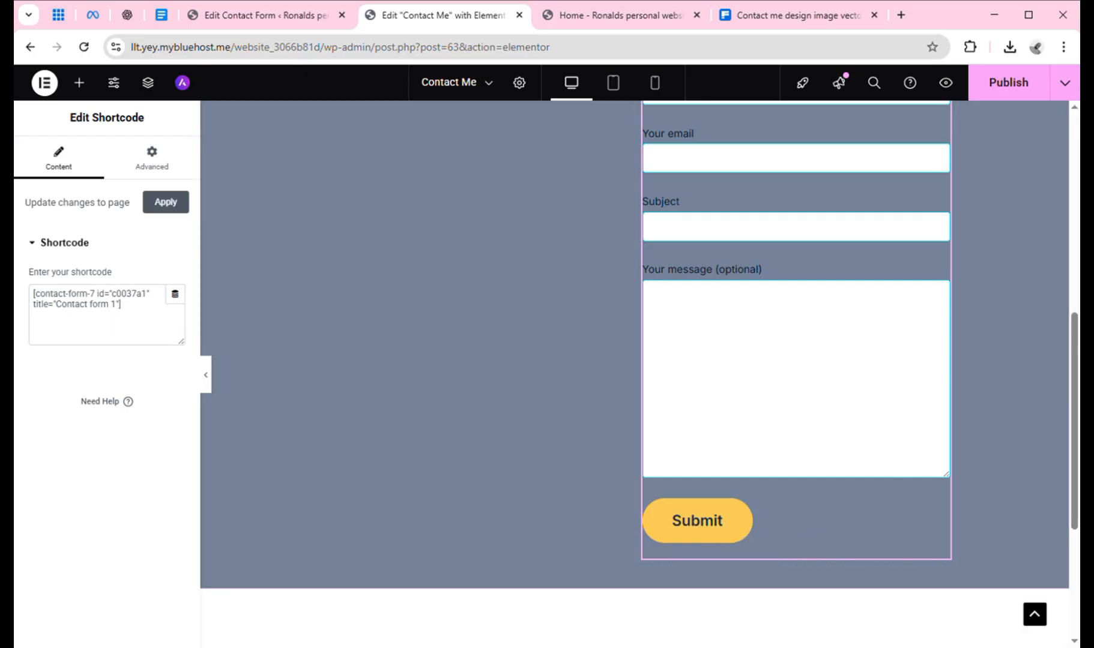
pyautogui.scroll(6, 1078, 473)
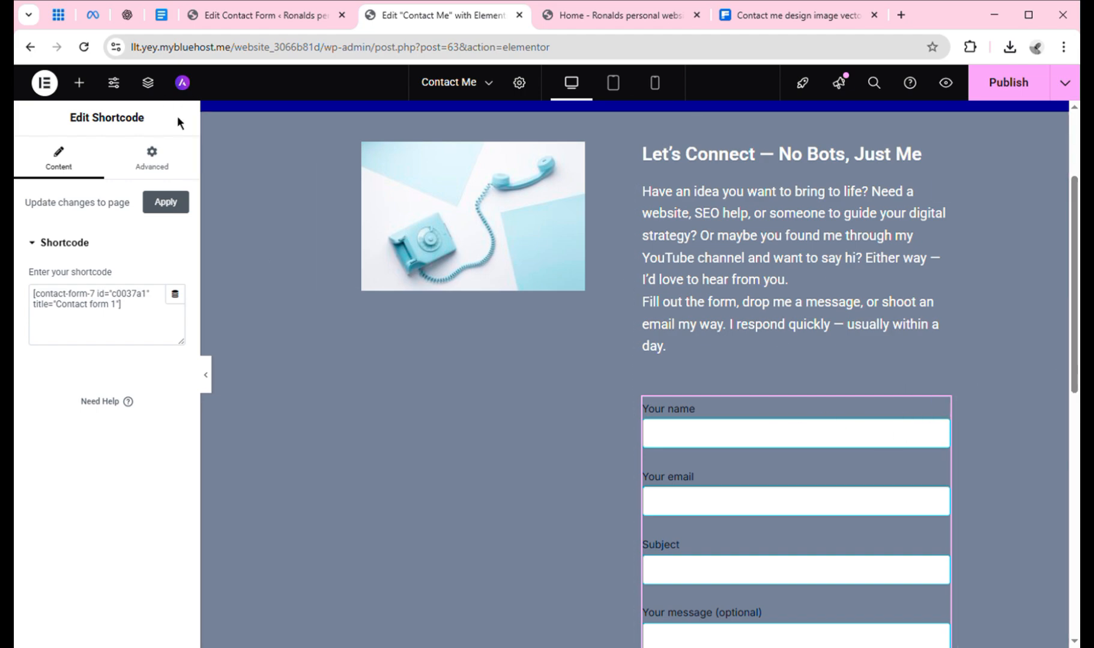
# Show the Shortcode widget's Advanced layout settings for the embedded form.
pyautogui.click(166, 170)
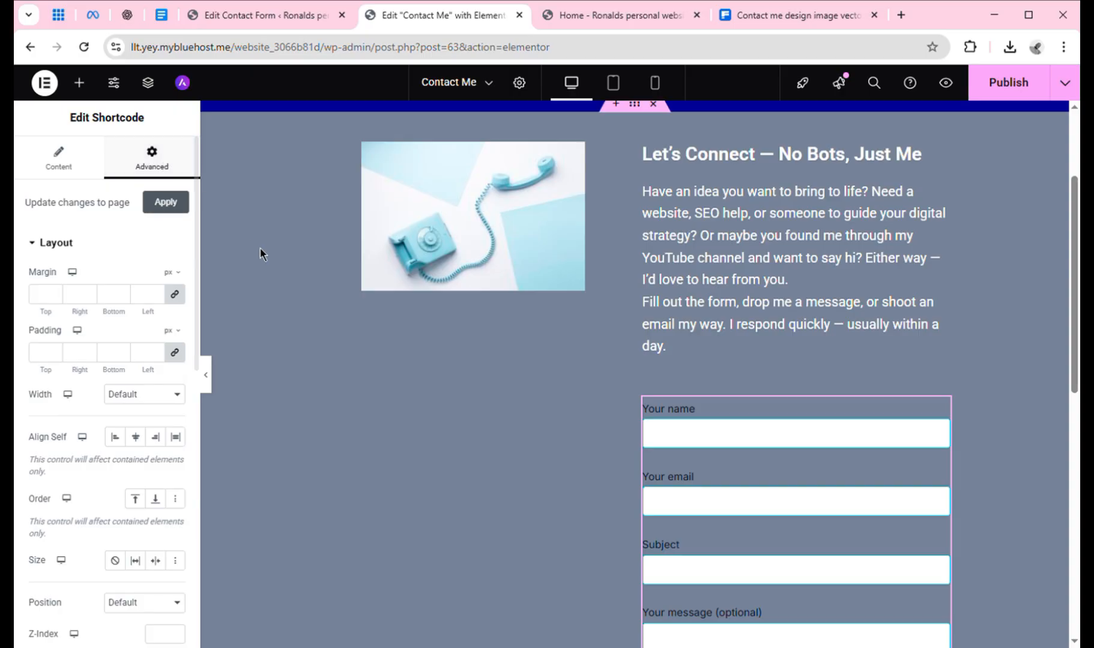
pyautogui.moveTo(1074, 378); pyautogui.dragTo(1075, 541)
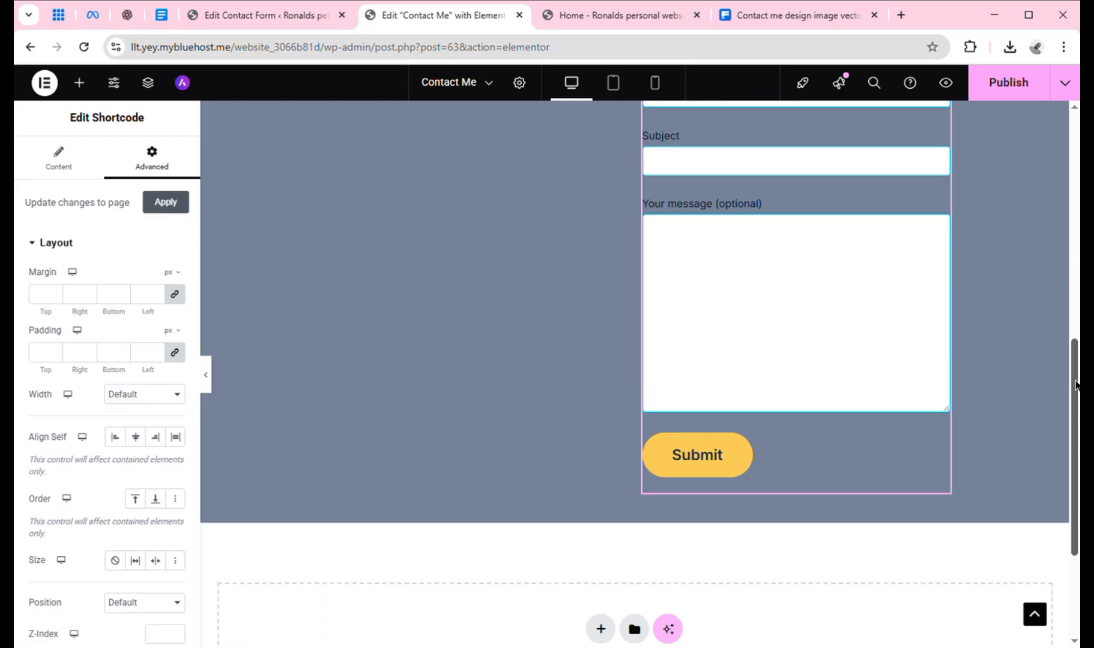
pyautogui.moveTo(1075, 389); pyautogui.dragTo(1052, 329)
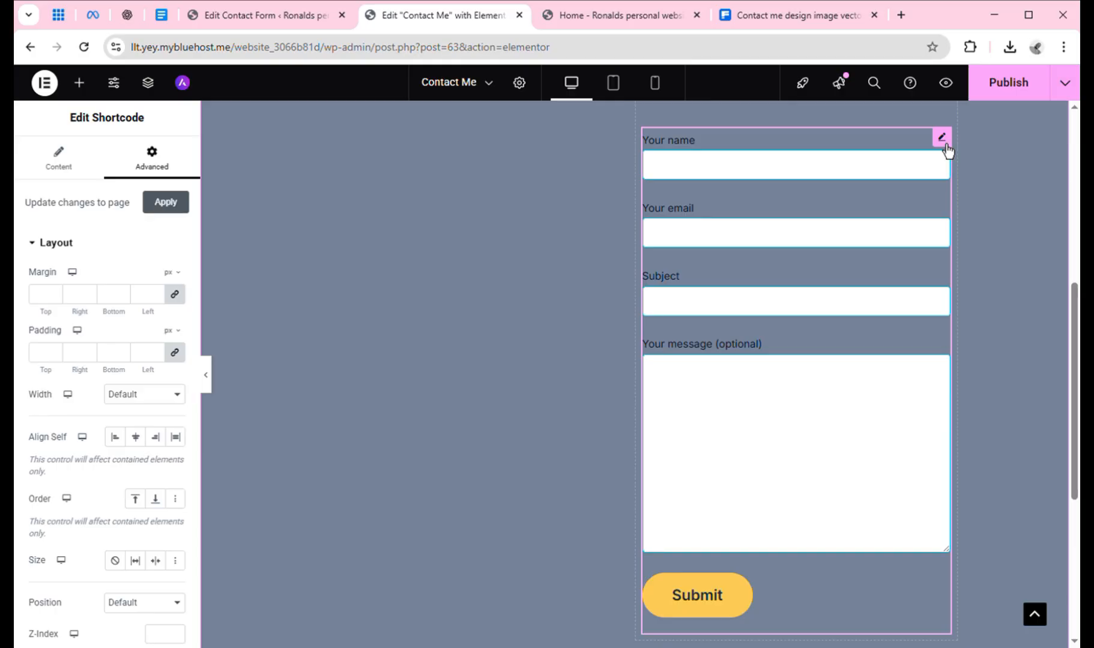
# Test the Your email, Your name, Subject and Your message fields of the form.
pyautogui.click(802, 245)
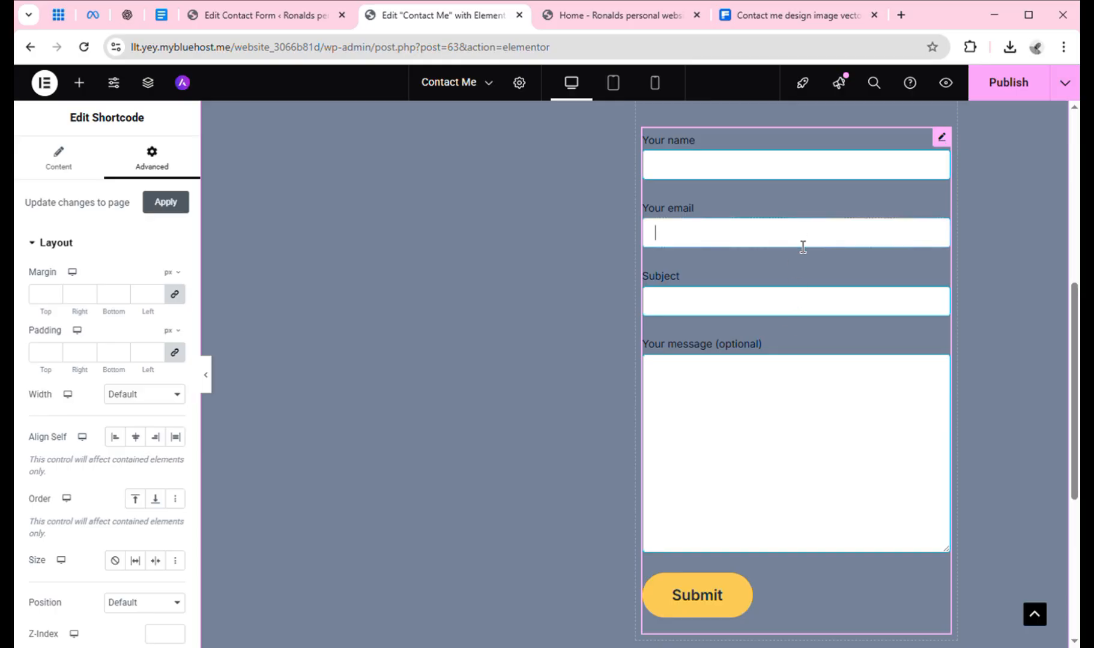
pyautogui.click(733, 176)
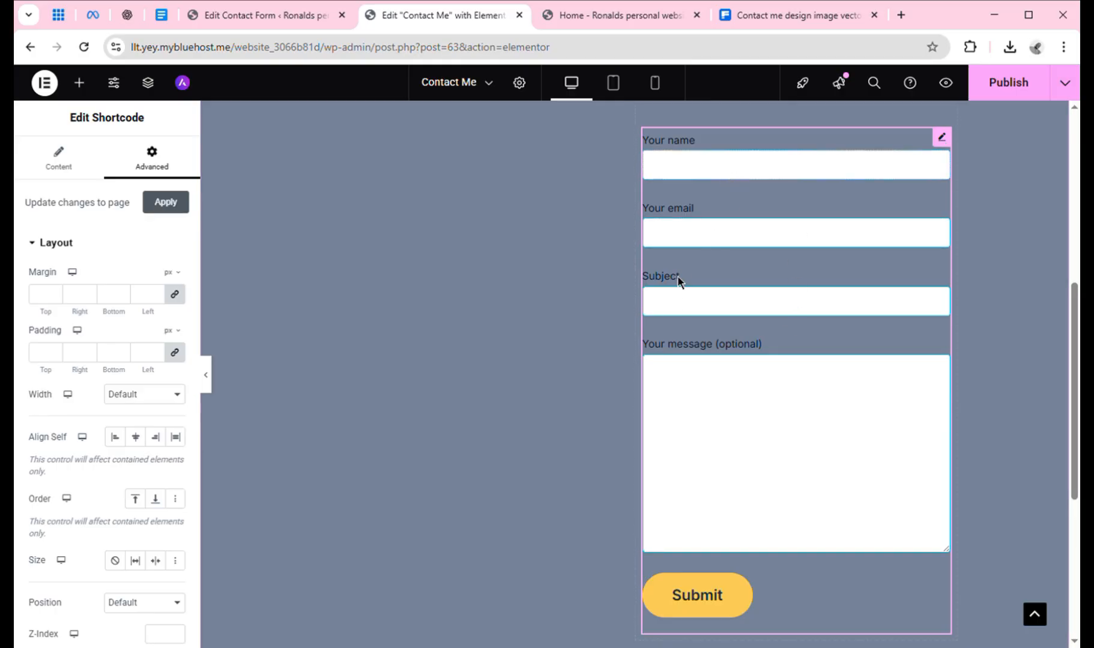
pyautogui.click(684, 312)
pyautogui.click(697, 408)
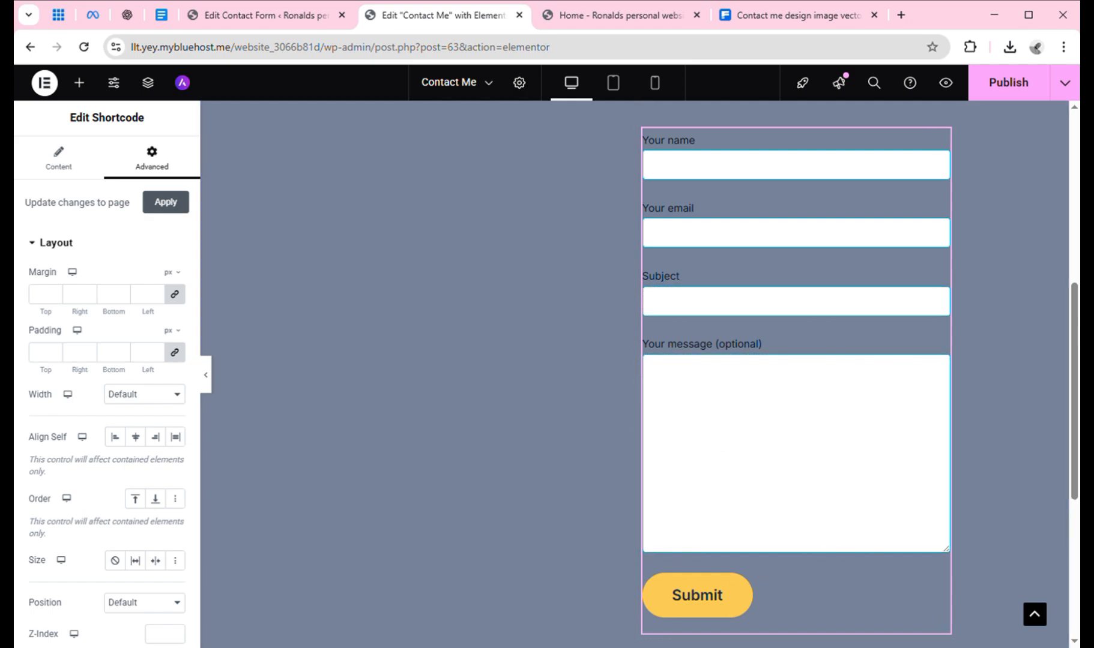
pyautogui.moveTo(1077, 377); pyautogui.dragTo(1078, 177)
# Publish the Contact Me page and scroll through the canvas.
pyautogui.click(996, 96)
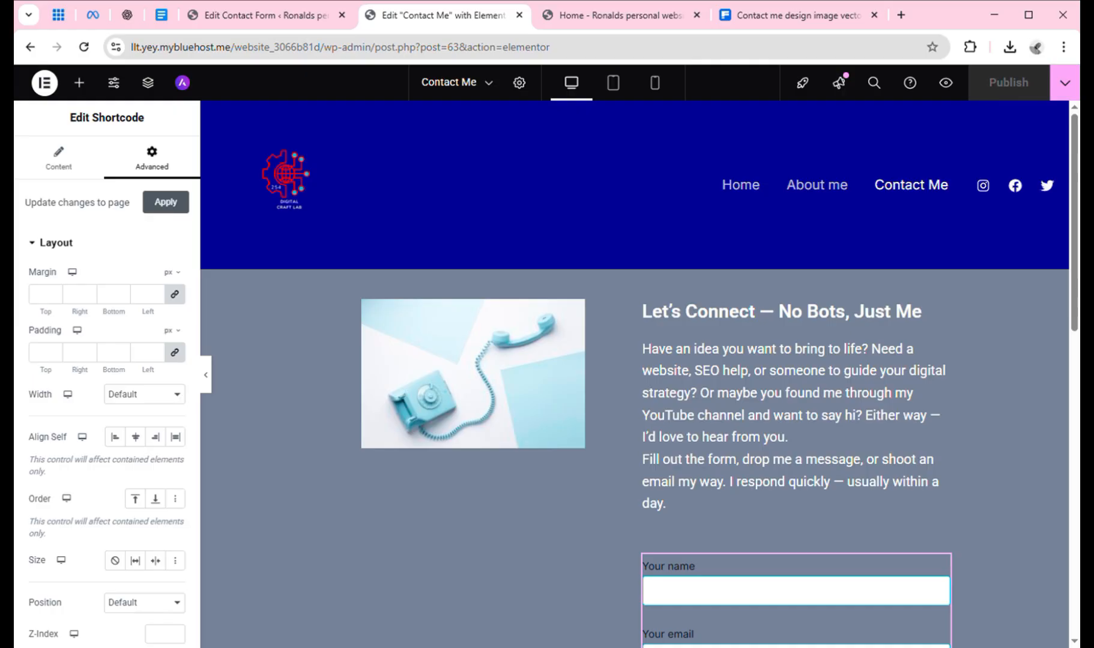
pyautogui.moveTo(1075, 183)
pyautogui.mouseDown()
pyautogui.moveTo(1076, 311)
pyautogui.moveTo(1074, 198)
pyautogui.mouseUp()
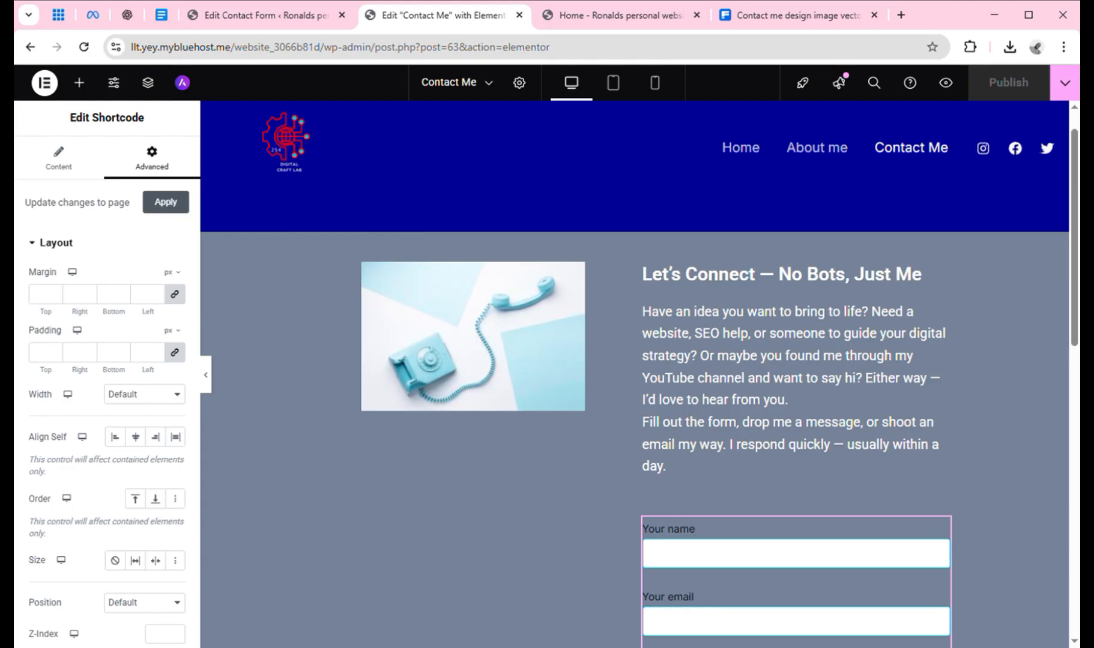
pyautogui.moveTo(1074, 197); pyautogui.dragTo(1073, 232)
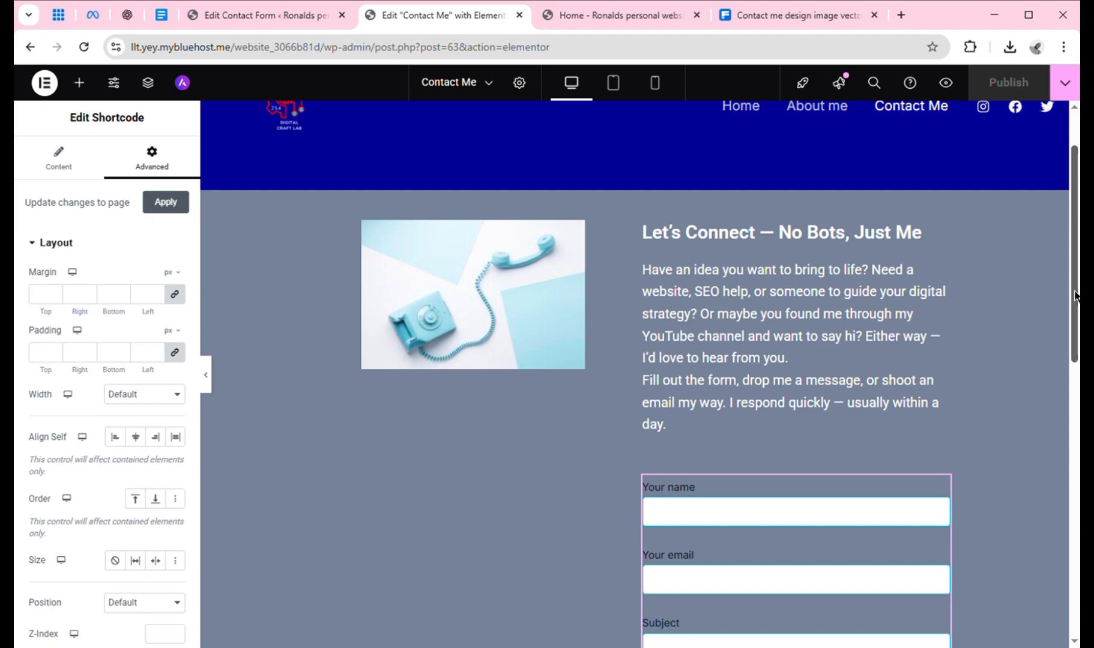
pyautogui.moveTo(1076, 296); pyautogui.dragTo(1070, 187)
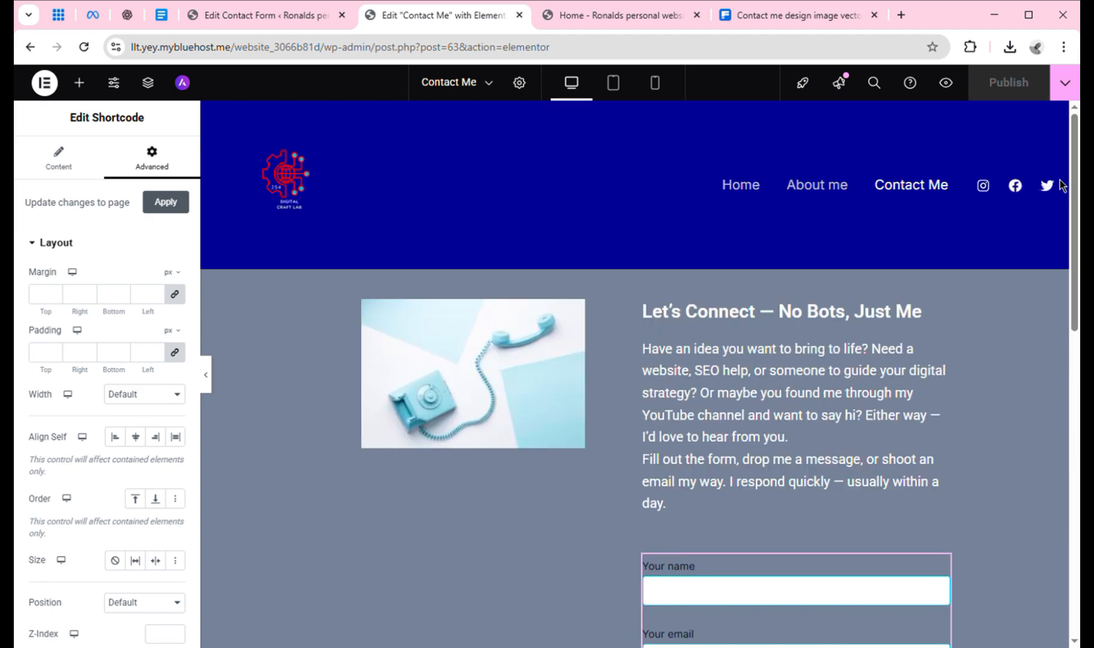
# Preview the page at tablet width, then at mobile width, scrolling each layout.
pyautogui.click(617, 86)
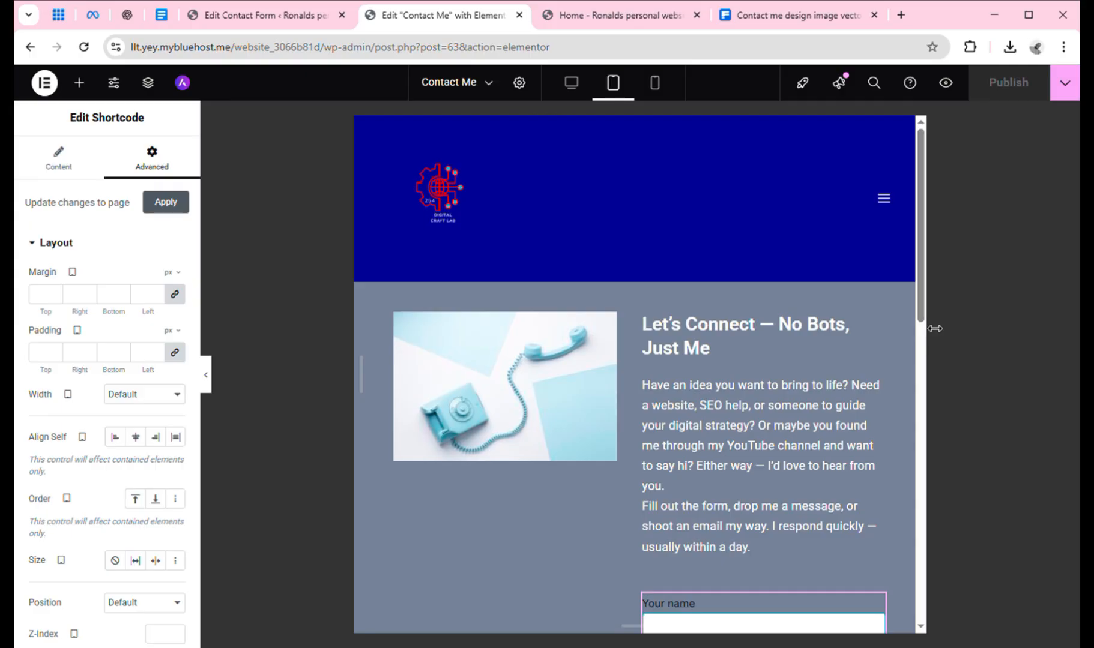
pyautogui.moveTo(922, 318)
pyautogui.mouseDown()
pyautogui.moveTo(950, 491)
pyautogui.moveTo(929, 319)
pyautogui.mouseUp()
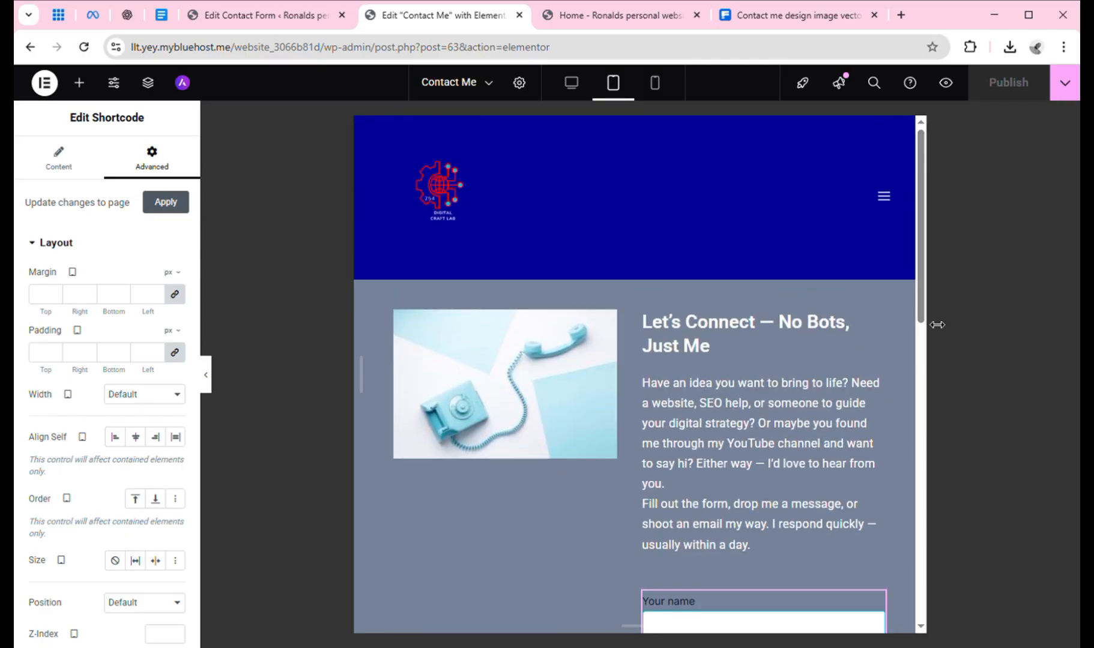
pyautogui.click(662, 96)
pyautogui.scroll(-5, 764, 232)
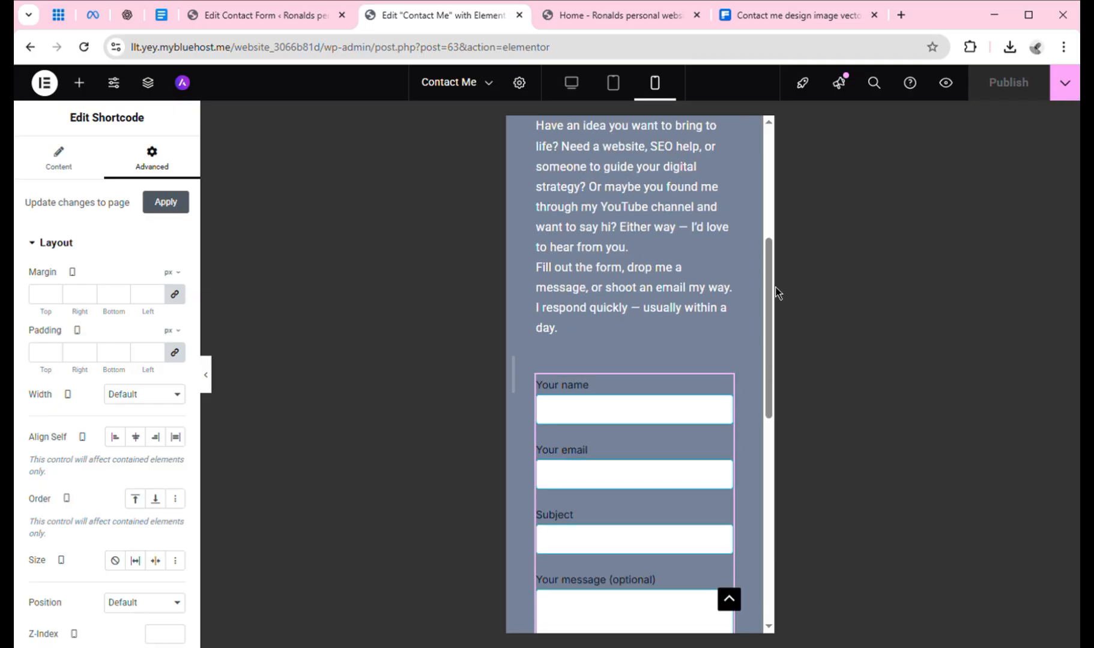
pyautogui.moveTo(771, 300); pyautogui.dragTo(771, 173)
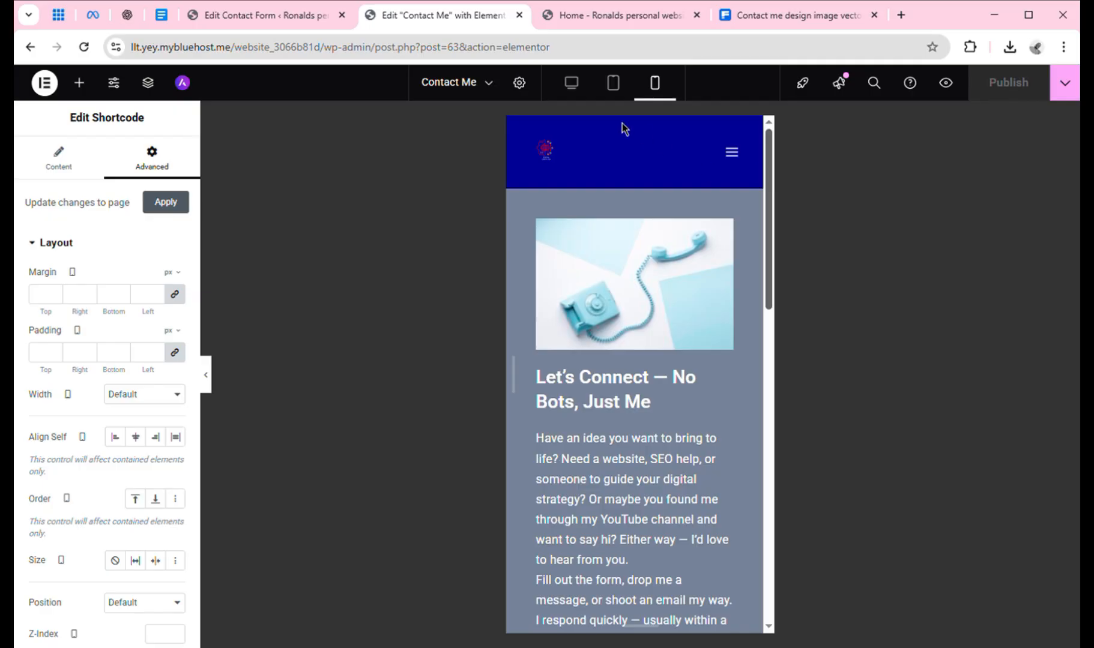
# Go from the Contact Form 7 tab to the Add Plugins page.
pyautogui.click(273, 12)
pyautogui.moveTo(37, 86)
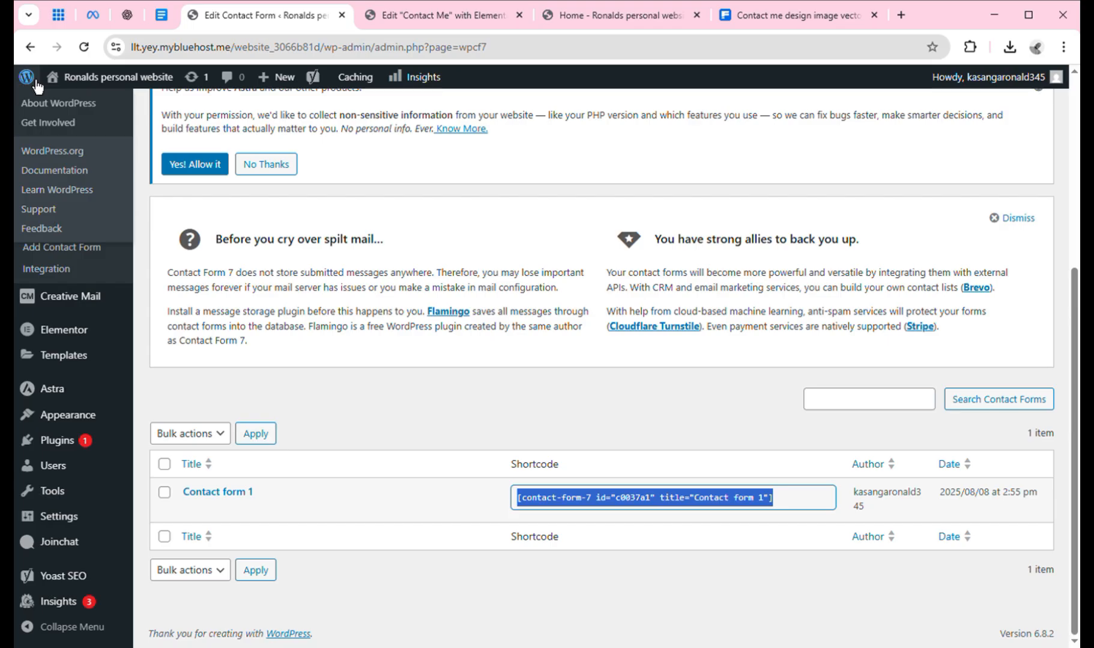
pyautogui.click(35, 81)
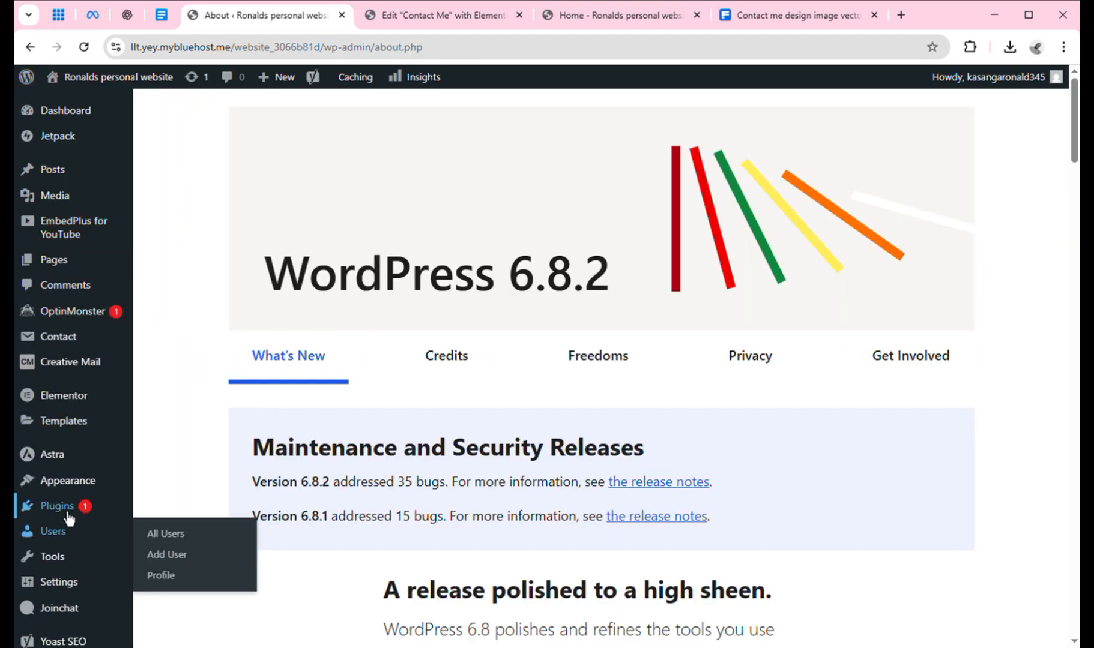
pyautogui.moveTo(69, 520)
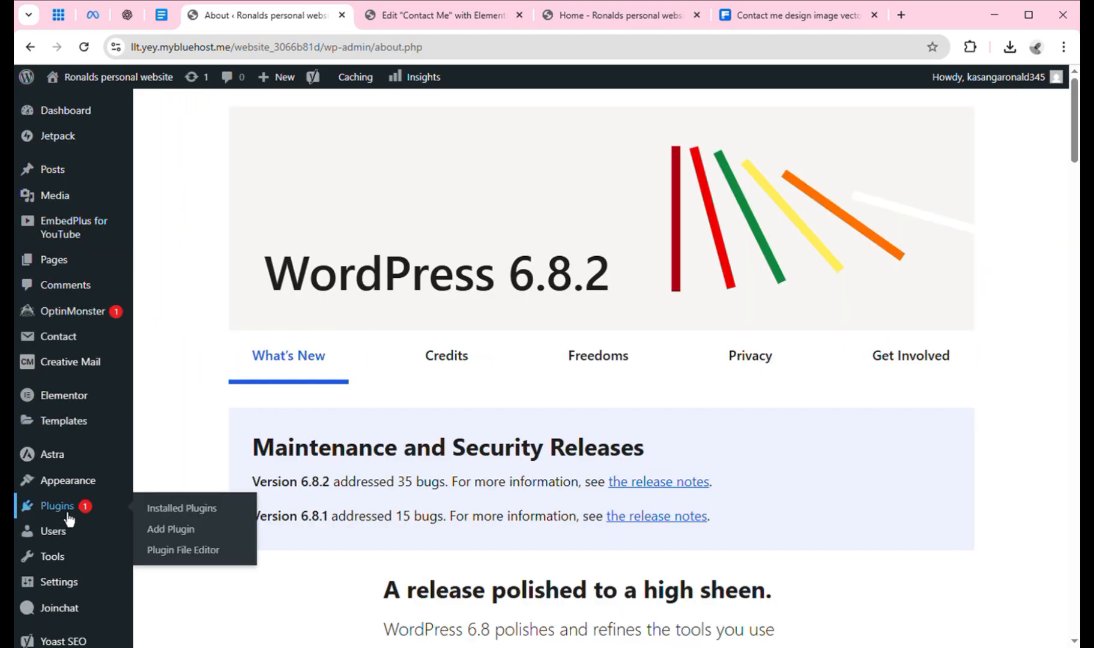
pyautogui.click(184, 539)
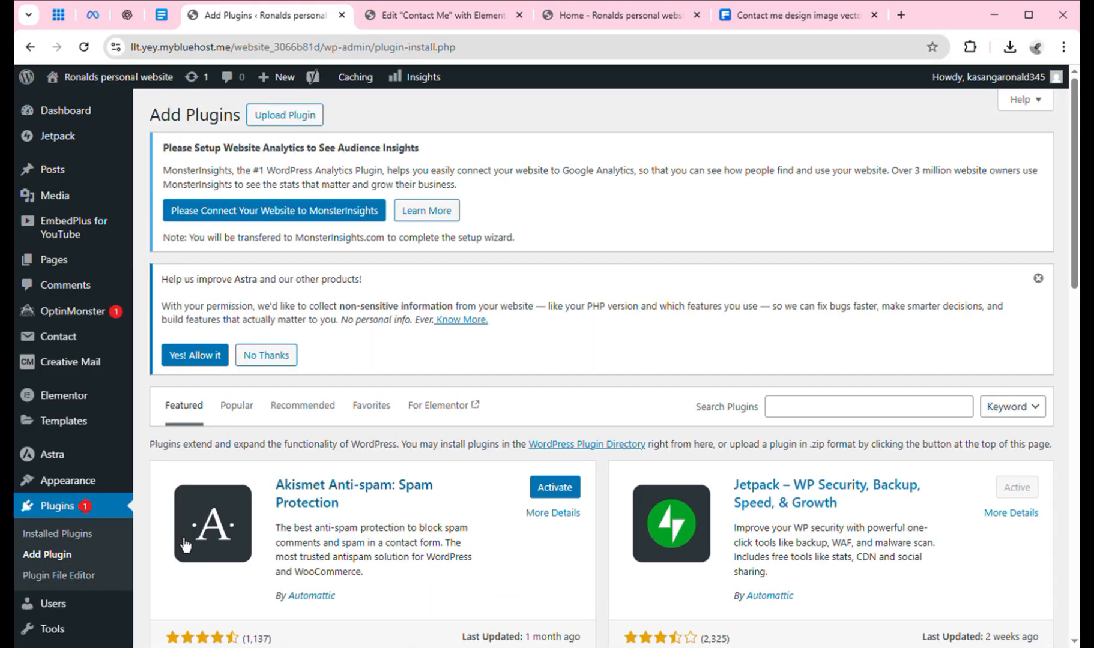
# Search the plugin directory for 'header and footer' and browse the results.
pyautogui.click(827, 422)
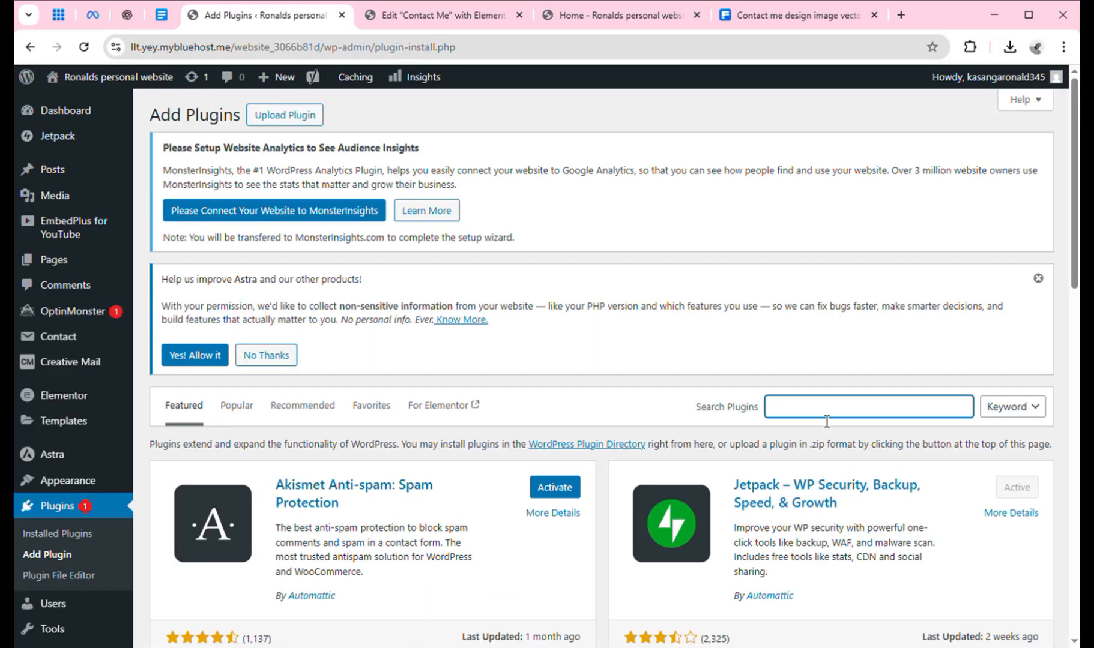
pyautogui.write('header and footer')
pyautogui.press('Return')
pyautogui.scroll(-10, 1075, 240)
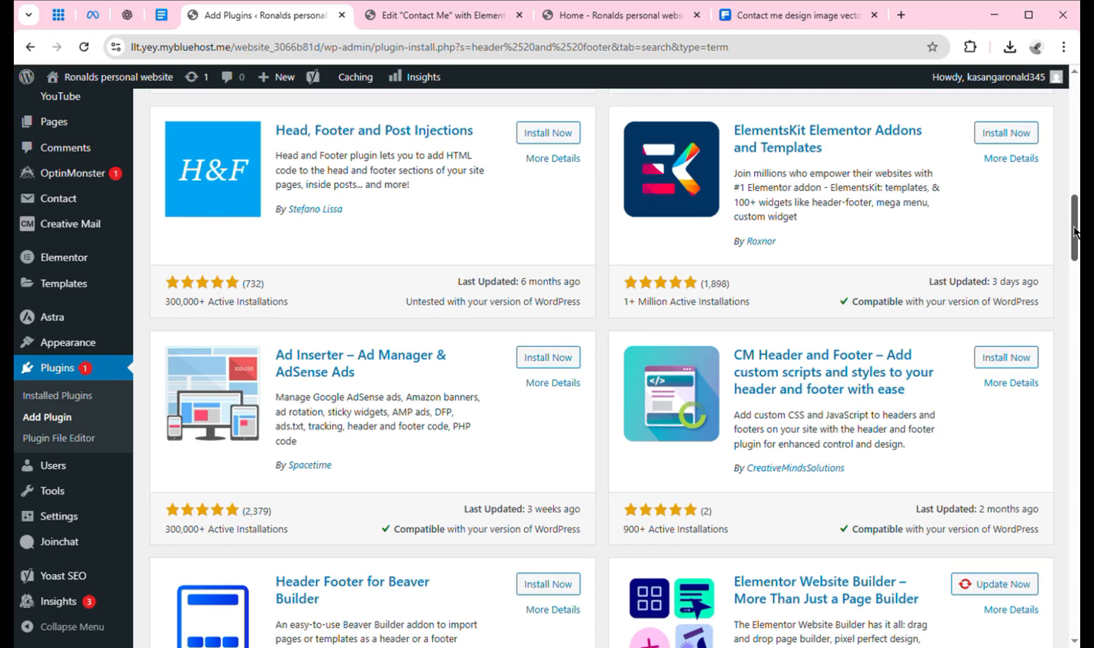
pyautogui.moveTo(1074, 231); pyautogui.dragTo(1063, 119)
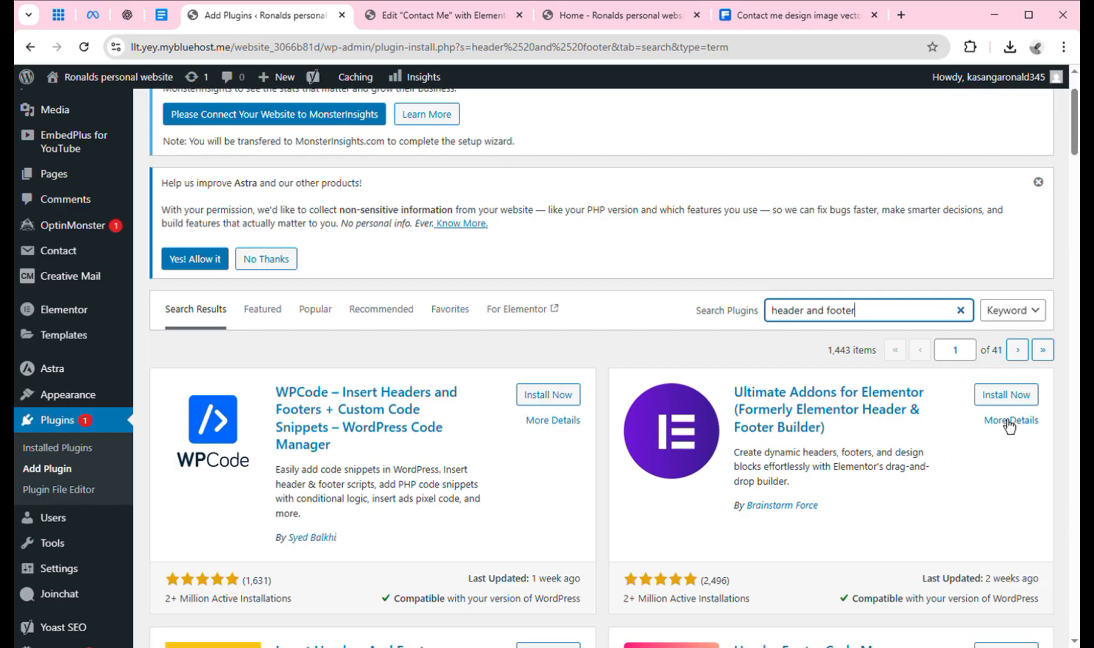
# Install and activate Ultimate Addons for Elementor, landing on the Welcome to UAE setup.
pyautogui.click(1006, 397)
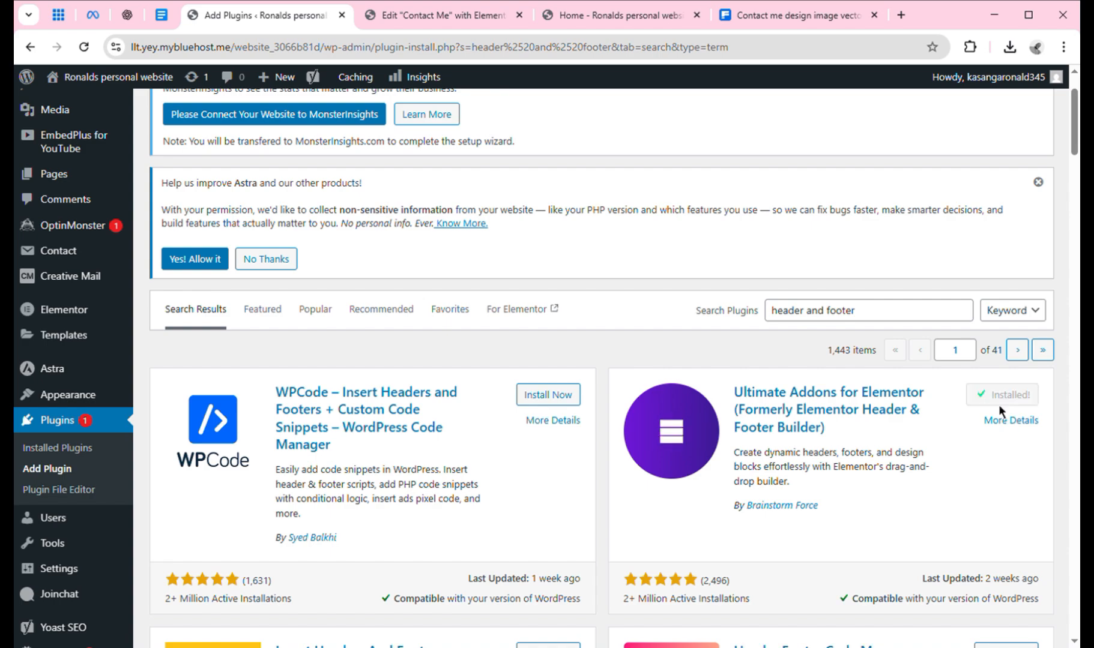
pyautogui.click(1014, 406)
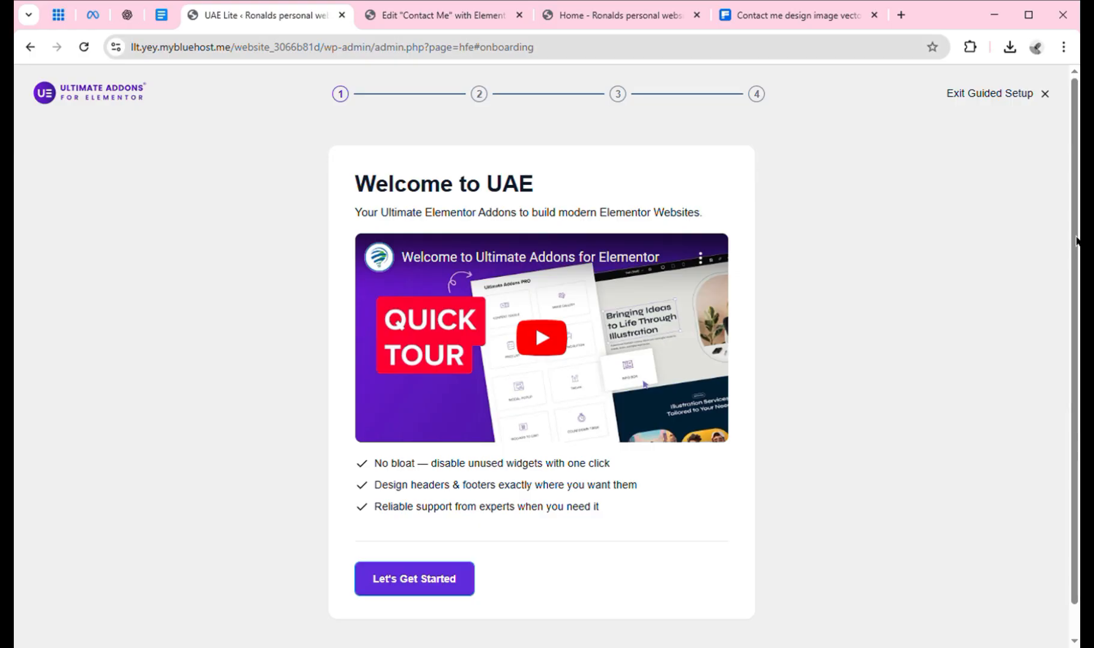
pyautogui.scroll(-1, 1075, 257)
pyautogui.scroll(1, 1075, 257)
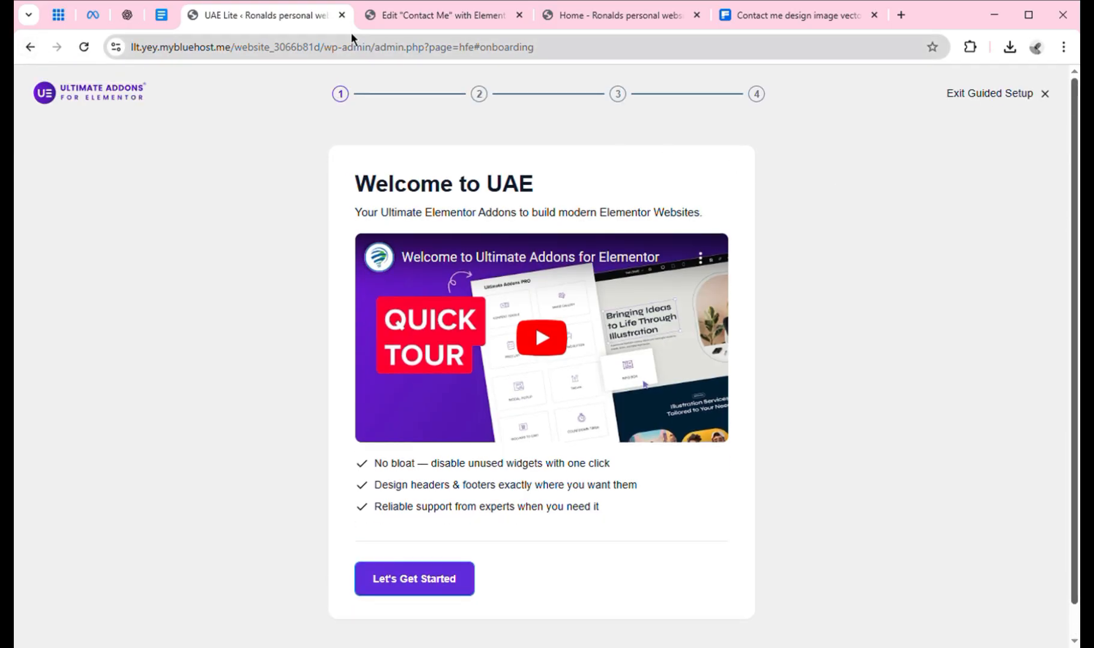
# Exit the Contact Me page's Elementor editor to WordPress and return to the Pages list.
pyautogui.click(400, 18)
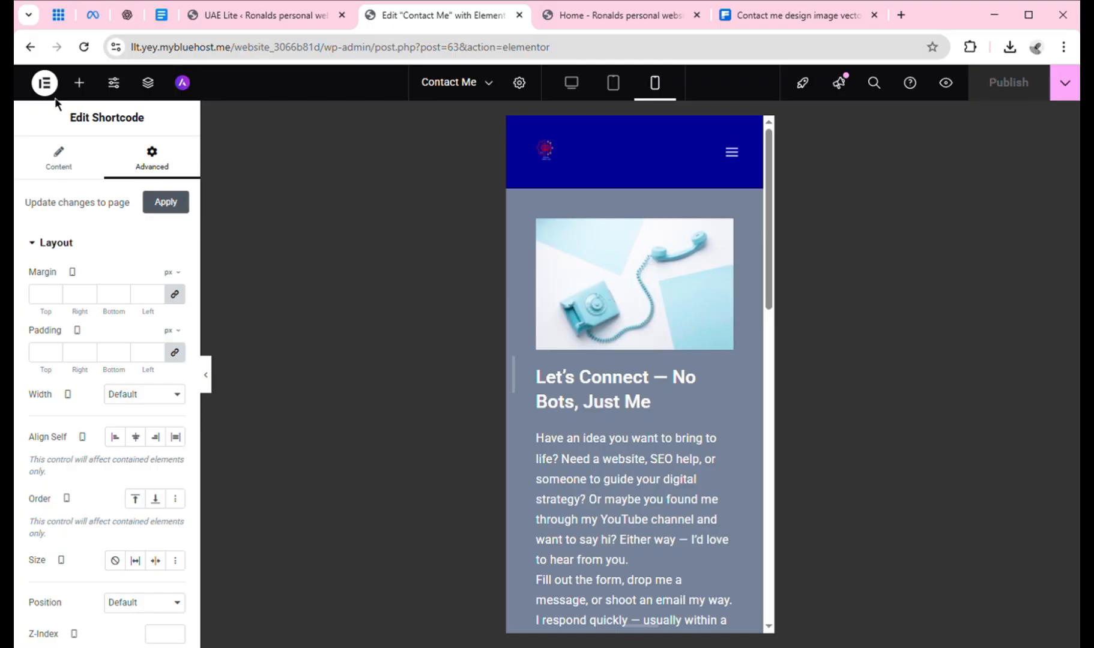
pyautogui.click(44, 83)
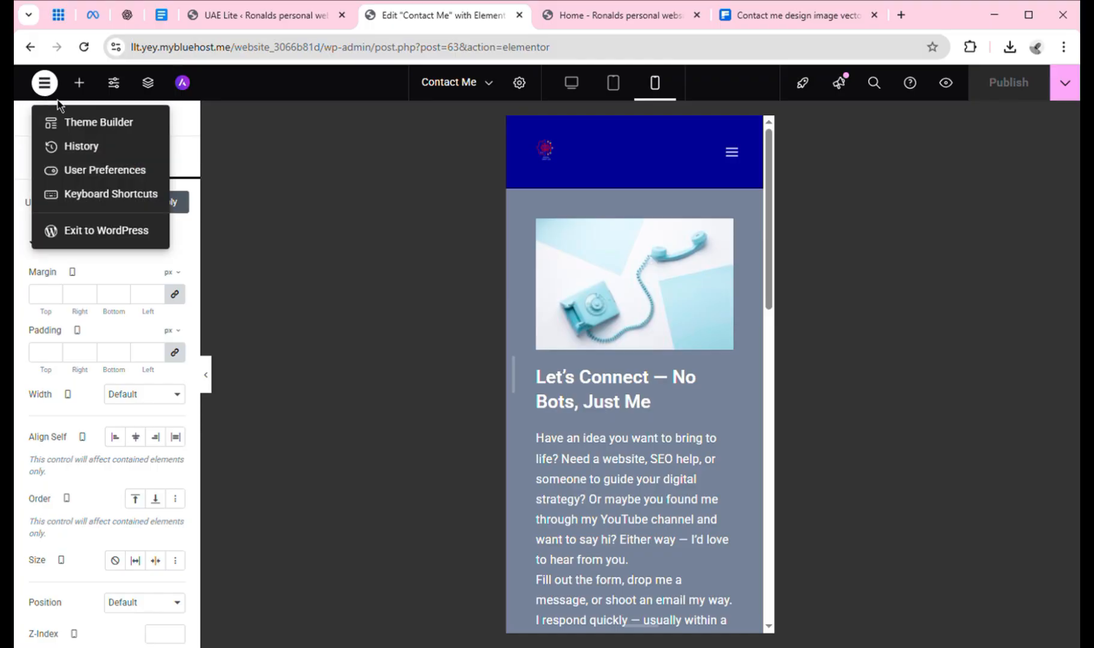
pyautogui.click(100, 234)
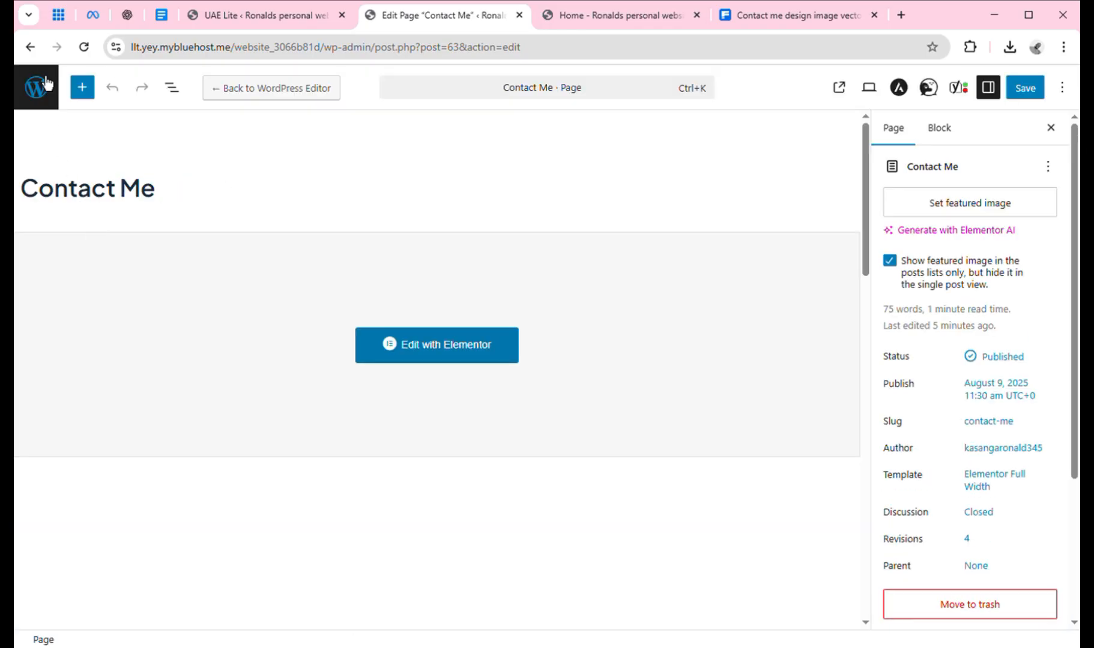
pyautogui.click(42, 90)
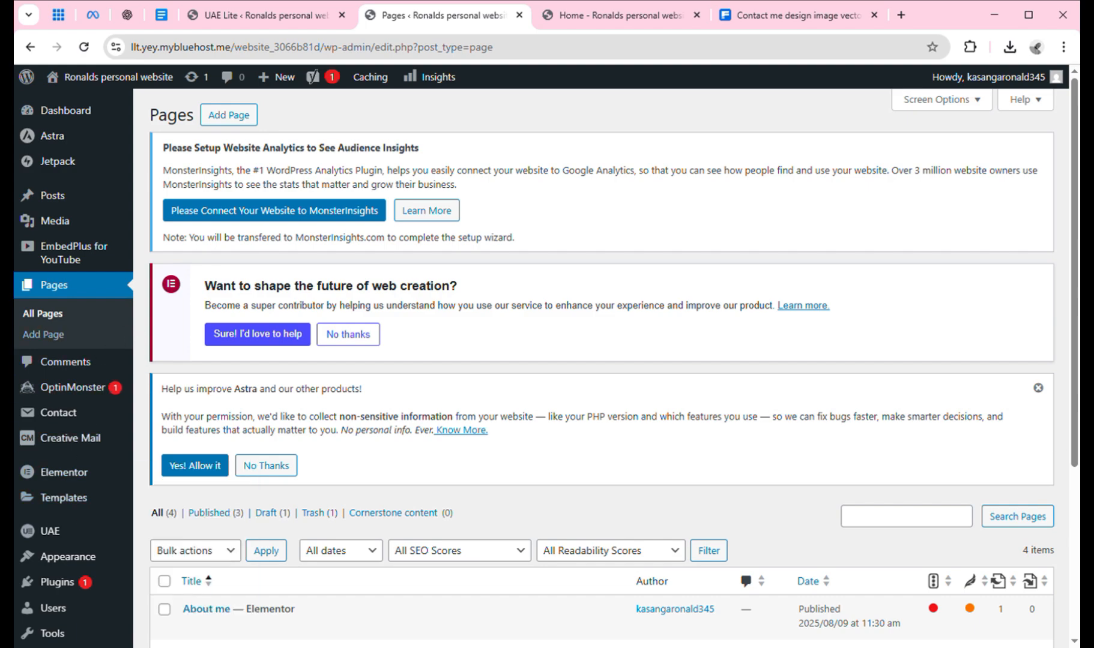
pyautogui.scroll(-3, 1075, 441)
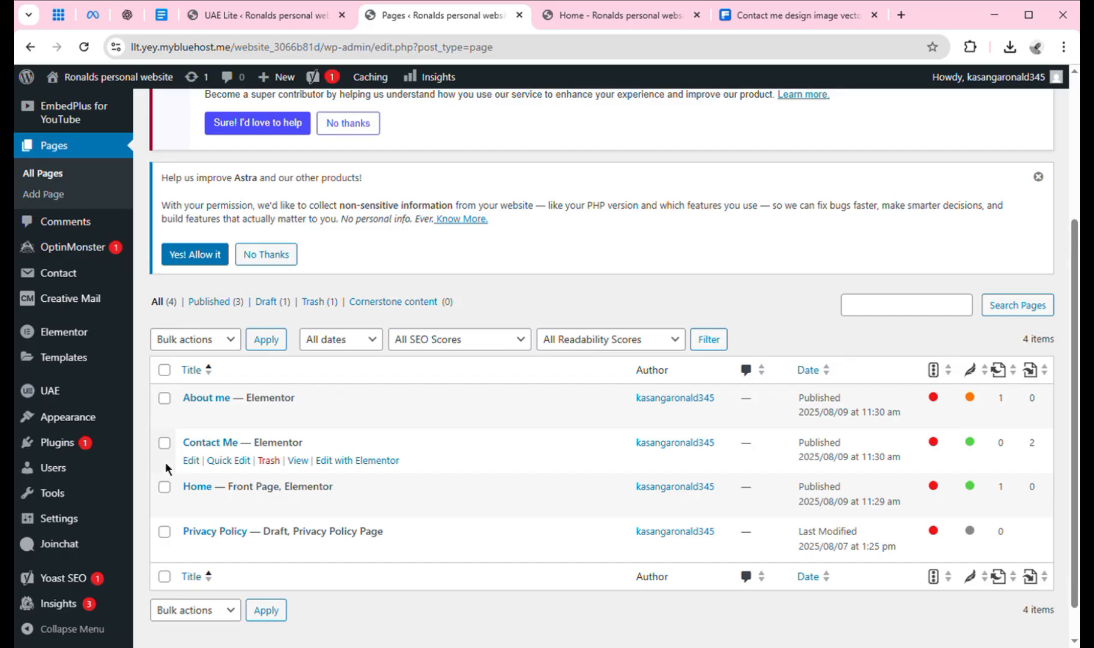
pyautogui.moveTo(67, 402)
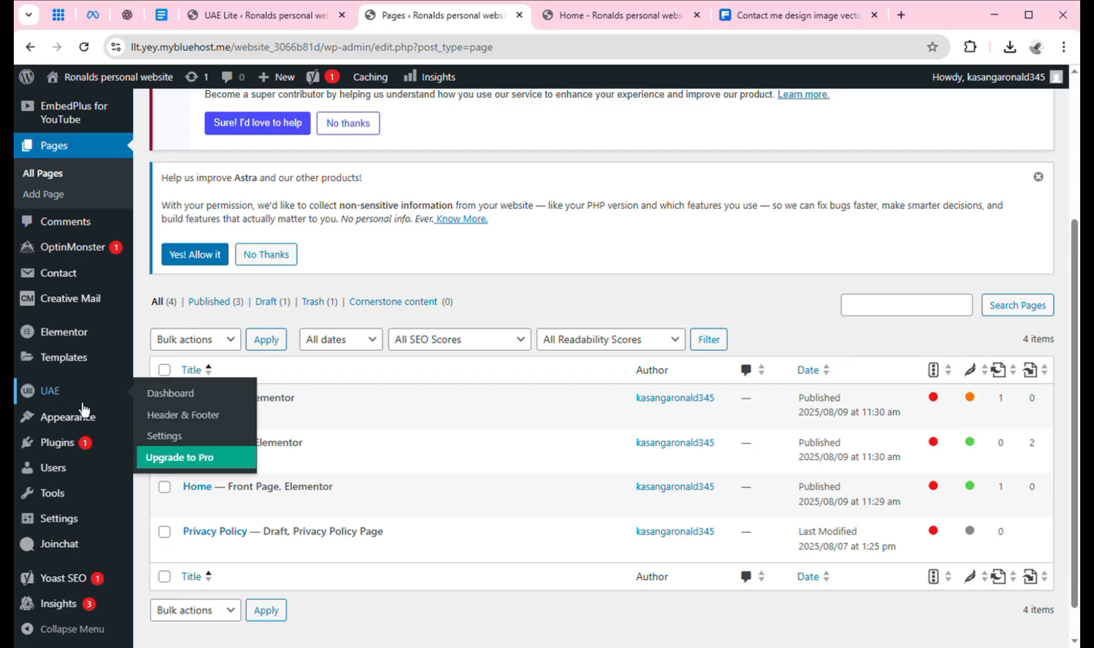
# Open UAE Header & Footer, then its Settings tab to view the My Account section.
pyautogui.click(192, 420)
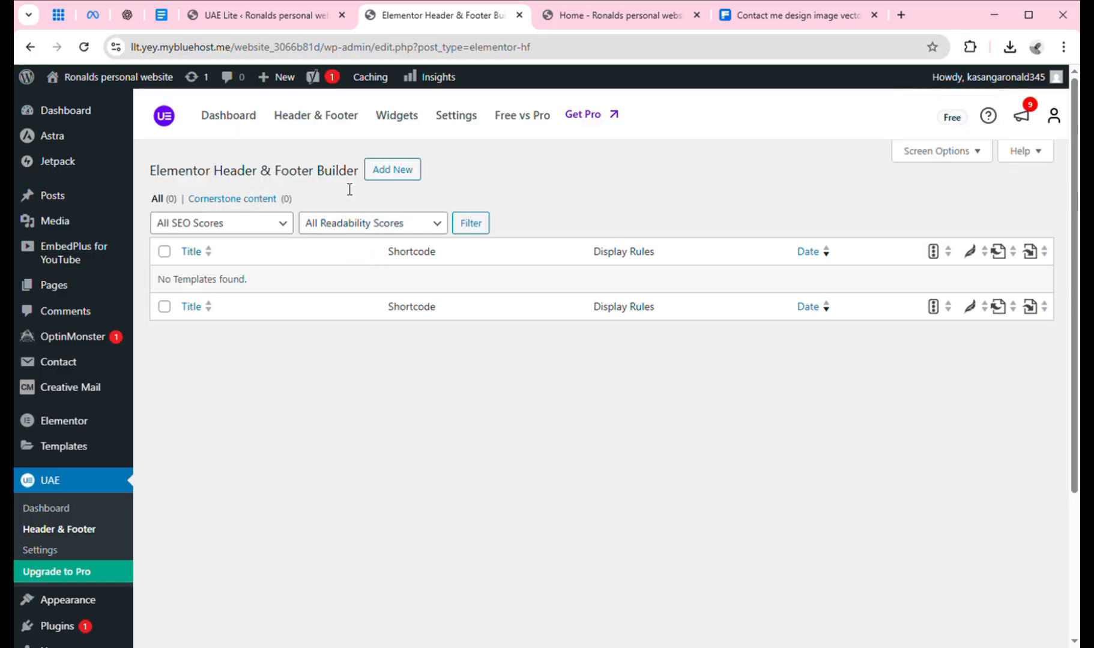
pyautogui.click(456, 115)
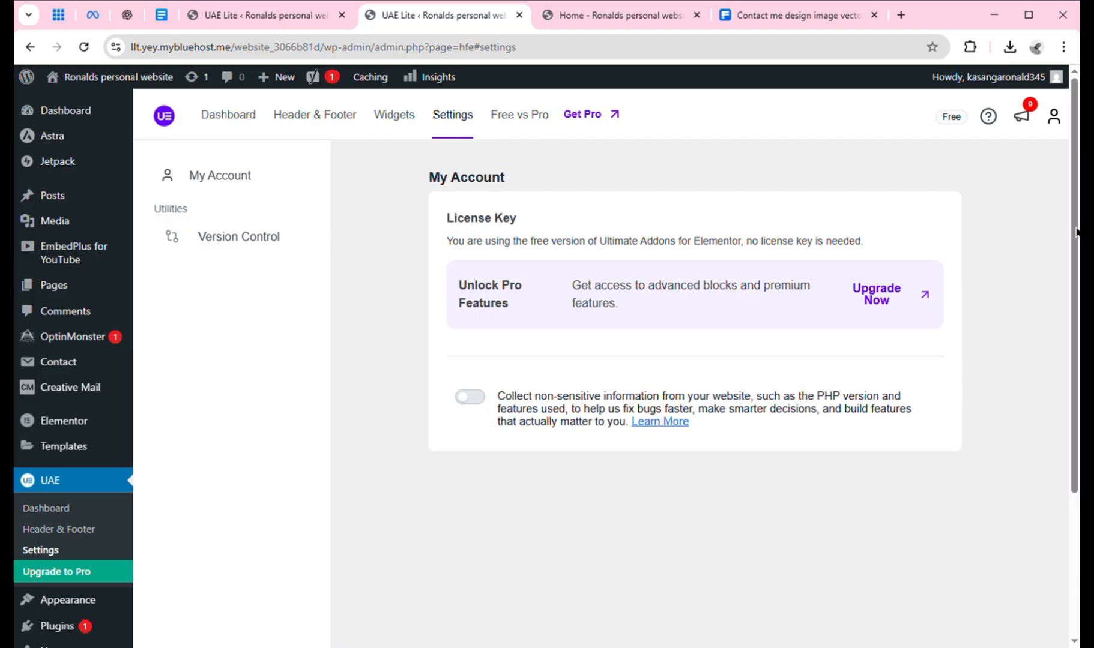
pyautogui.scroll(-3, 1078, 233)
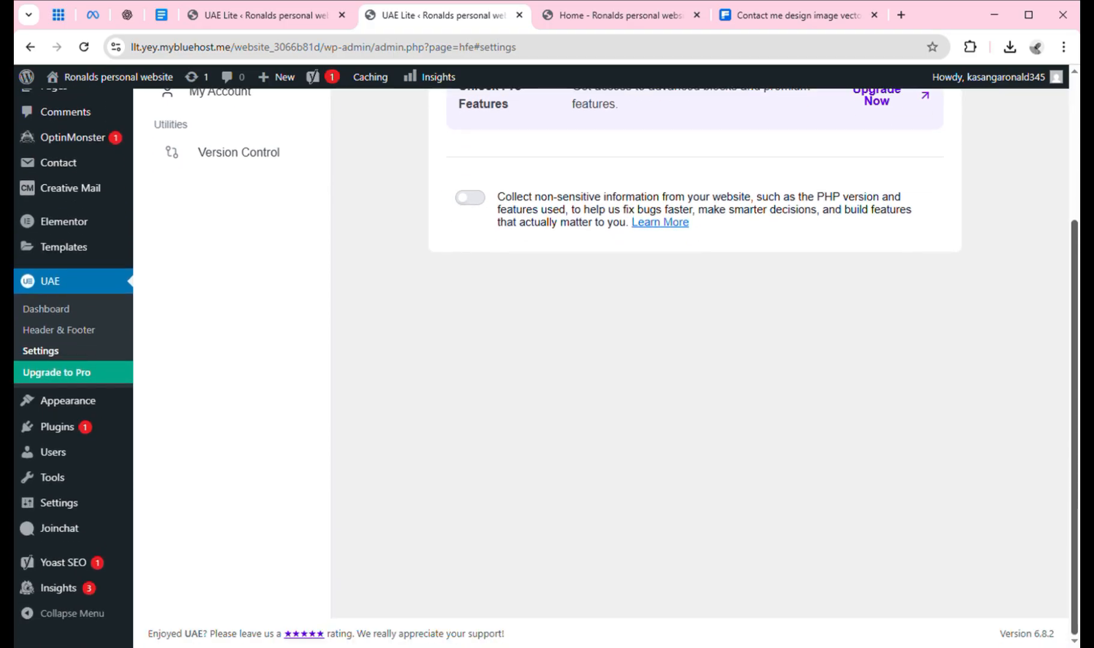
pyautogui.scroll(4, 1060, 258)
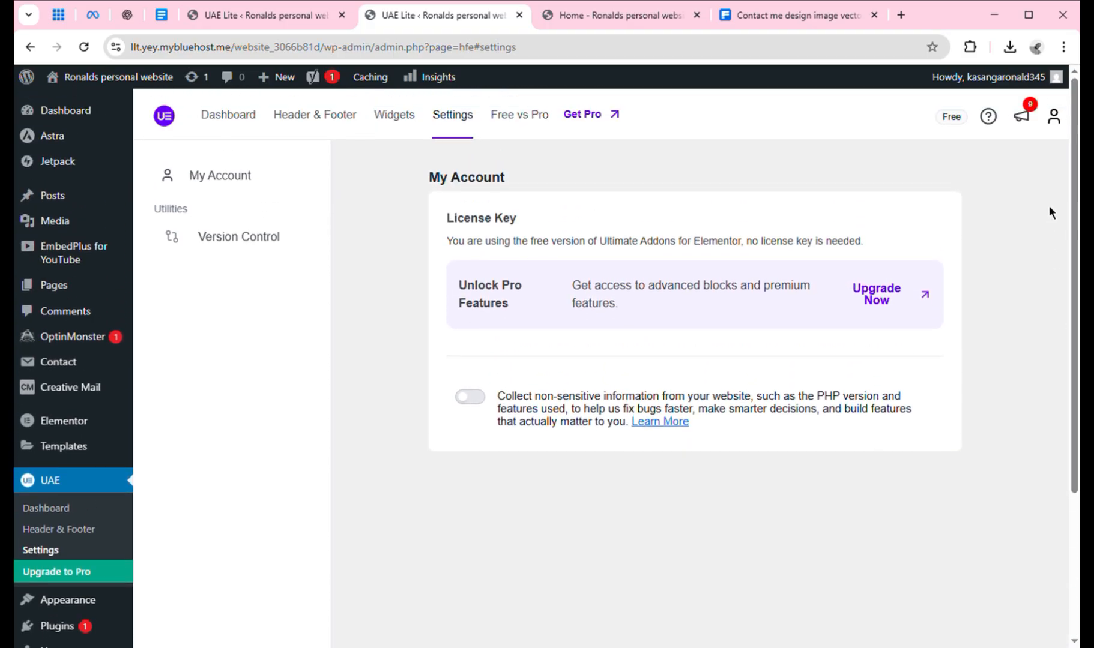